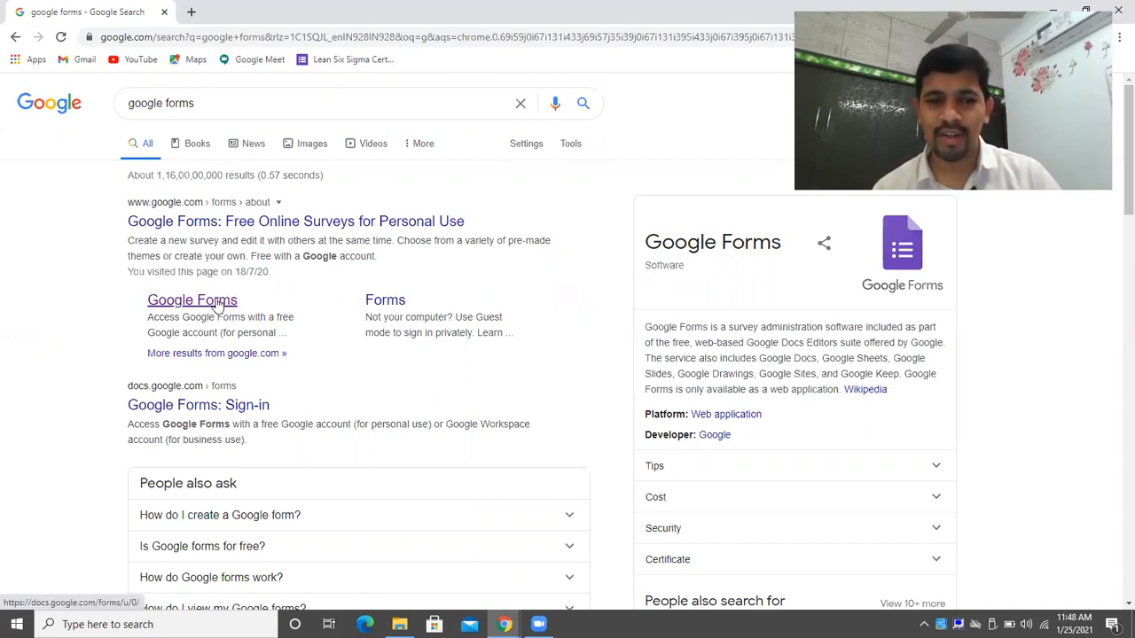
Open the Google Forms start page and try searching existing forms for 'ass'.
{"action": "left_click", "coordinate": [217, 304]}
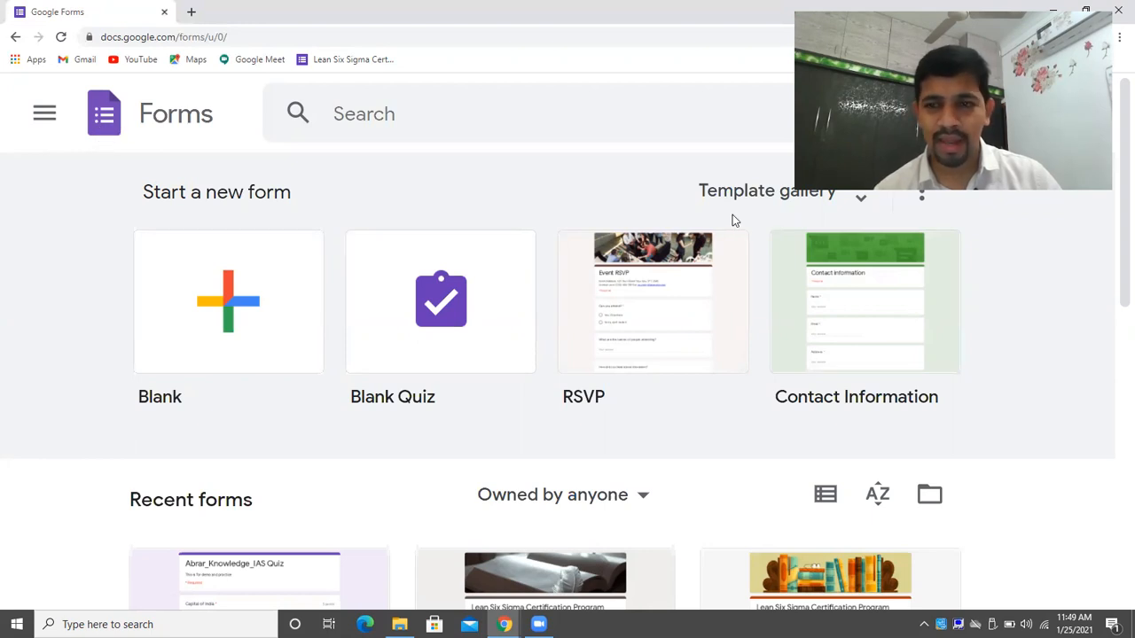
{"action": "left_click", "coordinate": [420, 105]}
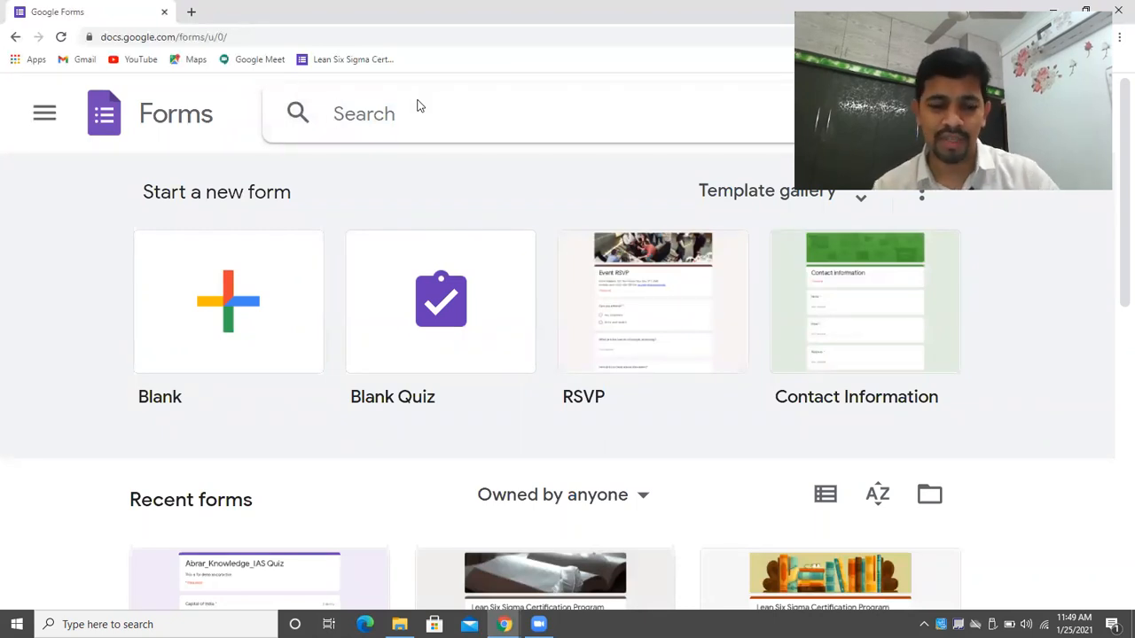
{"action": "type", "text": "ass"}
{"action": "key", "text": "BackSpace"}
{"action": "key", "text": "BackSpace"}
{"action": "key", "text": "BackSpace"}
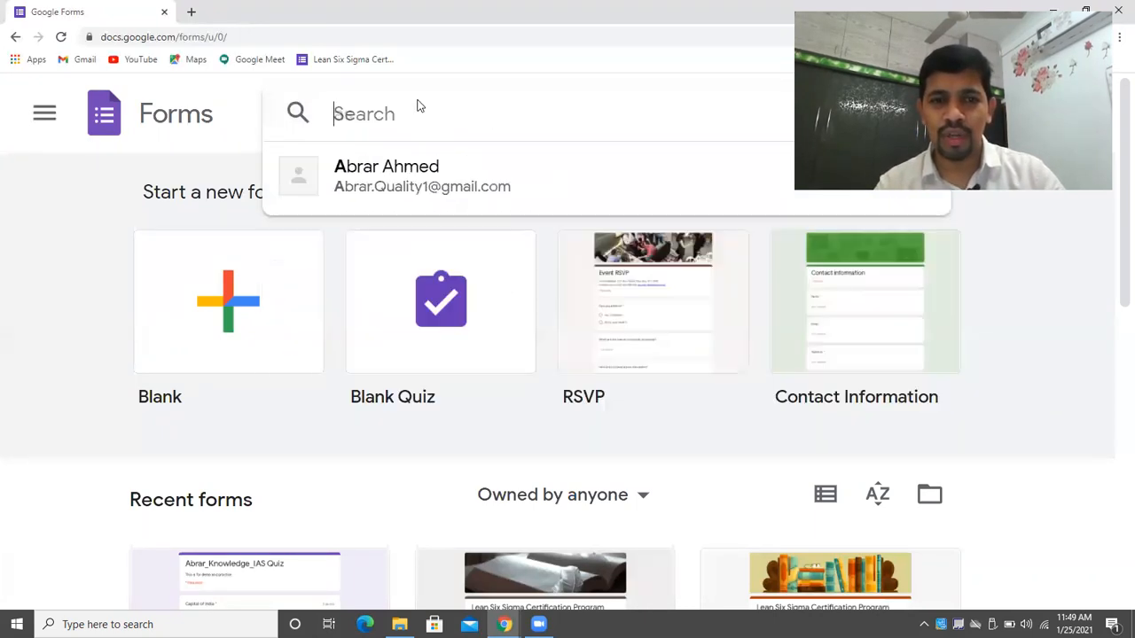
Browse the recent forms list and go to the full template gallery.
{"action": "left_click_drag", "start_coordinate": [1116, 251], "coordinate": [1120, 317]}
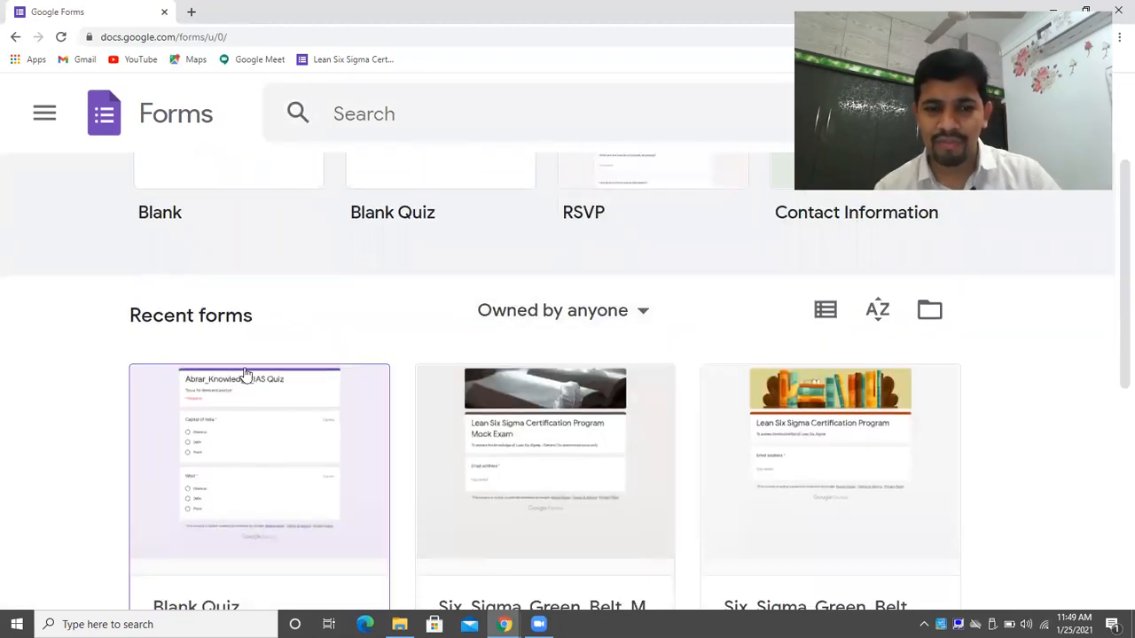
{"action": "left_click_drag", "start_coordinate": [1115, 411], "coordinate": [1115, 204]}
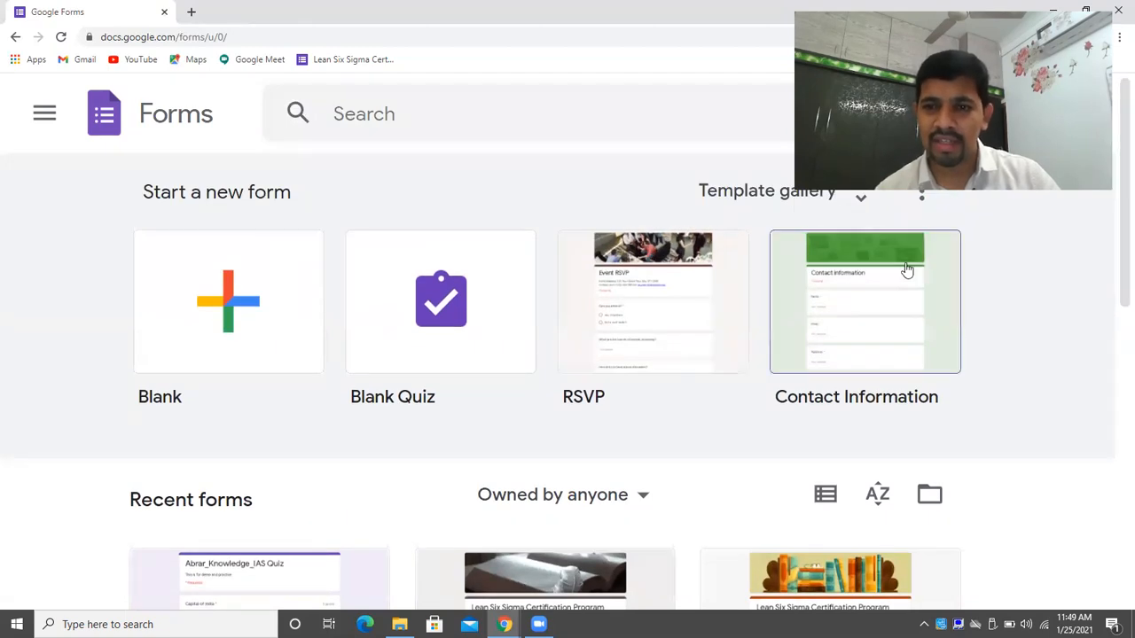
{"action": "left_click", "coordinate": [860, 203]}
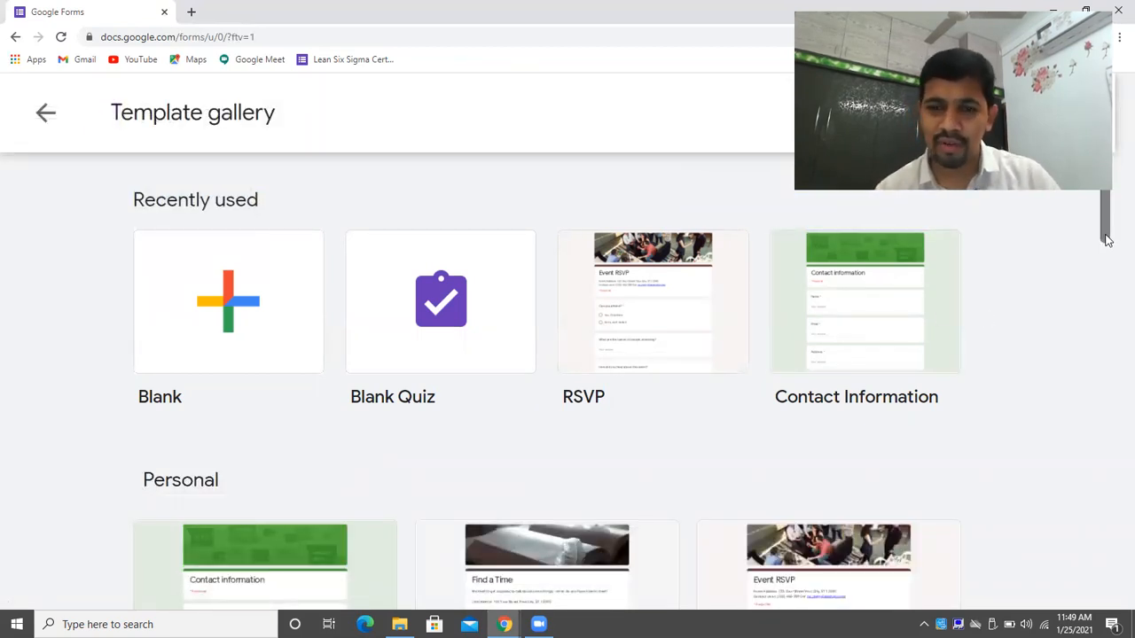
Scroll the template gallery down to the Work templates: Event Feedback, Order Form, Job Application.
{"action": "left_click_drag", "start_coordinate": [1105, 239], "coordinate": [1105, 248]}
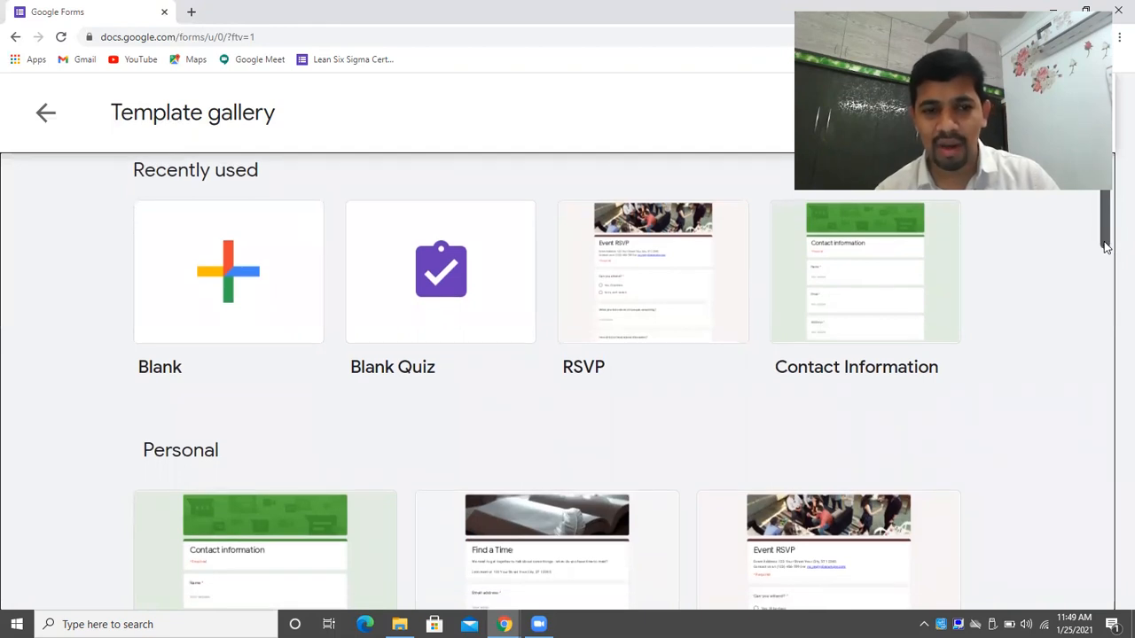
{"action": "left_click_drag", "start_coordinate": [1106, 246], "coordinate": [1114, 558]}
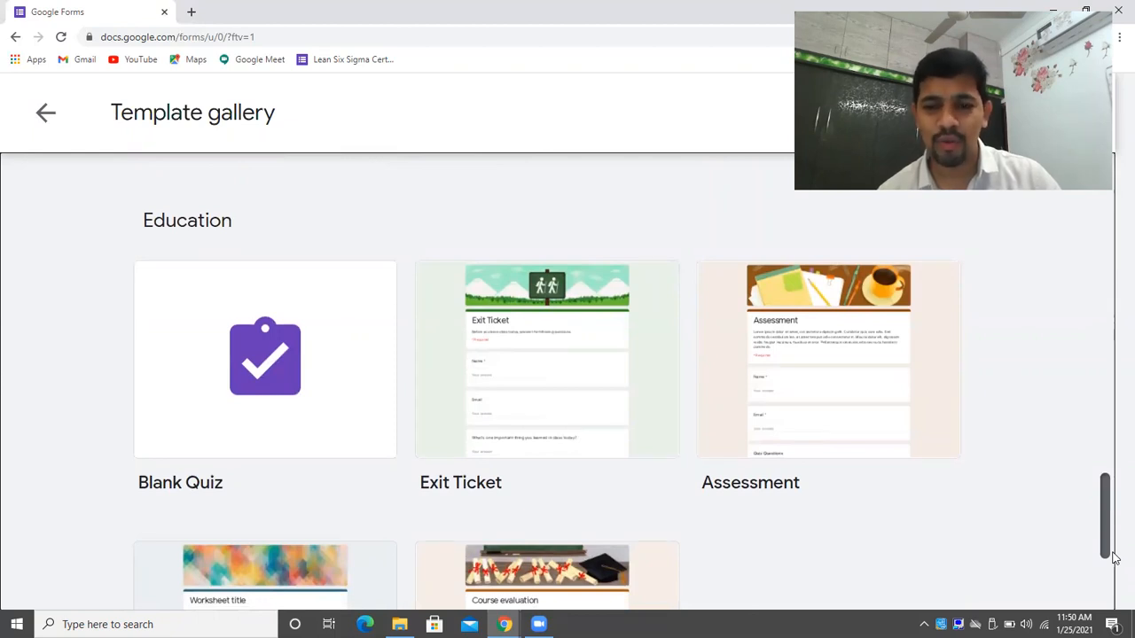
{"action": "left_click_drag", "start_coordinate": [1114, 557], "coordinate": [1114, 612]}
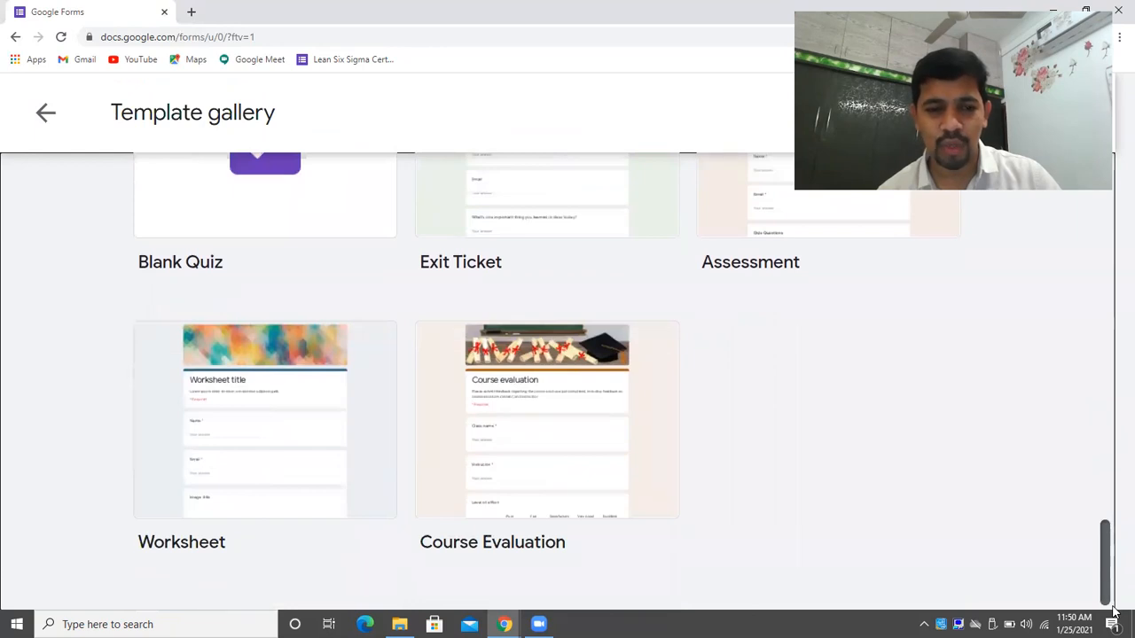
{"action": "left_click_drag", "start_coordinate": [1114, 612], "coordinate": [1115, 479]}
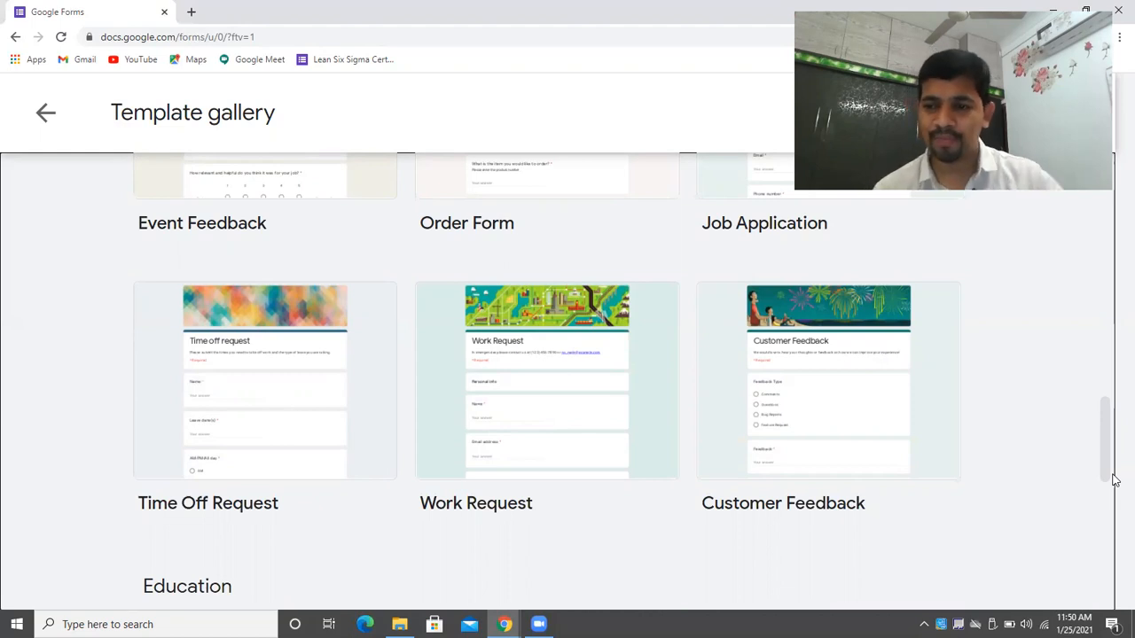
{"action": "mouse_move", "coordinate": [1105, 457]}
{"action": "left_mouse_down"}
{"action": "mouse_move", "coordinate": [1105, 473]}
{"action": "mouse_move", "coordinate": [1105, 458]}
{"action": "left_mouse_up"}
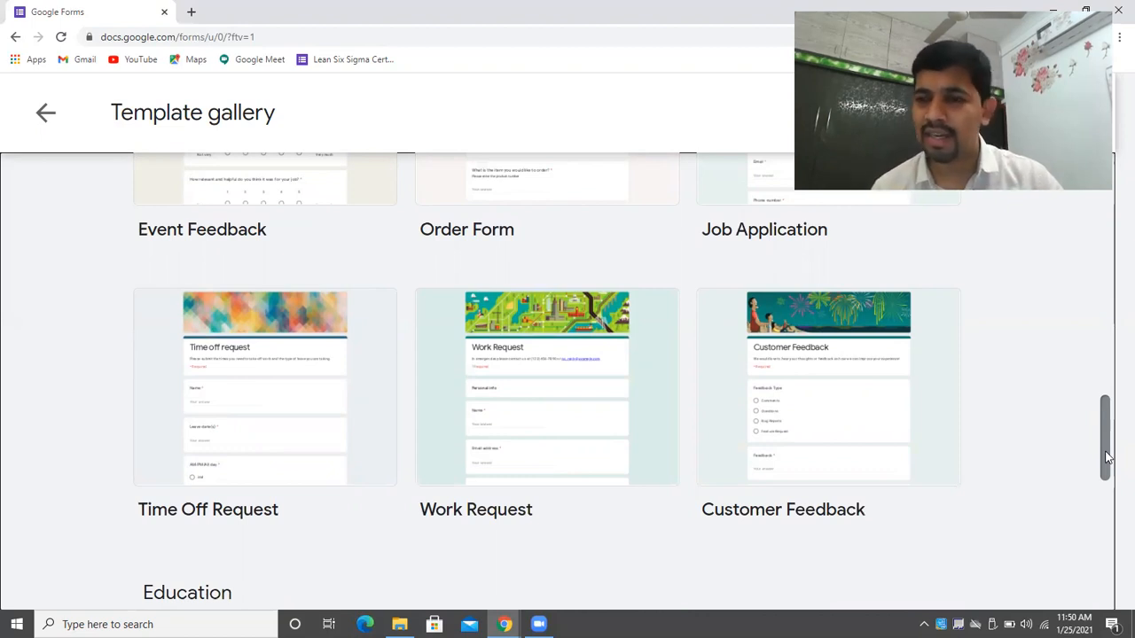
{"action": "left_click_drag", "start_coordinate": [1105, 457], "coordinate": [1111, 391]}
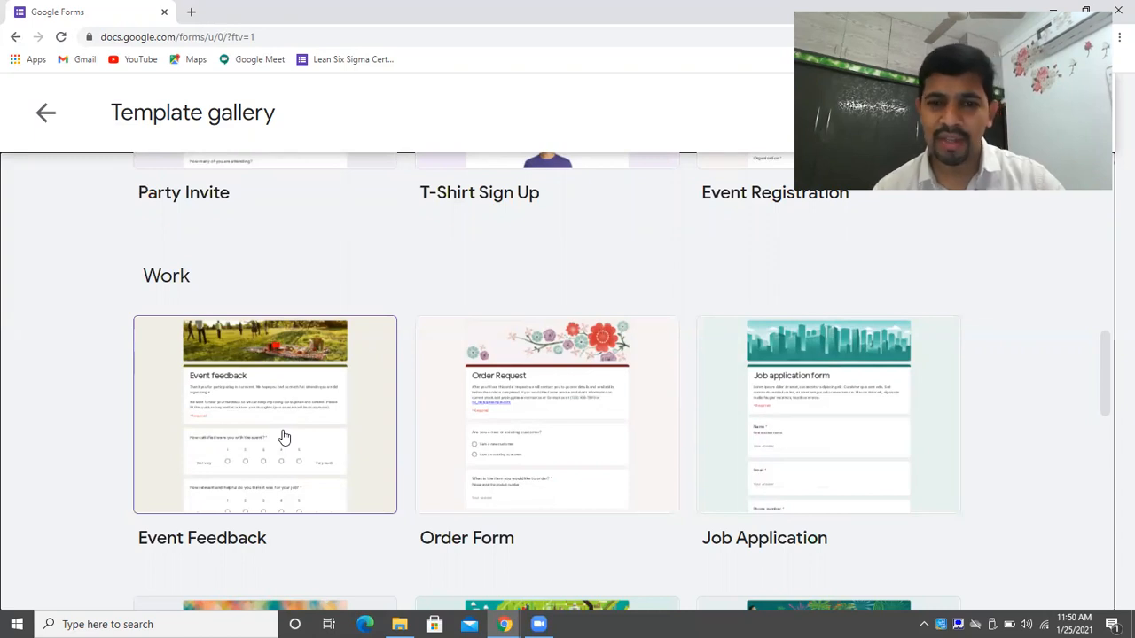
Create a form from the Event Feedback template and append 'Event conducted on 1st Jan 2021' to its description.
{"action": "left_click", "coordinate": [228, 424]}
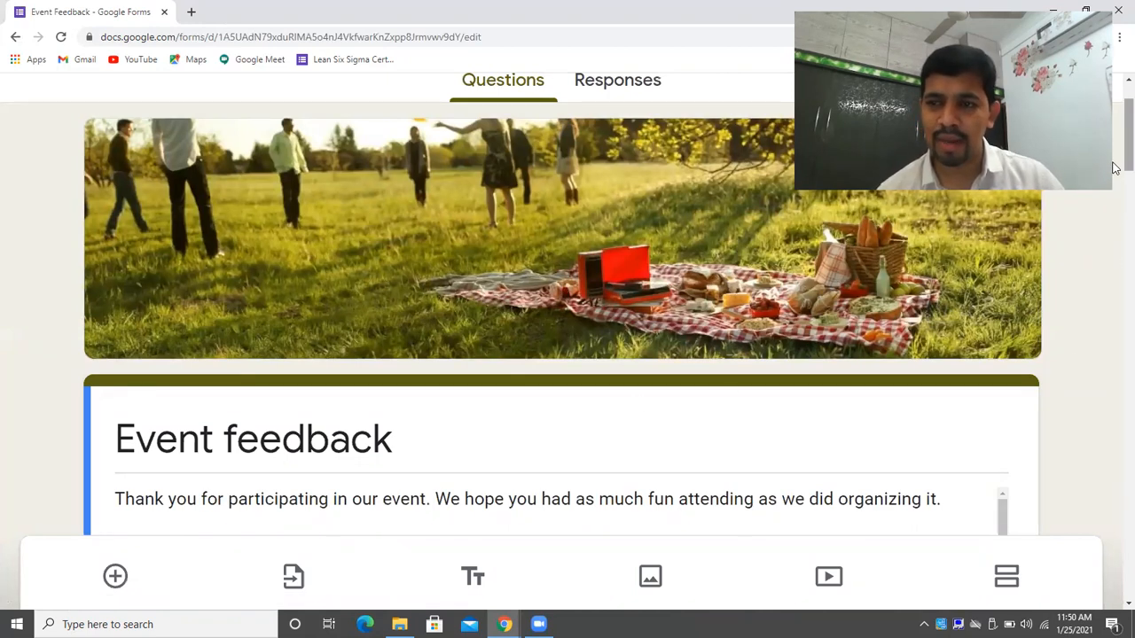
{"action": "scroll", "coordinate": [1113, 168], "scroll_direction": "down", "scroll_amount": 2}
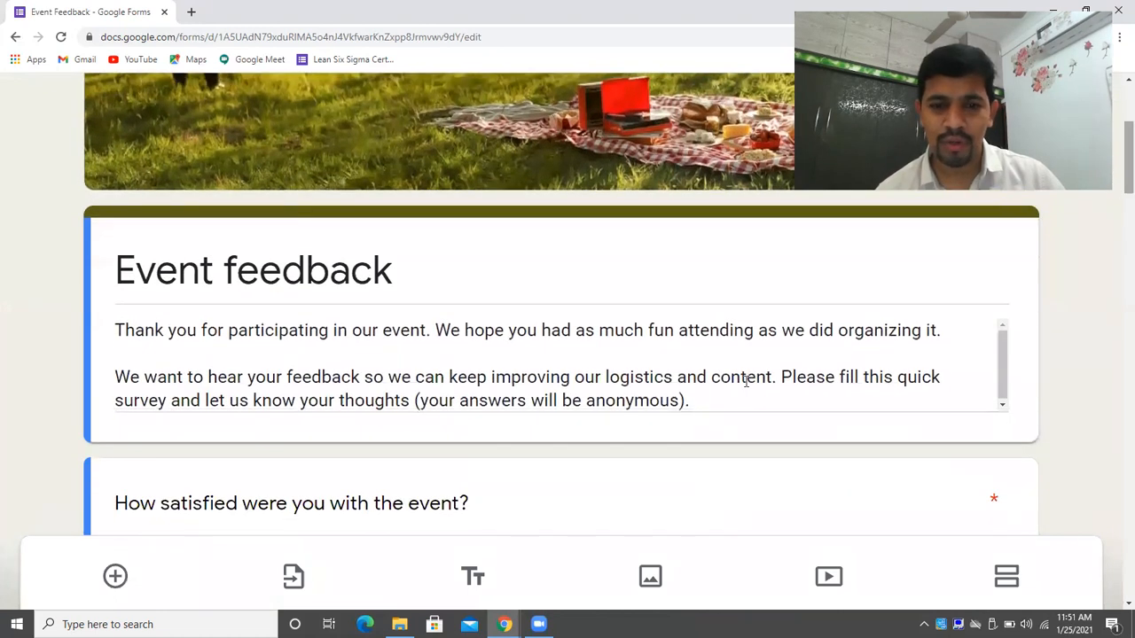
{"action": "left_click", "coordinate": [709, 399]}
{"action": "left_click", "coordinate": [709, 400]}
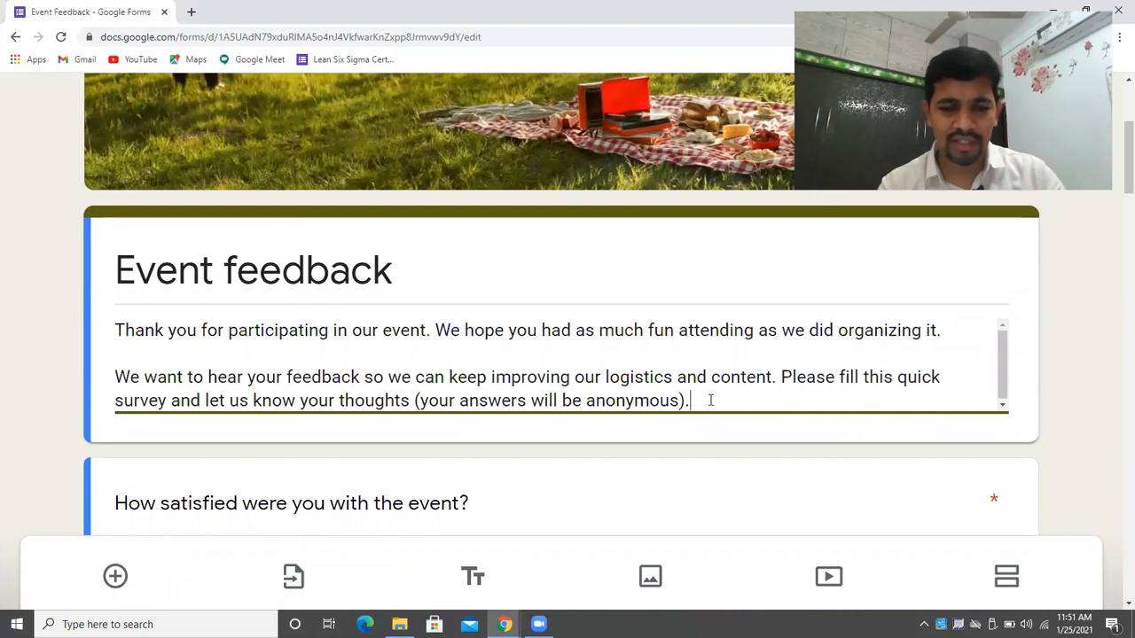
{"action": "type", "text": "E"}
{"action": "type", "text": "ce"}
{"action": "type", "text": "vennt"}
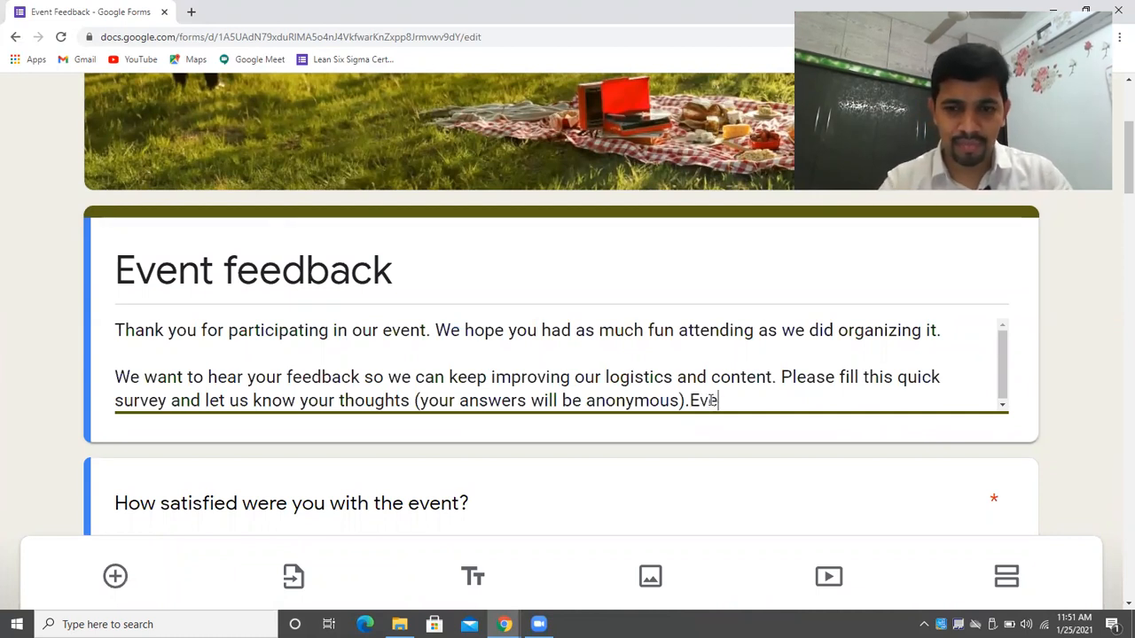
{"action": "key", "text": "BackSpace"}
{"action": "key", "text": "BackSpace"}
{"action": "type", "text": "t "}
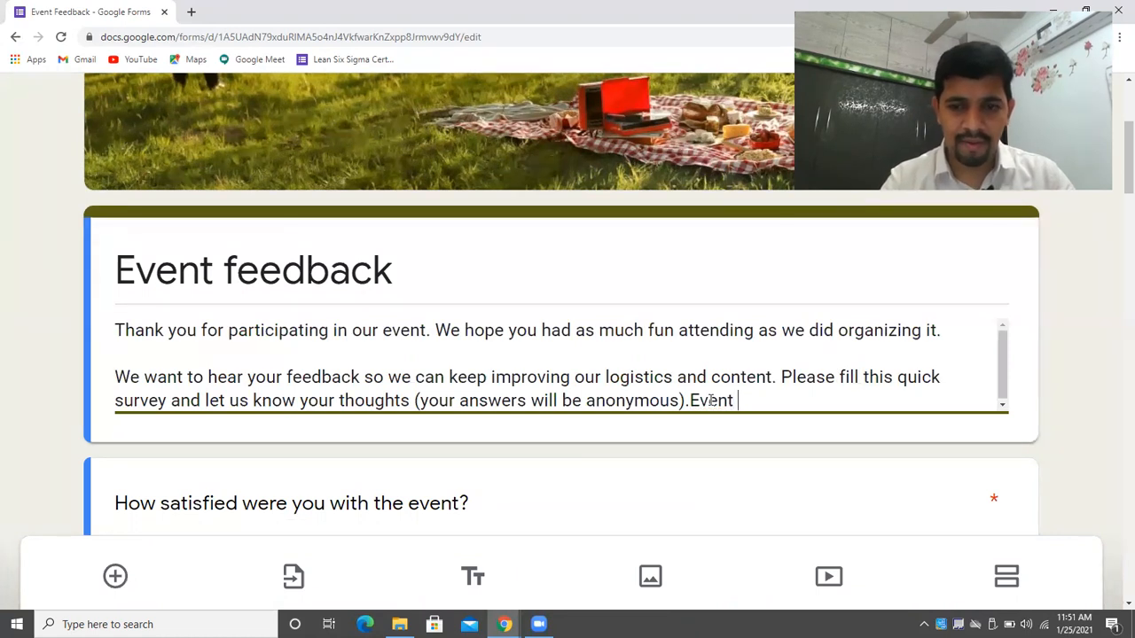
{"action": "type", "text": "conducte"}
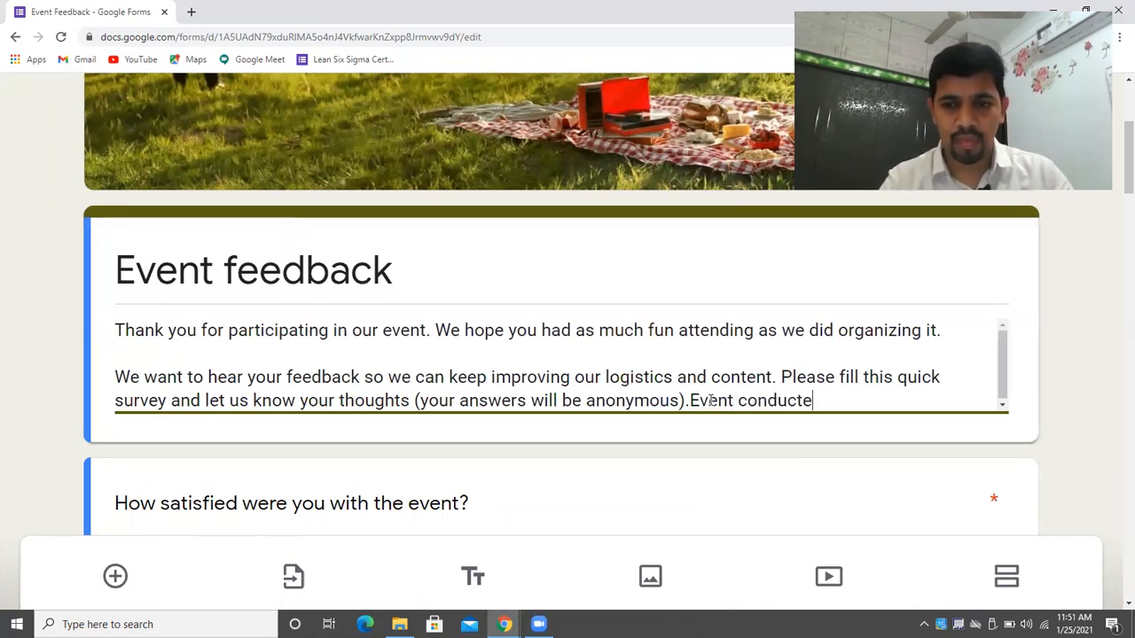
{"action": "type", "text": "d on 1s"}
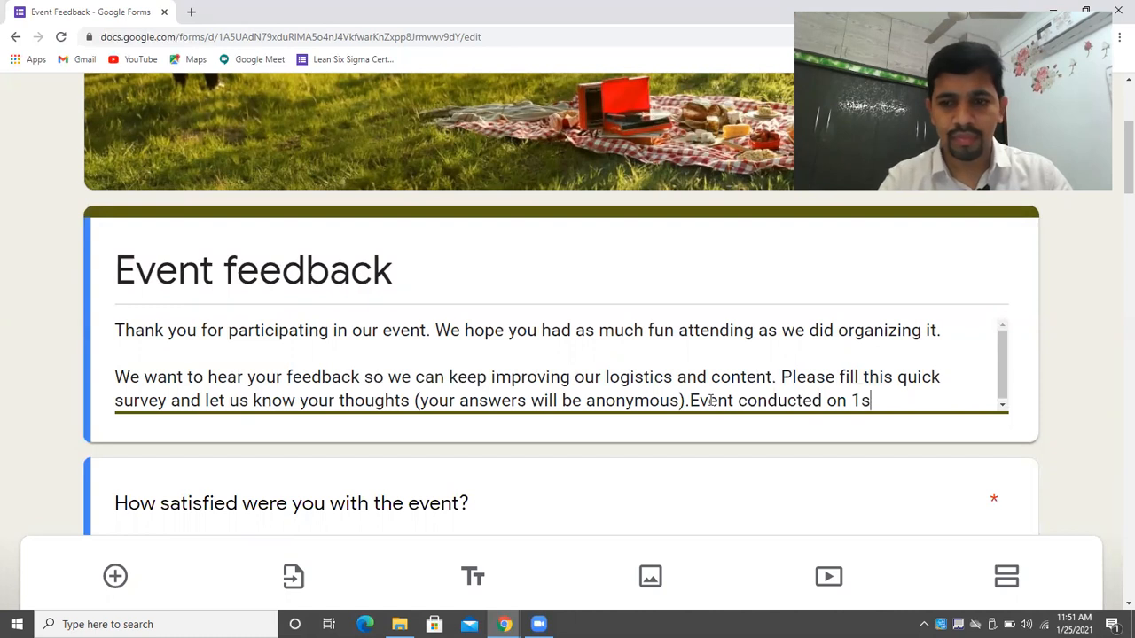
{"action": "type", "text": "t Ha"}
{"action": "key", "text": "BackSpace"}
{"action": "key", "text": "BackSpace"}
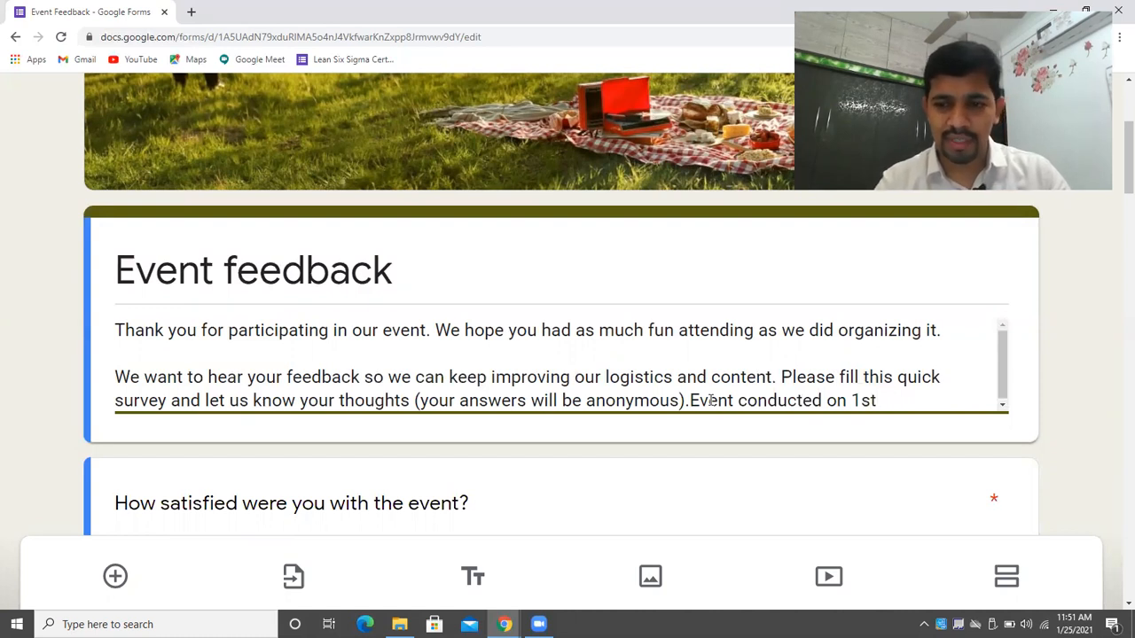
{"action": "type", "text": "Jan 20"}
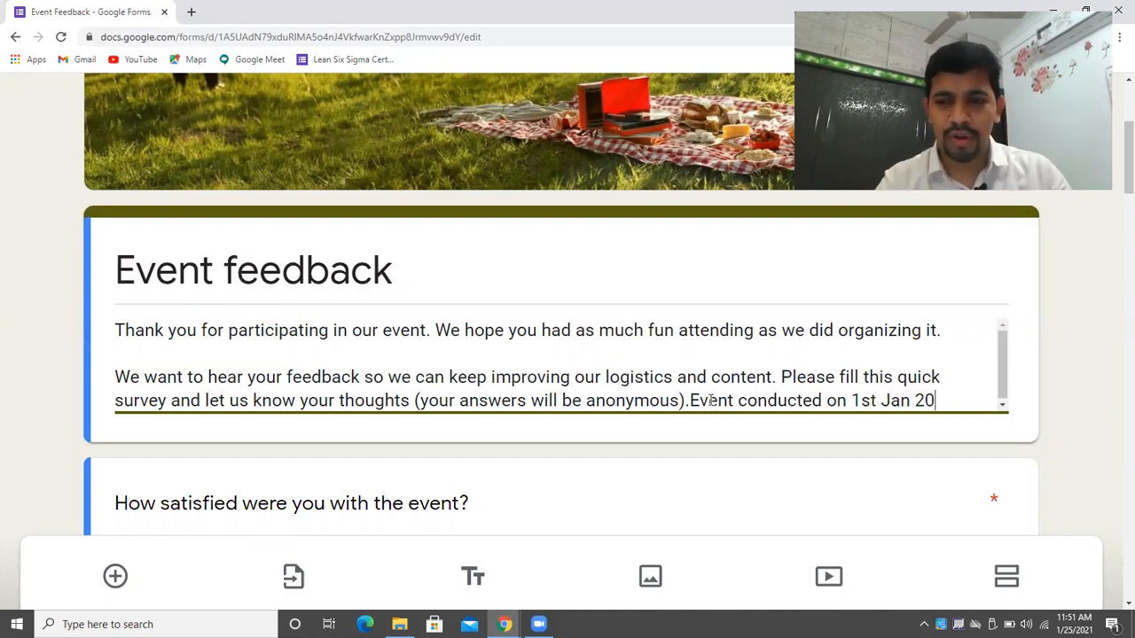
{"action": "type", "text": "21"}
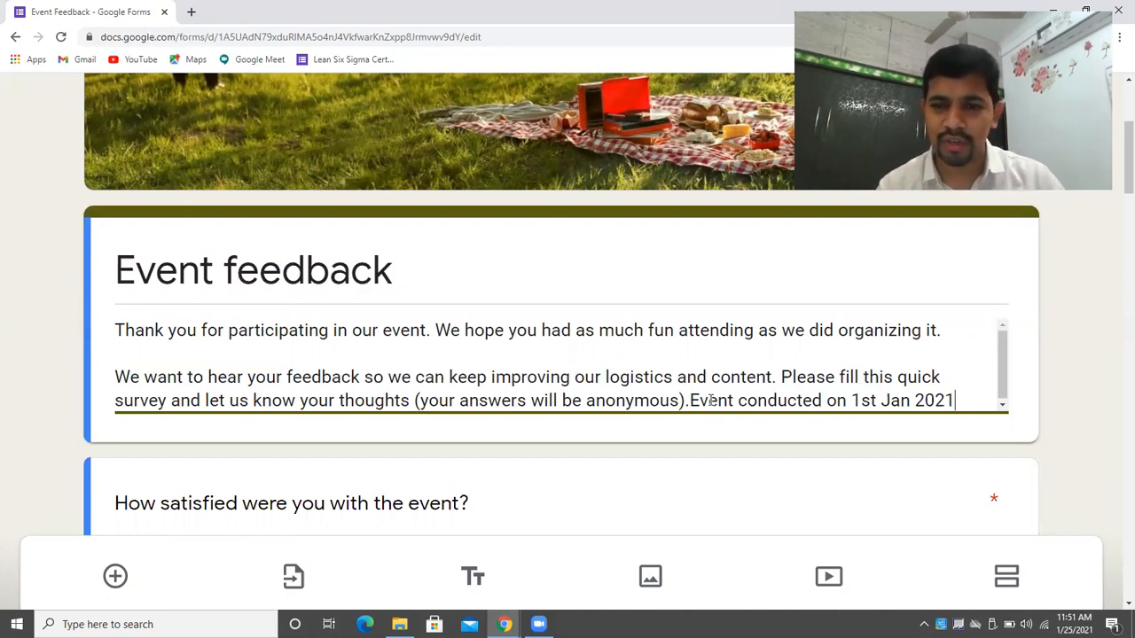
{"action": "left_click", "coordinate": [1115, 316]}
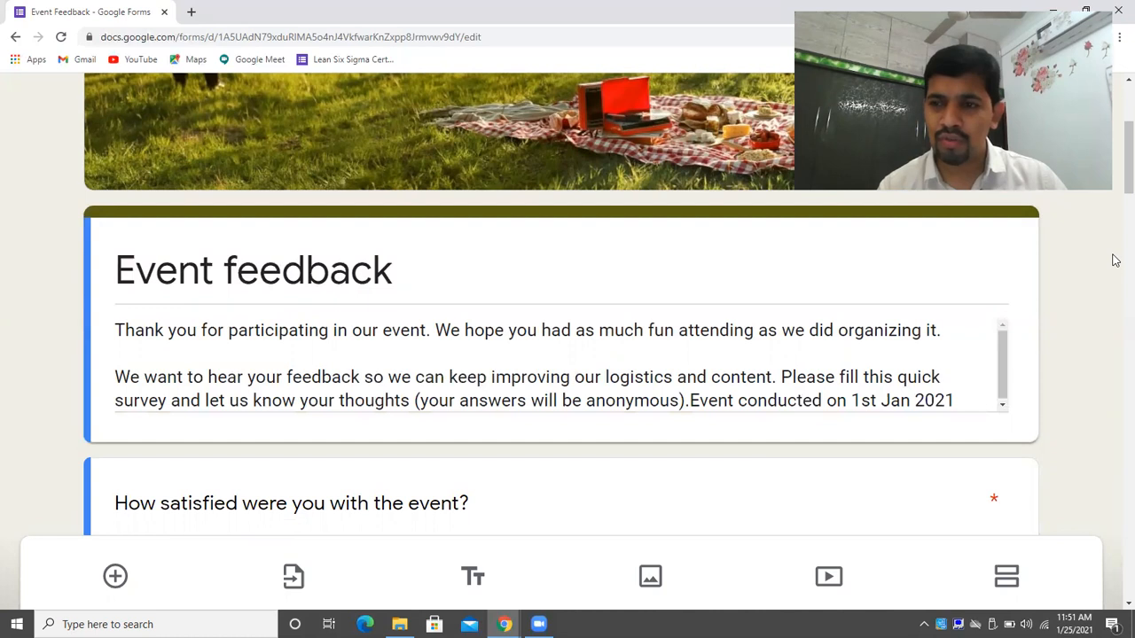
{"action": "scroll", "coordinate": [1115, 222], "scroll_direction": "down", "scroll_amount": 3}
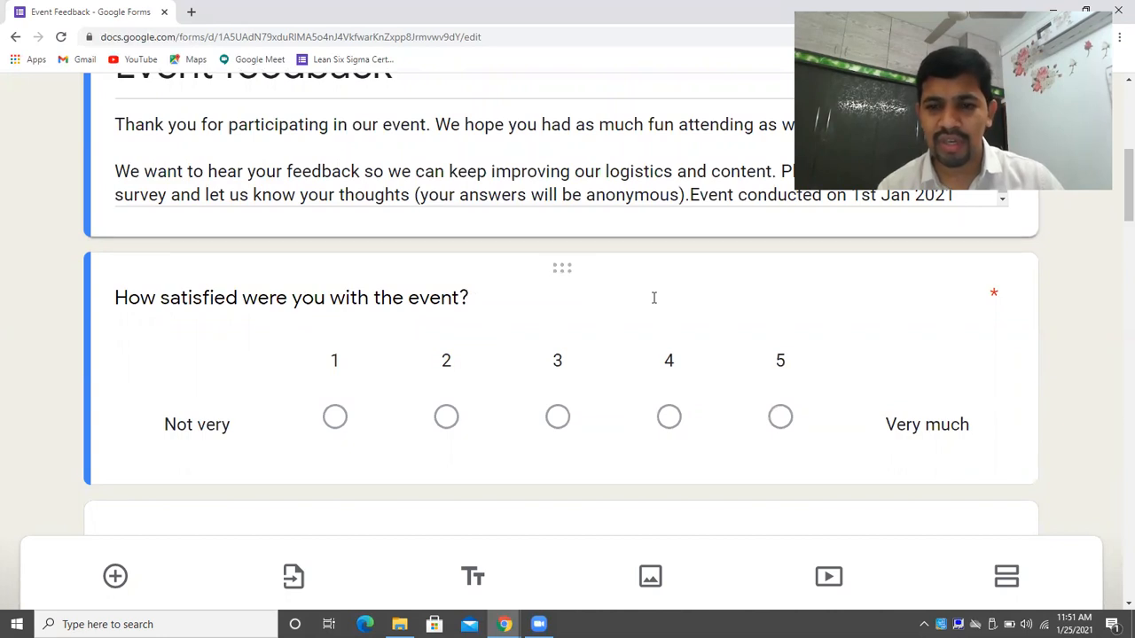
{"action": "left_click", "coordinate": [561, 269]}
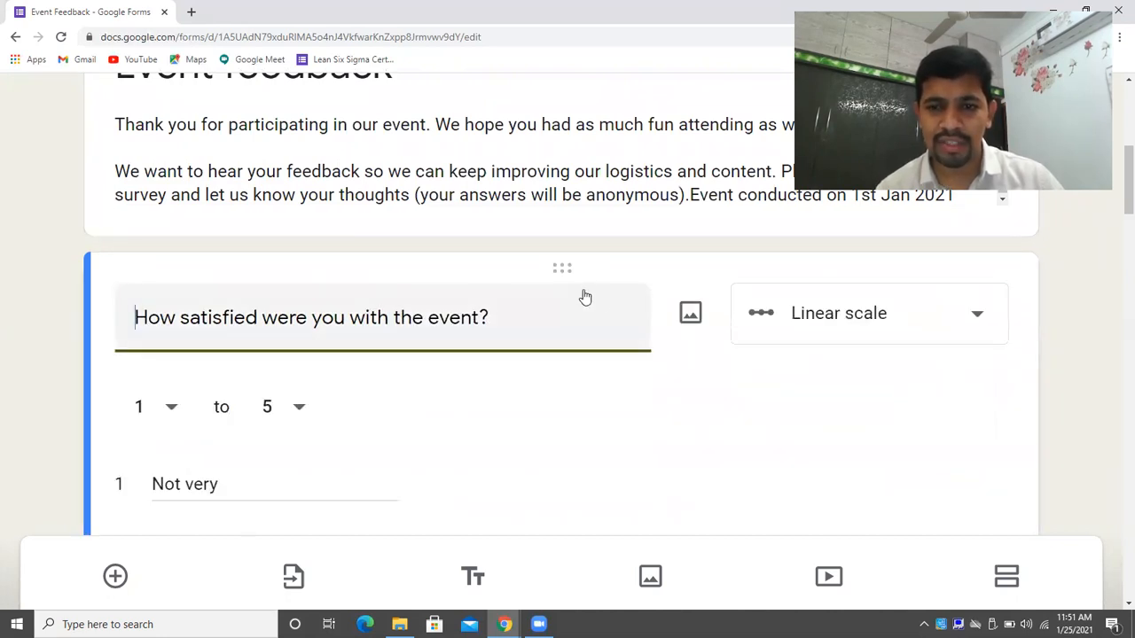
{"action": "left_click", "coordinate": [849, 324]}
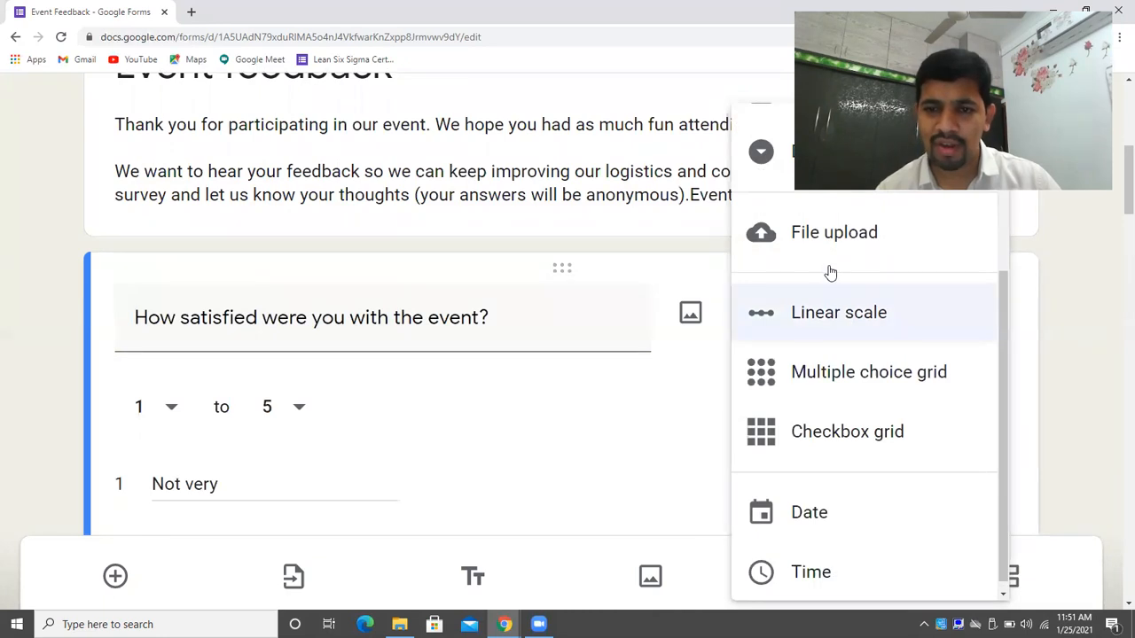
{"action": "left_click_drag", "start_coordinate": [998, 416], "coordinate": [1008, 367]}
{"action": "left_click", "coordinate": [1011, 367]}
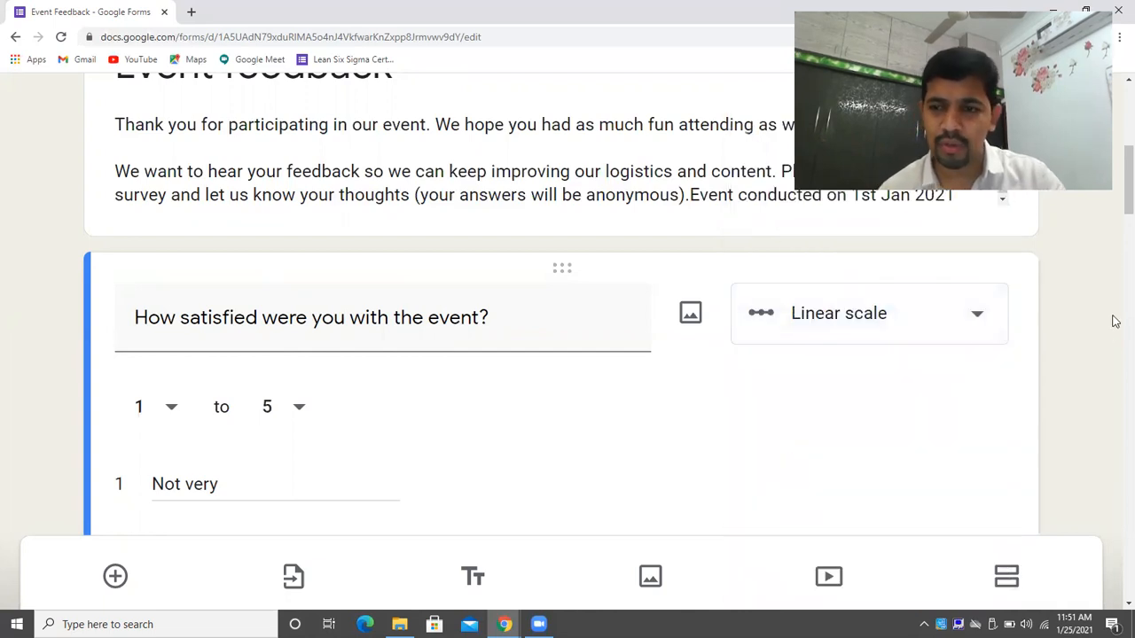
{"action": "scroll", "coordinate": [1115, 256], "scroll_direction": "down", "scroll_amount": 5}
{"action": "left_click_drag", "start_coordinate": [1115, 255], "coordinate": [1115, 247]}
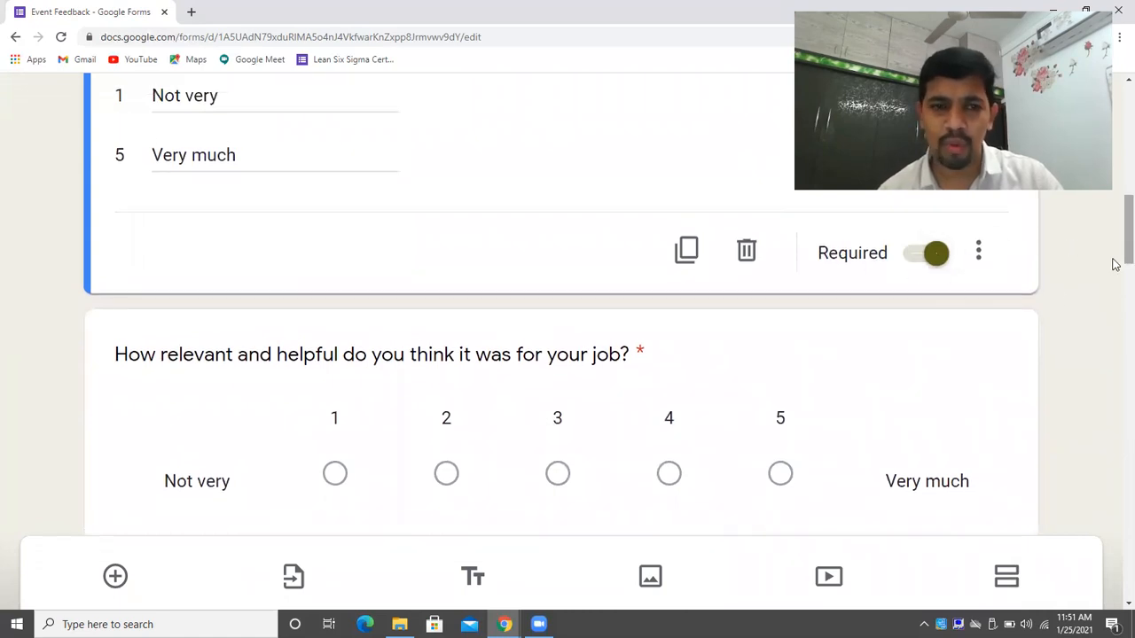
{"action": "scroll", "coordinate": [1115, 262], "scroll_direction": "up", "scroll_amount": 4}
{"action": "left_click_drag", "start_coordinate": [1115, 219], "coordinate": [1115, 241]}
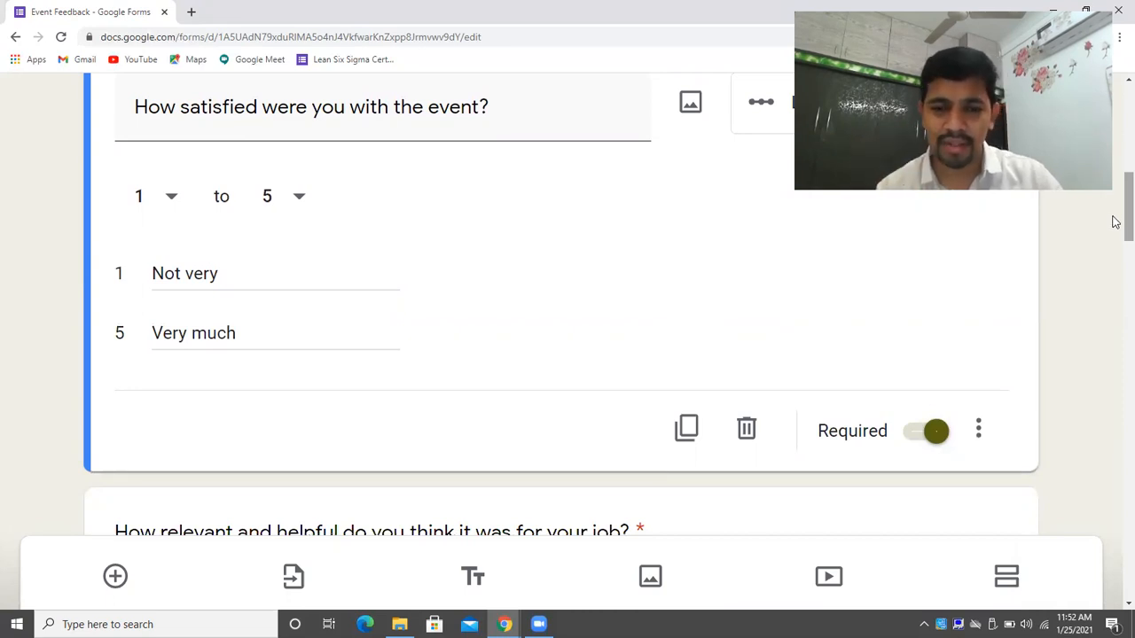
{"action": "left_click_drag", "start_coordinate": [1115, 219], "coordinate": [1116, 240]}
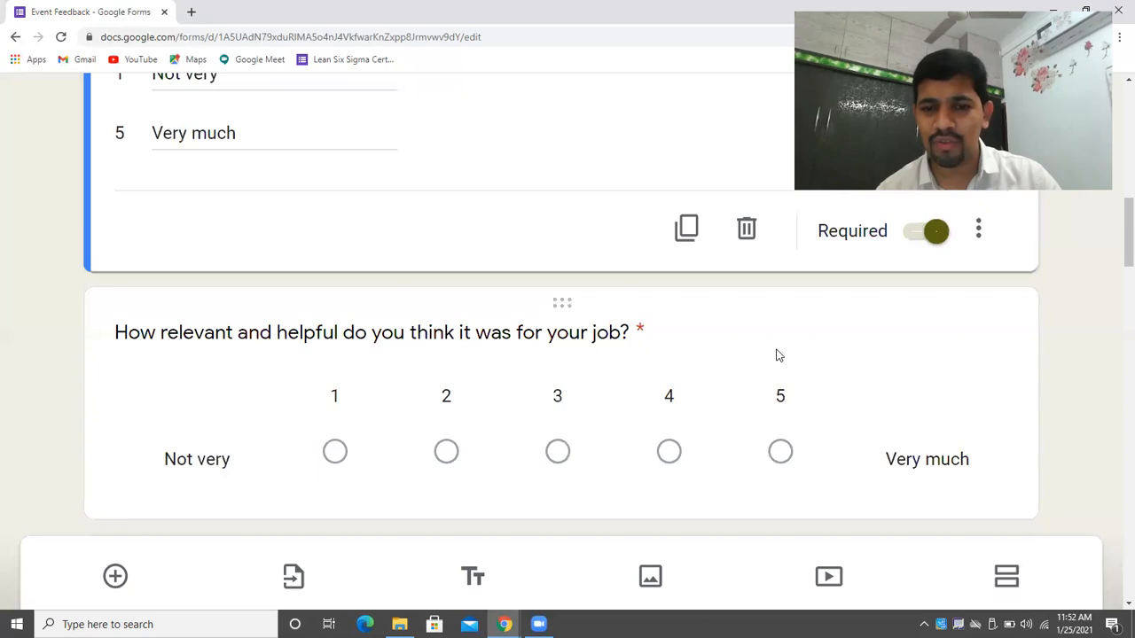
{"action": "left_click_drag", "start_coordinate": [1115, 252], "coordinate": [1116, 319]}
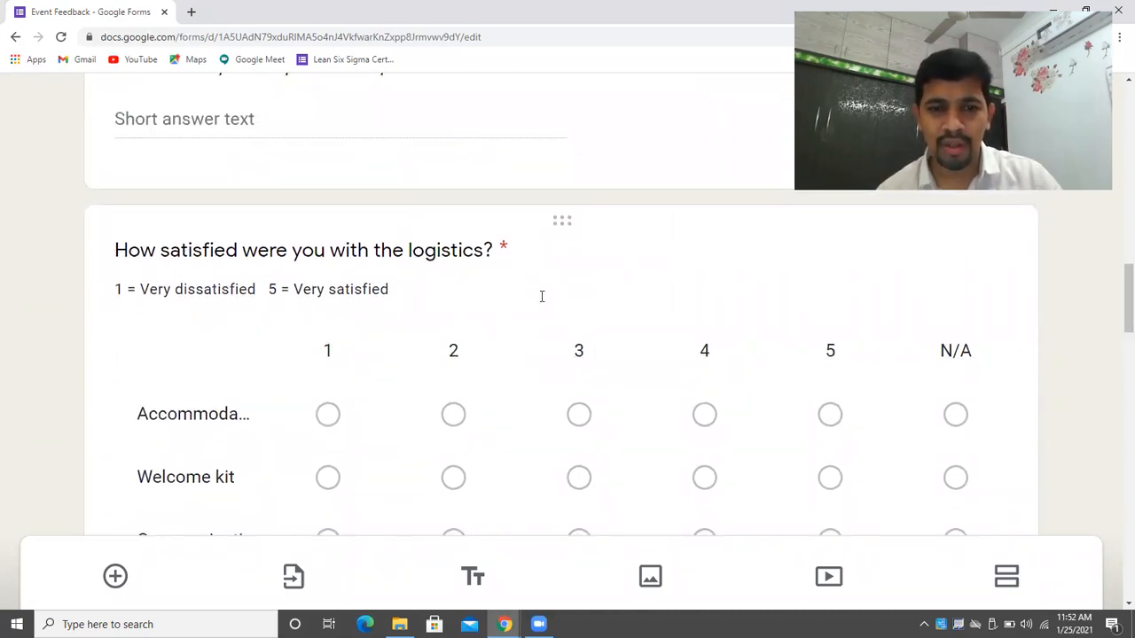
Add a ninth row 'Contacts/available iinfo' to the logistics satisfaction grid.
{"action": "left_click", "coordinate": [869, 252]}
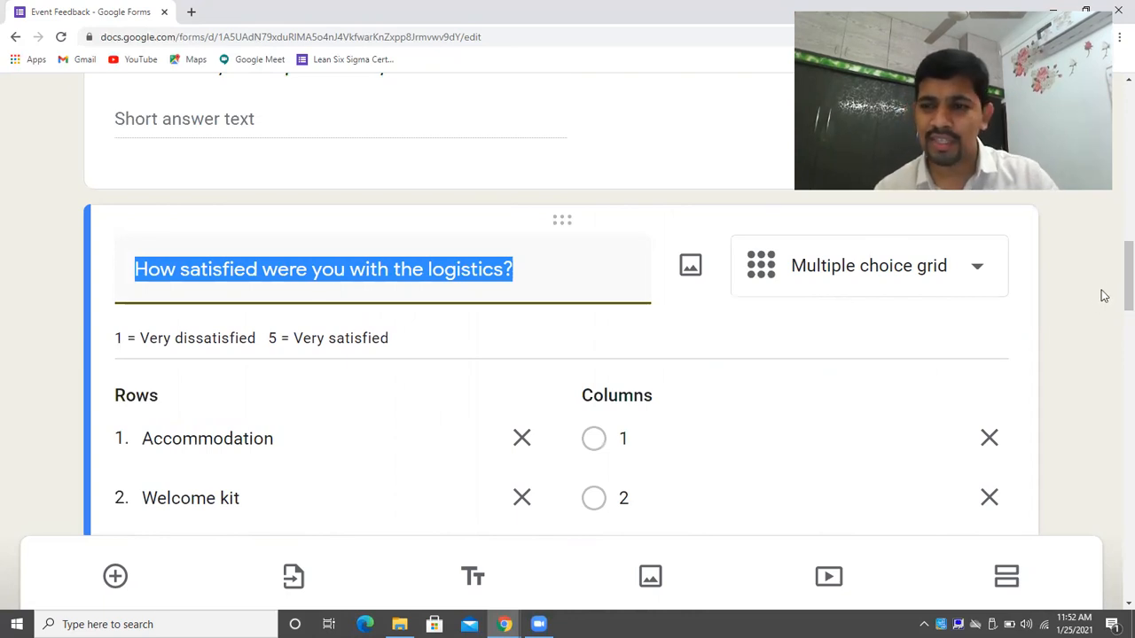
{"action": "scroll", "coordinate": [1114, 299], "scroll_direction": "down", "scroll_amount": 1}
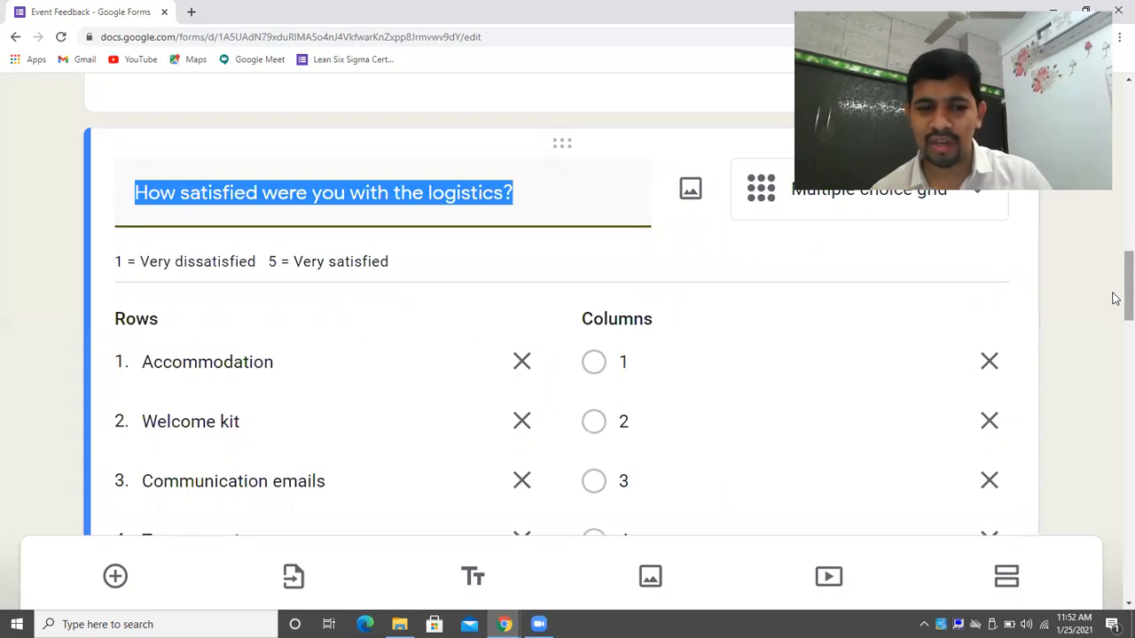
{"action": "scroll", "coordinate": [1115, 299], "scroll_direction": "down", "scroll_amount": 1}
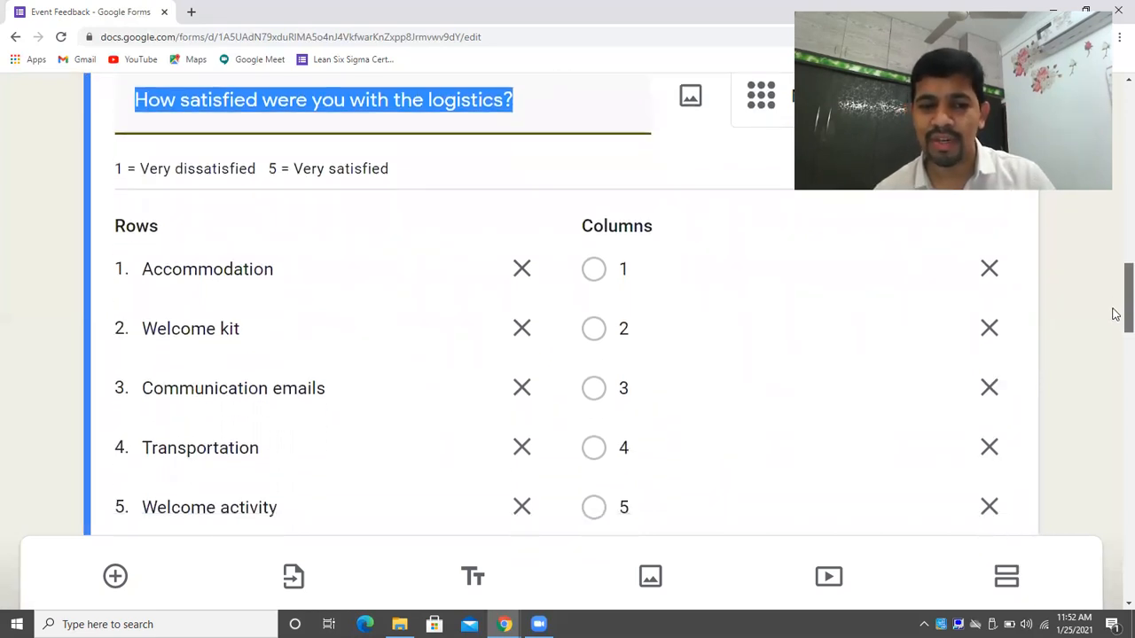
{"action": "scroll", "coordinate": [1114, 314], "scroll_direction": "down", "scroll_amount": 3}
{"action": "scroll", "coordinate": [1115, 343], "scroll_direction": "down", "scroll_amount": 1}
{"action": "scroll", "coordinate": [1121, 342], "scroll_direction": "up", "scroll_amount": 1}
{"action": "scroll", "coordinate": [1122, 346], "scroll_direction": "down", "scroll_amount": 1}
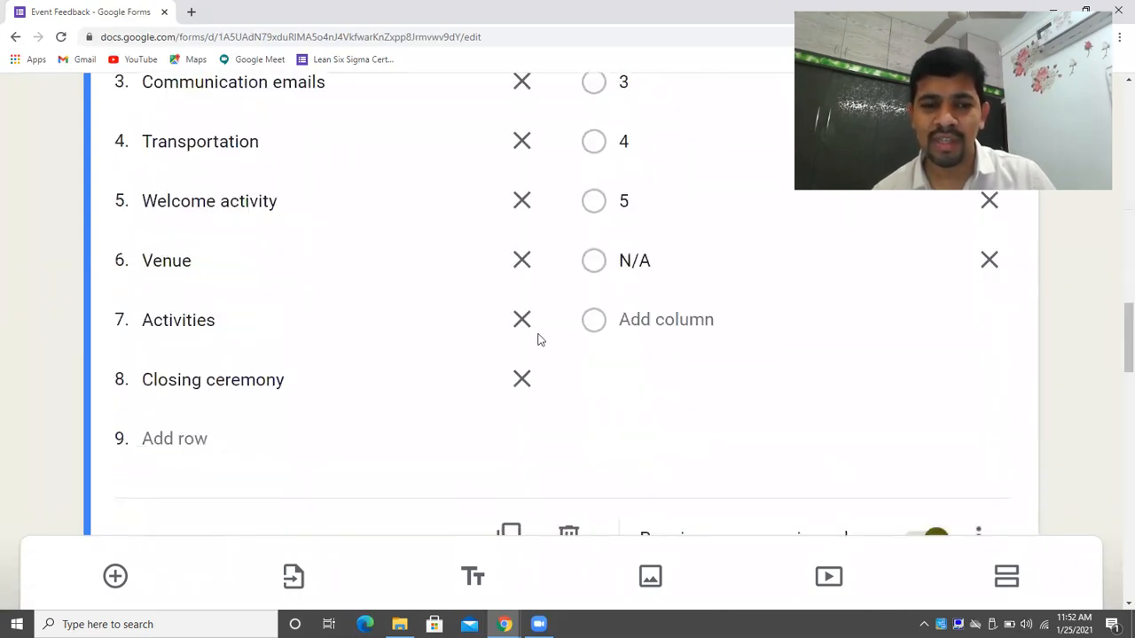
{"action": "left_click", "coordinate": [206, 440]}
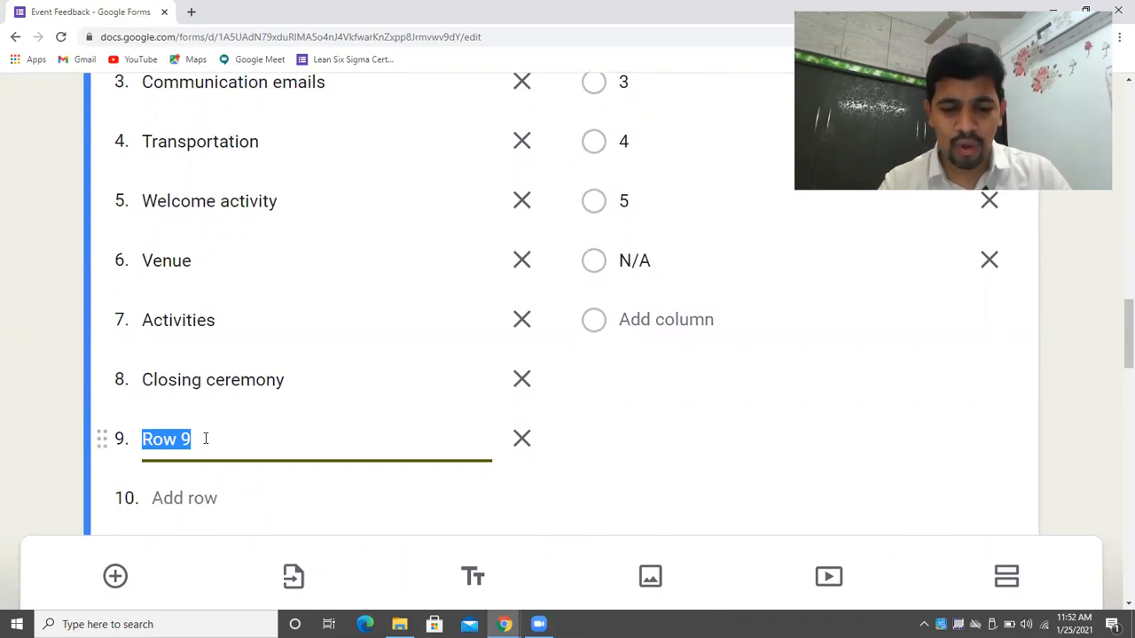
{"action": "type", "text": "I"}
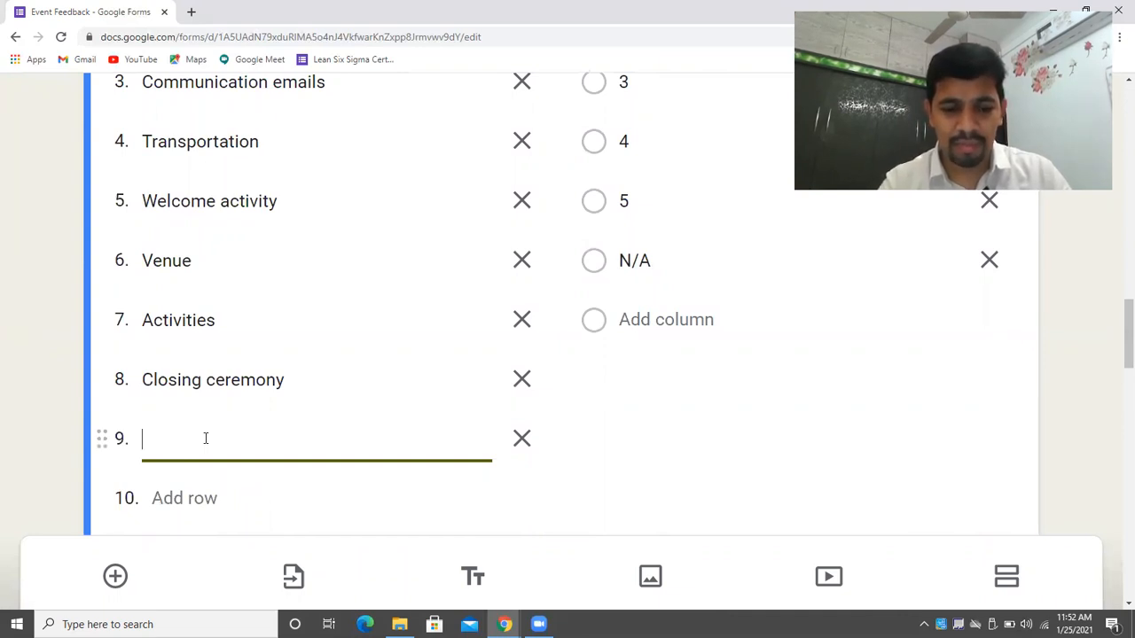
{"action": "type", "text": "Conta"}
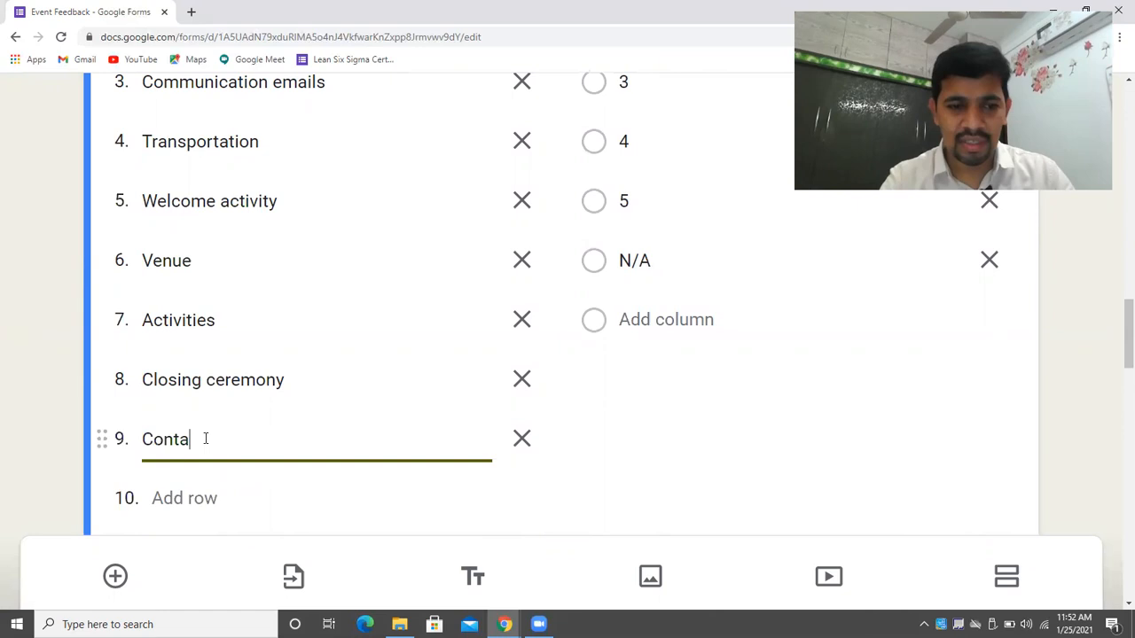
{"action": "type", "text": "cts/ava"}
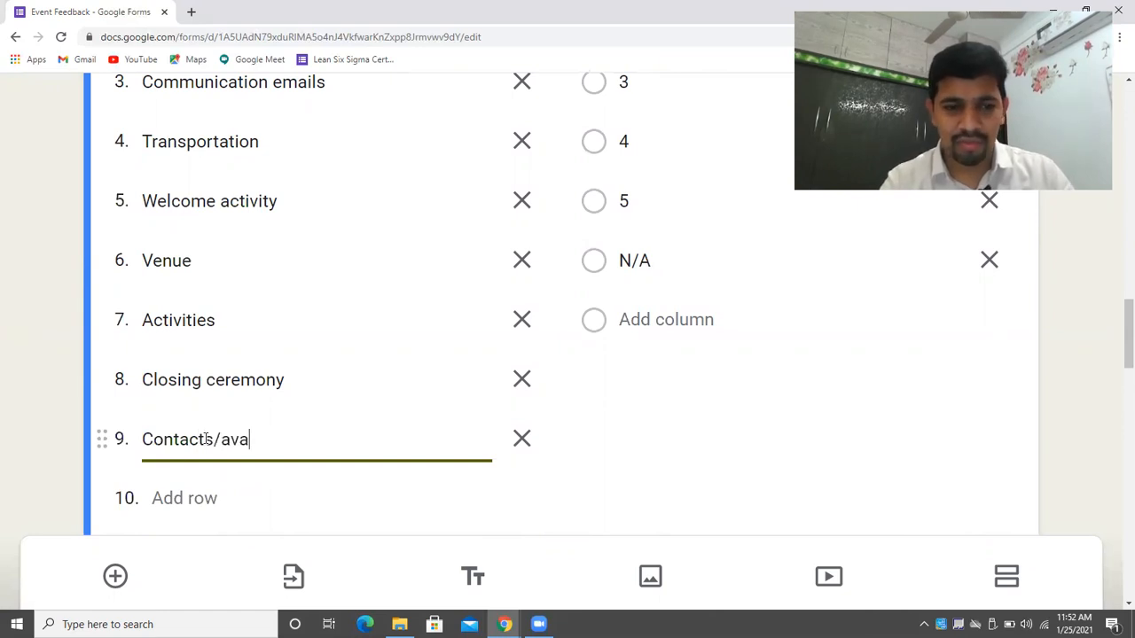
{"action": "type", "text": "ilable iinfo"}
{"action": "left_click", "coordinate": [1065, 464]}
Add rating columns 6 and 7 to the logistics grid.
{"action": "scroll", "coordinate": [1115, 435], "scroll_direction": "down", "scroll_amount": 2}
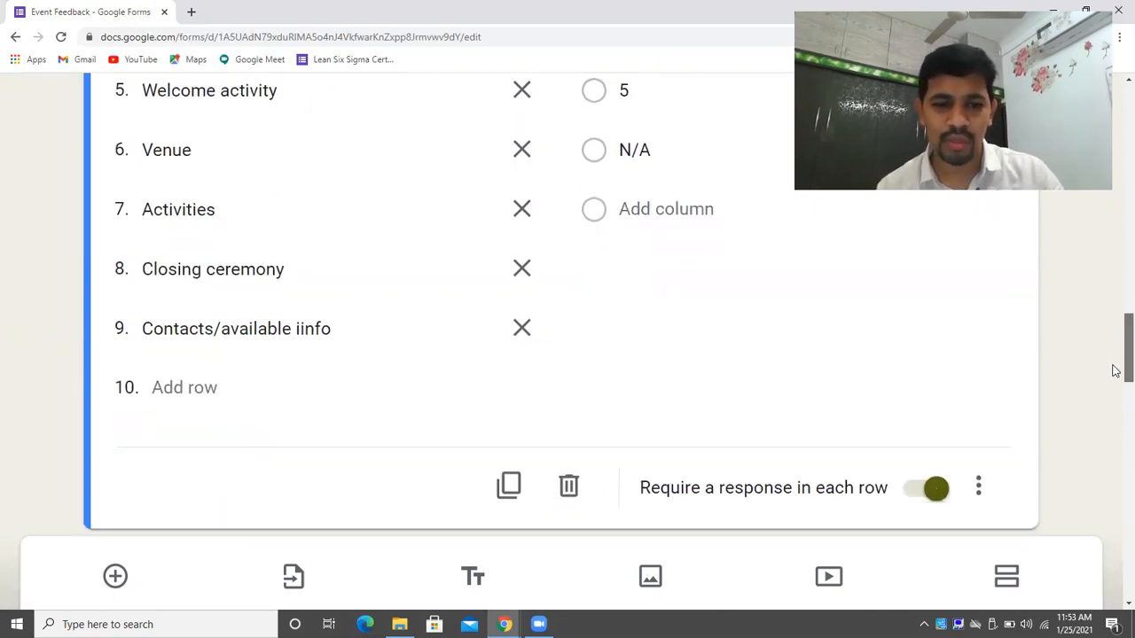
{"action": "scroll", "coordinate": [1115, 336], "scroll_direction": "up", "scroll_amount": 3}
{"action": "scroll", "coordinate": [1114, 354], "scroll_direction": "down", "scroll_amount": 2}
{"action": "scroll", "coordinate": [1115, 346], "scroll_direction": "up", "scroll_amount": 2}
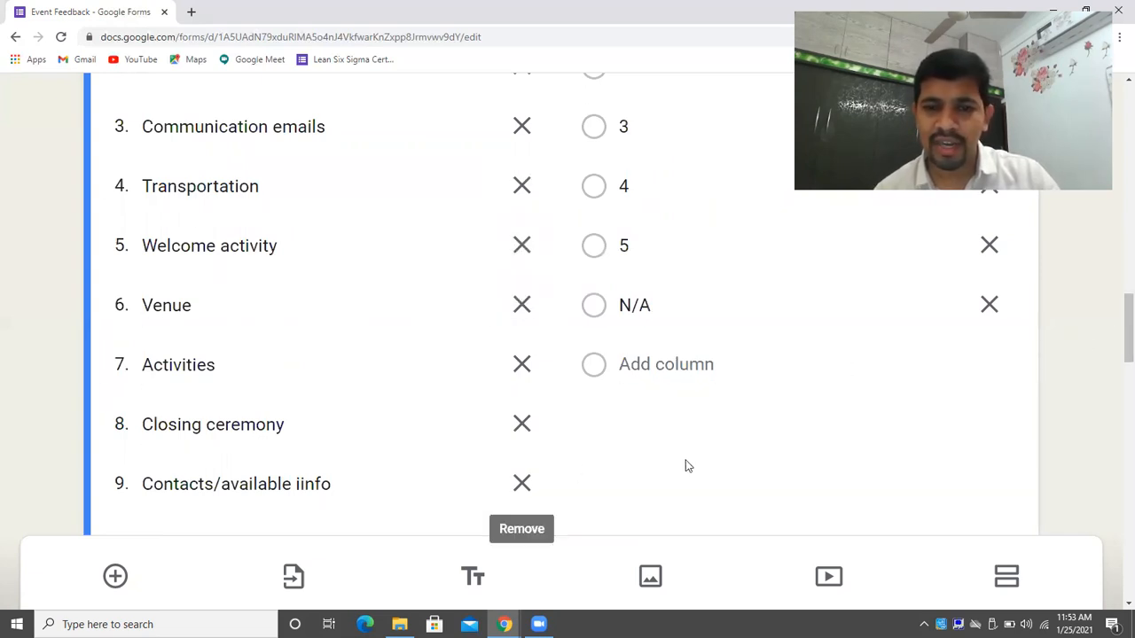
{"action": "left_click_drag", "start_coordinate": [1117, 329], "coordinate": [1115, 307]}
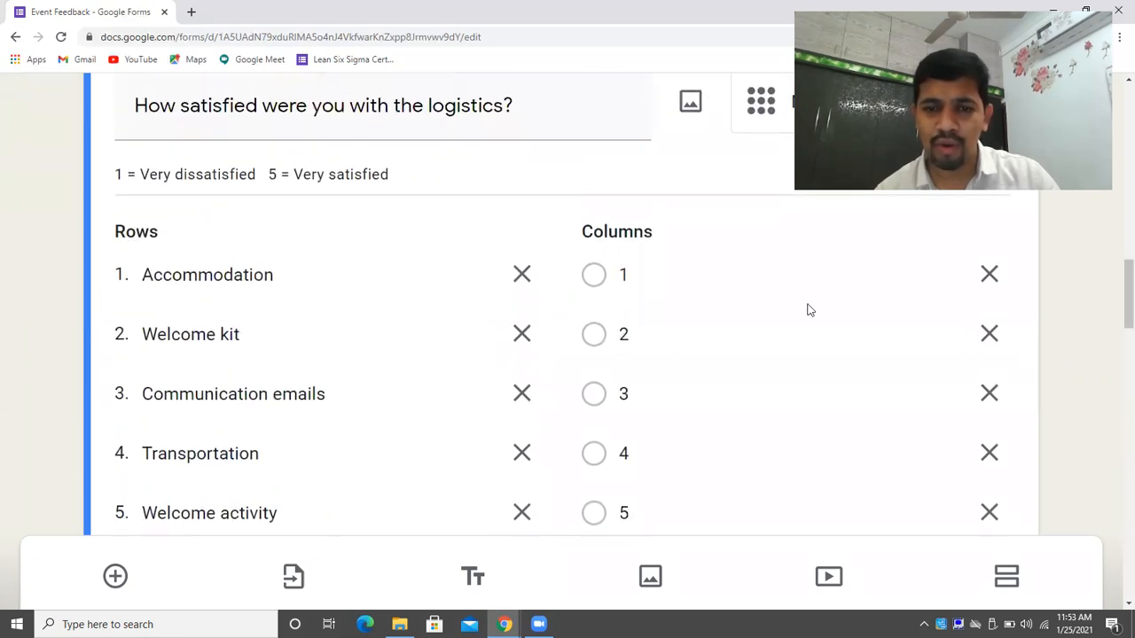
{"action": "scroll", "coordinate": [1115, 346], "scroll_direction": "down", "scroll_amount": 1}
{"action": "scroll", "coordinate": [1115, 348], "scroll_direction": "down", "scroll_amount": 1}
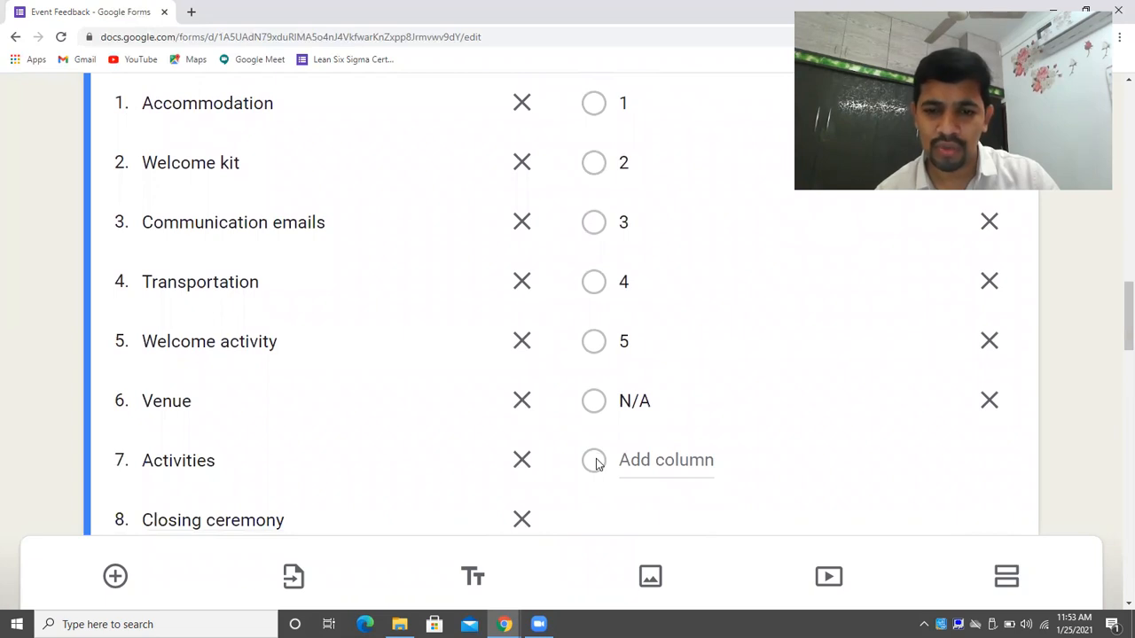
{"action": "left_click", "coordinate": [656, 454]}
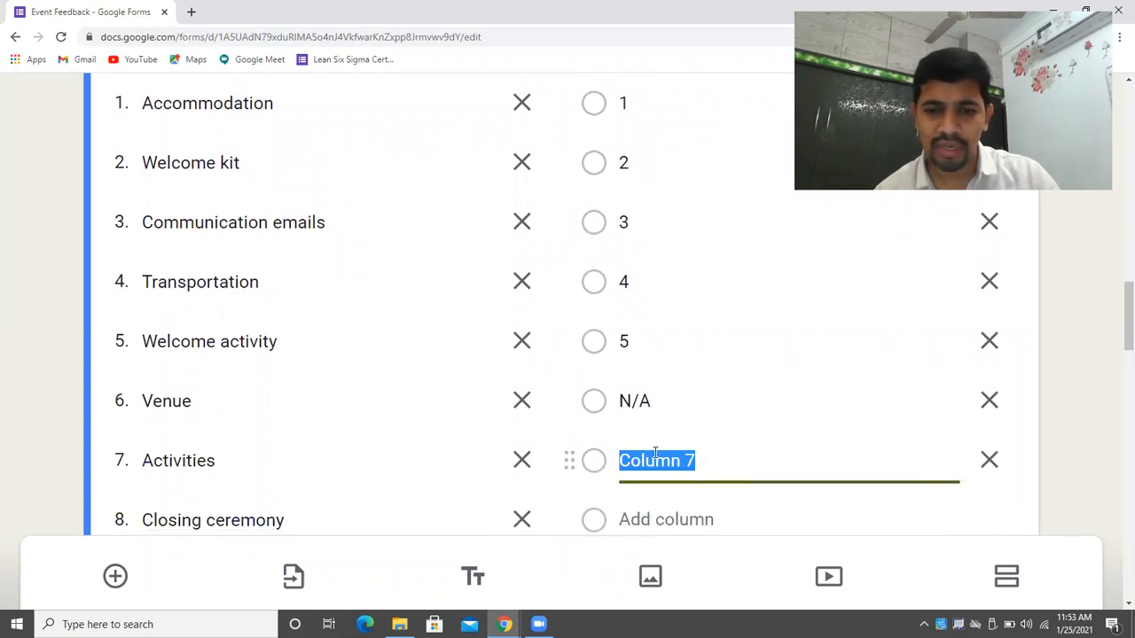
{"action": "type", "text": "6"}
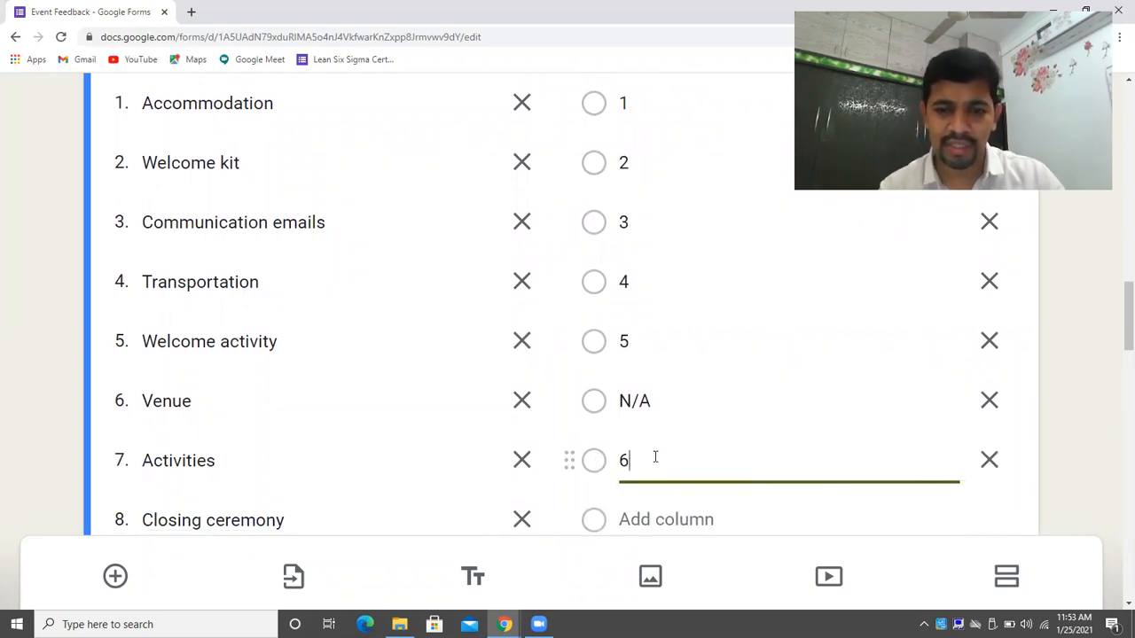
{"action": "left_click", "coordinate": [666, 520]}
{"action": "type", "text": "7"}
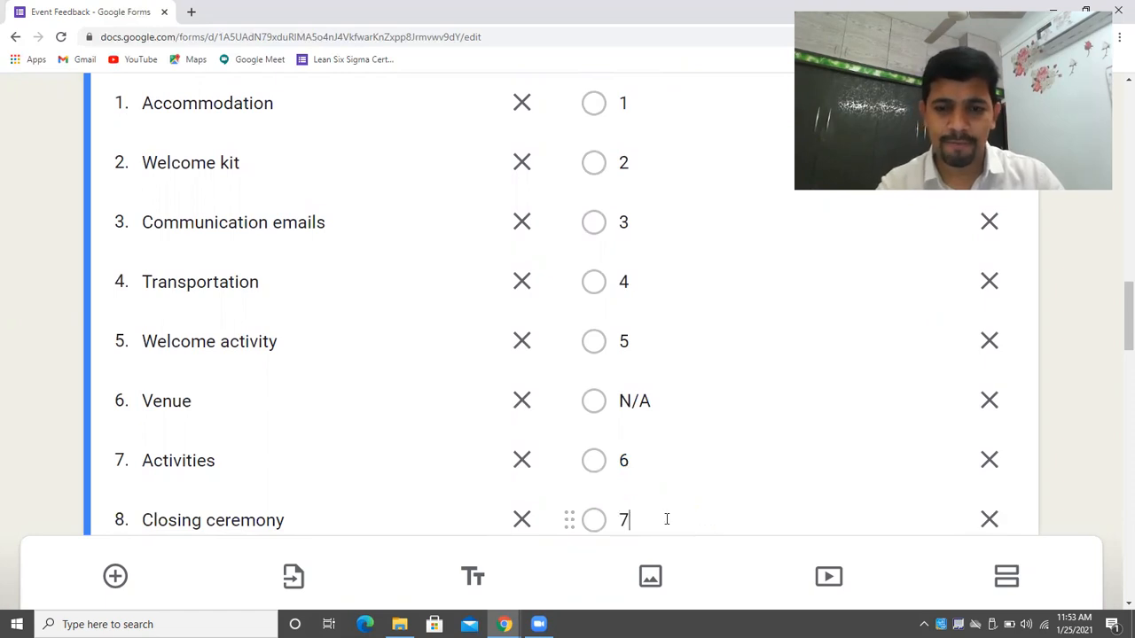
Add rating columns 8, 9 and 10 to the grid.
{"action": "left_click_drag", "start_coordinate": [1115, 309], "coordinate": [1115, 335]}
{"action": "left_click", "coordinate": [747, 369]}
{"action": "left_click", "coordinate": [667, 369]}
{"action": "type", "text": "8"}
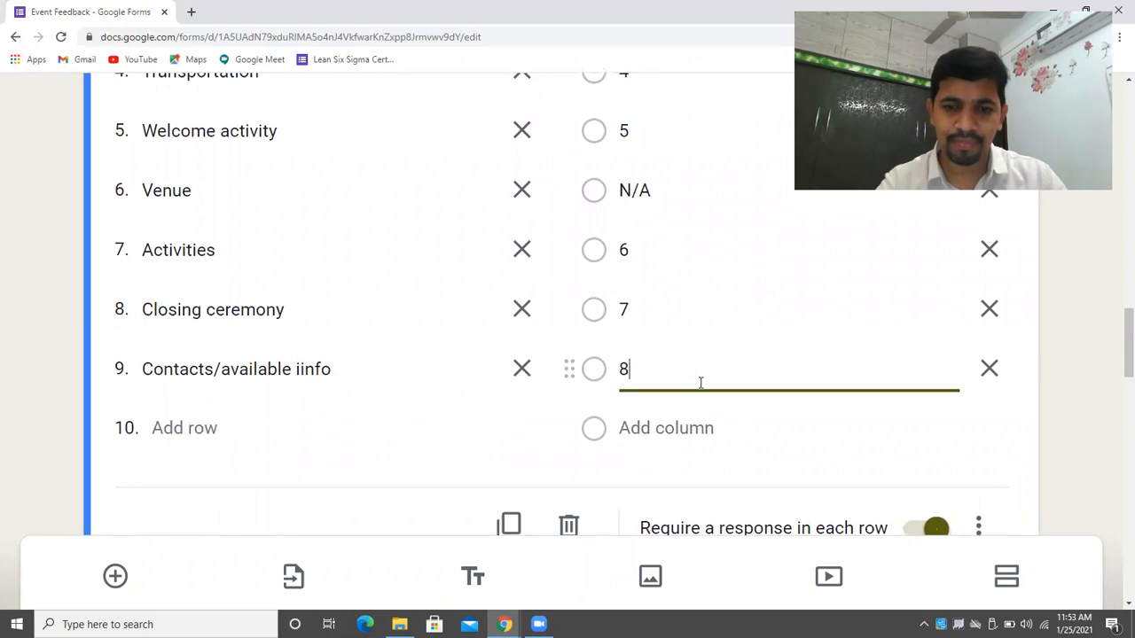
{"action": "left_click", "coordinate": [696, 415]}
{"action": "type", "text": "9"}
{"action": "left_click", "coordinate": [673, 486]}
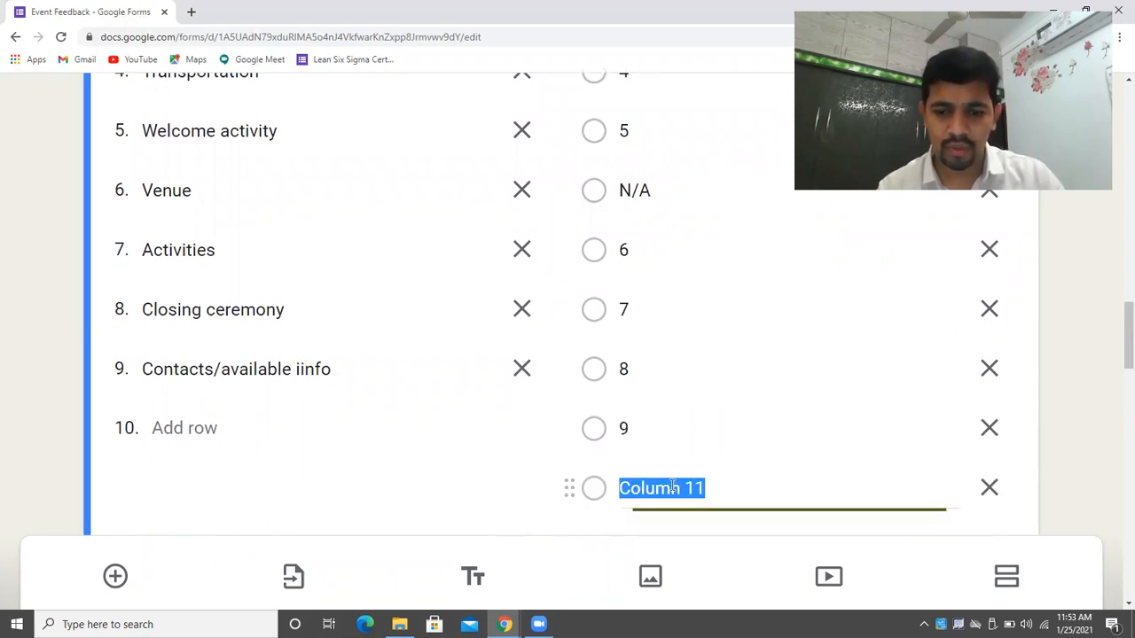
{"action": "type", "text": "10"}
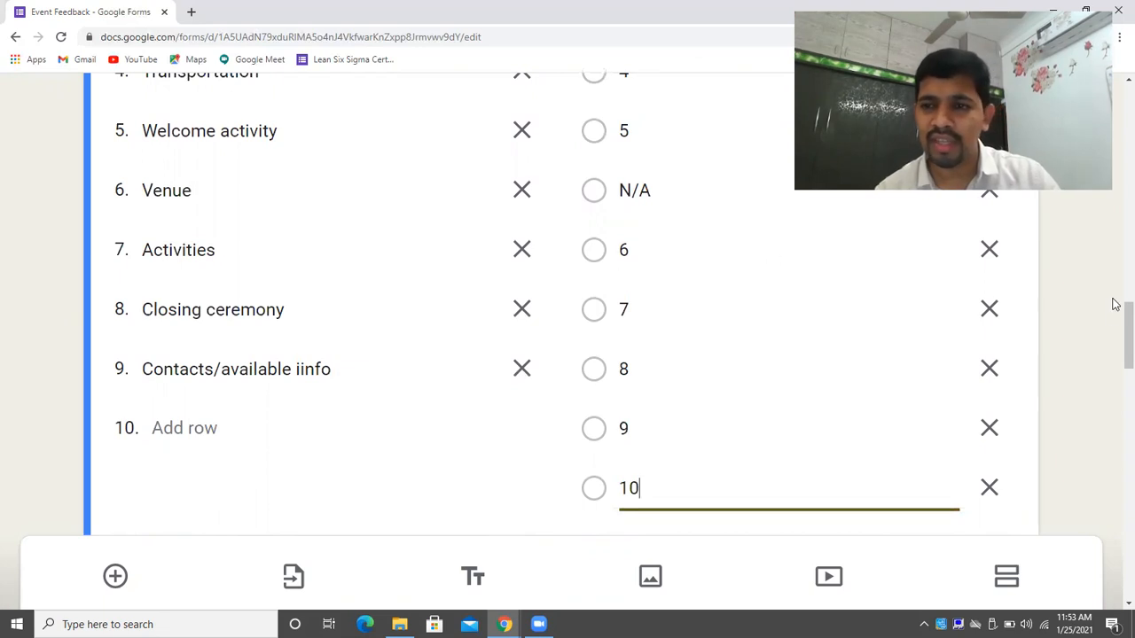
Remove the N/A column from the logistics grid.
{"action": "scroll", "coordinate": [1115, 343], "scroll_direction": "up", "scroll_amount": 3}
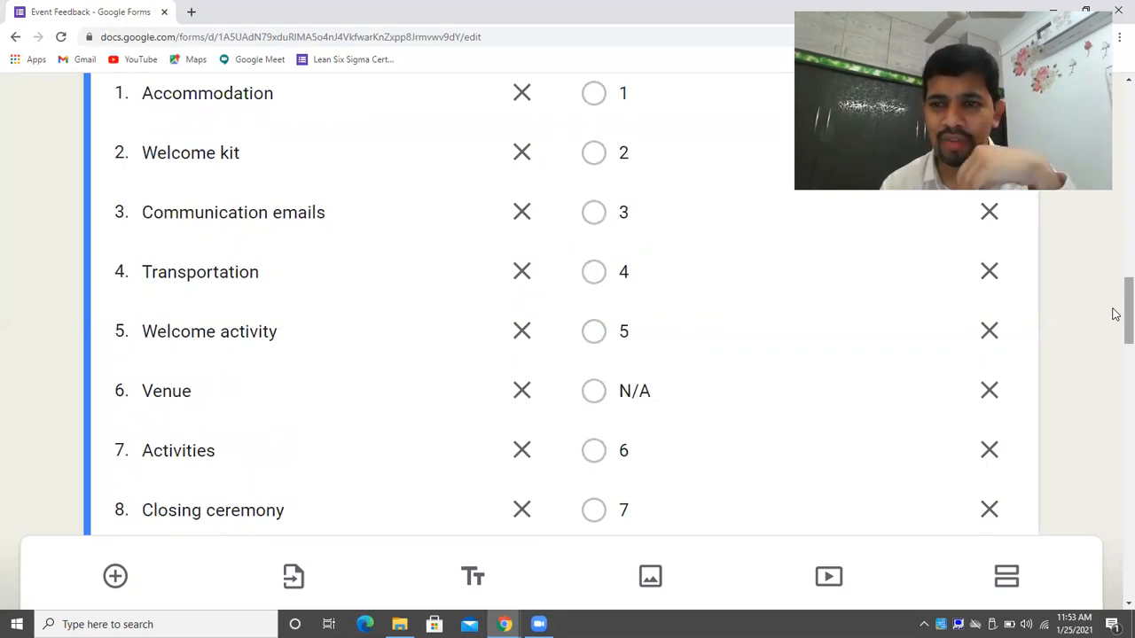
{"action": "left_click", "coordinate": [989, 391]}
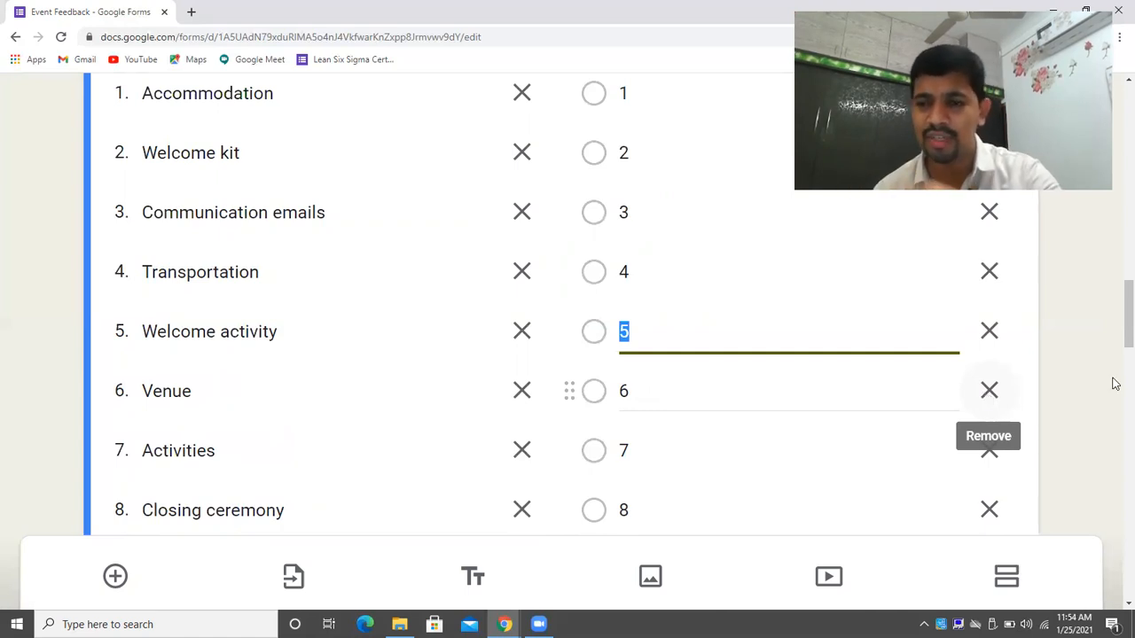
{"action": "scroll", "coordinate": [1115, 428], "scroll_direction": "down", "scroll_amount": 8}
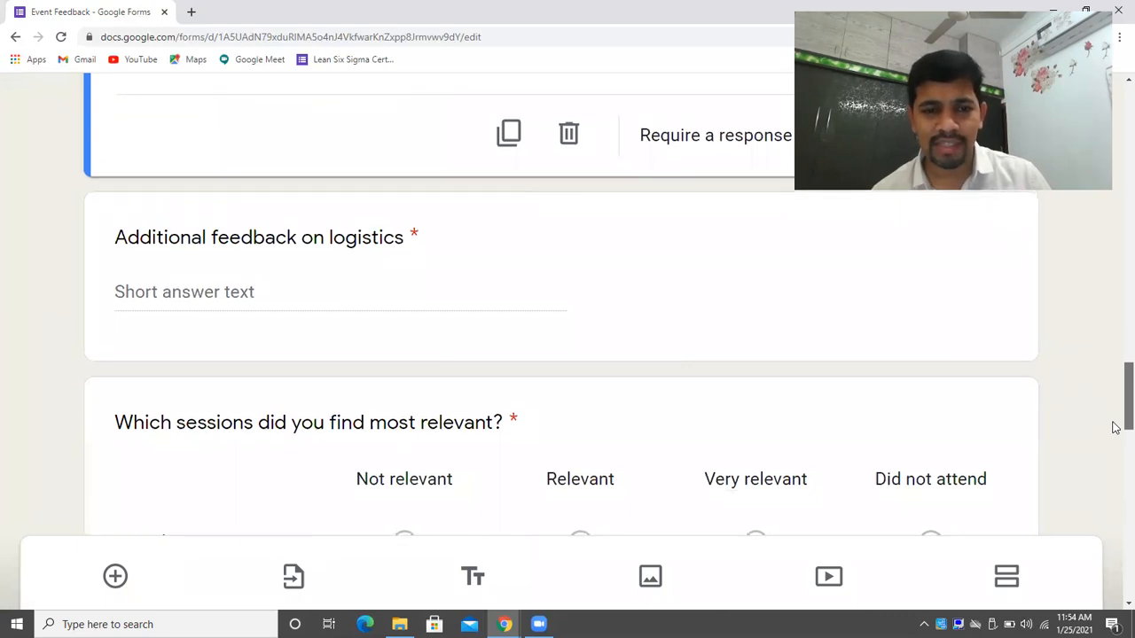
{"action": "scroll", "coordinate": [1115, 435], "scroll_direction": "down", "scroll_amount": 2}
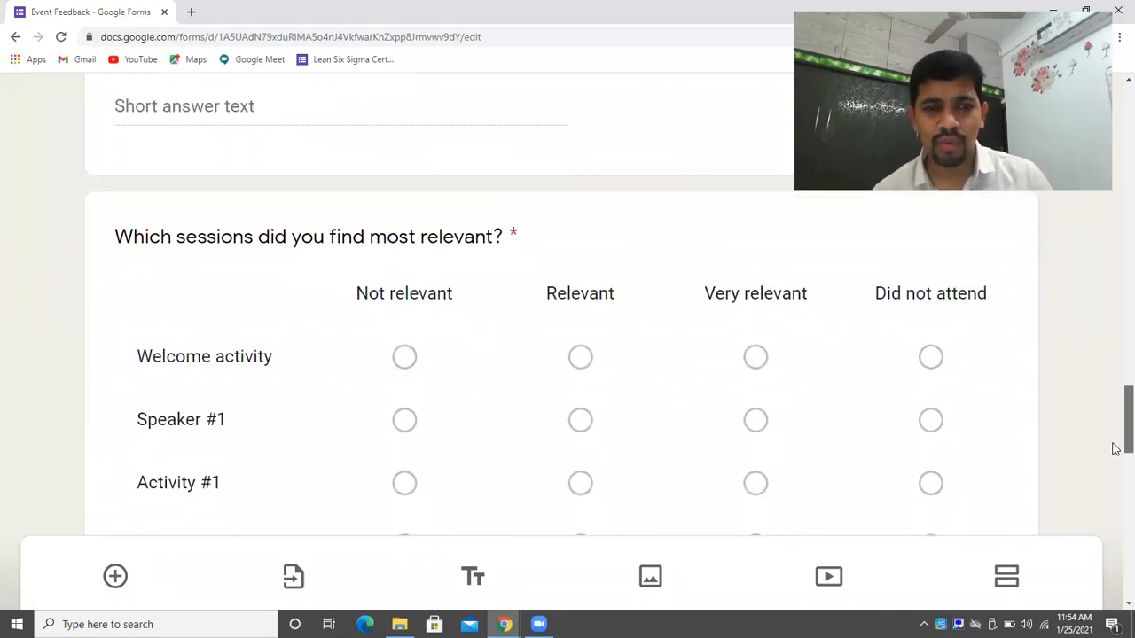
{"action": "left_click_drag", "start_coordinate": [1115, 448], "coordinate": [1115, 618]}
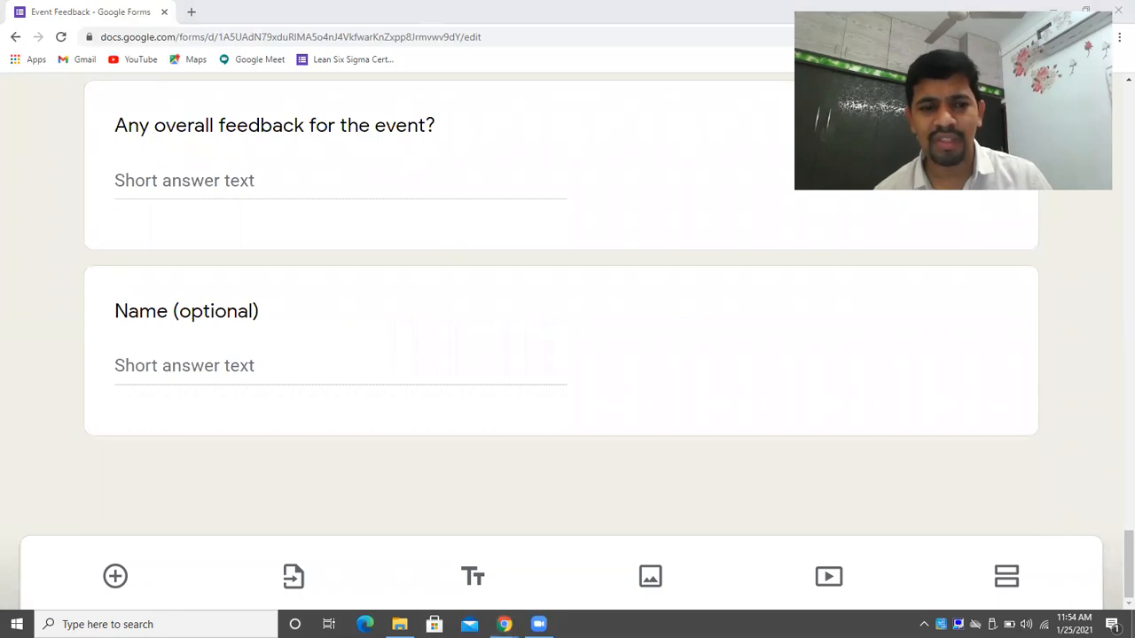
{"action": "left_click", "coordinate": [1132, 624]}
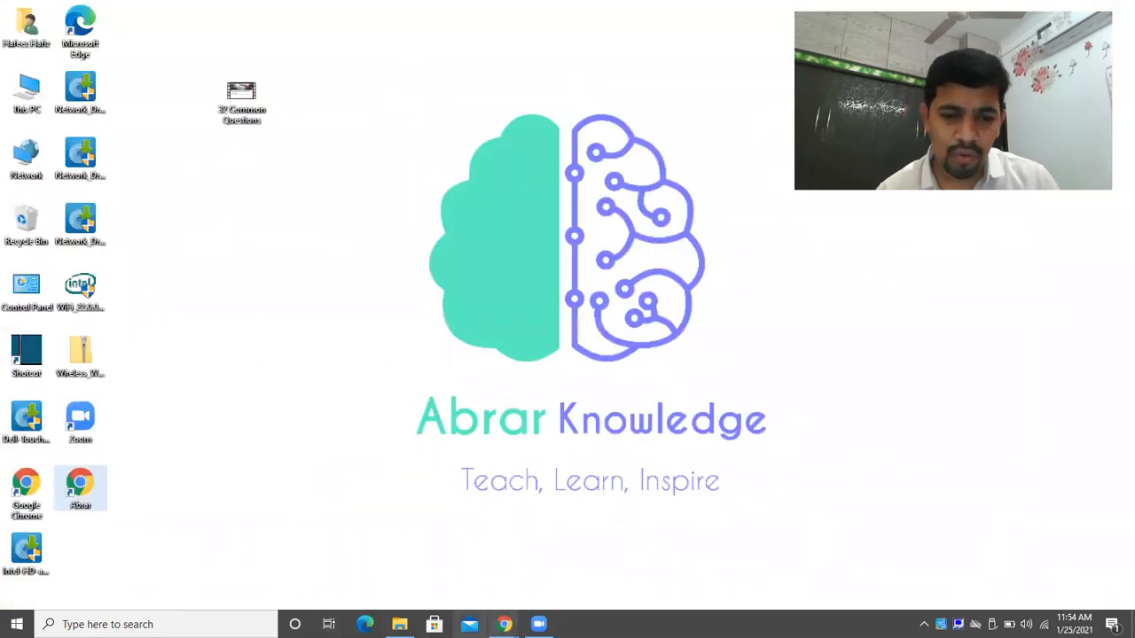
{"action": "mouse_move", "coordinate": [504, 624]}
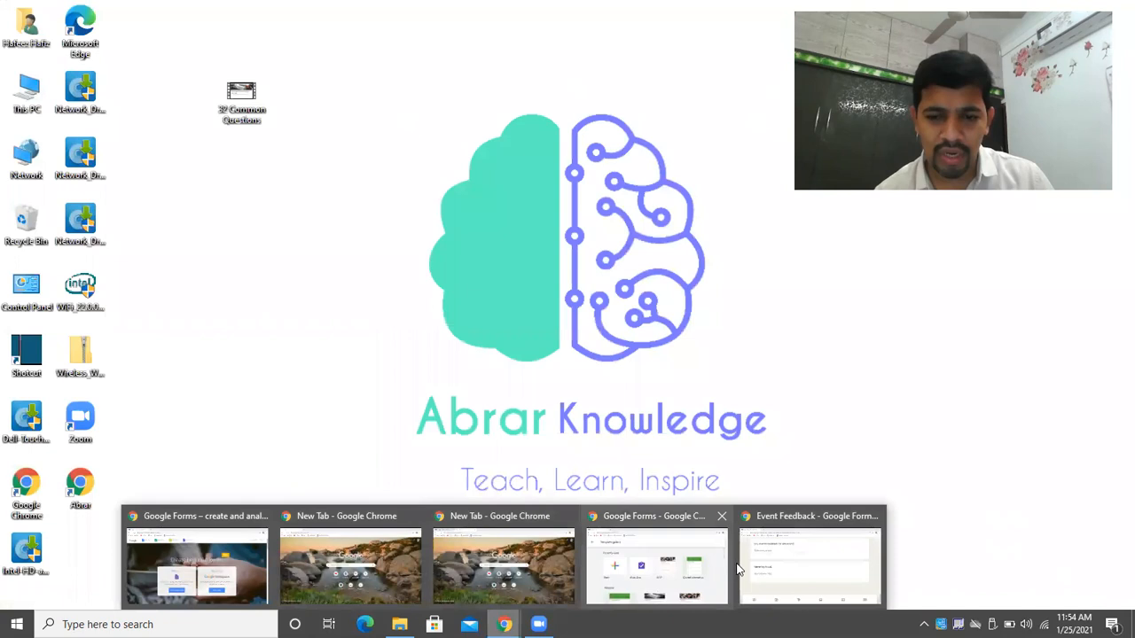
{"action": "left_click", "coordinate": [794, 573]}
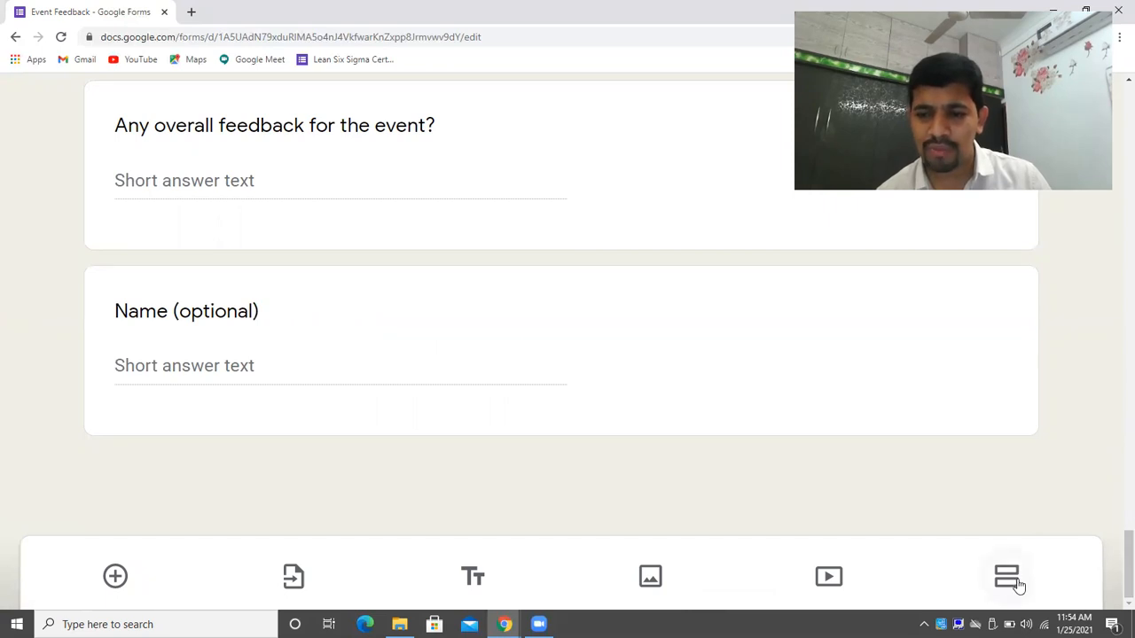
{"action": "mouse_move", "coordinate": [1116, 556]}
{"action": "left_mouse_down"}
{"action": "mouse_move", "coordinate": [1114, 133]}
{"action": "mouse_move", "coordinate": [1118, 567]}
{"action": "left_mouse_up"}
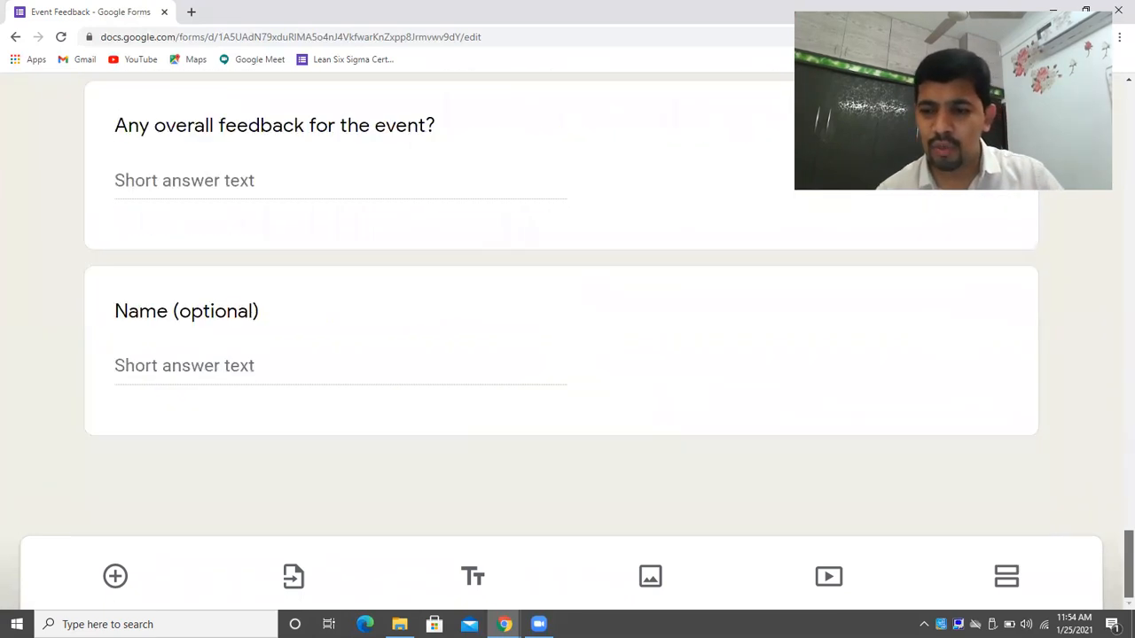
Add a new section before the logistics feedback question and title it 'Main Questions_Events'.
{"action": "left_click", "coordinate": [1006, 585]}
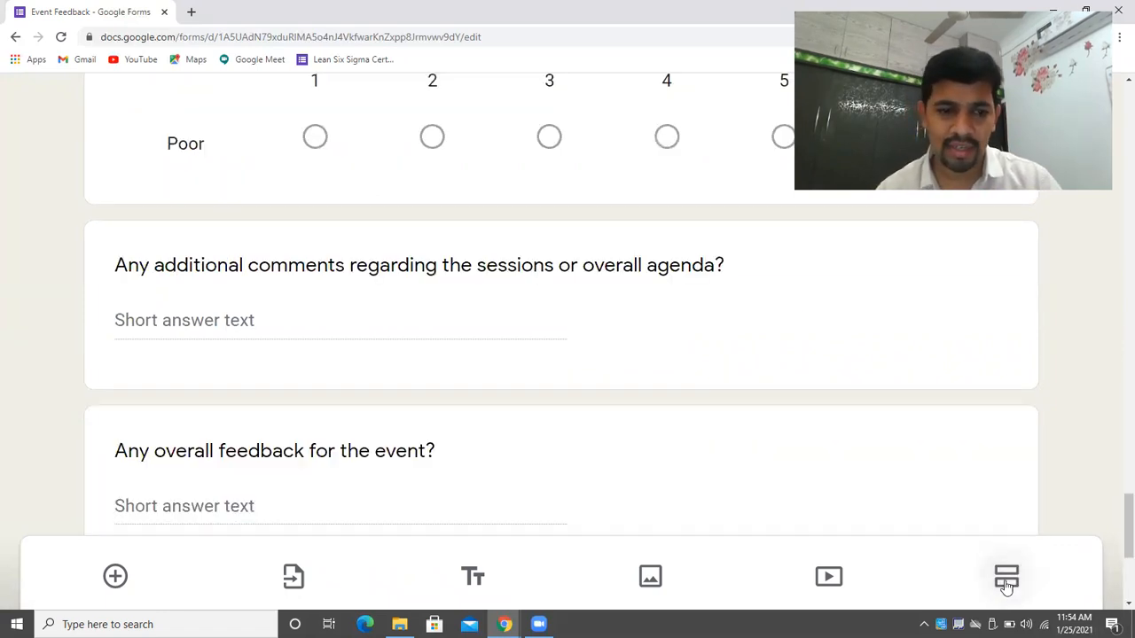
{"action": "left_click_drag", "start_coordinate": [1117, 502], "coordinate": [1115, 351]}
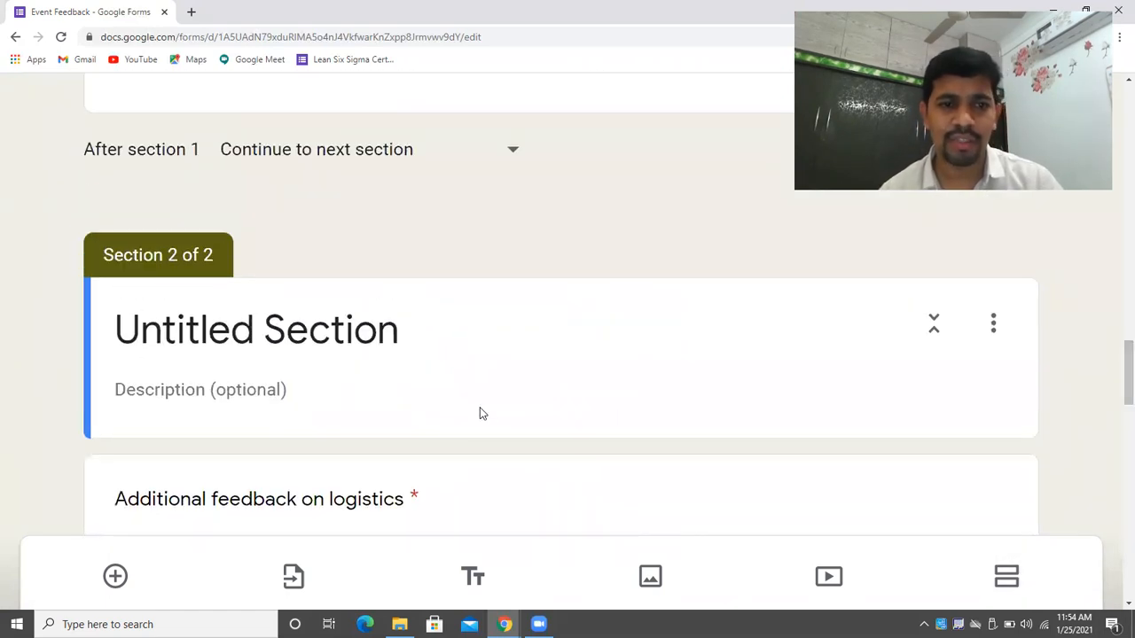
{"action": "left_click", "coordinate": [237, 341]}
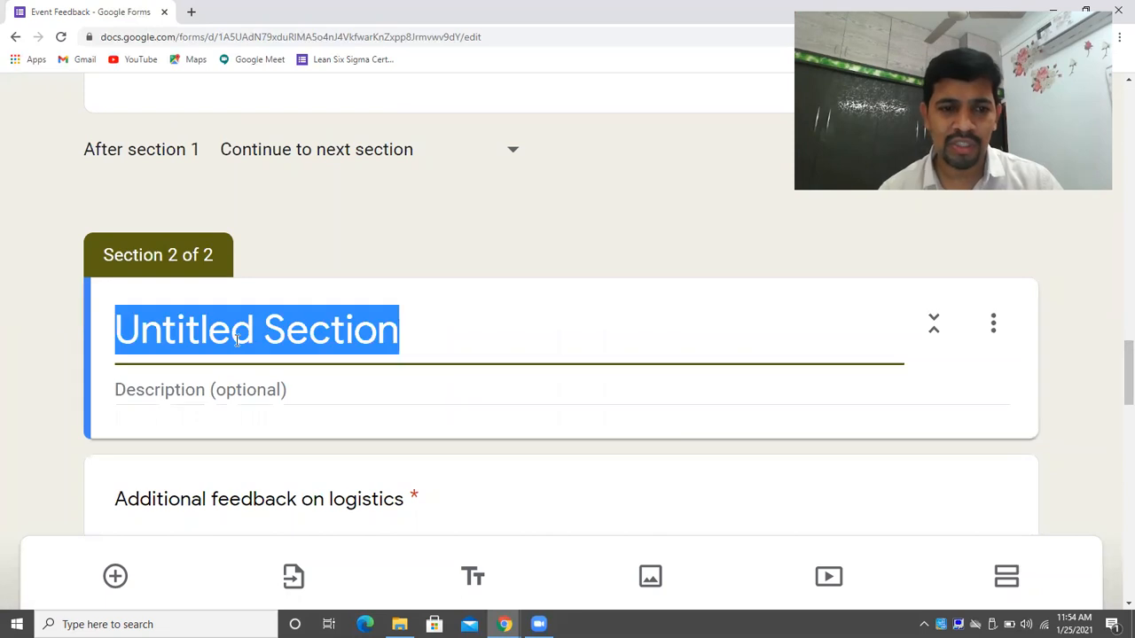
{"action": "key", "text": "BackSpace"}
{"action": "type", "text": "Mai"}
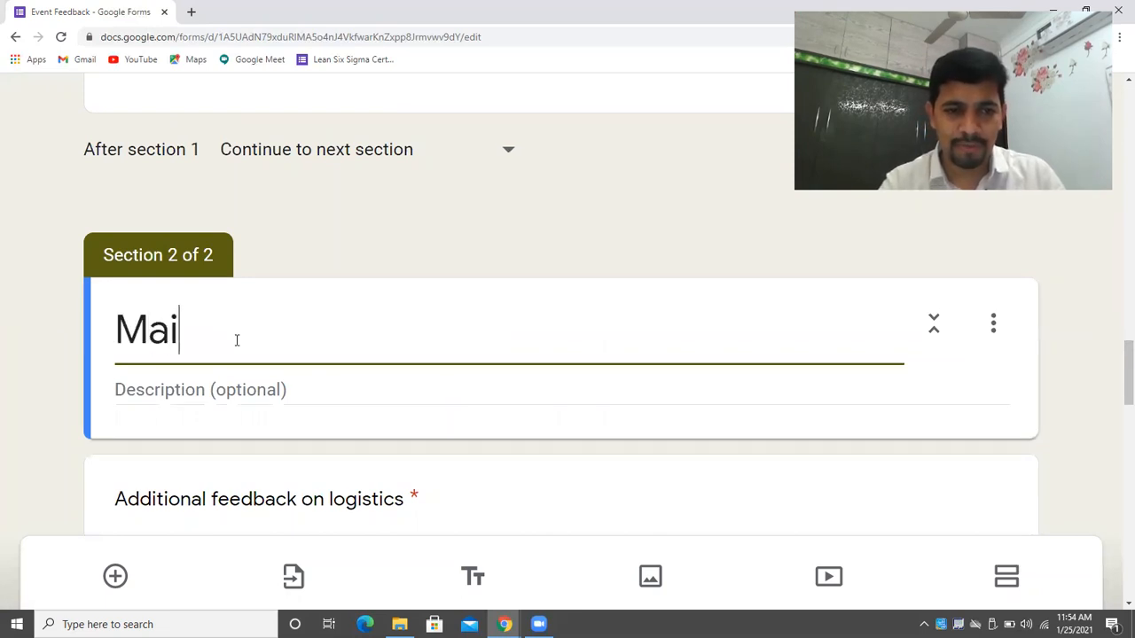
{"action": "type", "text": "n Q"}
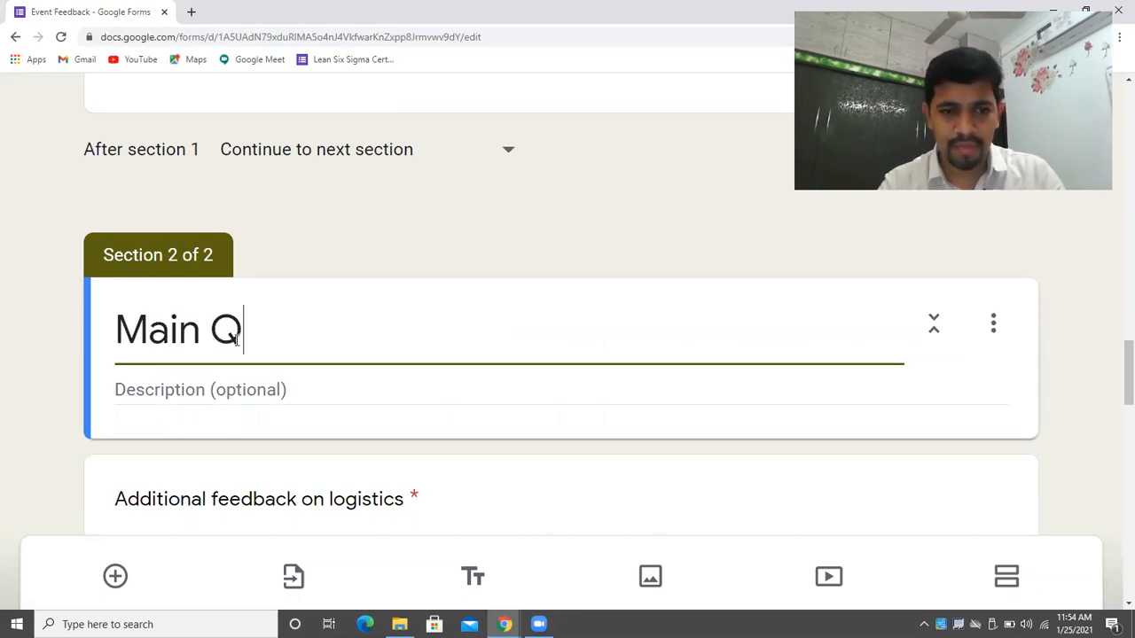
{"action": "type", "text": "uestions"}
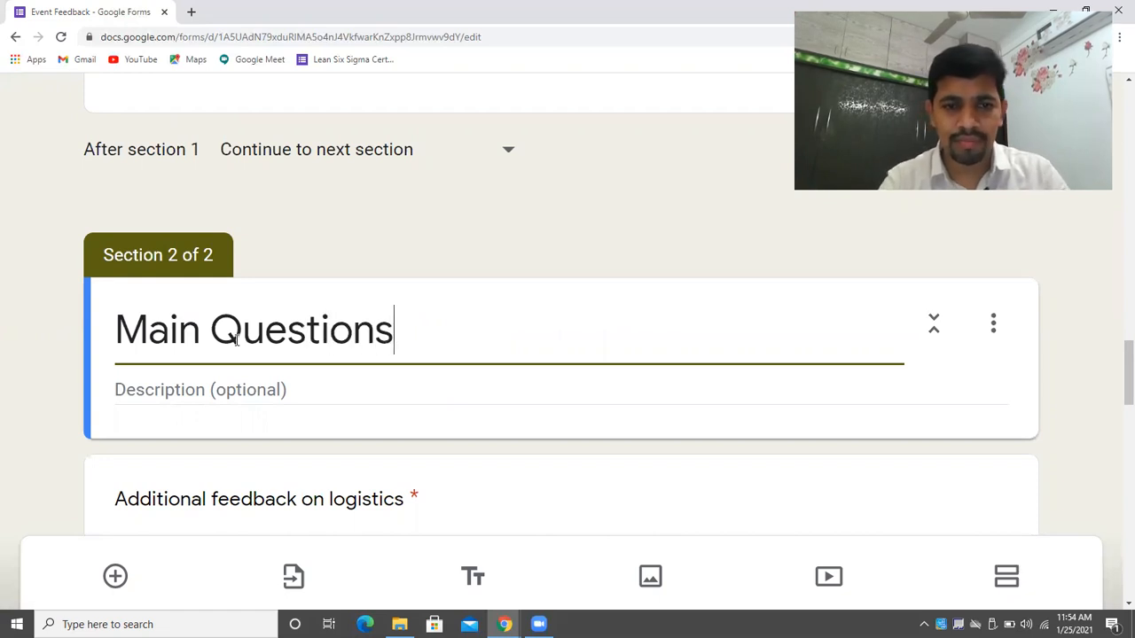
{"action": "type", "text": " _Events"}
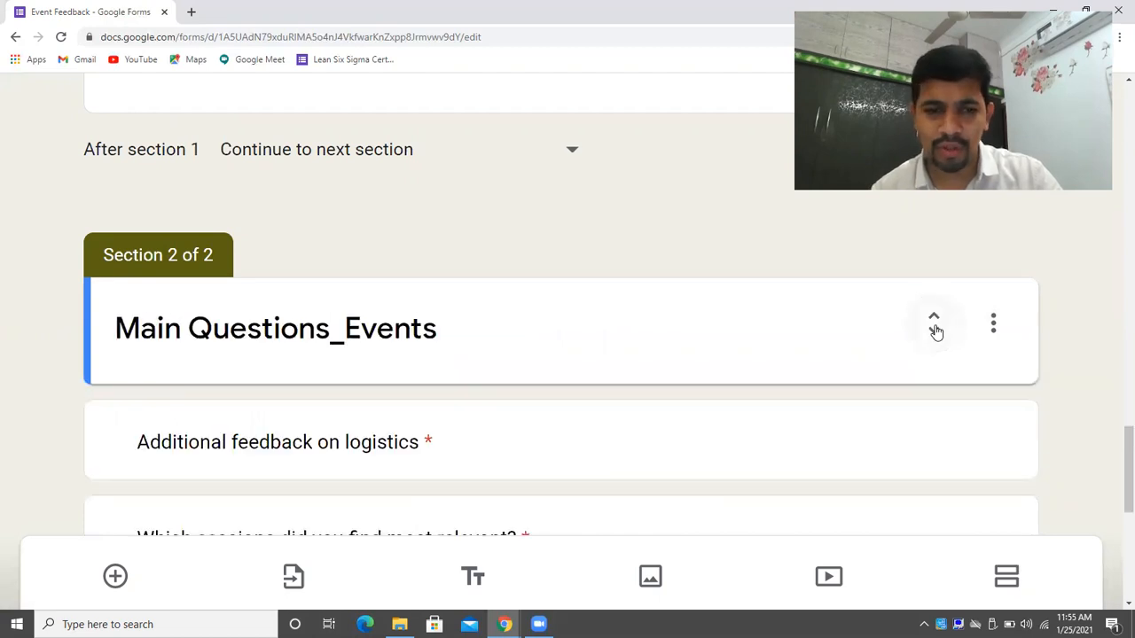
{"action": "scroll", "coordinate": [1115, 479], "scroll_direction": "down", "scroll_amount": 3}
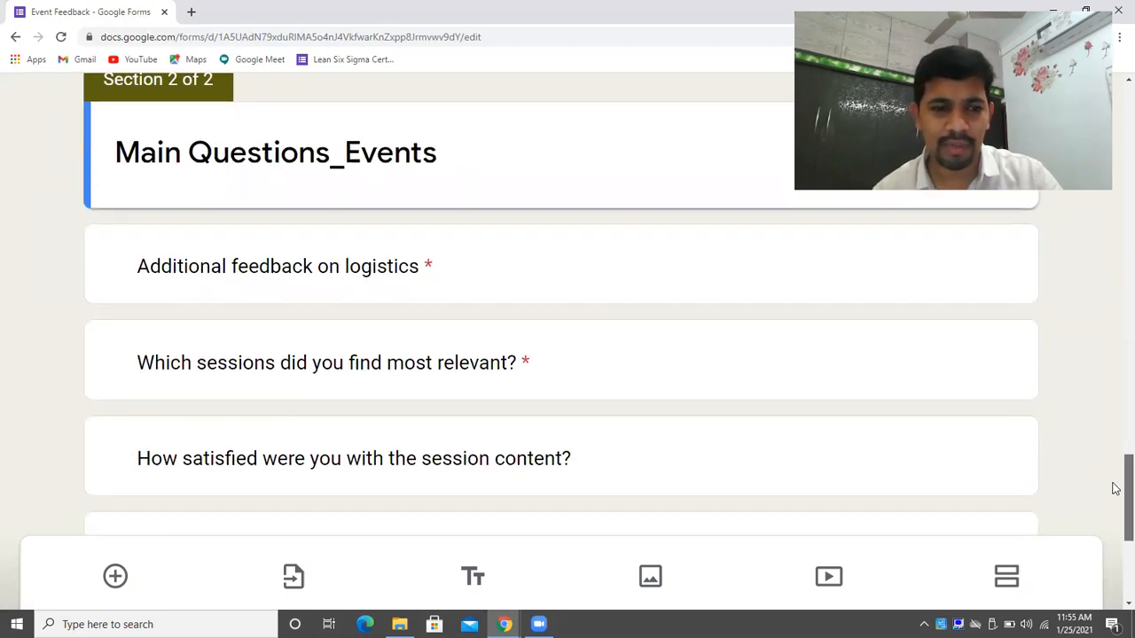
{"action": "scroll", "coordinate": [1115, 502], "scroll_direction": "down", "scroll_amount": 1}
{"action": "scroll", "coordinate": [742, 390], "scroll_direction": "up", "scroll_amount": 2}
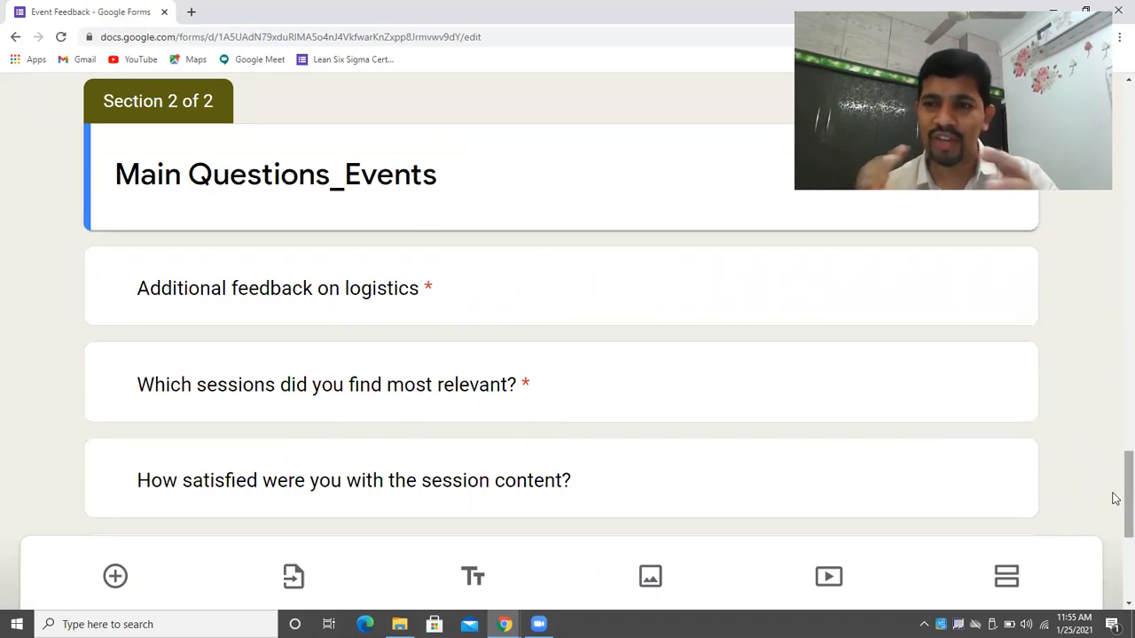
{"action": "left_click_drag", "start_coordinate": [1115, 498], "coordinate": [1115, 202]}
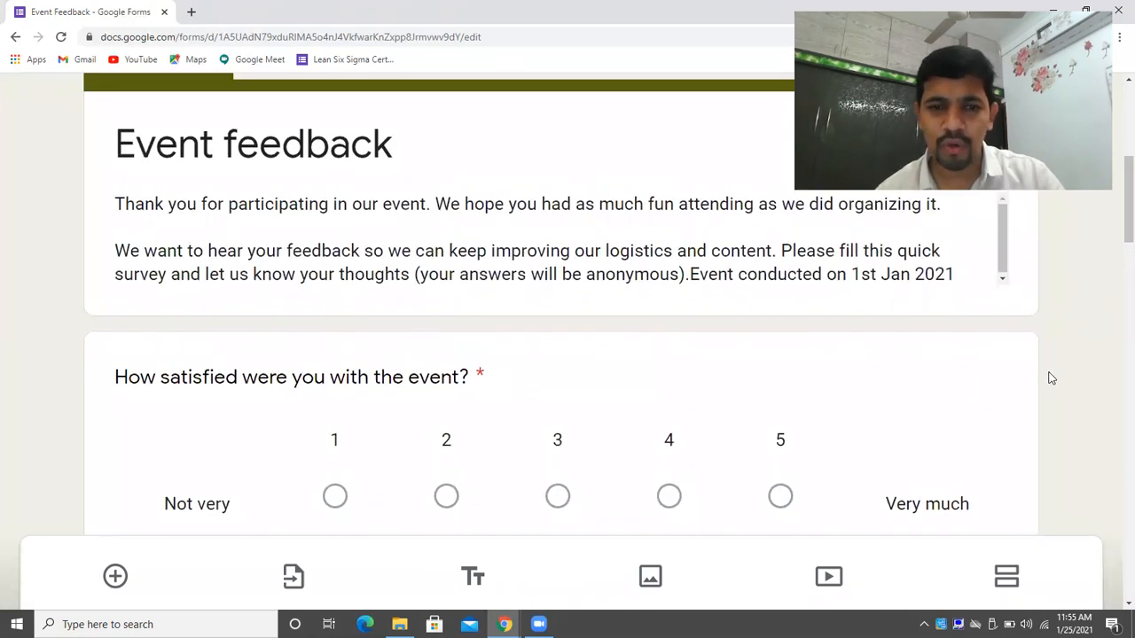
Insert a new section after the satisfaction question and name it 'Part_One'.
{"action": "left_click", "coordinate": [710, 356]}
{"action": "left_click", "coordinate": [1023, 583]}
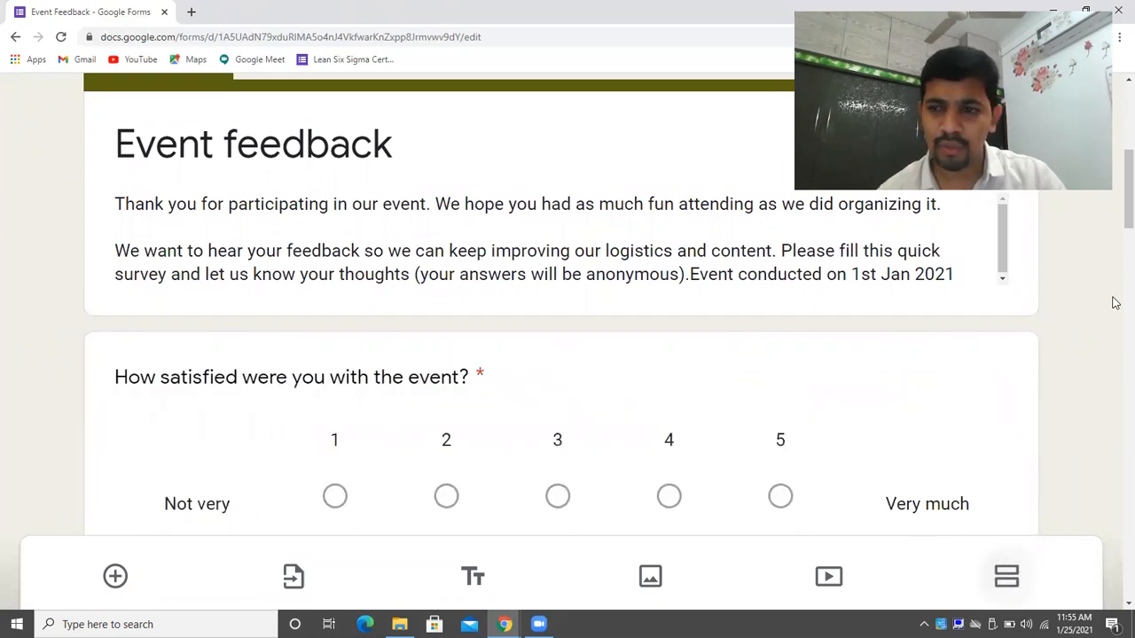
{"action": "left_click_drag", "start_coordinate": [1115, 204], "coordinate": [1115, 264]}
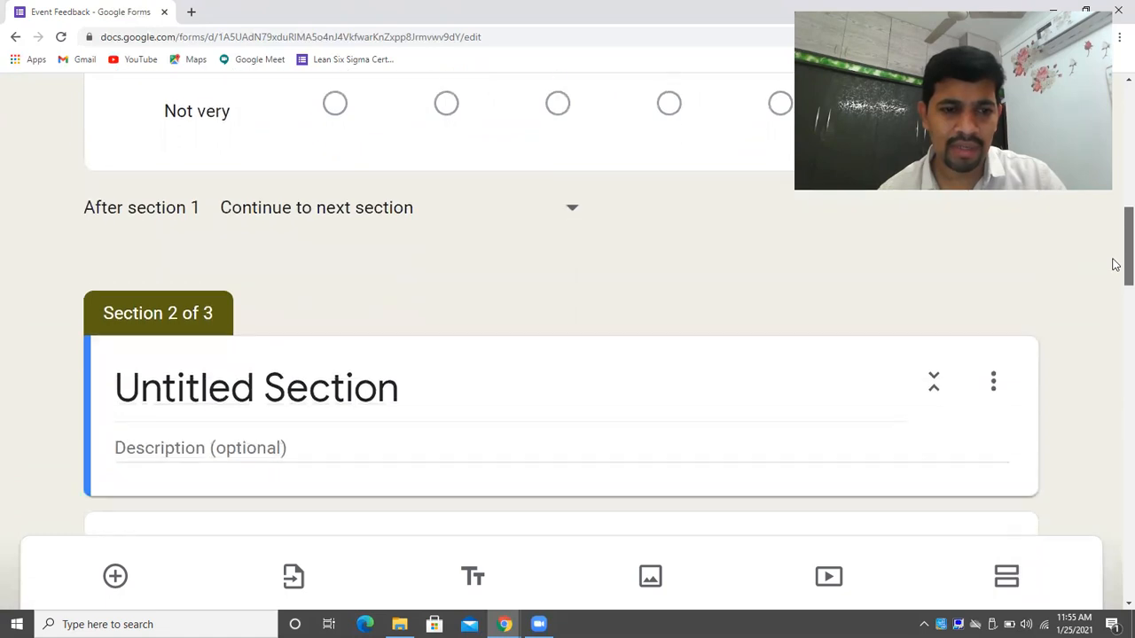
{"action": "left_click", "coordinate": [370, 399]}
{"action": "key", "text": "BackSpace"}
{"action": "type", "text": "Part"}
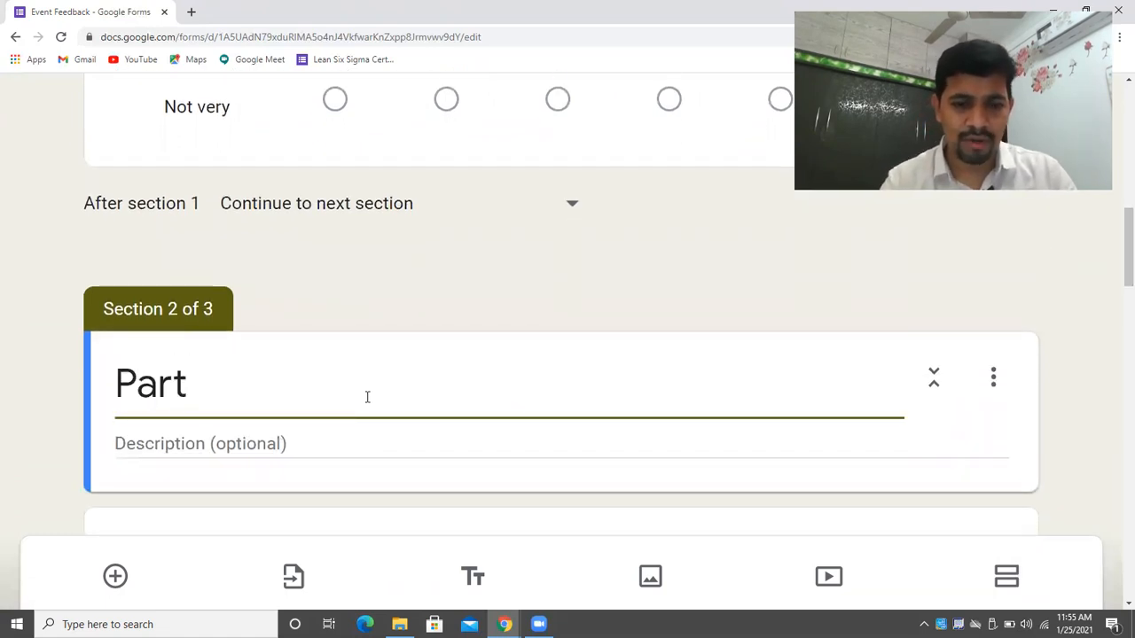
{"action": "type", "text": "_One"}
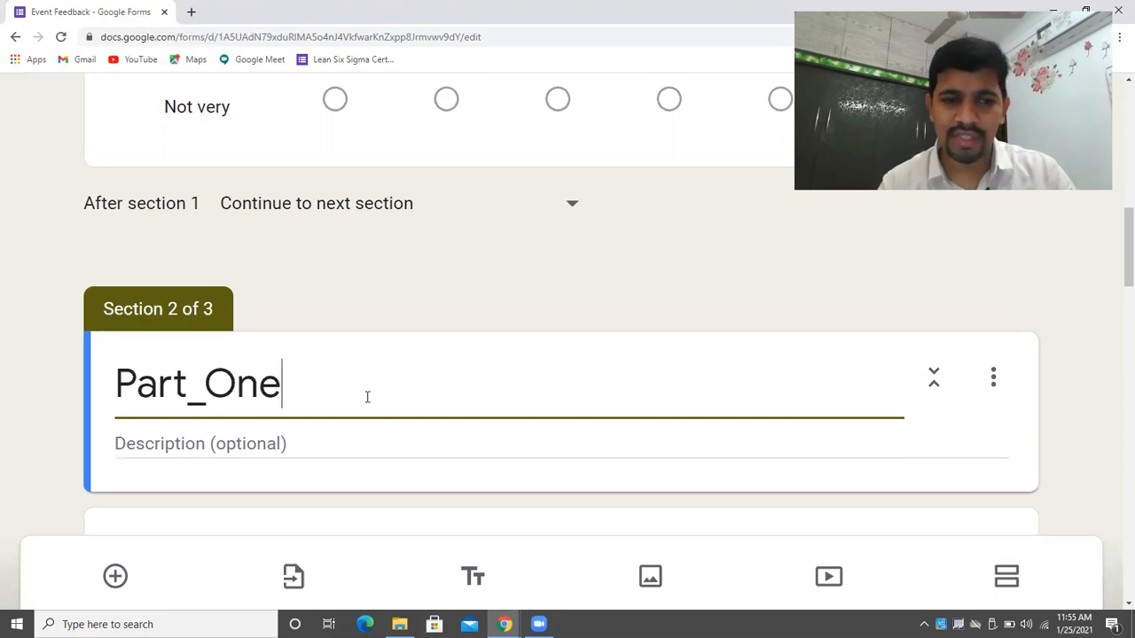
Collapse the Part_One section to its question titles and review the form.
{"action": "scroll", "coordinate": [1115, 358], "scroll_direction": "down", "scroll_amount": 9}
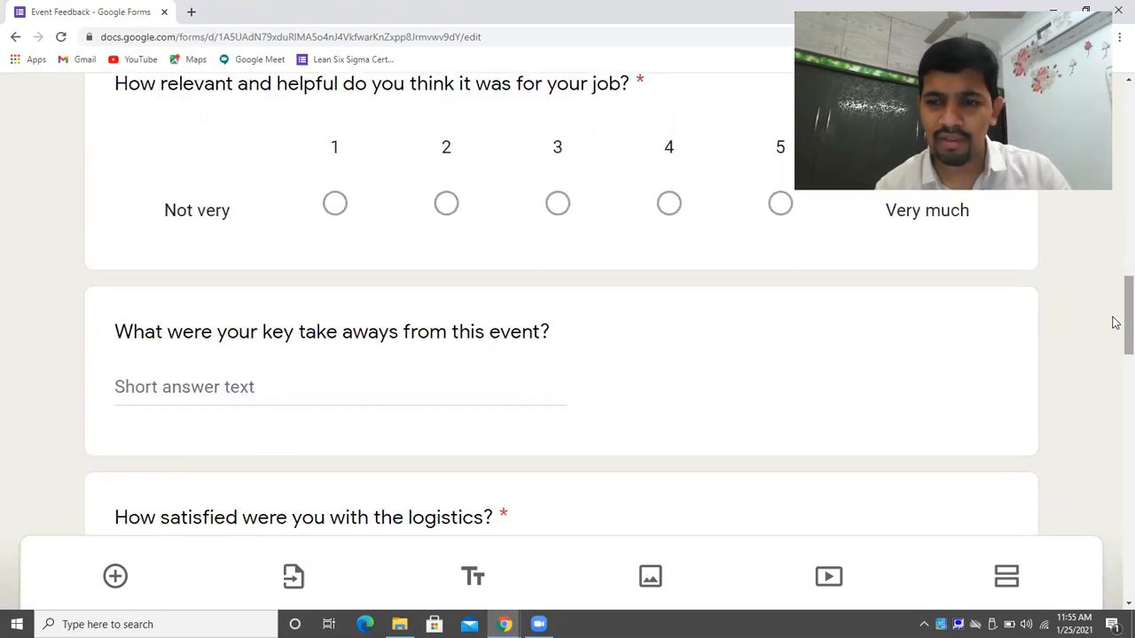
{"action": "left_click_drag", "start_coordinate": [1114, 389], "coordinate": [1114, 262]}
{"action": "left_click", "coordinate": [935, 301]}
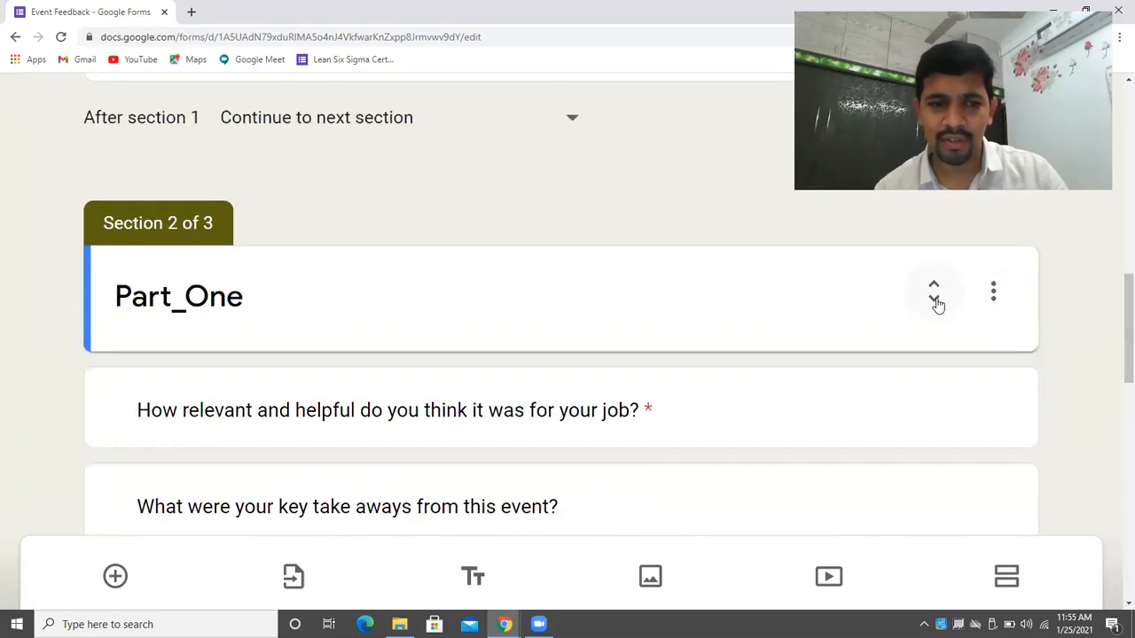
{"action": "left_click_drag", "start_coordinate": [1117, 355], "coordinate": [1114, 250]}
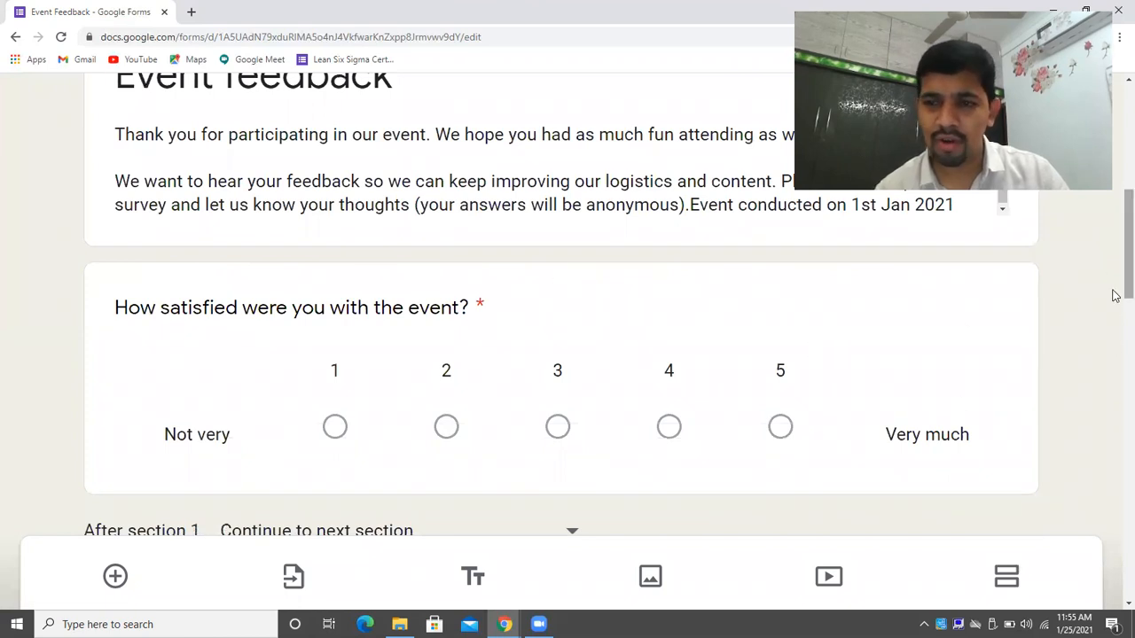
{"action": "scroll", "coordinate": [1114, 314], "scroll_direction": "down", "scroll_amount": 2}
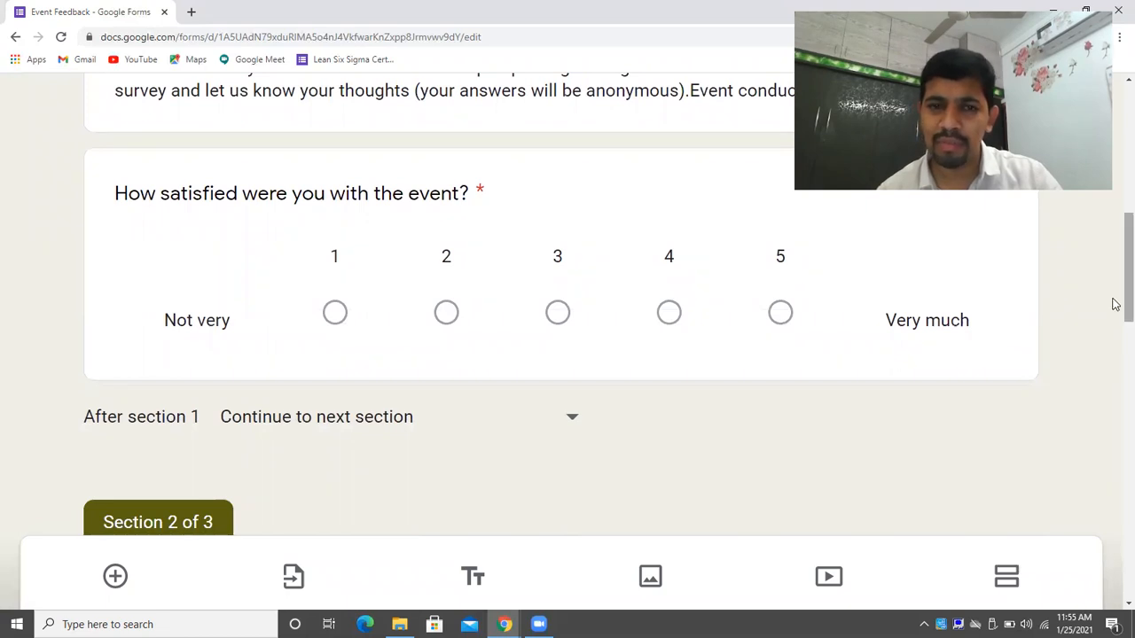
{"action": "scroll", "coordinate": [1114, 304], "scroll_direction": "up", "scroll_amount": 3}
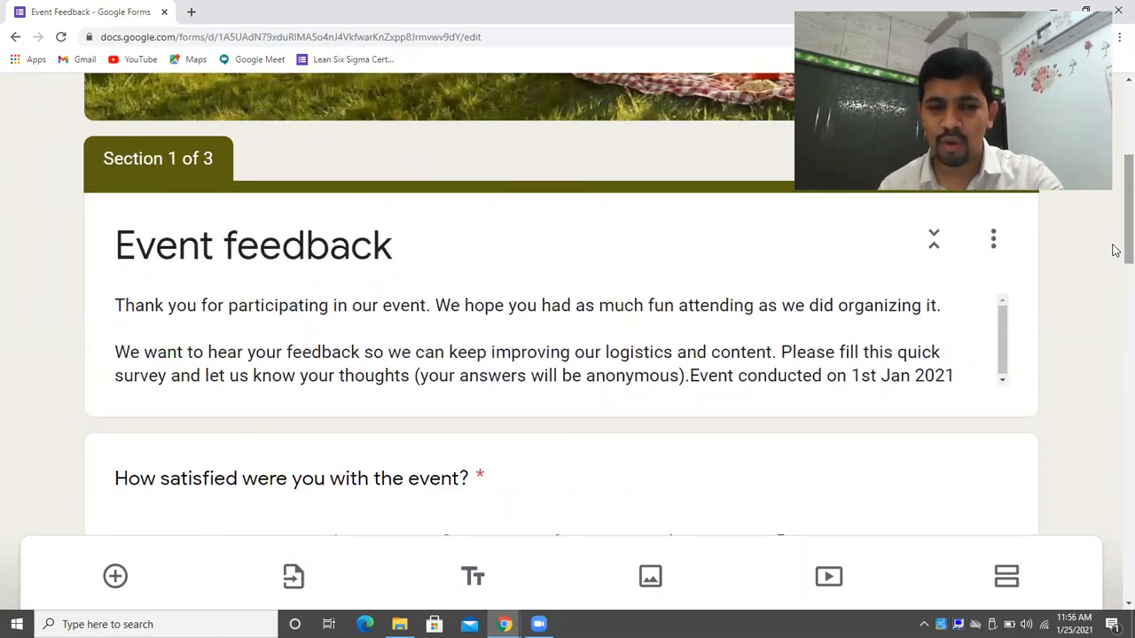
{"action": "scroll", "coordinate": [1114, 257], "scroll_direction": "down", "scroll_amount": 1}
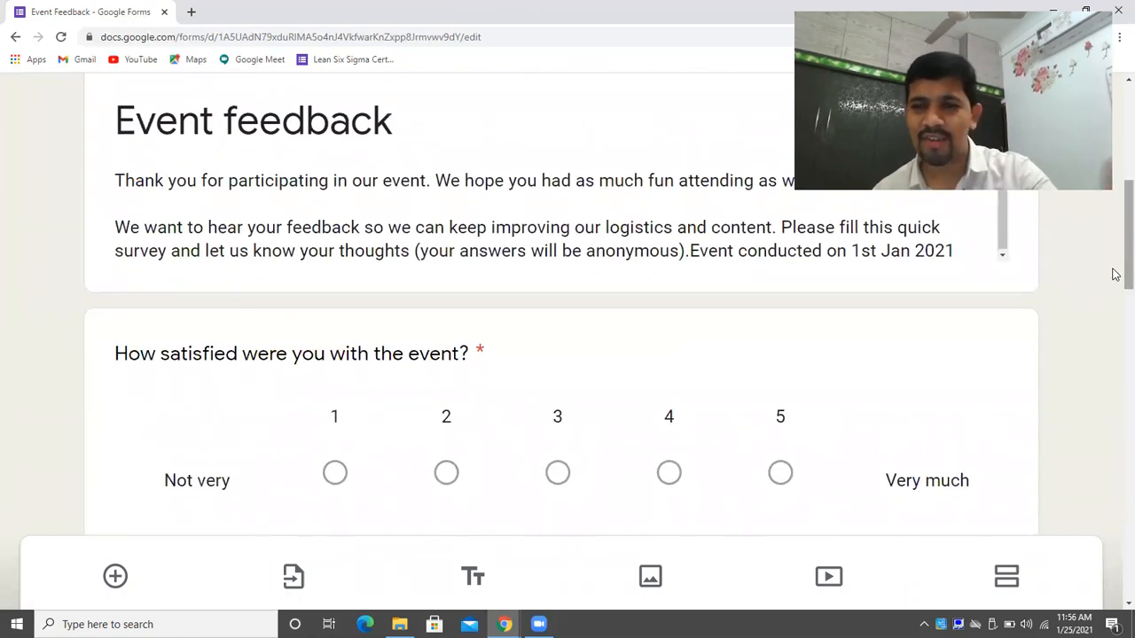
{"action": "scroll", "coordinate": [1115, 293], "scroll_direction": "down", "scroll_amount": 3}
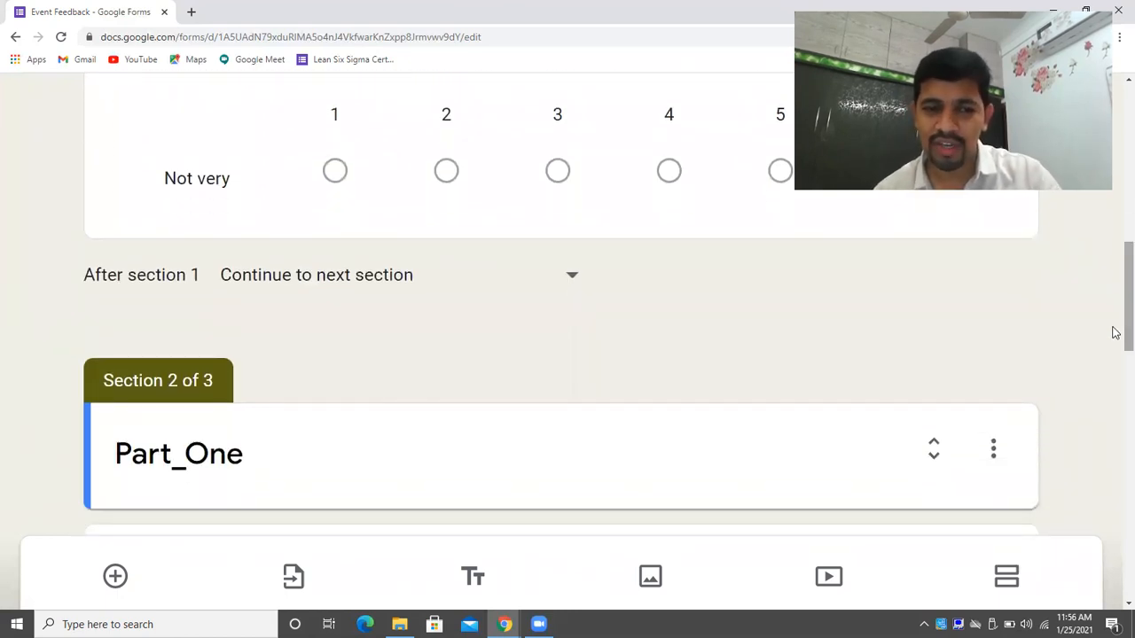
Retitle the Part_One section to 'Part_two_Theme wise feedbacks' and collapse it.
{"action": "left_click", "coordinate": [246, 453]}
{"action": "left_click", "coordinate": [275, 457]}
{"action": "key", "text": "BackSpace"}
{"action": "key", "text": "BackSpace"}
{"action": "key", "text": "BackSpace"}
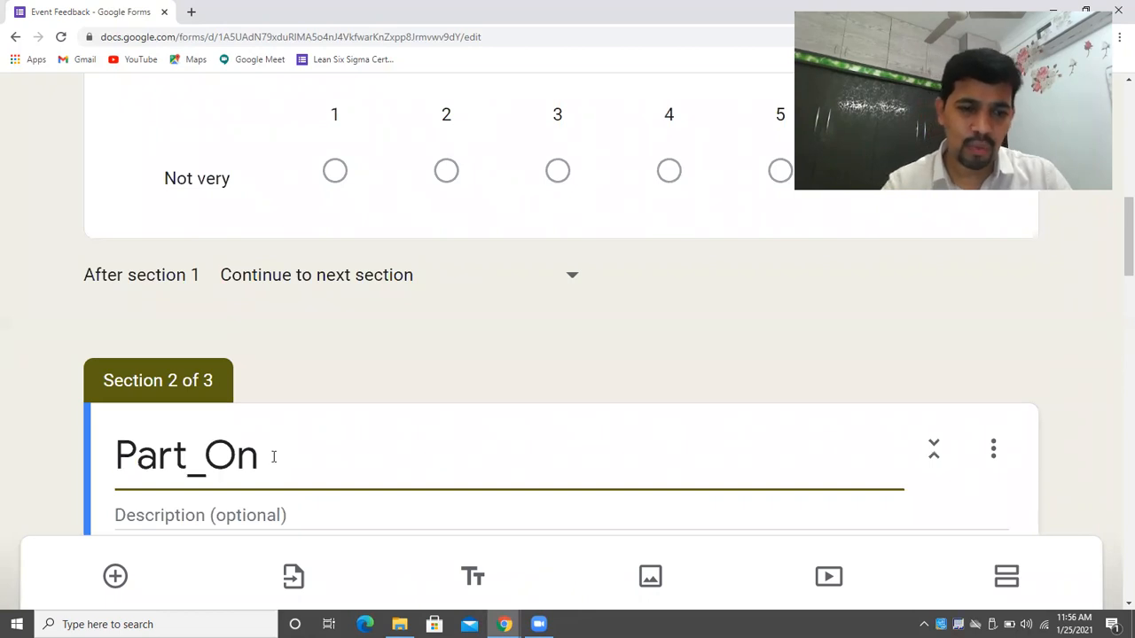
{"action": "type", "text": "two"}
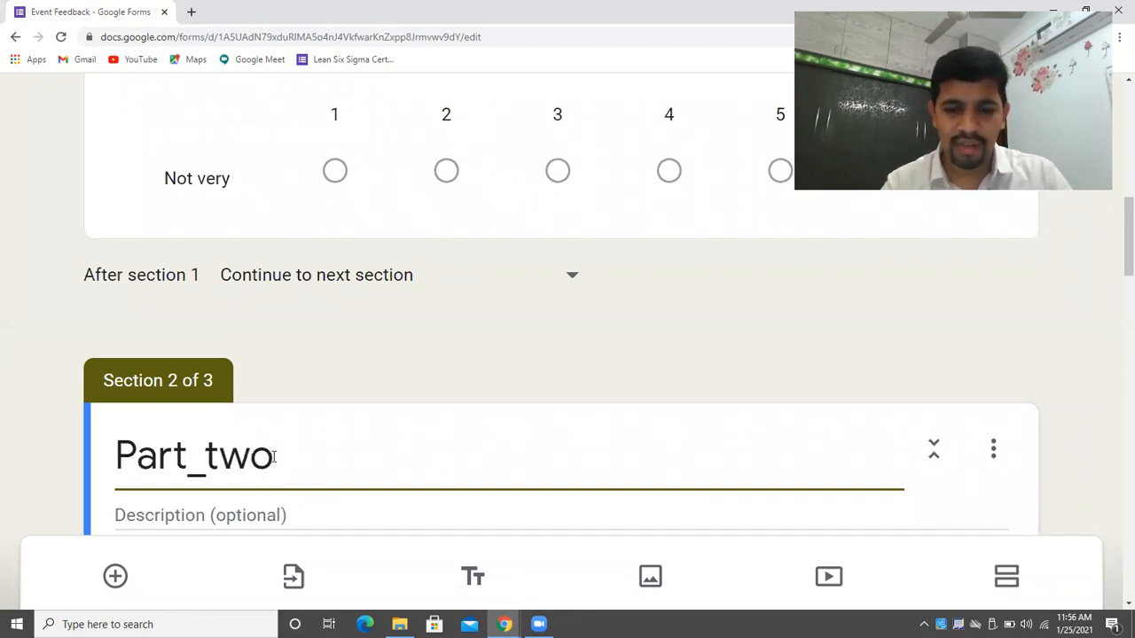
{"action": "type", "text": "_Theme wise fe"}
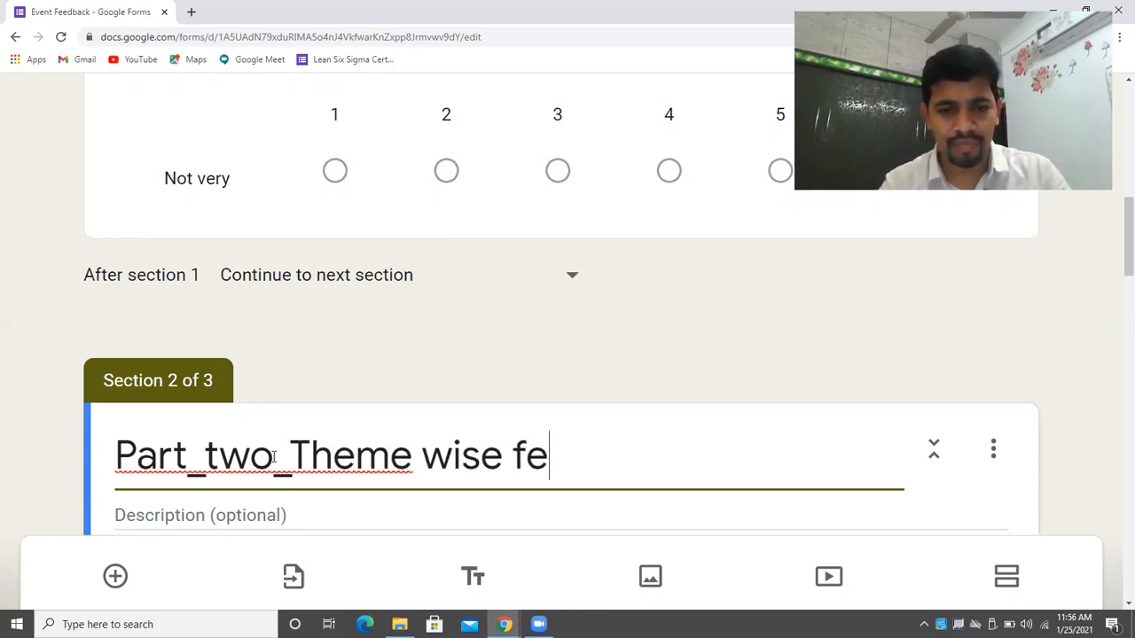
{"action": "type", "text": "edbacks"}
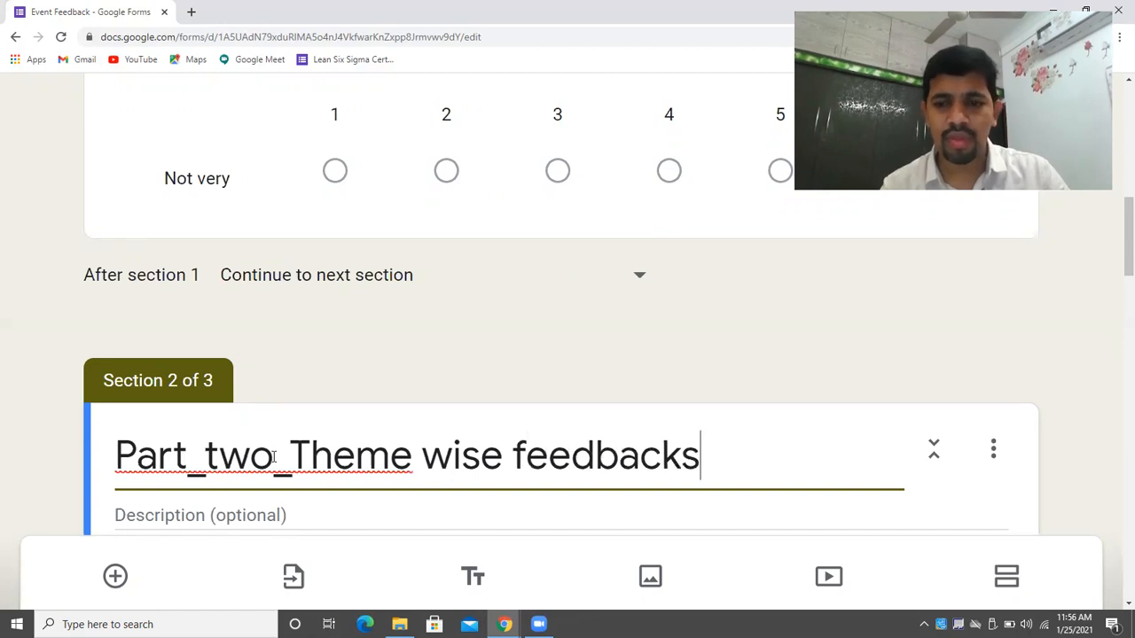
{"action": "left_click", "coordinate": [916, 351]}
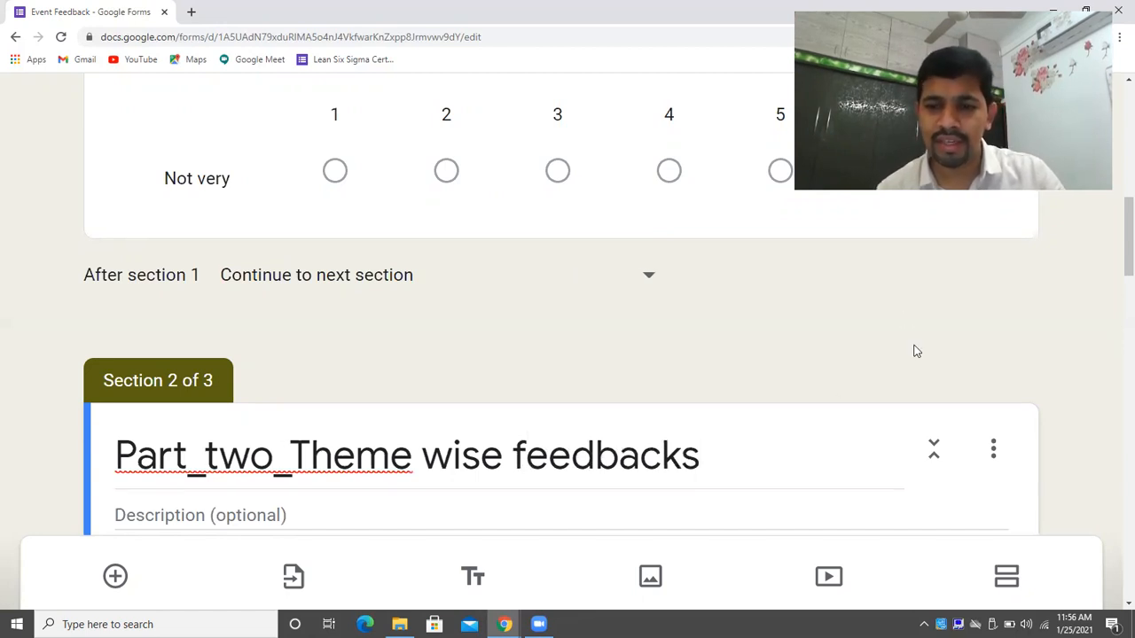
{"action": "left_click", "coordinate": [933, 448]}
{"action": "scroll", "coordinate": [1116, 346], "scroll_direction": "down", "scroll_amount": 3}
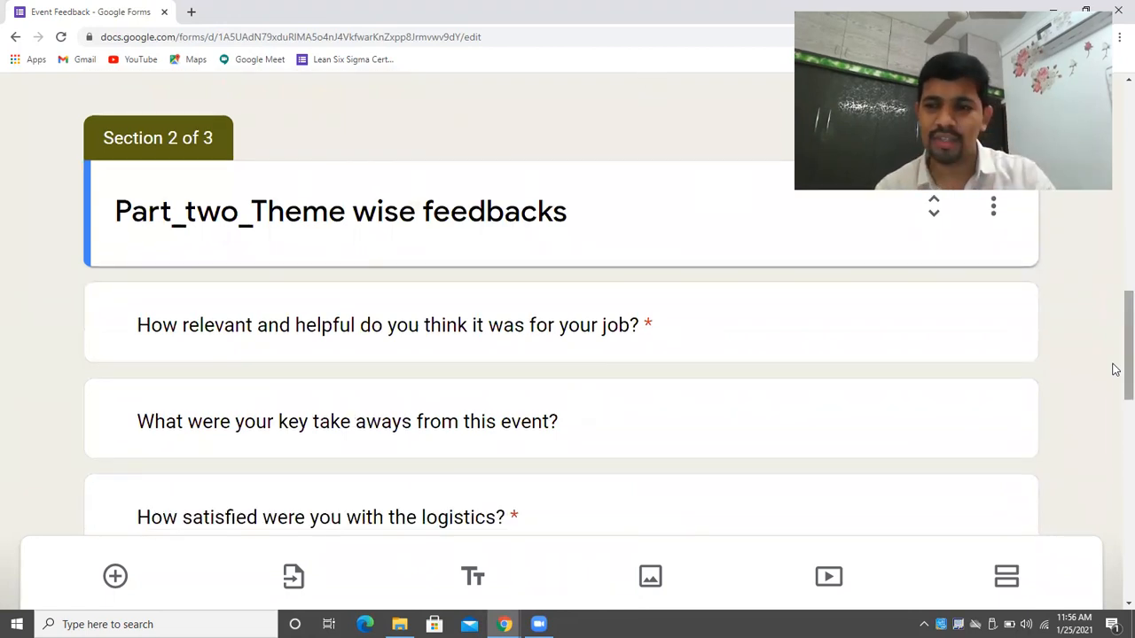
{"action": "scroll", "coordinate": [1115, 371], "scroll_direction": "down", "scroll_amount": 5}
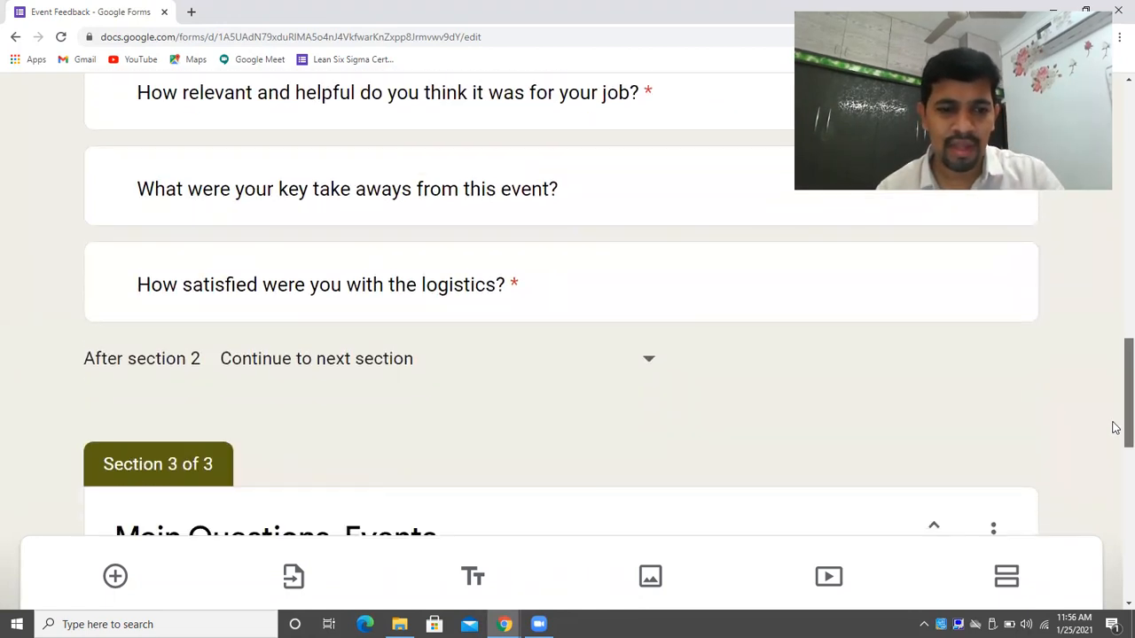
{"action": "scroll", "coordinate": [1115, 474], "scroll_direction": "up", "scroll_amount": 5}
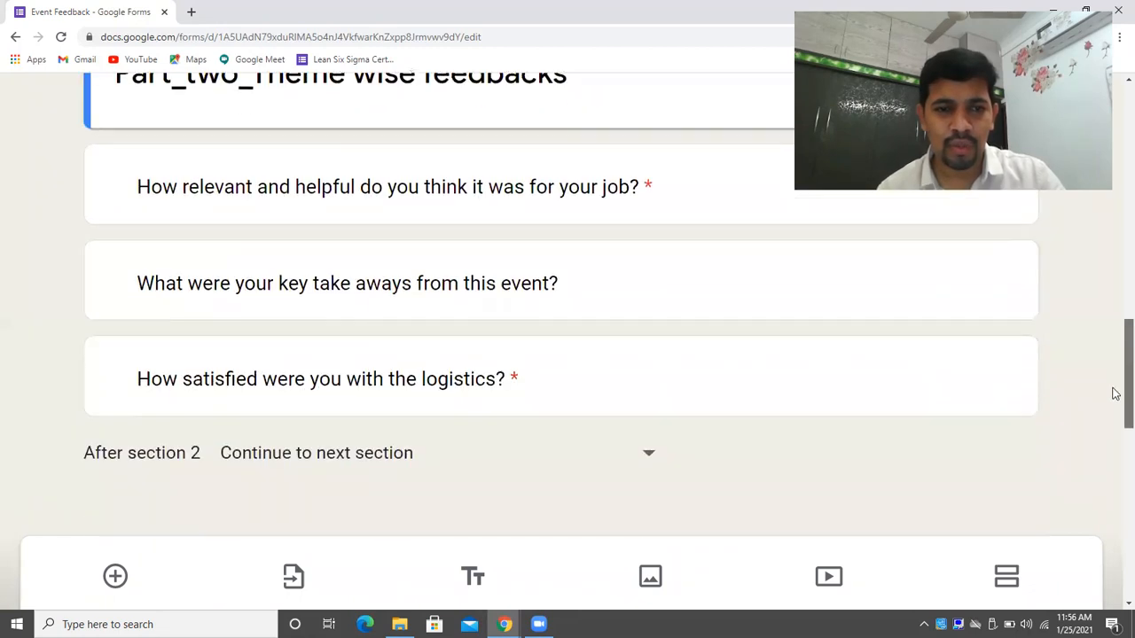
{"action": "scroll", "coordinate": [1121, 355], "scroll_direction": "up", "scroll_amount": 4}
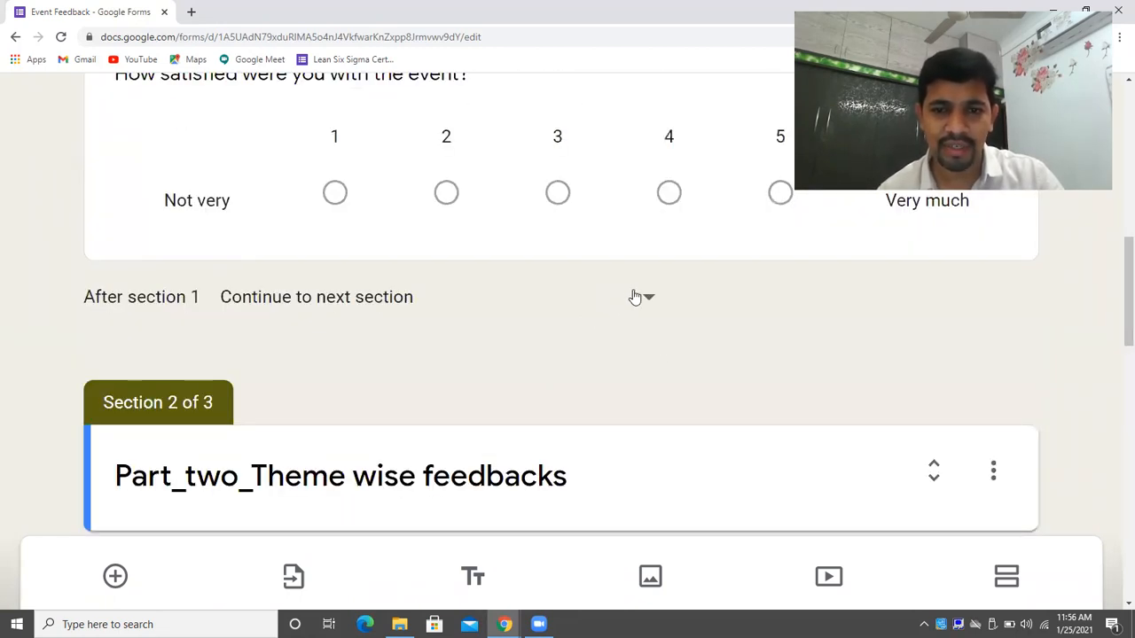
Set section 1 to continue to section 2 after completion.
{"action": "left_click", "coordinate": [634, 300]}
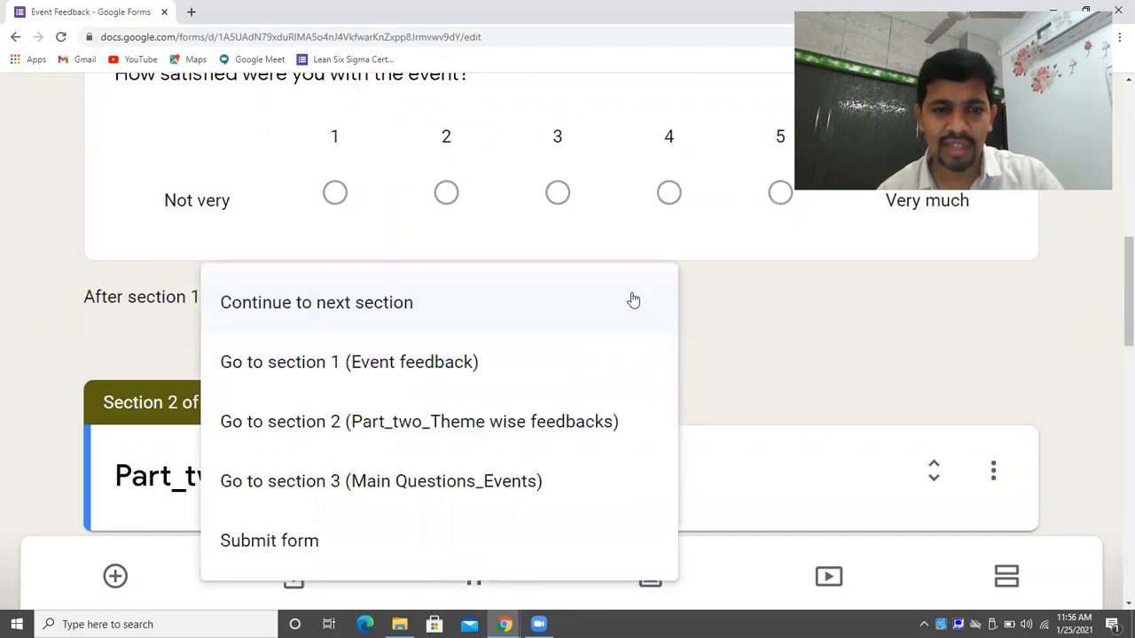
{"action": "left_click", "coordinate": [633, 299]}
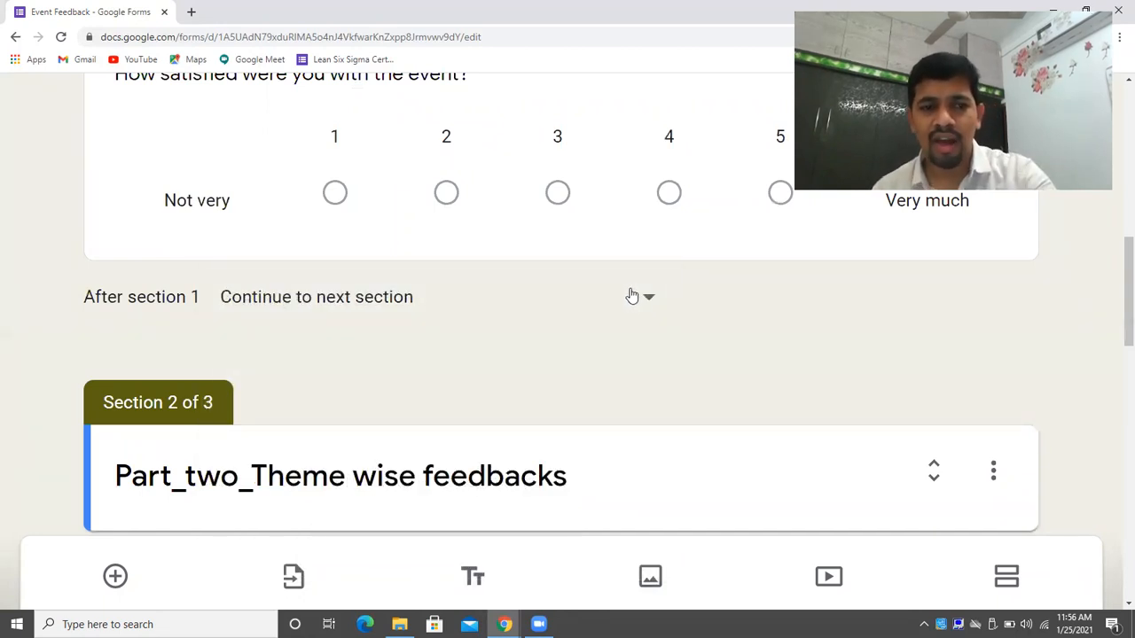
{"action": "left_click", "coordinate": [635, 298]}
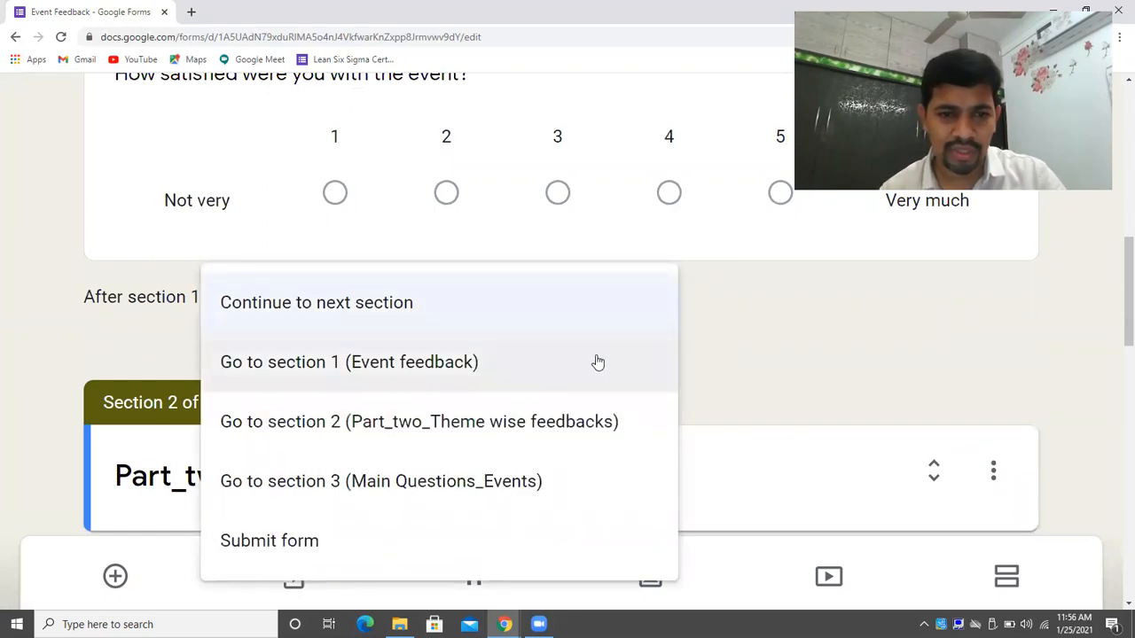
{"action": "left_click", "coordinate": [593, 416]}
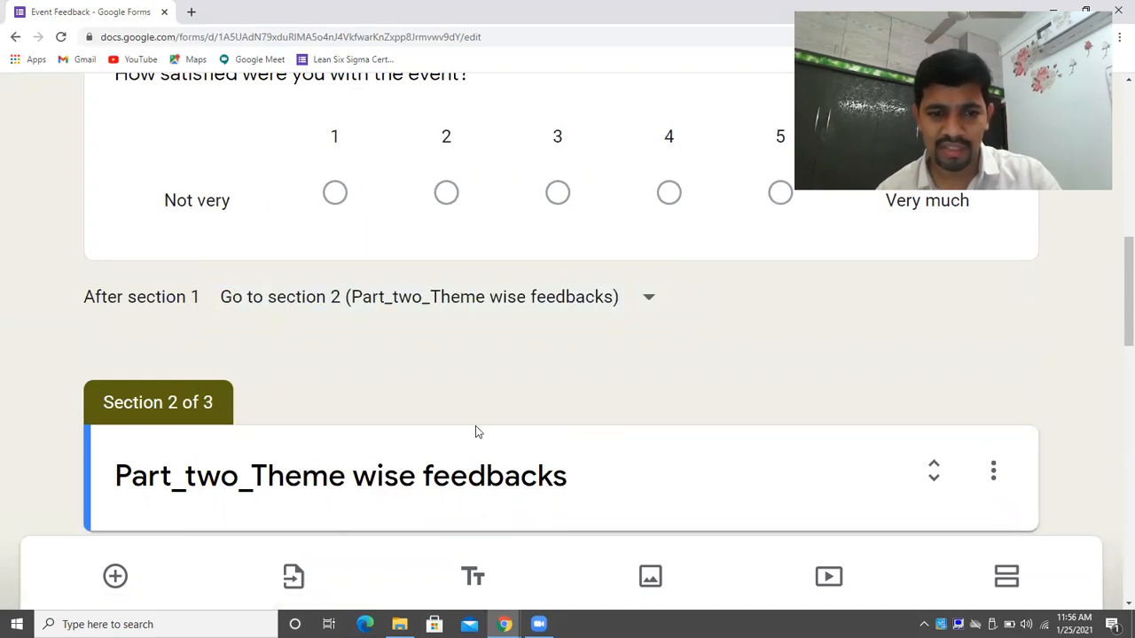
Set section 2 to continue to section 3 (Main Questions_Events).
{"action": "scroll", "coordinate": [1114, 292], "scroll_direction": "down", "scroll_amount": 6}
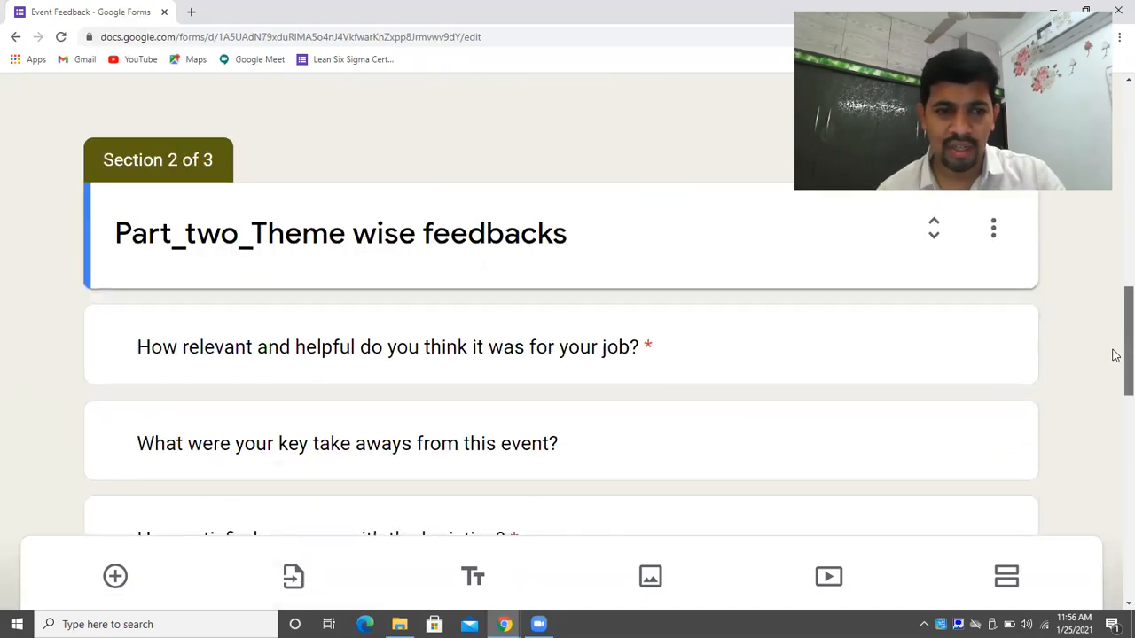
{"action": "left_click_drag", "start_coordinate": [1115, 395], "coordinate": [1114, 399]}
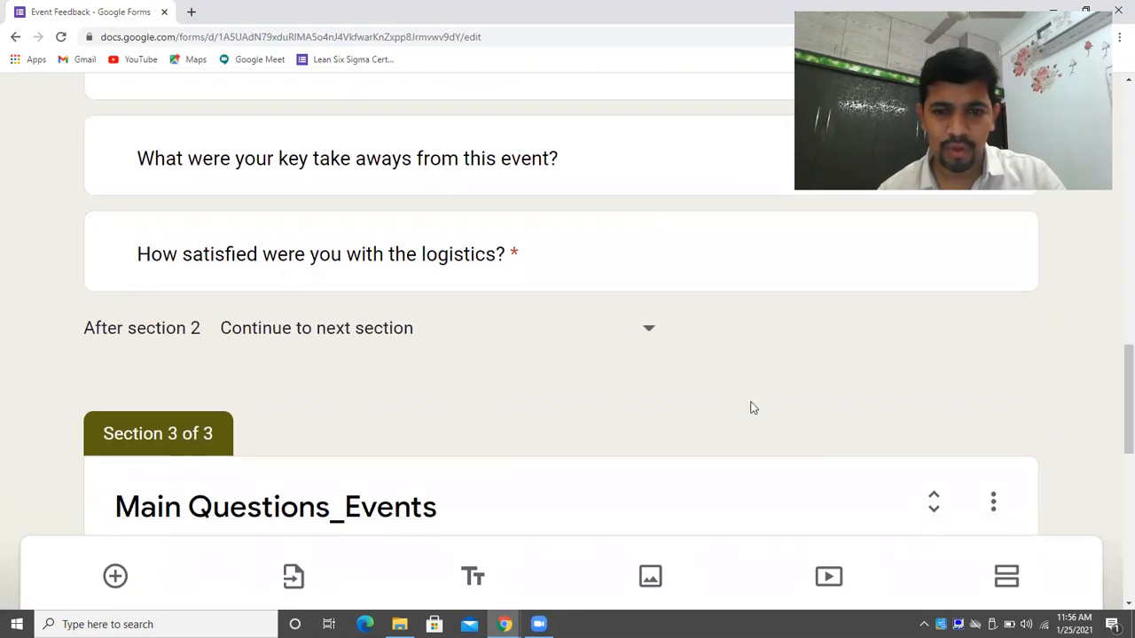
{"action": "left_click", "coordinate": [638, 333]}
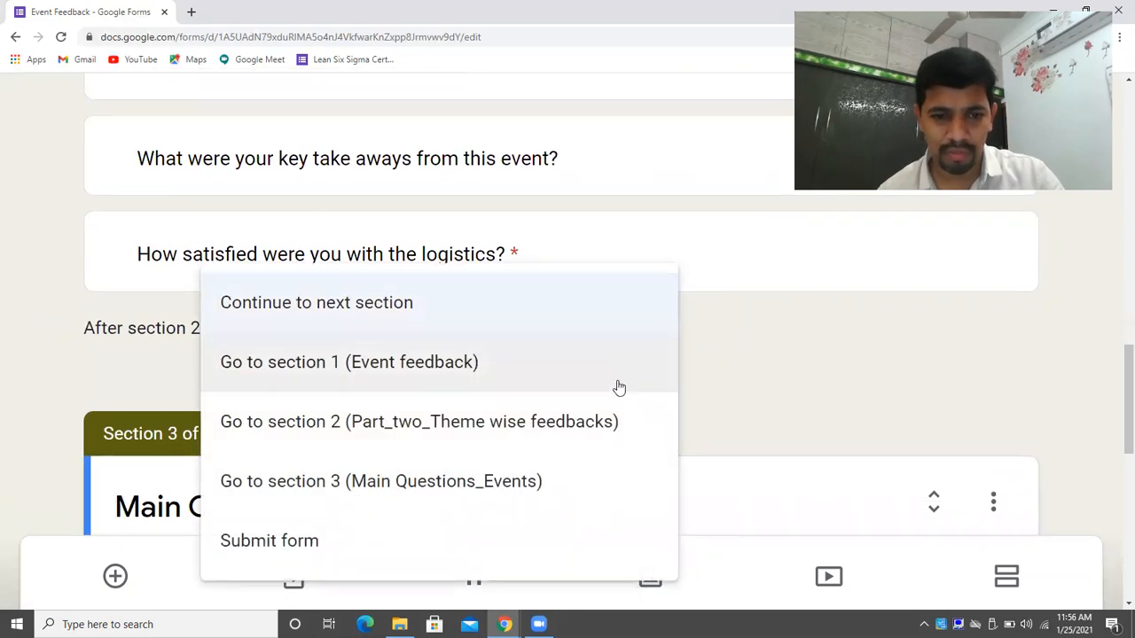
{"action": "left_click", "coordinate": [603, 479]}
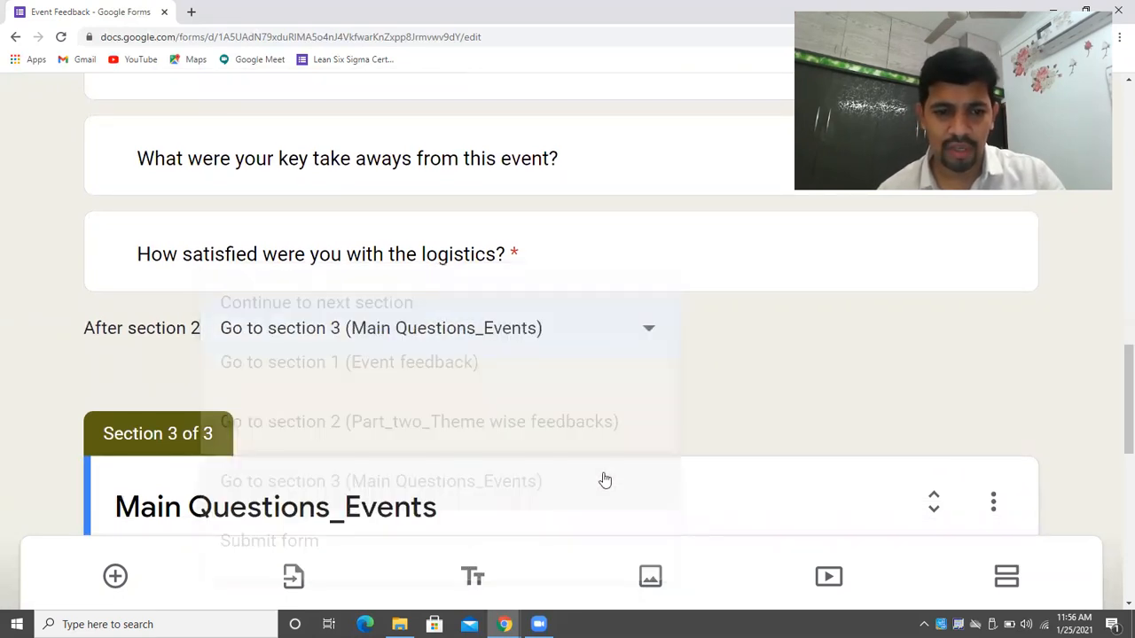
{"action": "left_click_drag", "start_coordinate": [1115, 393], "coordinate": [1115, 590]}
{"action": "left_click_drag", "start_coordinate": [1115, 466], "coordinate": [1115, 560]}
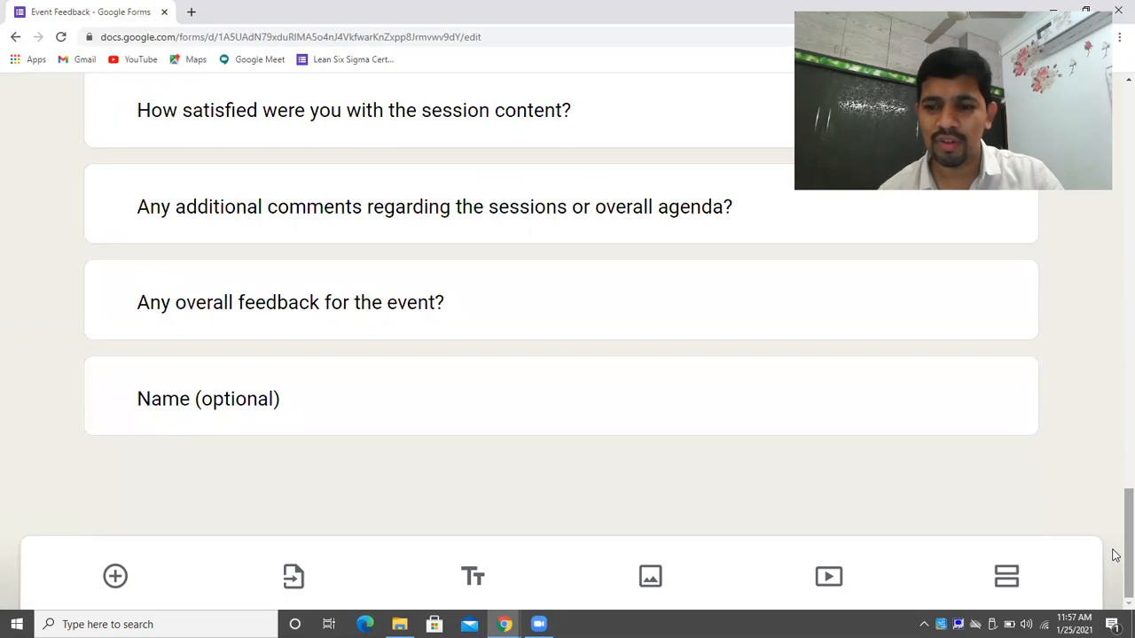
{"action": "left_click", "coordinate": [829, 577]}
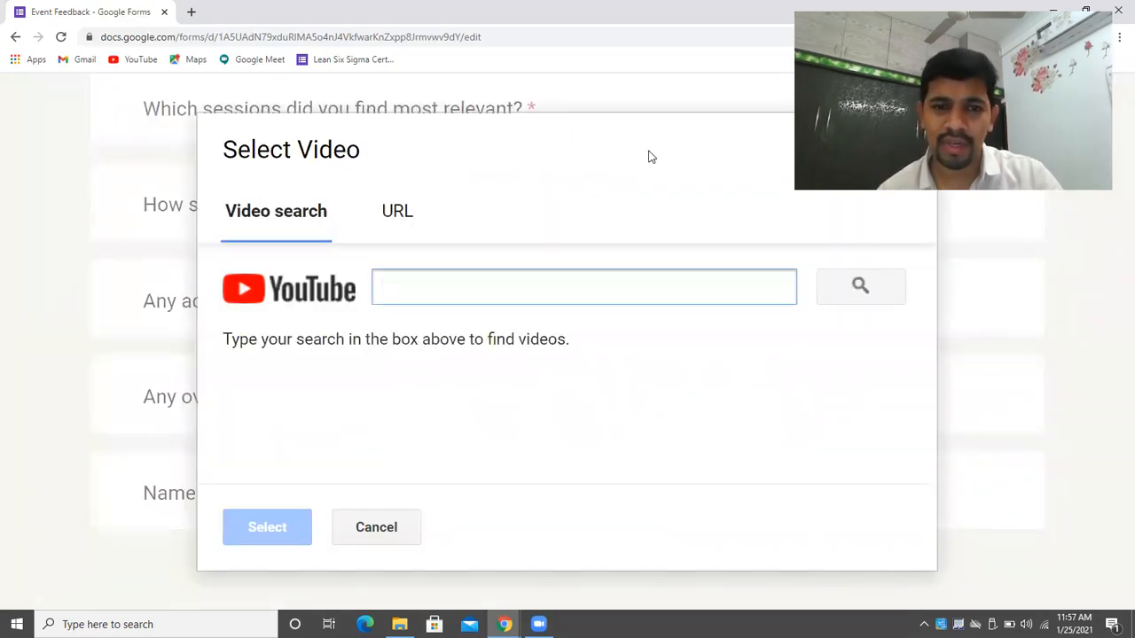
{"action": "left_click", "coordinate": [633, 145]}
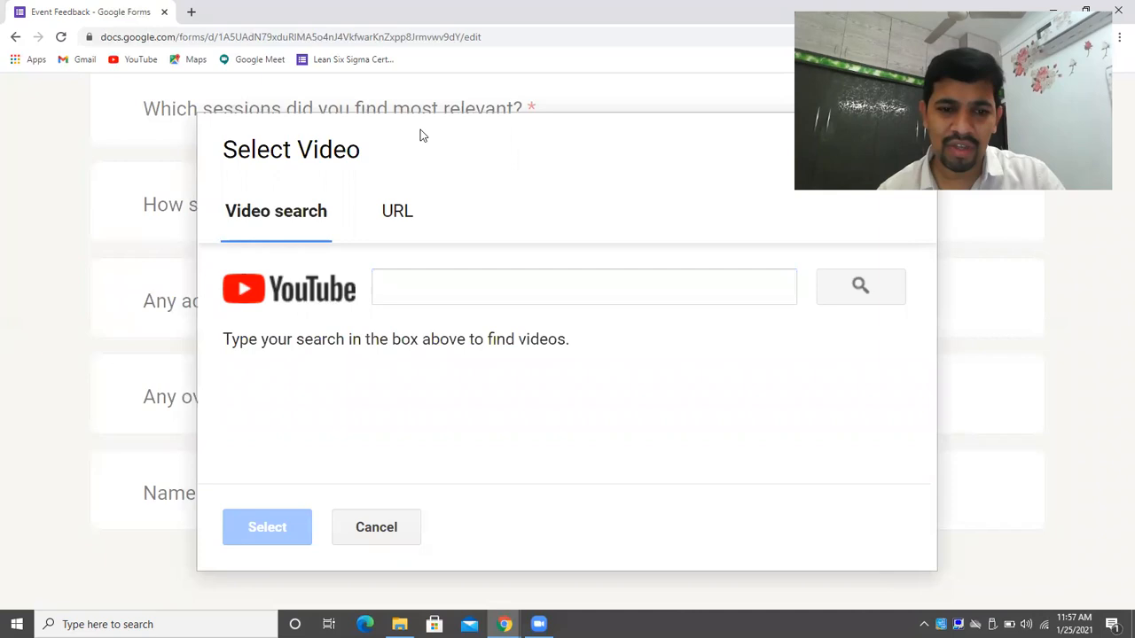
{"action": "left_click", "coordinate": [390, 227]}
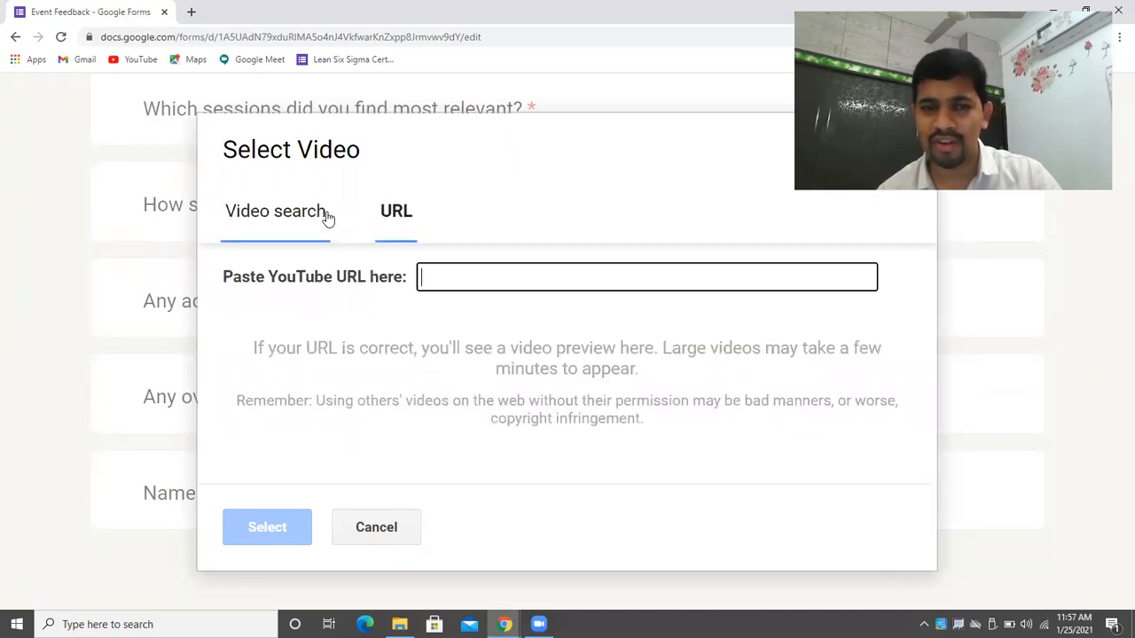
{"action": "left_click", "coordinate": [280, 219]}
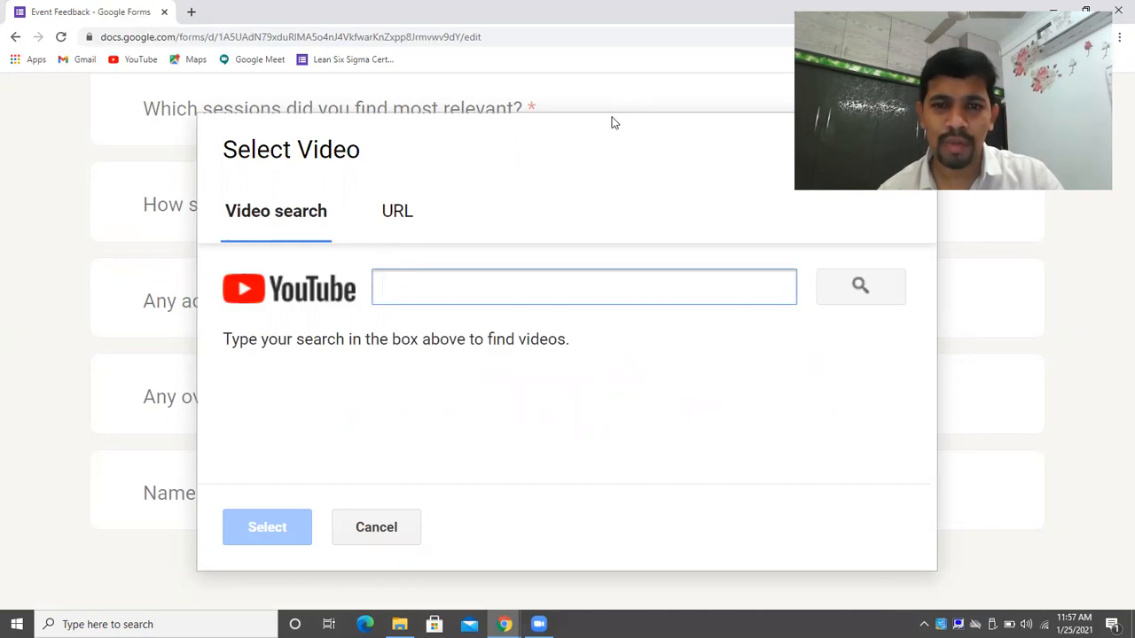
{"action": "left_click", "coordinate": [191, 12]}
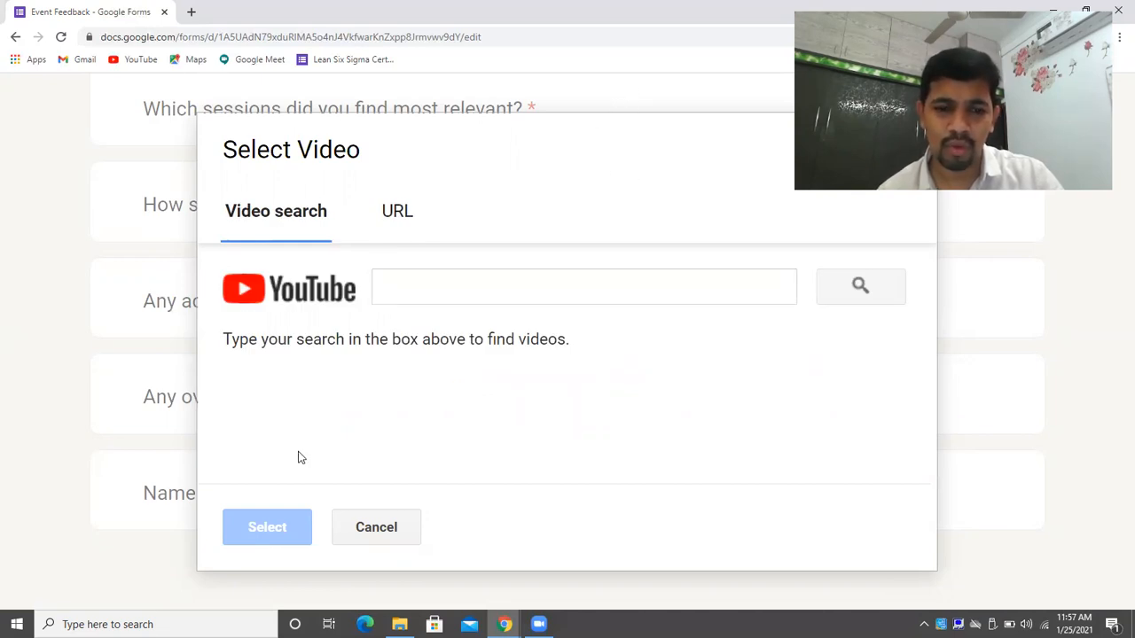
{"action": "left_click", "coordinate": [376, 528]}
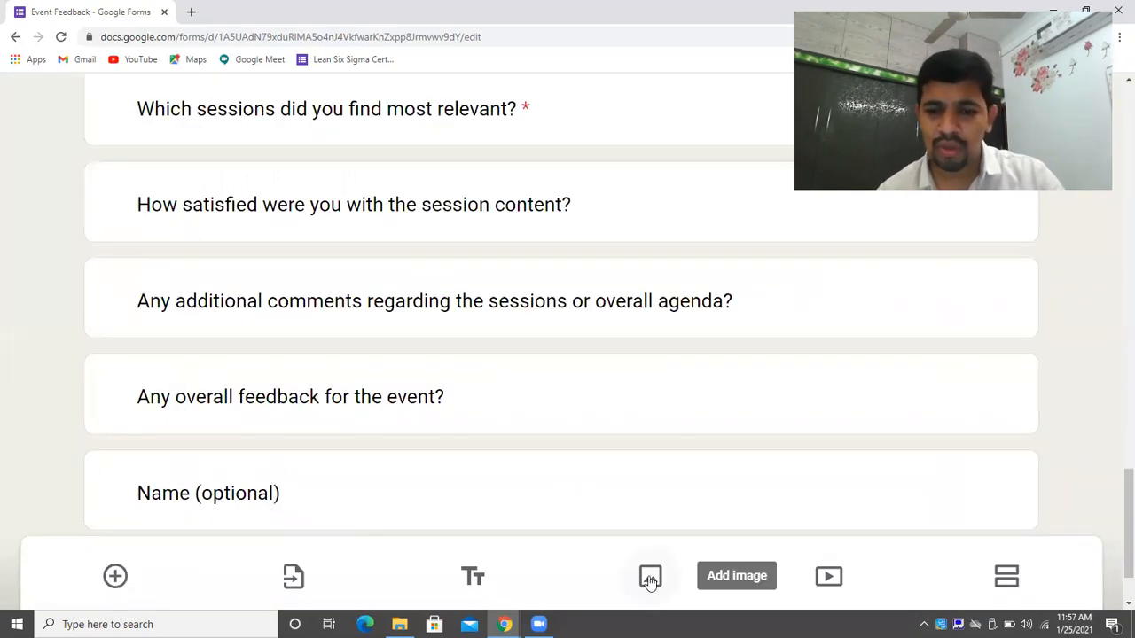
Add a title item reading 'Feel free to take up the survey, your survey is important to us'.
{"action": "left_click", "coordinate": [469, 577]}
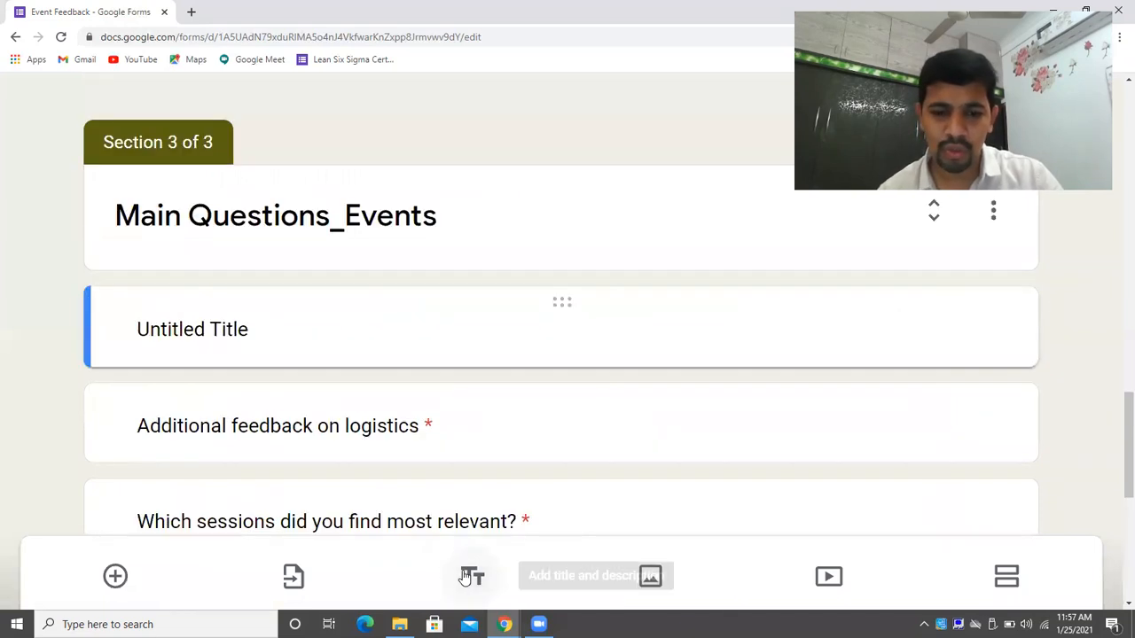
{"action": "left_click", "coordinate": [387, 349]}
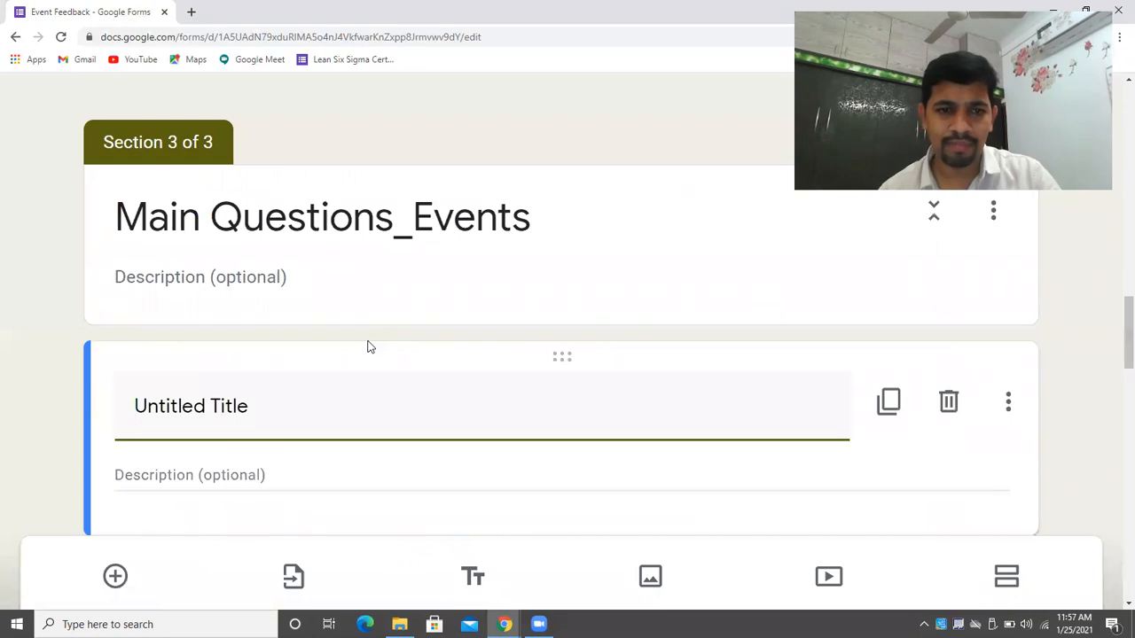
{"action": "type", "text": "t"}
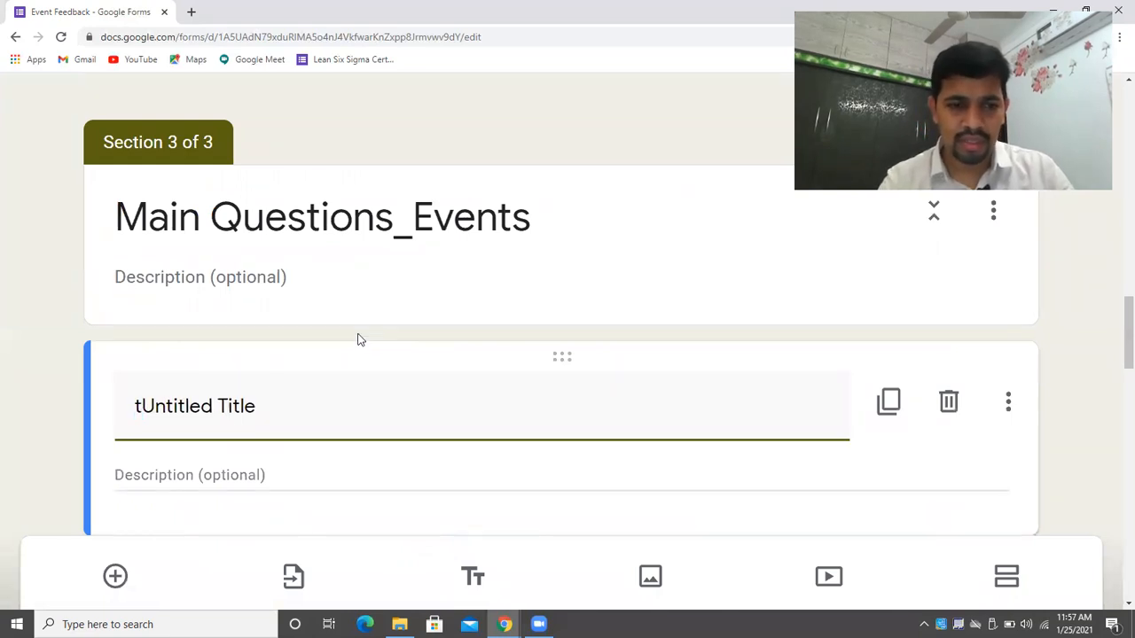
{"action": "left_click_drag", "start_coordinate": [297, 417], "coordinate": [101, 393]}
{"action": "key", "text": "BackSpace"}
{"action": "type", "text": "F"}
{"action": "type", "text": "eel free to tak"}
{"action": "type", "text": "e yp"}
{"action": "key", "text": "BackSpace"}
{"action": "key", "text": "BackSpace"}
{"action": "type", "text": "up the survey, your survey is i"}
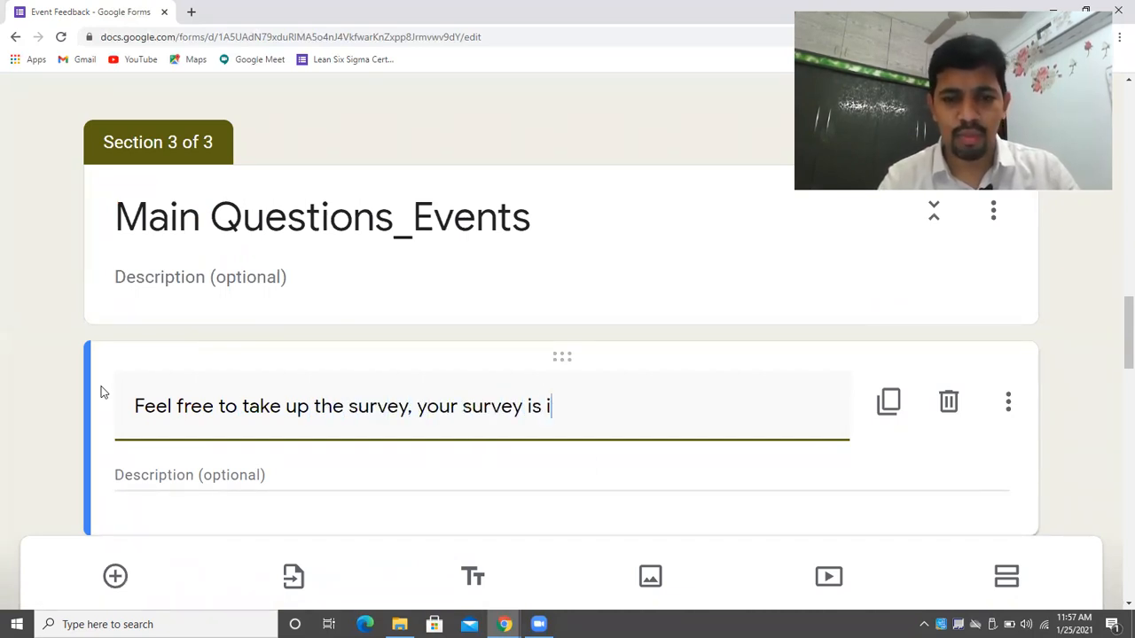
{"action": "type", "text": "mpp"}
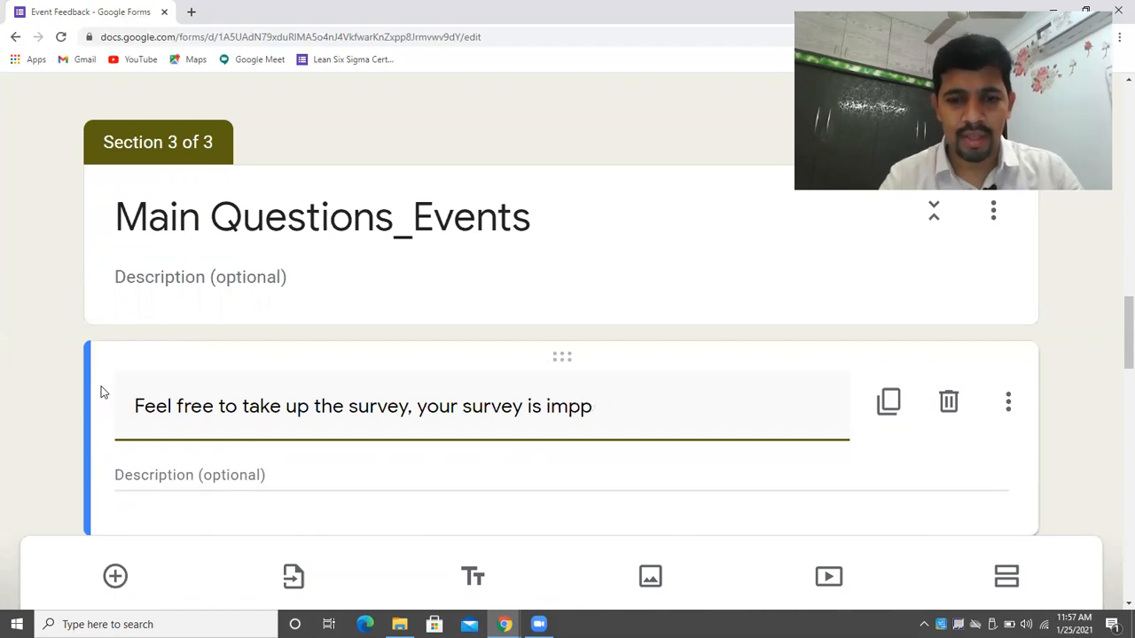
{"action": "type", "text": "orortant"}
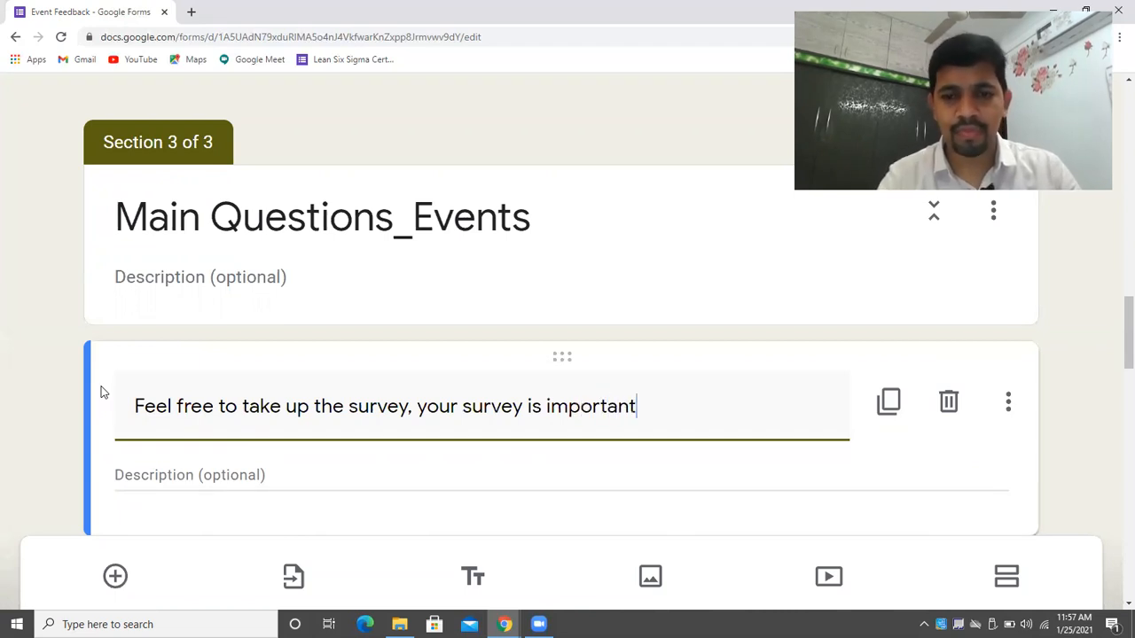
{"action": "type", "text": " to us"}
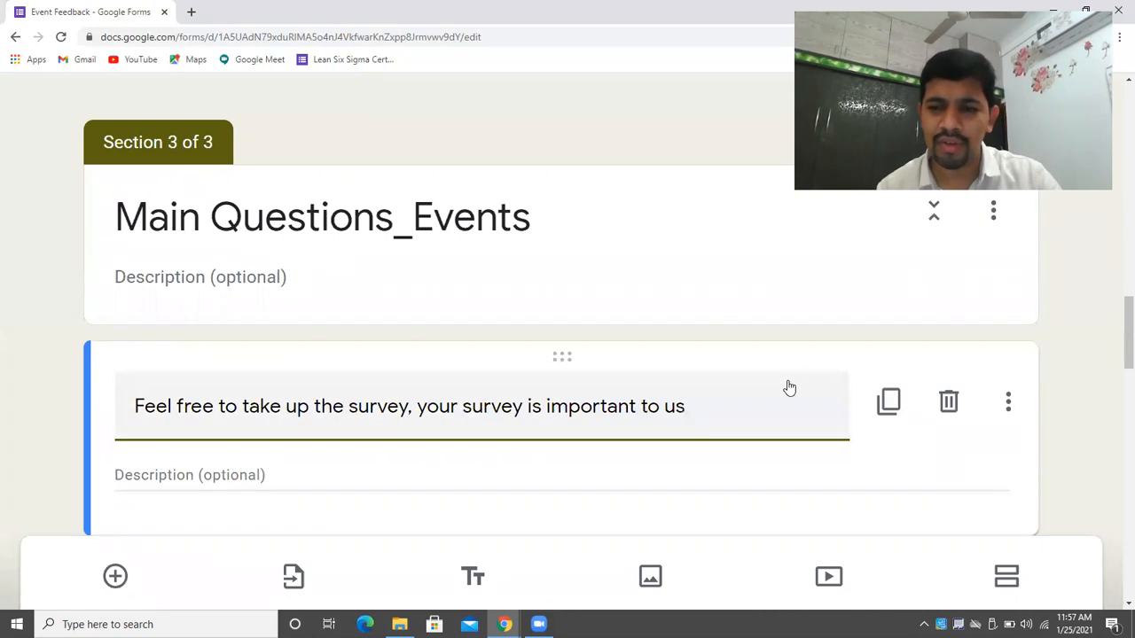
{"action": "mouse_move", "coordinate": [1122, 333]}
{"action": "left_mouse_down"}
{"action": "mouse_move", "coordinate": [1115, 406]}
{"action": "mouse_move", "coordinate": [1111, 346]}
{"action": "left_mouse_up"}
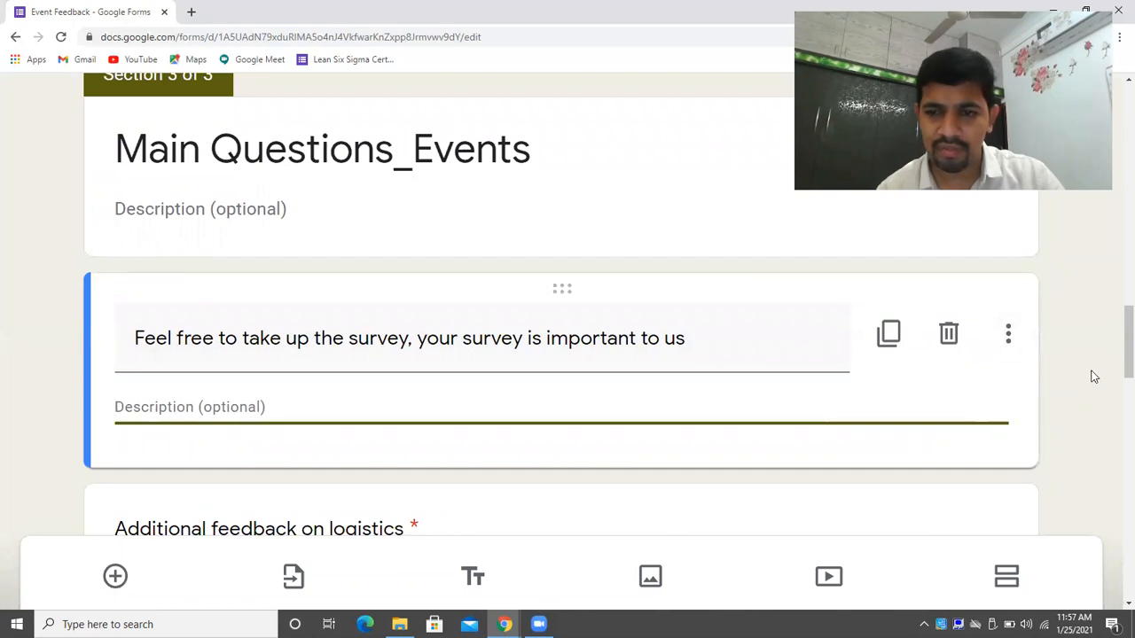
{"action": "left_click", "coordinate": [644, 246]}
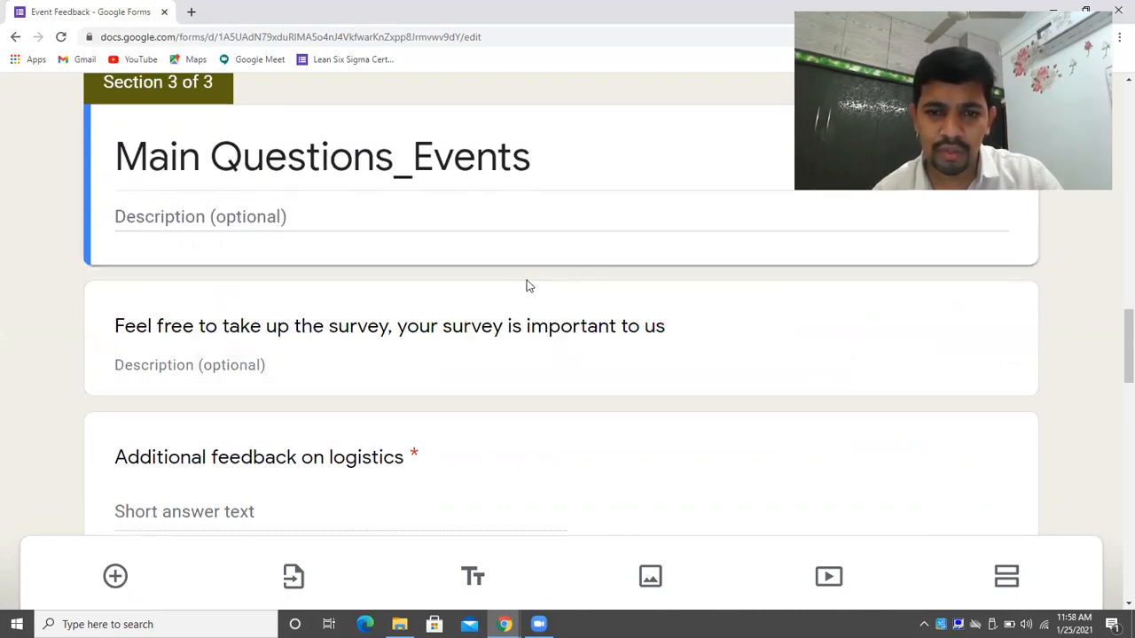
Move the survey note item up into section 1, just below the form description.
{"action": "left_click_drag", "start_coordinate": [523, 291], "coordinate": [497, 465]}
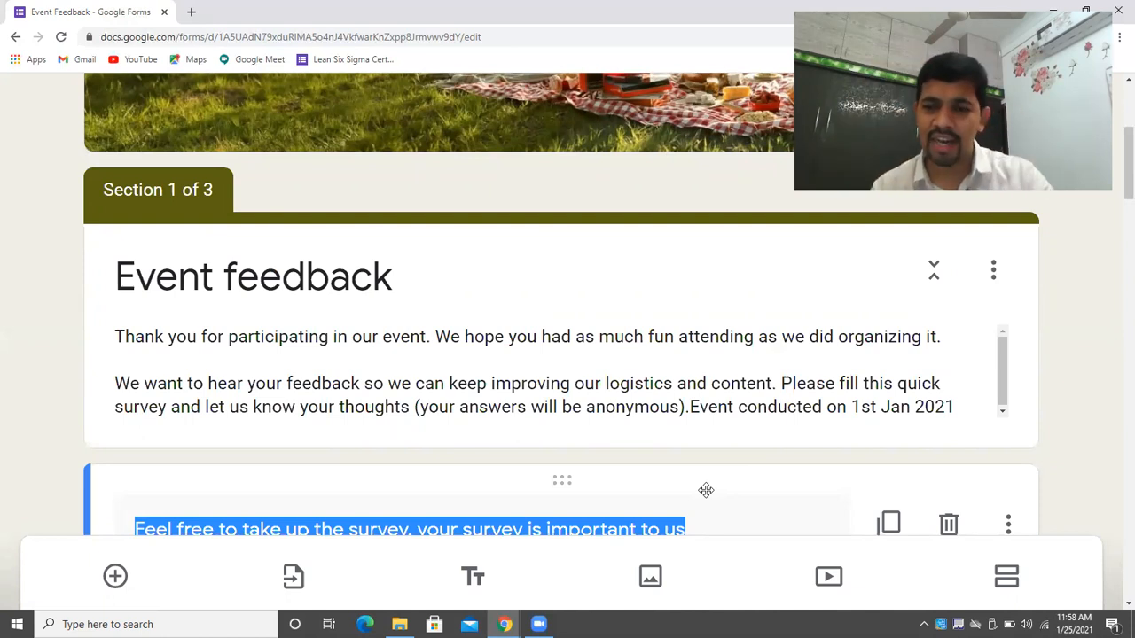
{"action": "scroll", "coordinate": [1114, 186], "scroll_direction": "down", "scroll_amount": 2}
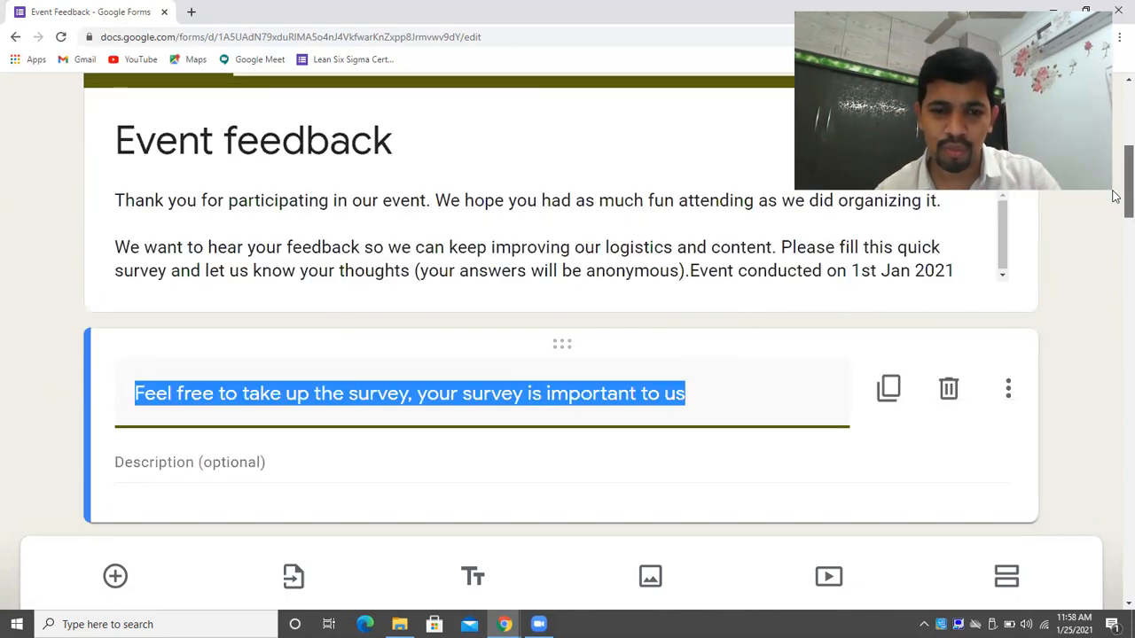
{"action": "left_click", "coordinate": [670, 271]}
{"action": "left_click", "coordinate": [680, 349]}
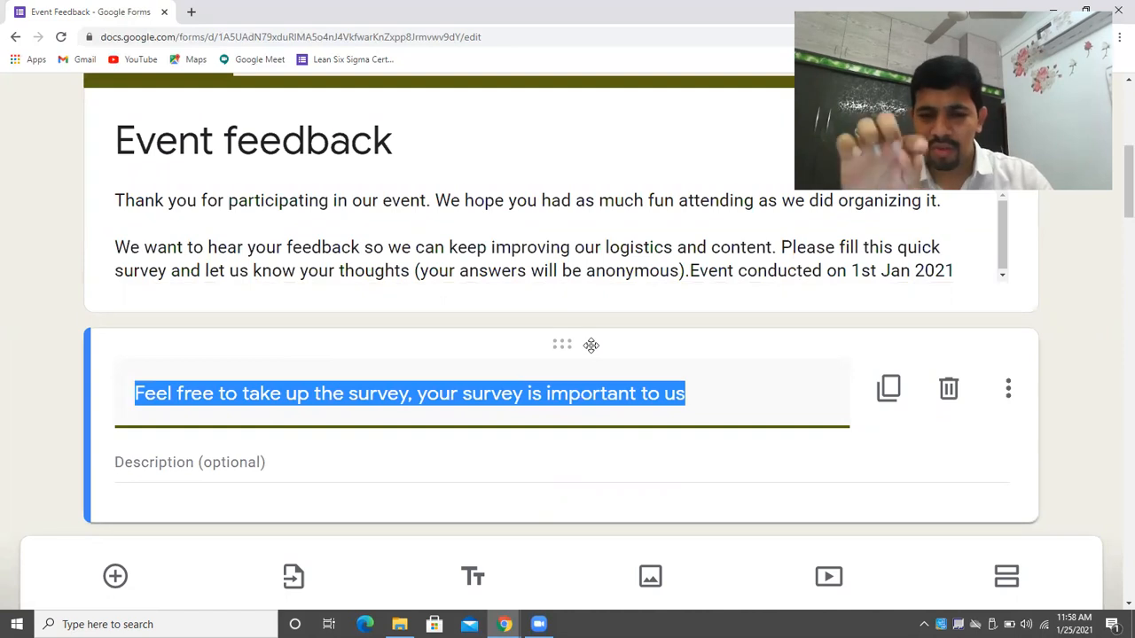
{"action": "left_click_drag", "start_coordinate": [591, 344], "coordinate": [613, 354]}
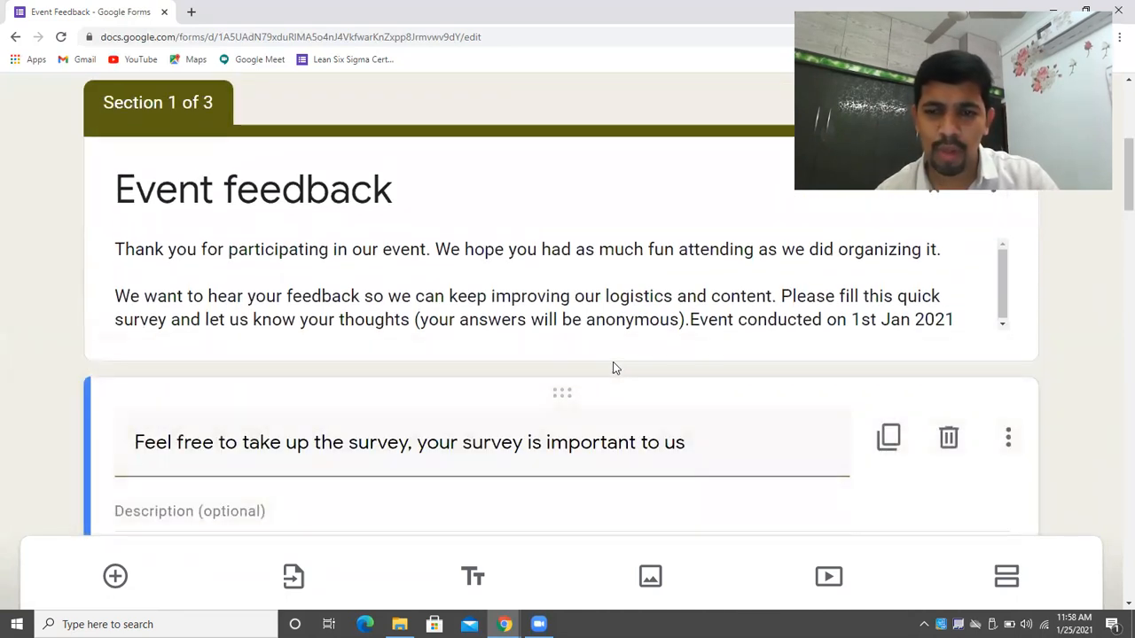
{"action": "scroll", "coordinate": [1114, 217], "scroll_direction": "down", "scroll_amount": 3}
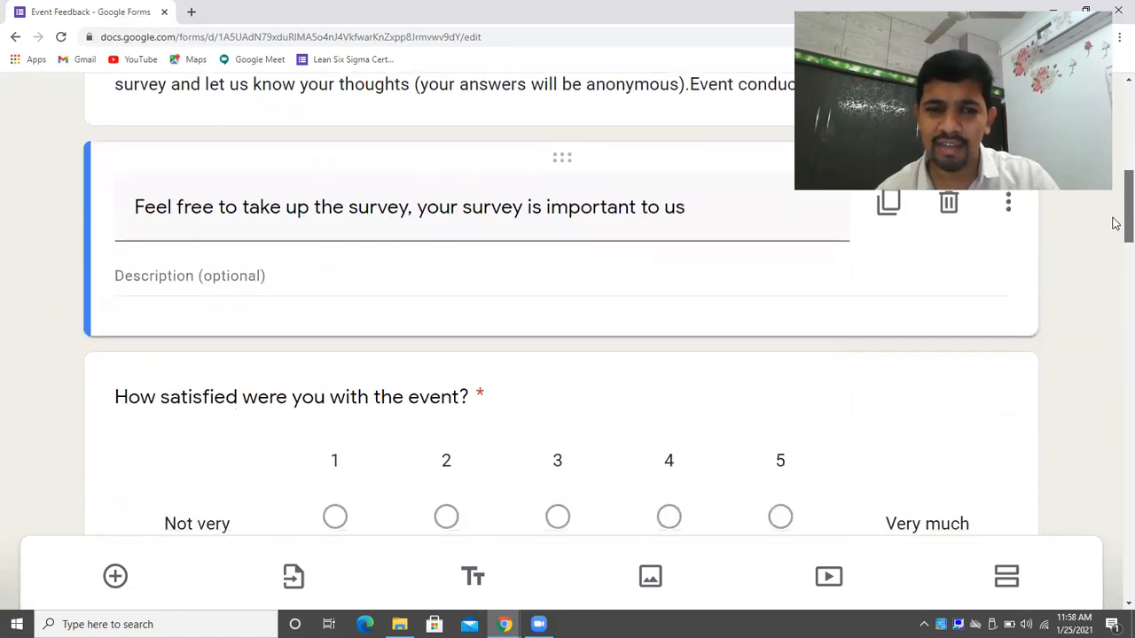
{"action": "scroll", "coordinate": [1114, 223], "scroll_direction": "up", "scroll_amount": 1}
{"action": "left_click", "coordinate": [1009, 291]}
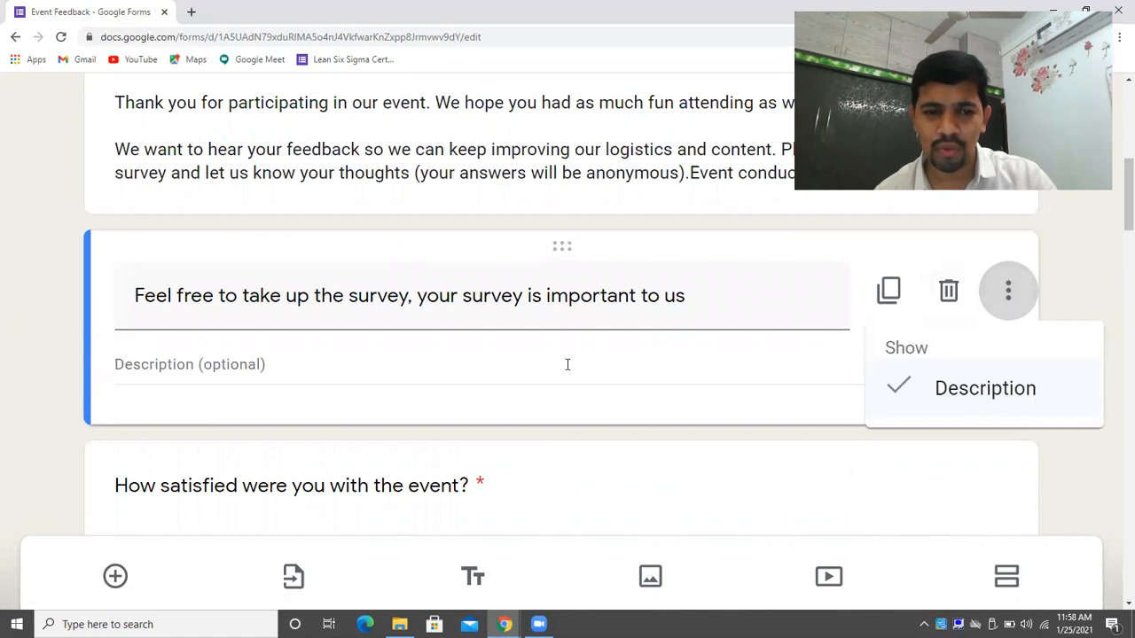
{"action": "left_click", "coordinate": [1115, 345]}
{"action": "left_click_drag", "start_coordinate": [1115, 225], "coordinate": [1115, 590]}
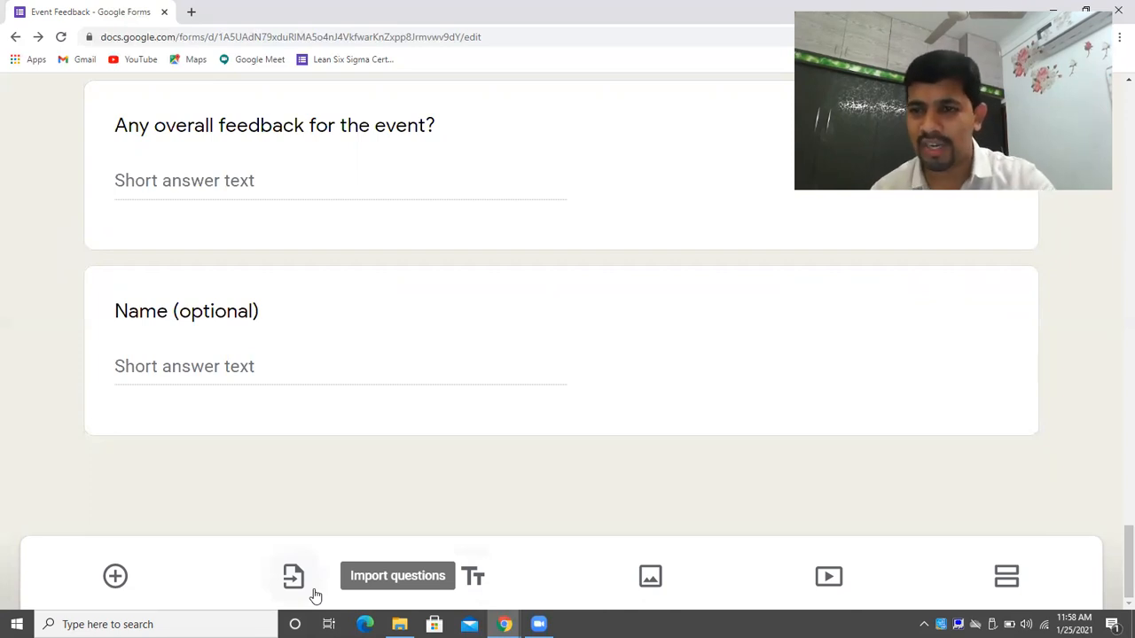
Add a new question asking 'How was the Youtube demo for you'.
{"action": "left_click", "coordinate": [106, 578]}
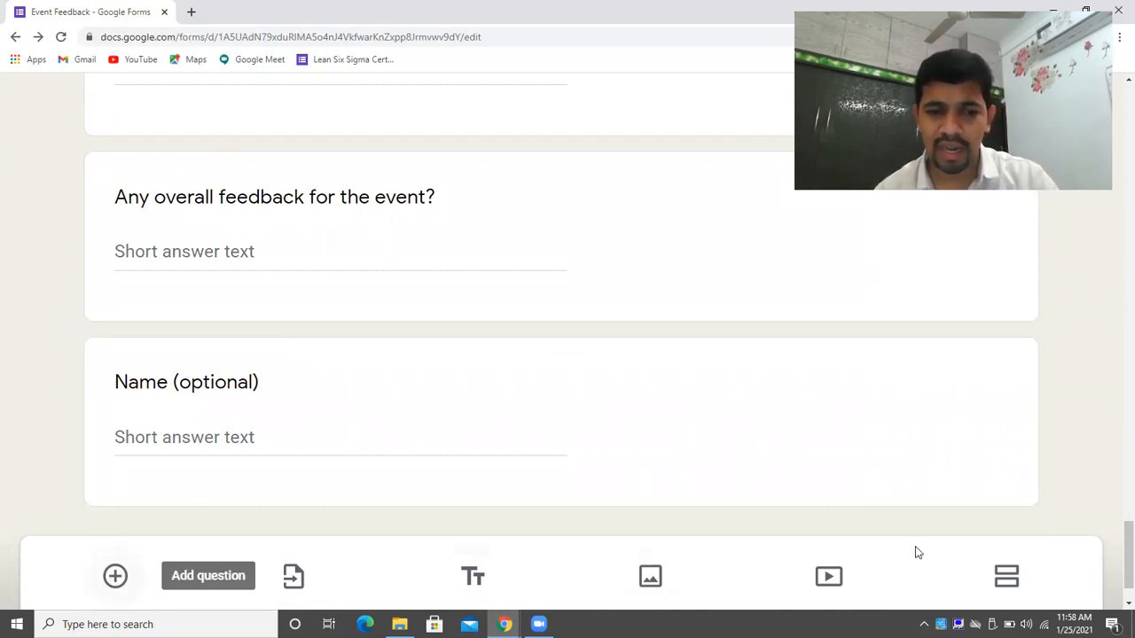
{"action": "left_click_drag", "start_coordinate": [1122, 537], "coordinate": [1116, 210]}
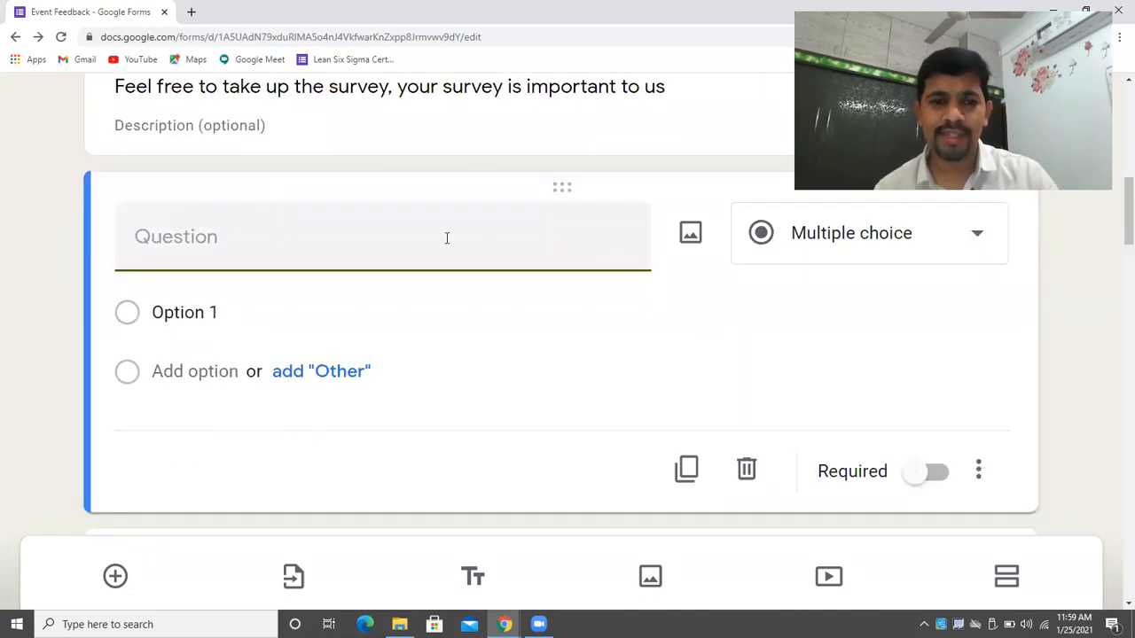
{"action": "type", "text": "Tekk"}
{"action": "key", "text": "BackSpace"}
{"action": "key", "text": "BackSpace"}
{"action": "key", "text": "BackSpace"}
{"action": "key", "text": "BackSpace"}
{"action": "key", "text": "BackSpace"}
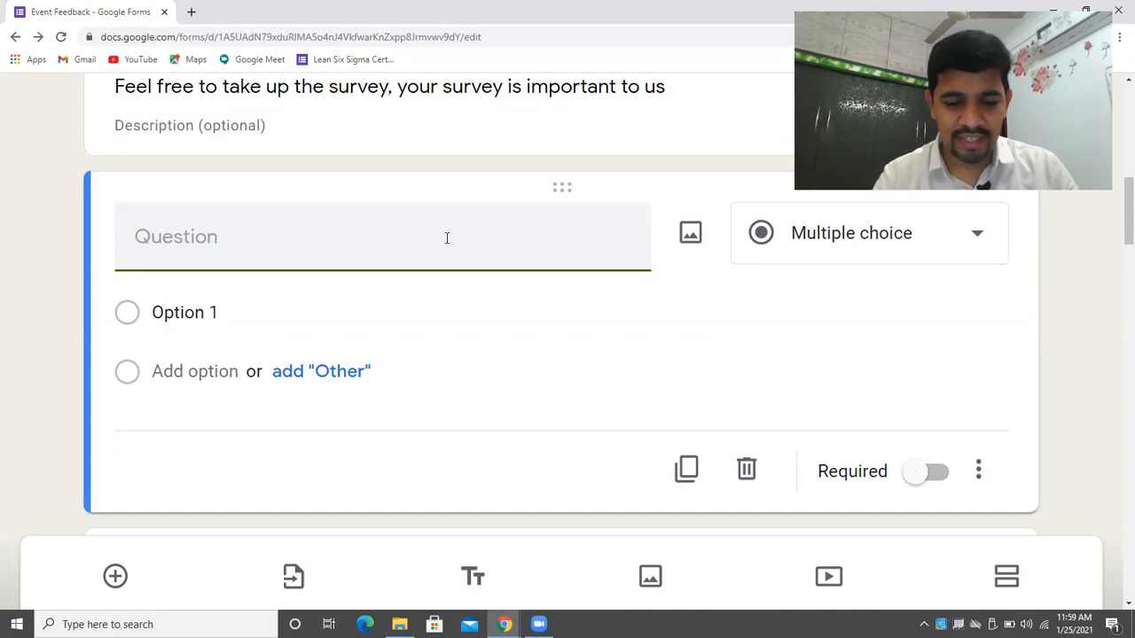
{"action": "type", "text": "How wa"}
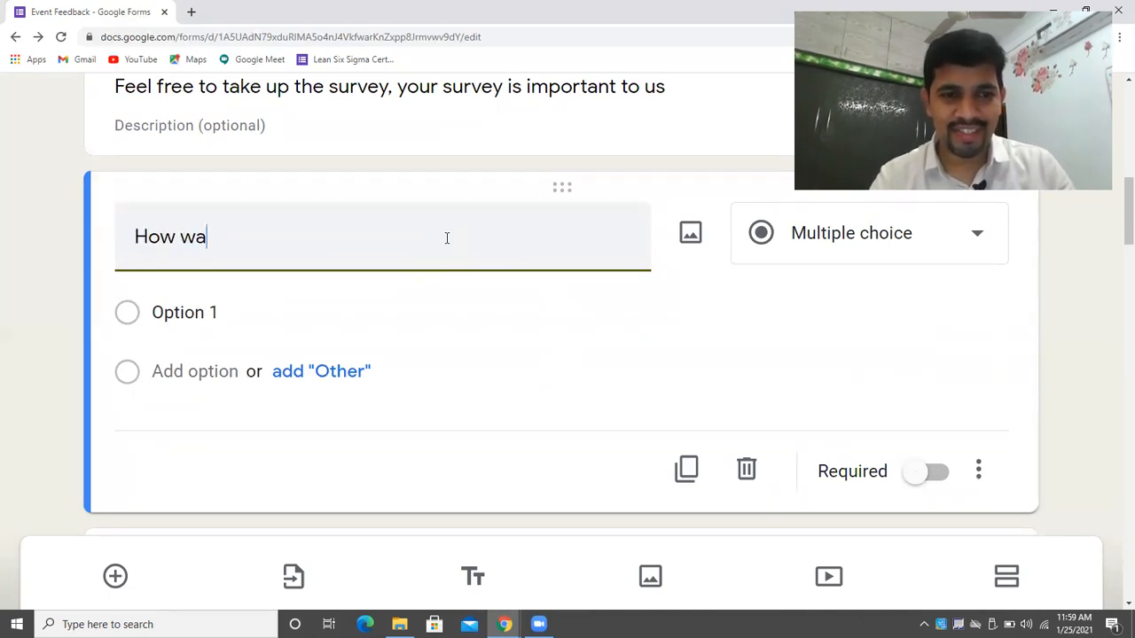
{"action": "type", "text": "s the Youtube demo for you"}
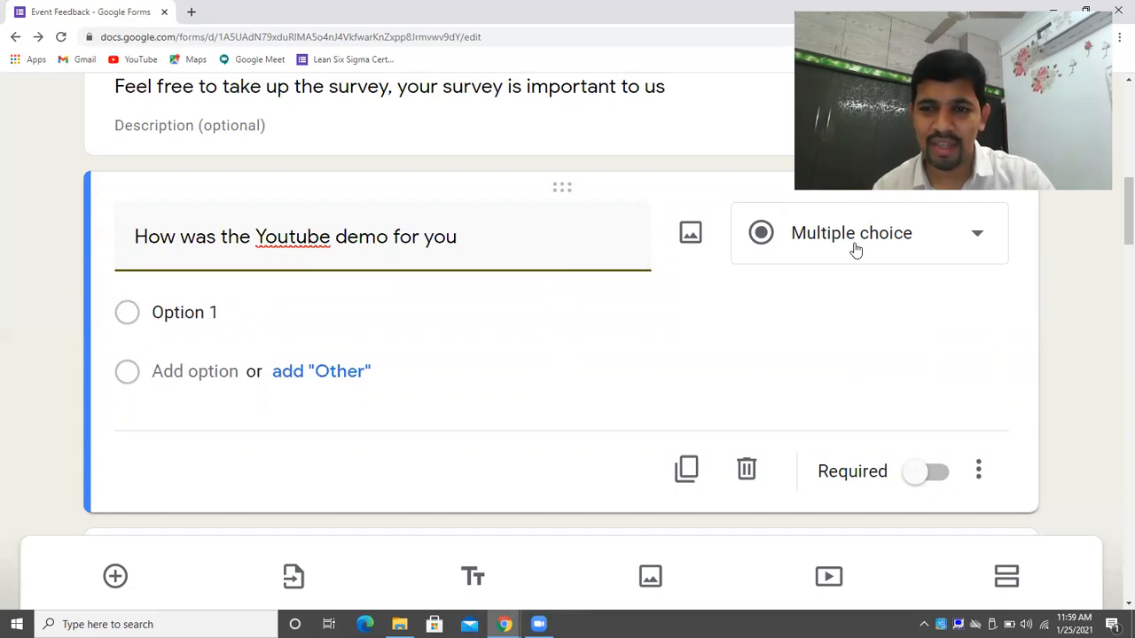
Give it answer options 5, 4, 3, 2 and 1 and make it required.
{"action": "left_click", "coordinate": [370, 313]}
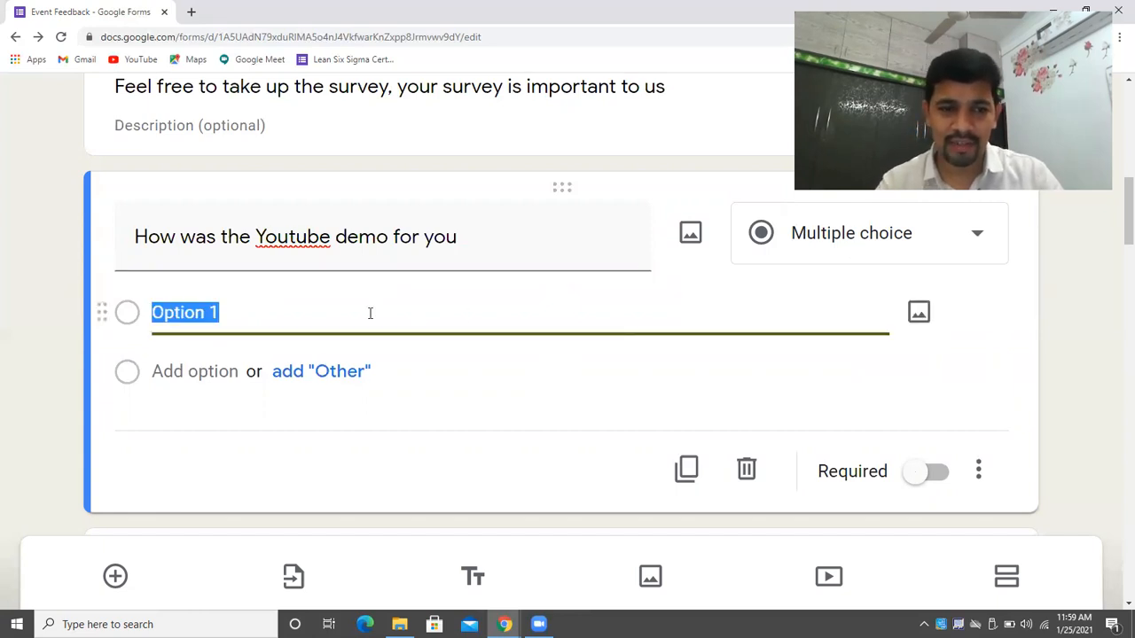
{"action": "key", "text": "BackSpace"}
{"action": "type", "text": "5"}
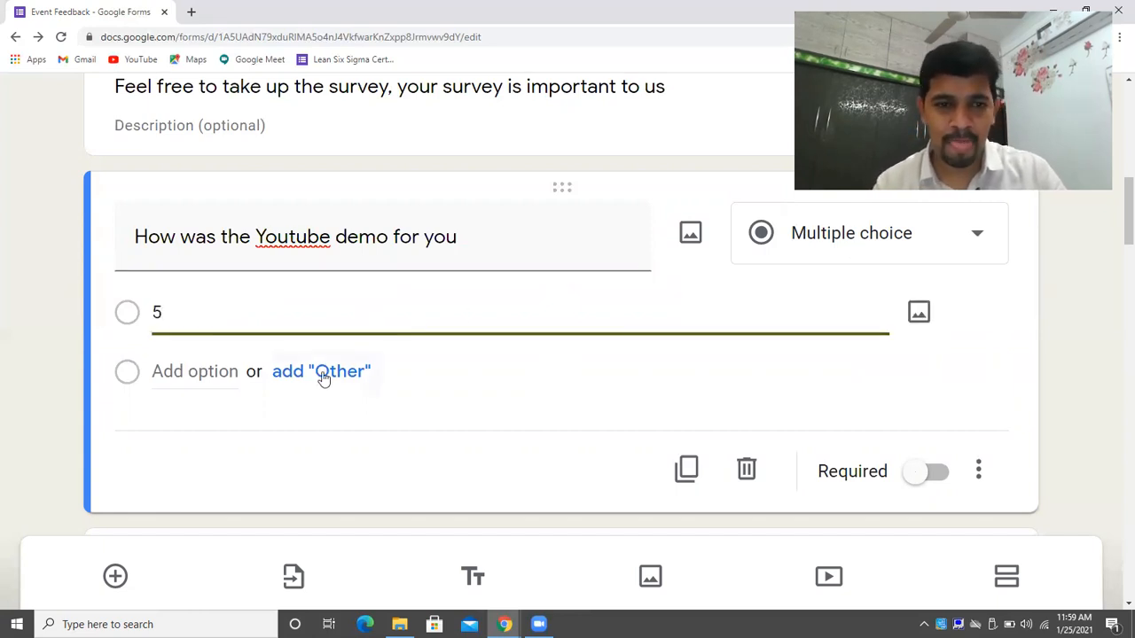
{"action": "left_click", "coordinate": [256, 306]}
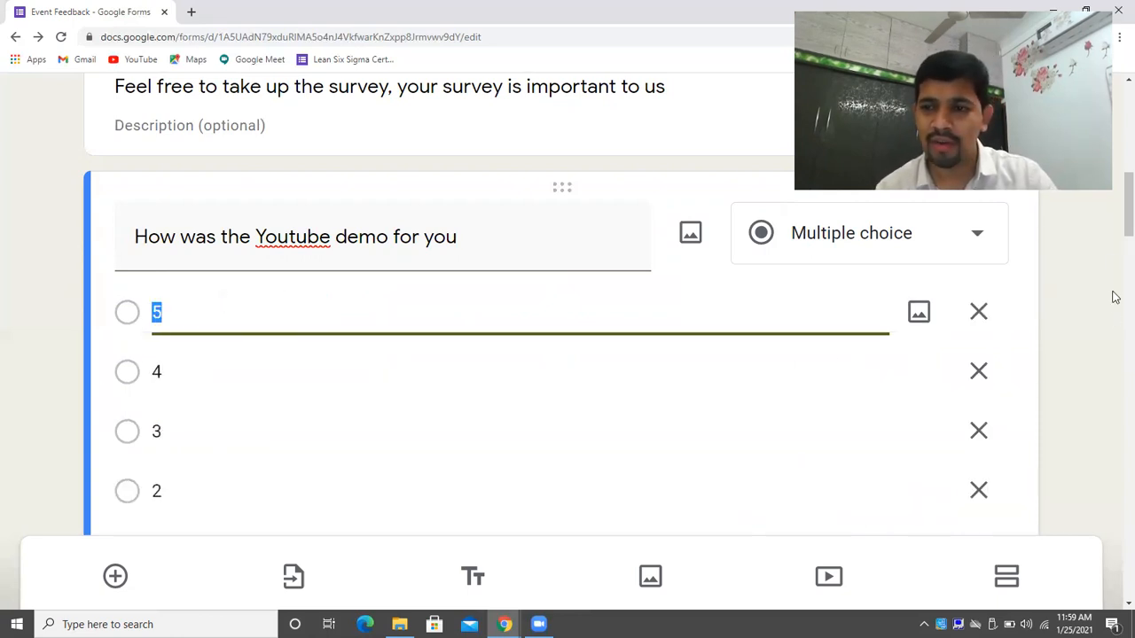
{"action": "scroll", "coordinate": [1116, 215], "scroll_direction": "down", "scroll_amount": 3}
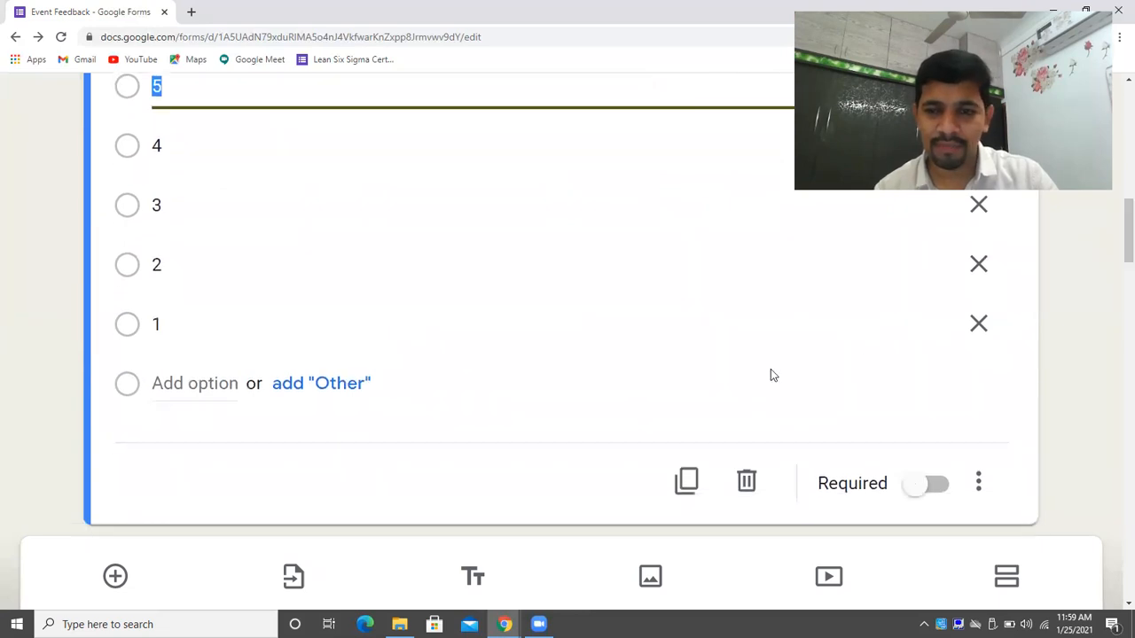
{"action": "left_click", "coordinate": [936, 486]}
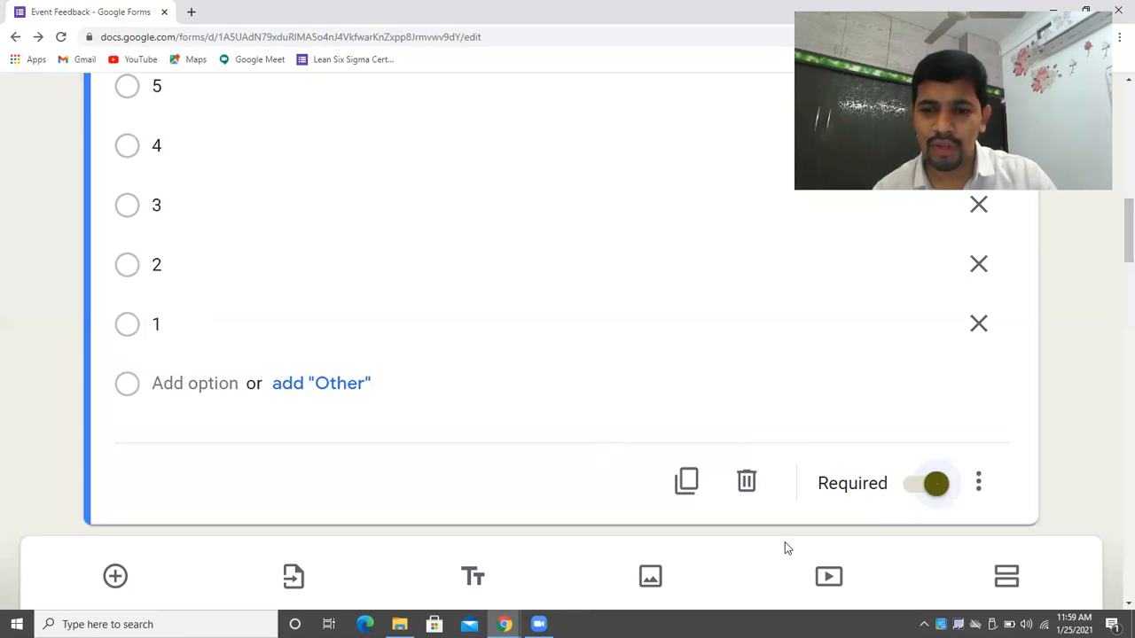
{"action": "left_click_drag", "start_coordinate": [1117, 257], "coordinate": [1115, 6]}
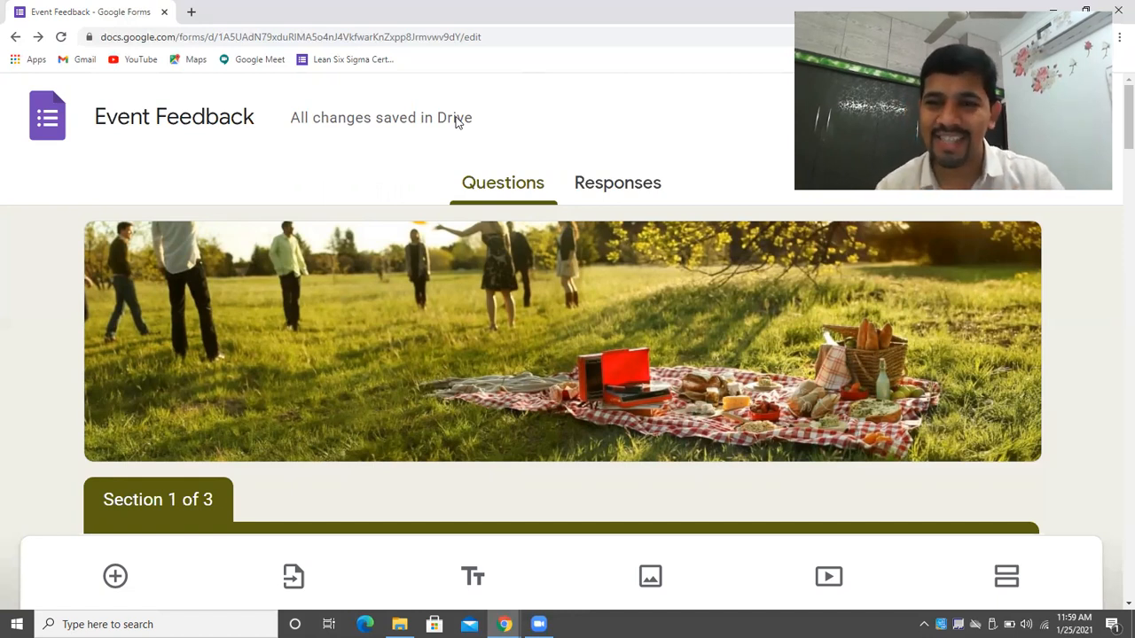
{"action": "left_click", "coordinate": [624, 188]}
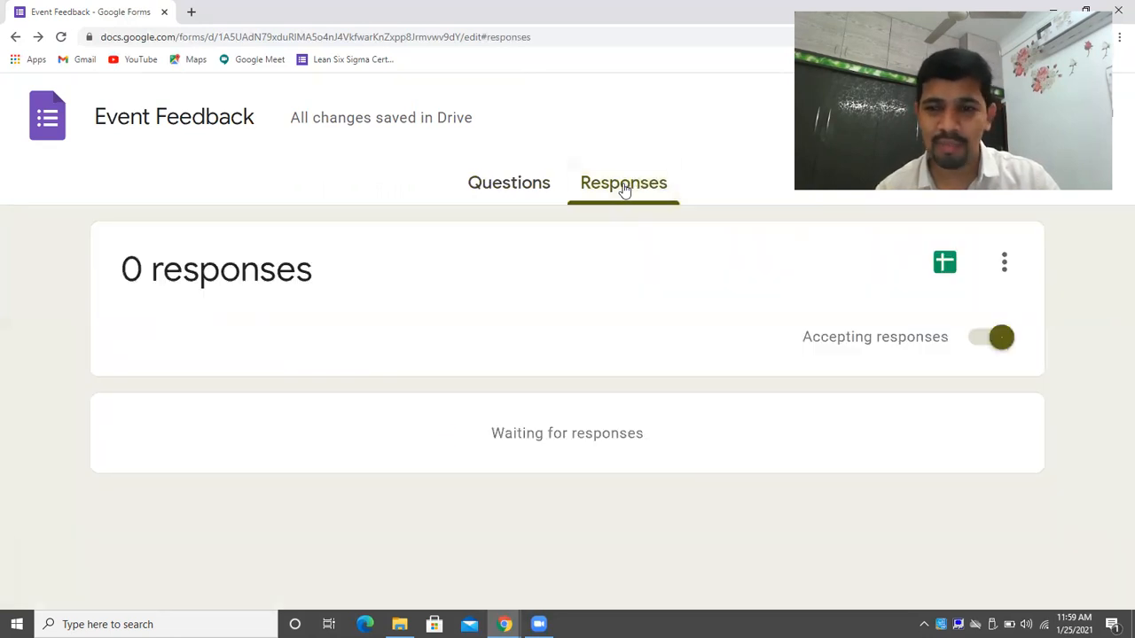
{"action": "left_click", "coordinate": [489, 186]}
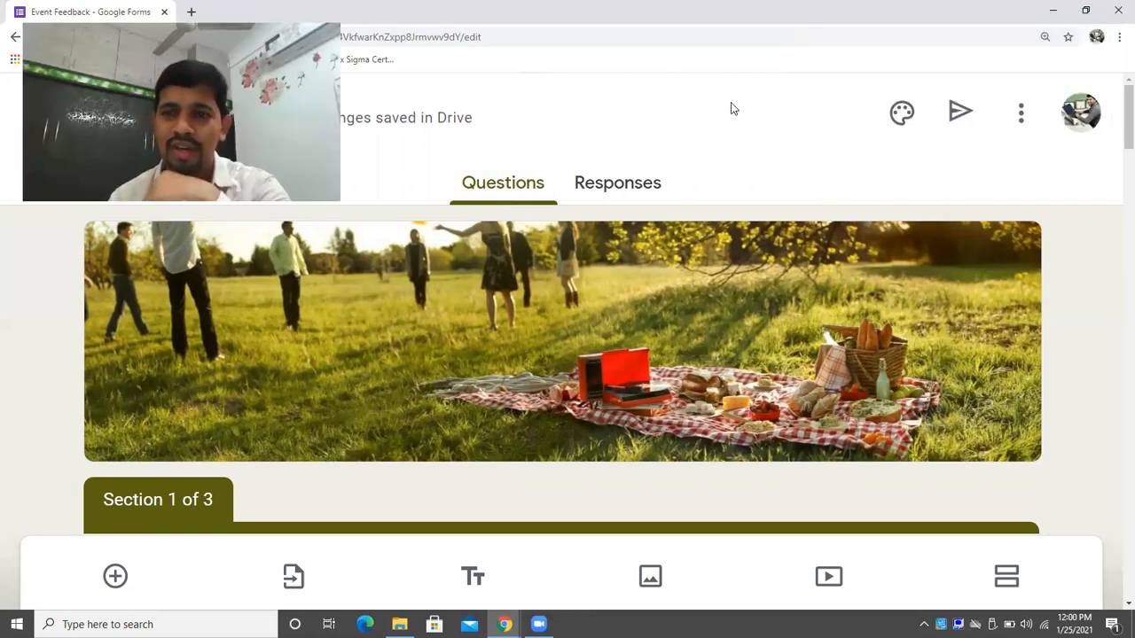
Set the header to the party-crowd photo from Food and dining and apply the brown theme.
{"action": "left_click", "coordinate": [895, 117]}
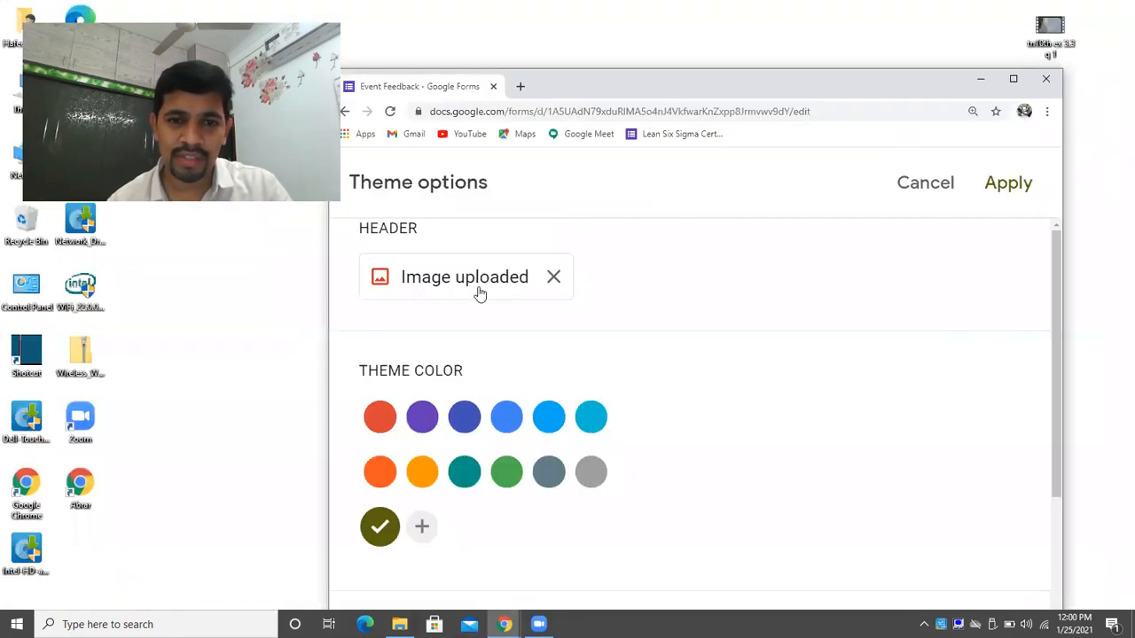
{"action": "left_click", "coordinate": [480, 289]}
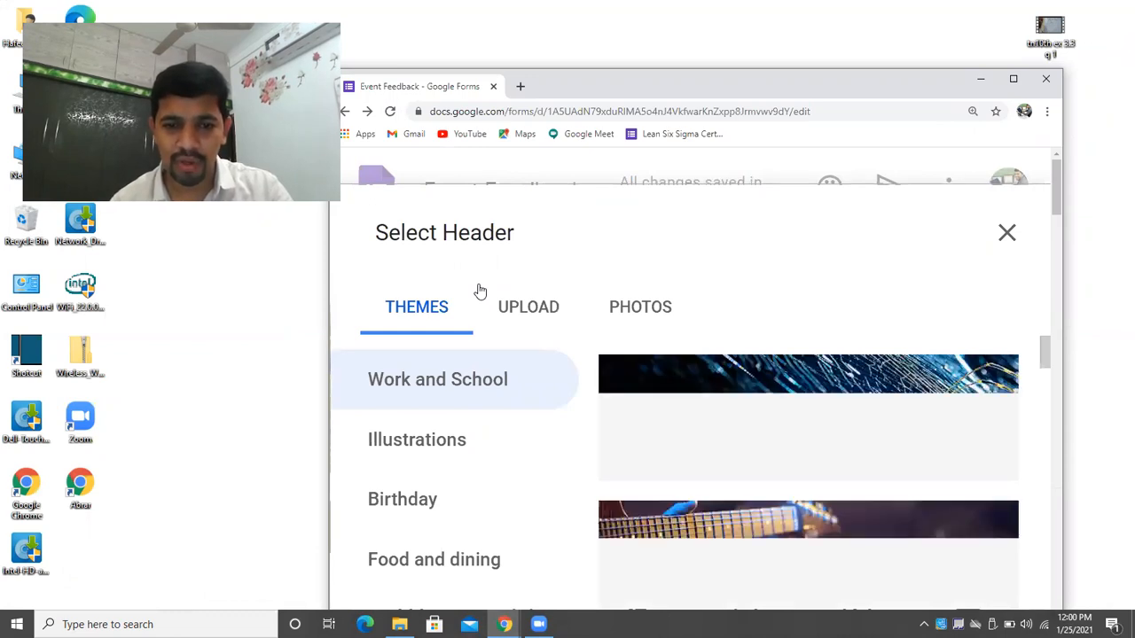
{"action": "left_click_drag", "start_coordinate": [1046, 339], "coordinate": [1068, 637]}
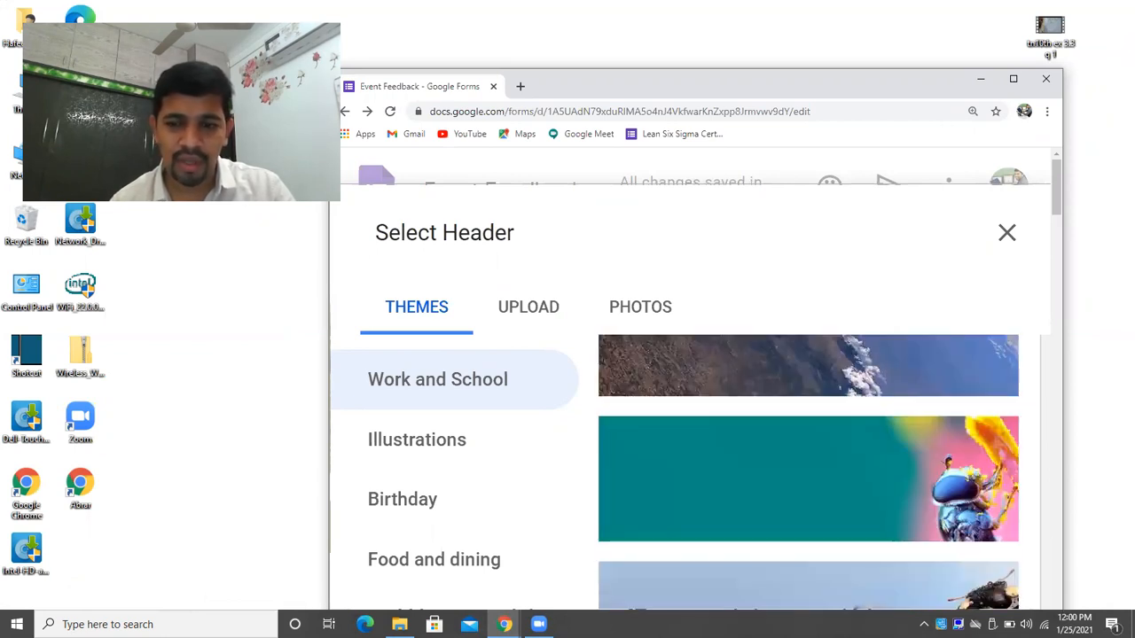
{"action": "left_click", "coordinate": [445, 441]}
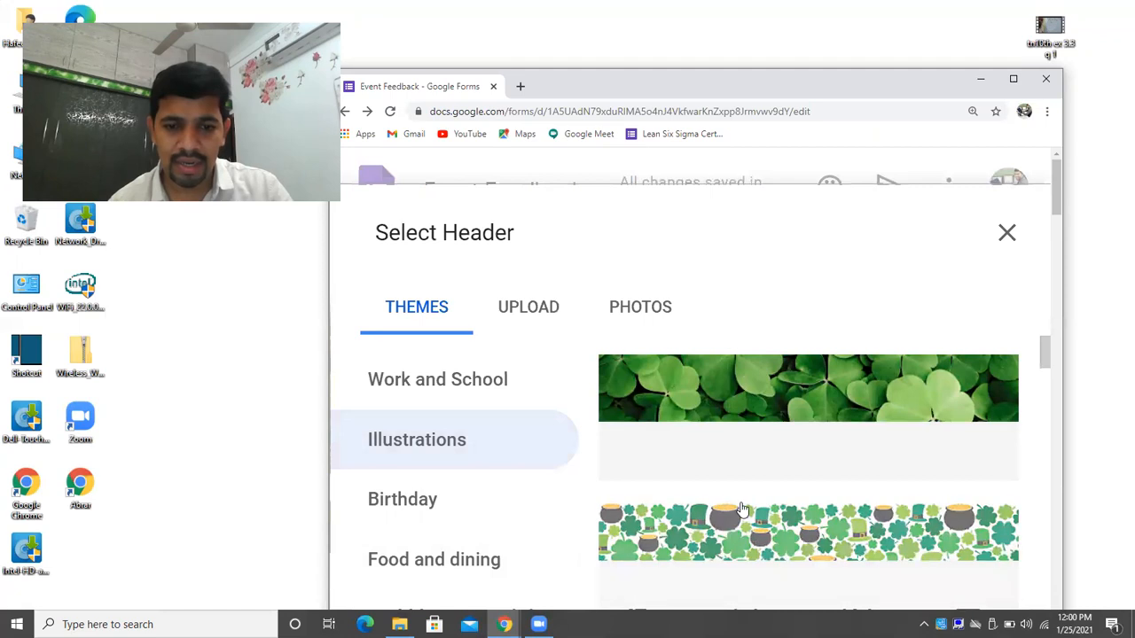
{"action": "left_click_drag", "start_coordinate": [1043, 363], "coordinate": [1043, 376]}
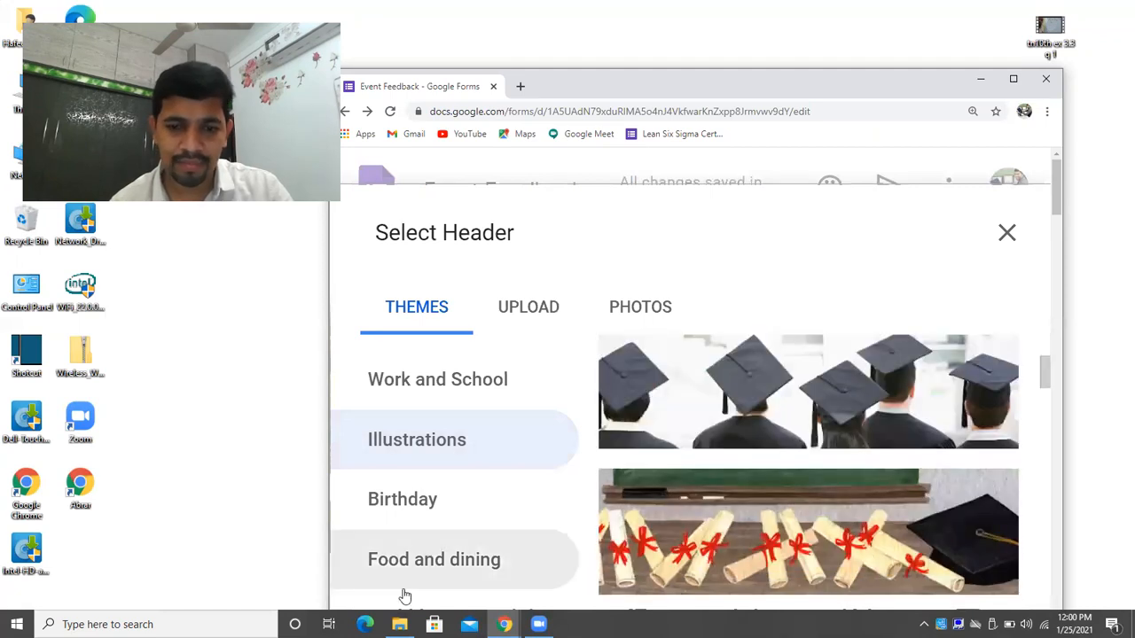
{"action": "left_click", "coordinate": [454, 562]}
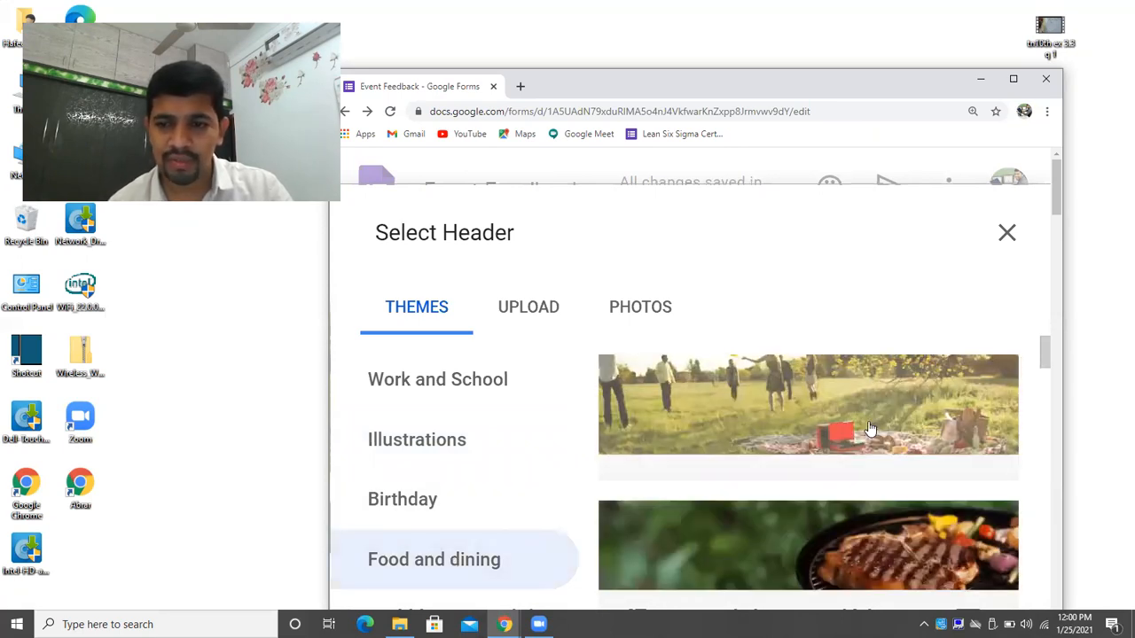
{"action": "left_click_drag", "start_coordinate": [1047, 355], "coordinate": [1047, 448]}
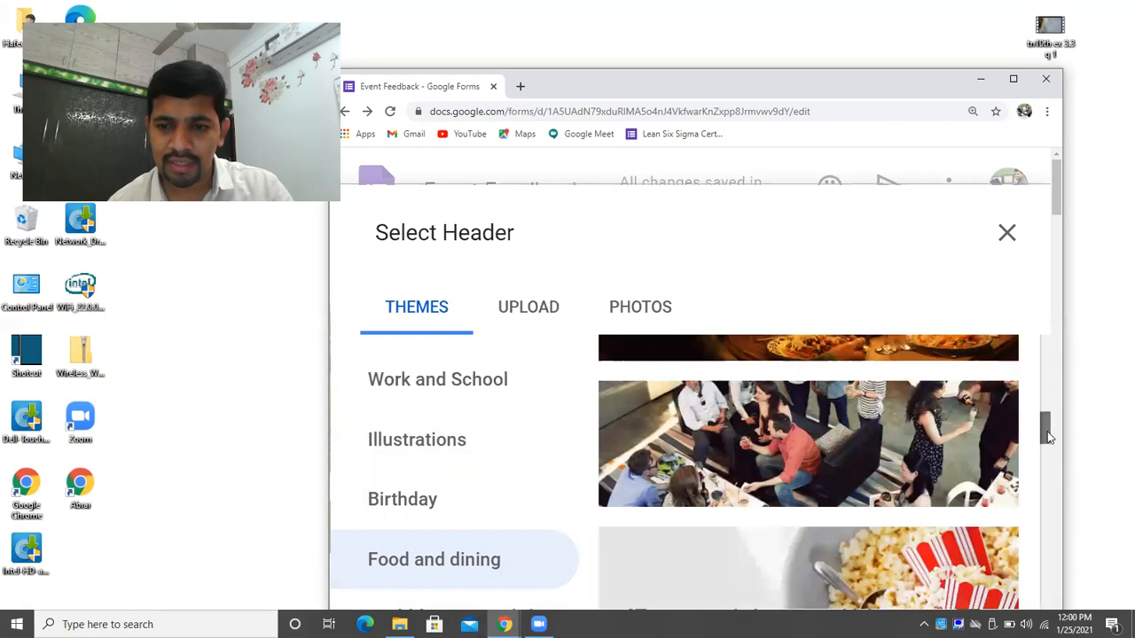
{"action": "left_click", "coordinate": [909, 432]}
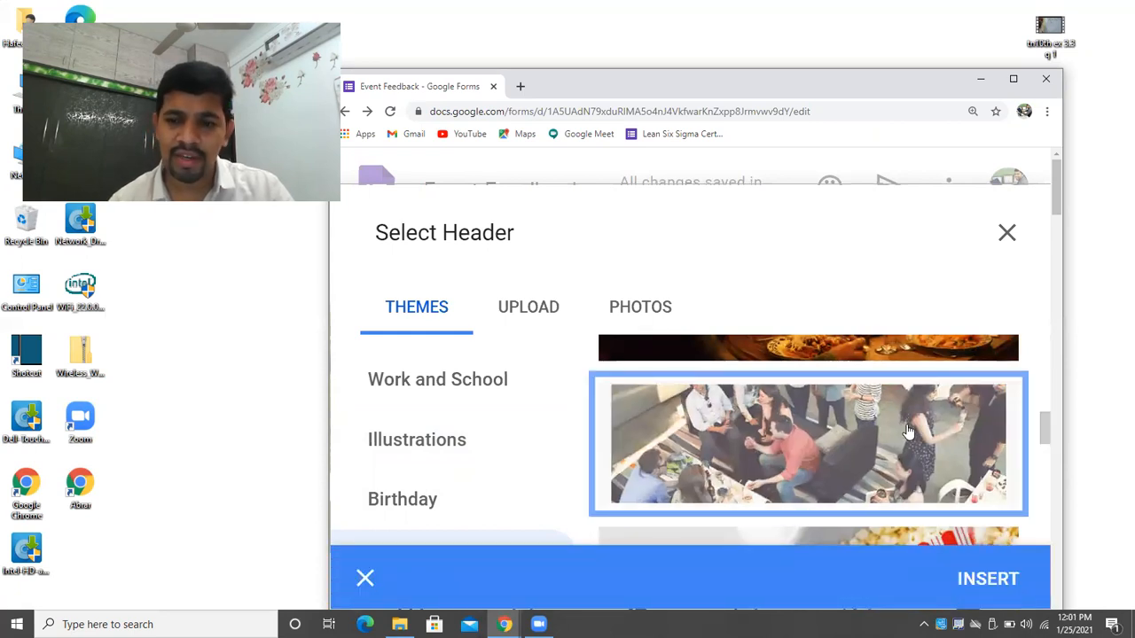
{"action": "left_click", "coordinate": [989, 582]}
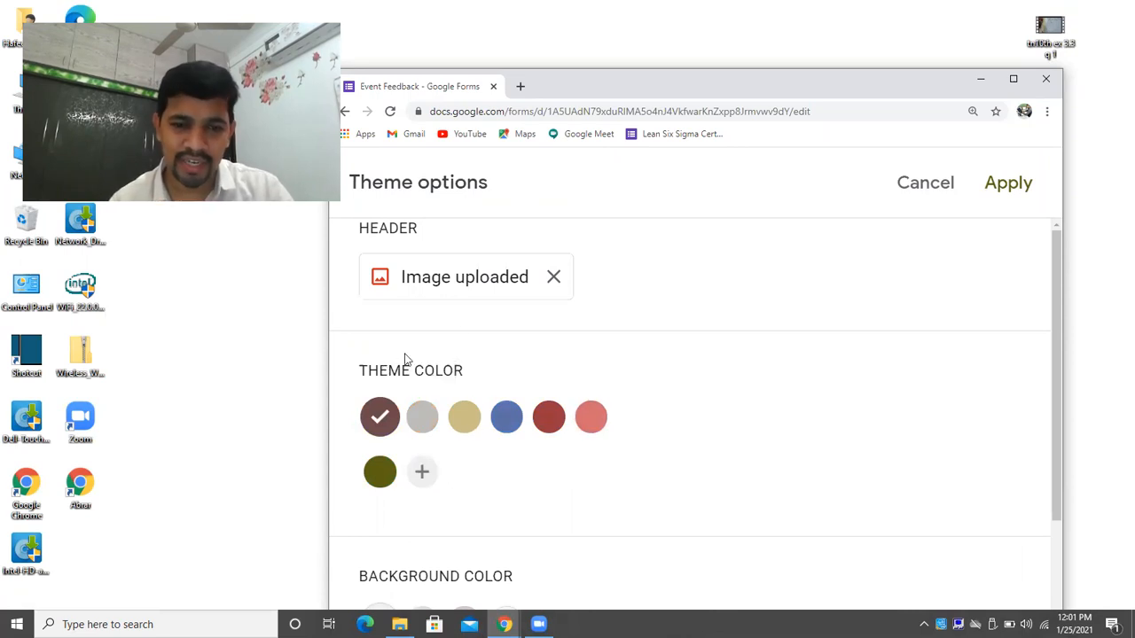
{"action": "left_click", "coordinate": [1018, 183]}
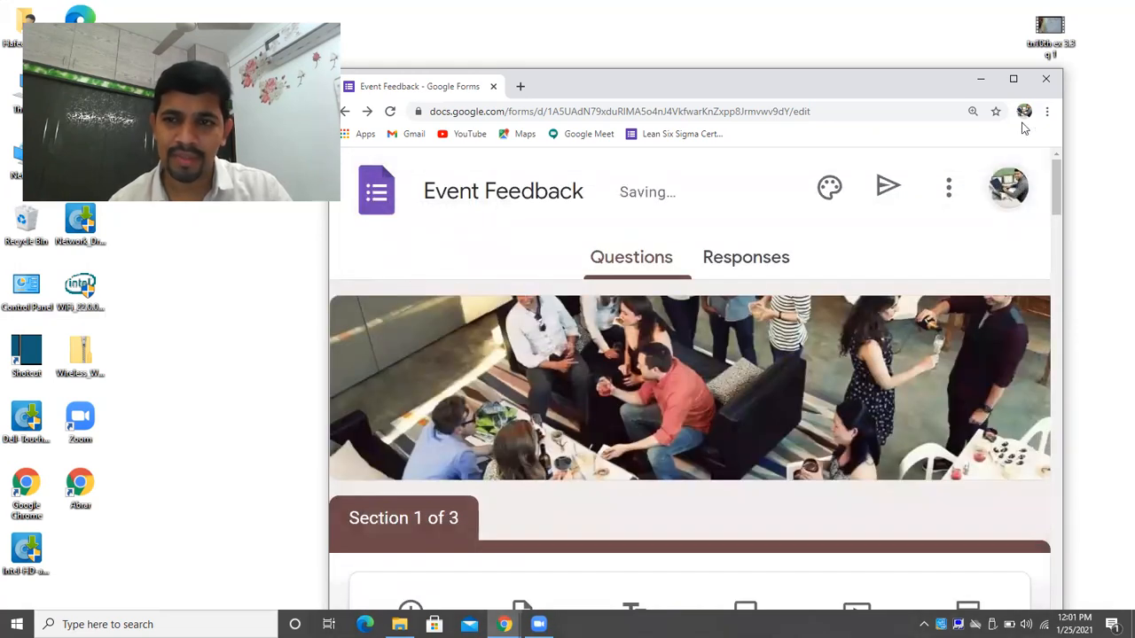
{"action": "left_click", "coordinate": [1013, 78]}
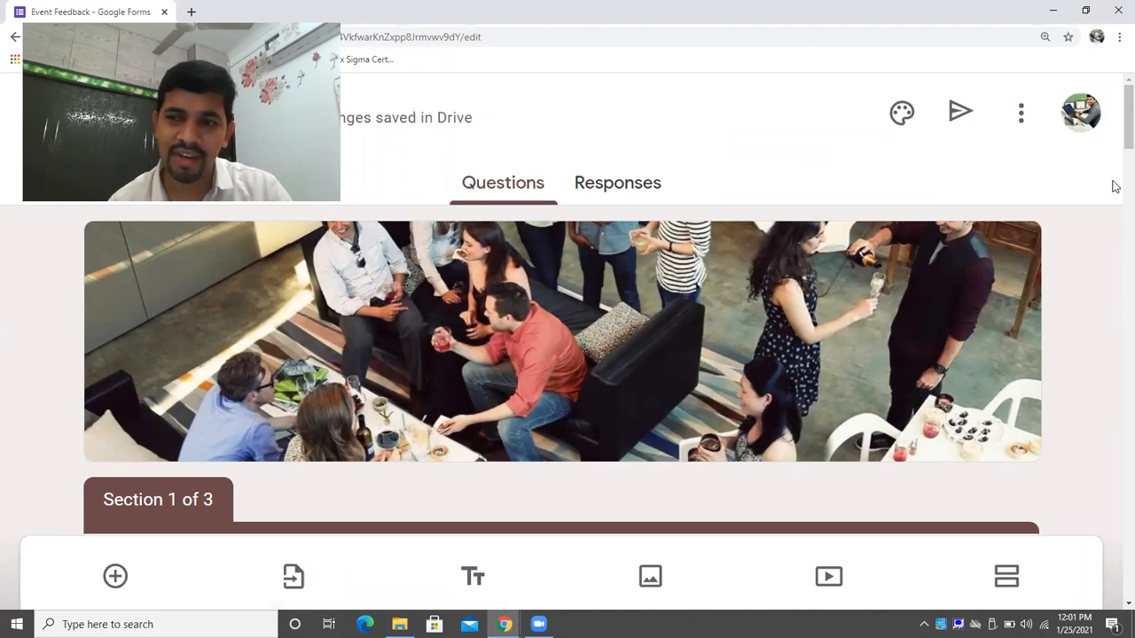
{"action": "scroll", "coordinate": [1114, 142], "scroll_direction": "down", "scroll_amount": 3}
{"action": "left_click_drag", "start_coordinate": [1115, 169], "coordinate": [1116, 89]}
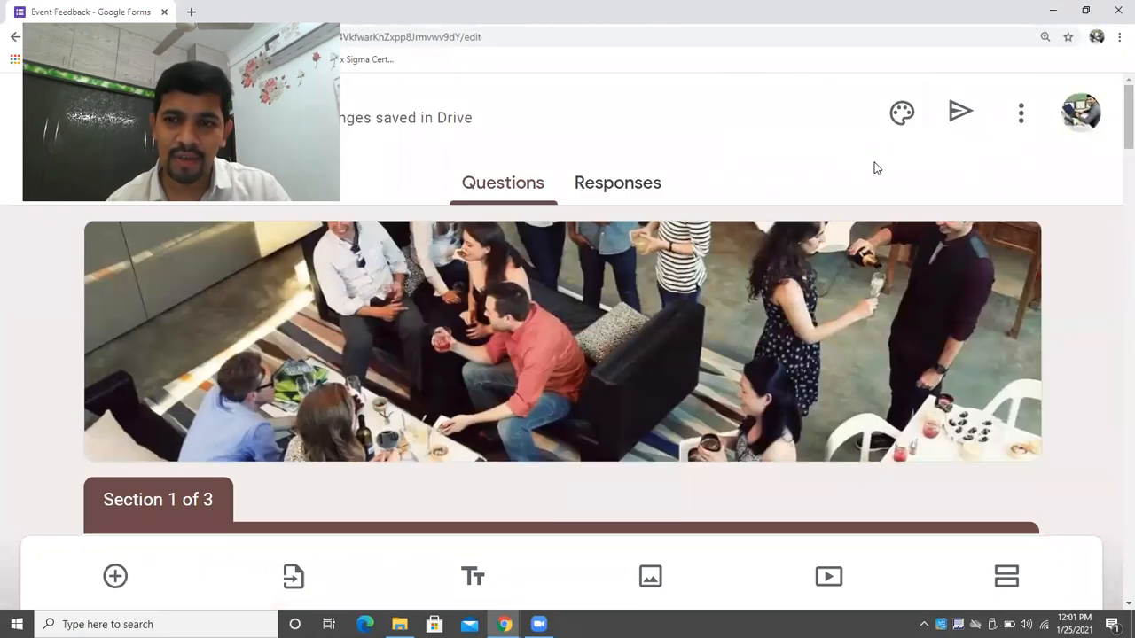
Set the email invite subject to 'Event feedback- Please take up the survey' and include the form.
{"action": "left_click", "coordinate": [955, 123]}
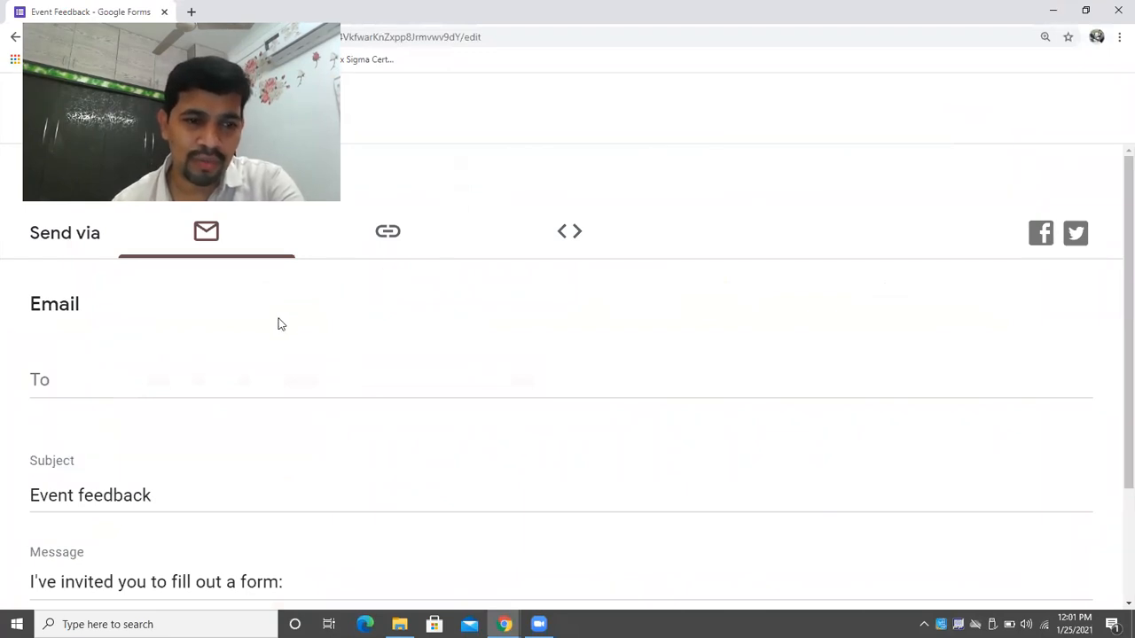
{"action": "left_click", "coordinate": [247, 376]}
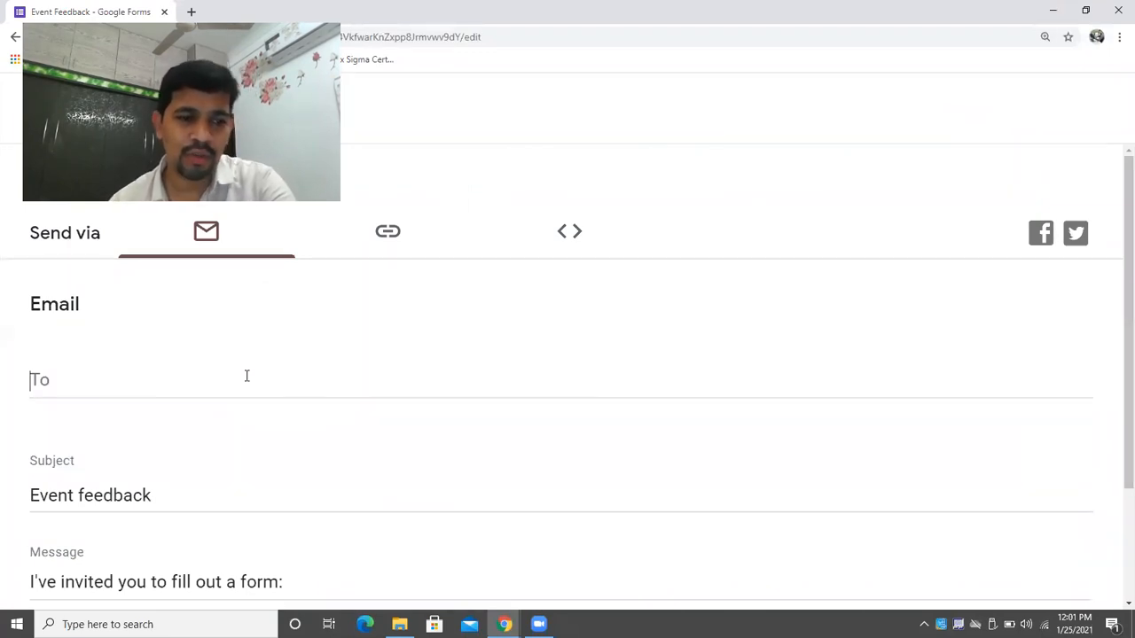
{"action": "left_click", "coordinate": [211, 503]}
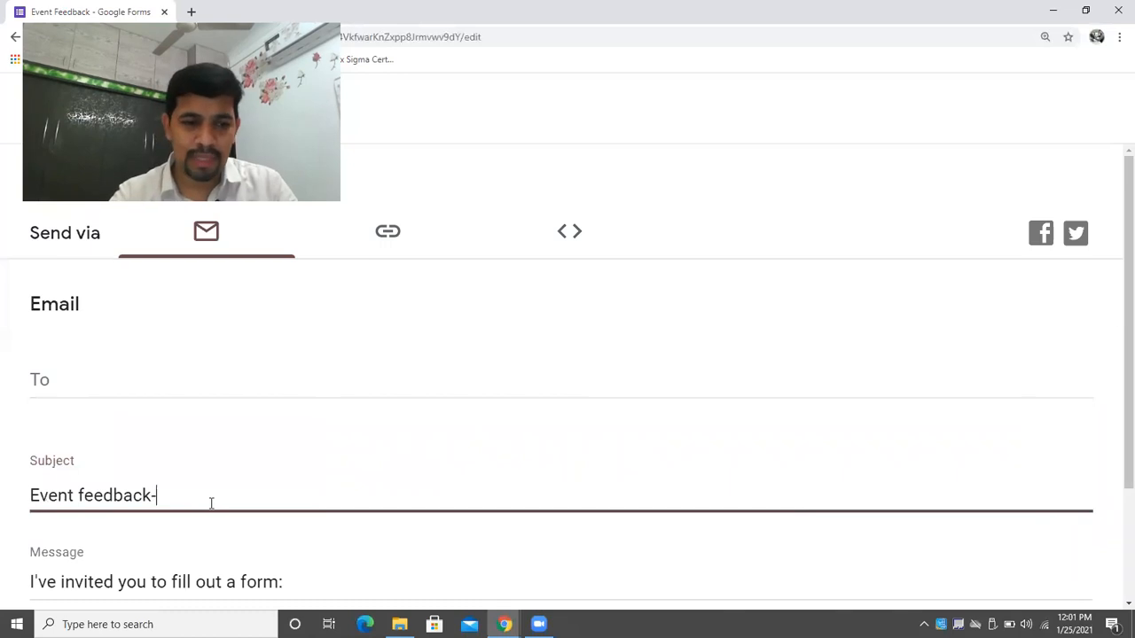
{"action": "type", "text": "pL"}
{"action": "key", "text": "BackSpace"}
{"action": "type", "text": "Please tak"}
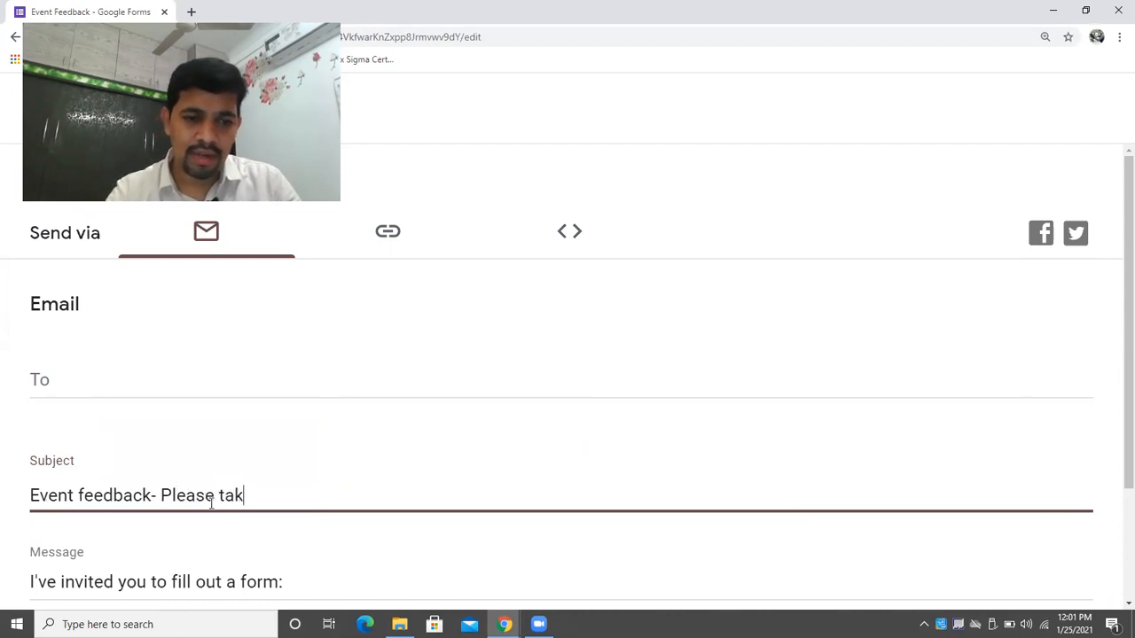
{"action": "type", "text": "e up the suyr"}
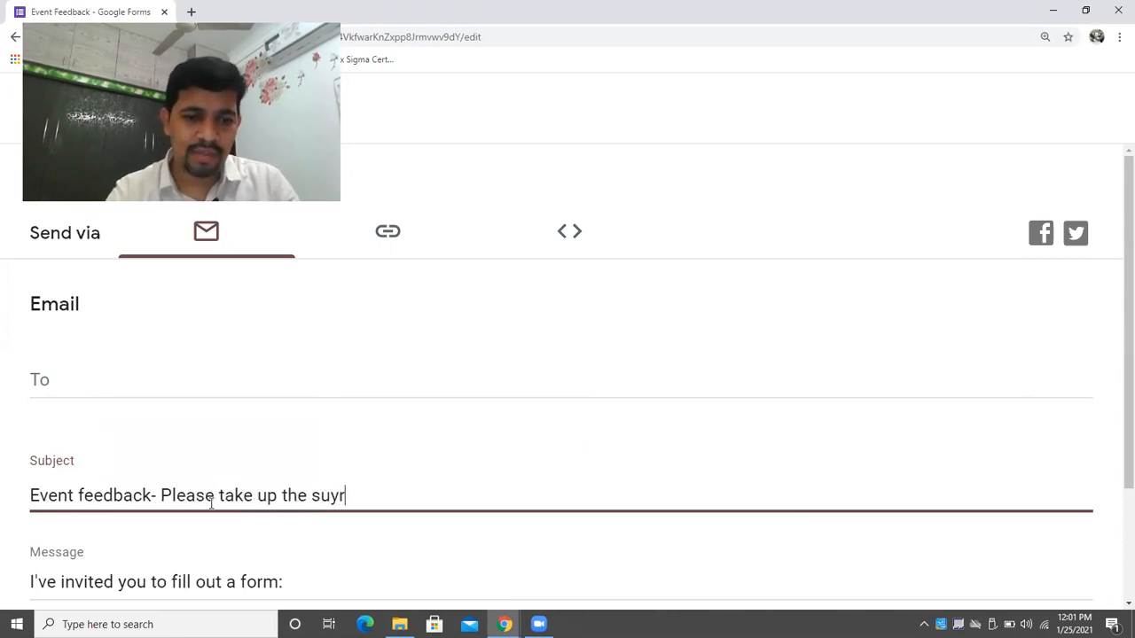
{"action": "key", "text": "BackSpace"}
{"action": "key", "text": "BackSpace"}
{"action": "type", "text": "rvey"}
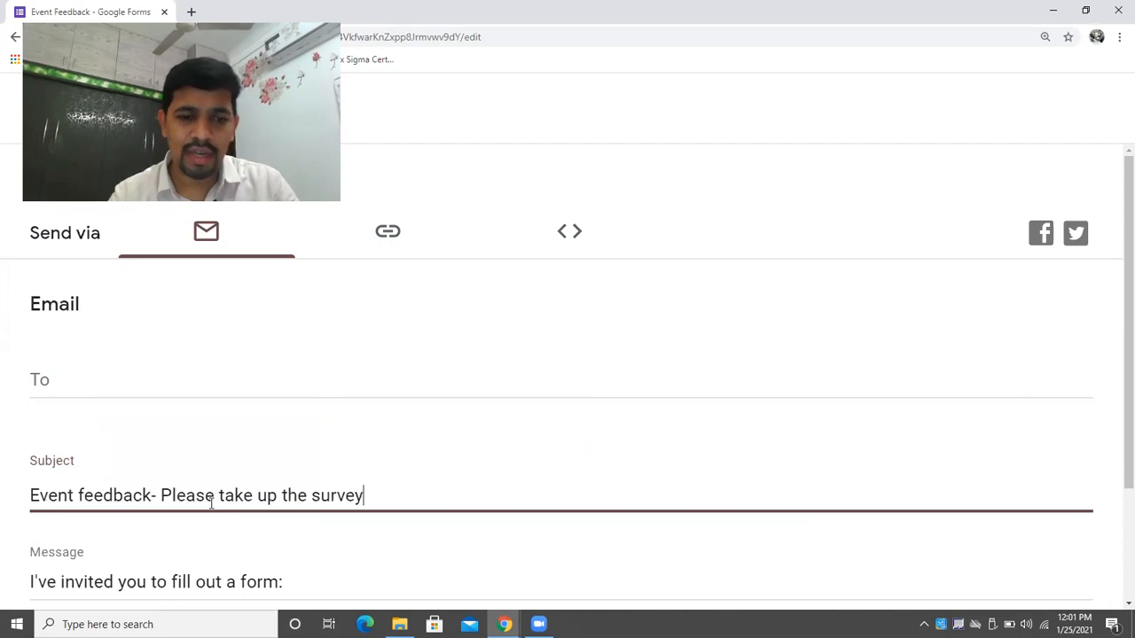
{"action": "left_click", "coordinate": [1112, 359]}
{"action": "scroll", "coordinate": [1113, 399], "scroll_direction": "down", "scroll_amount": 2}
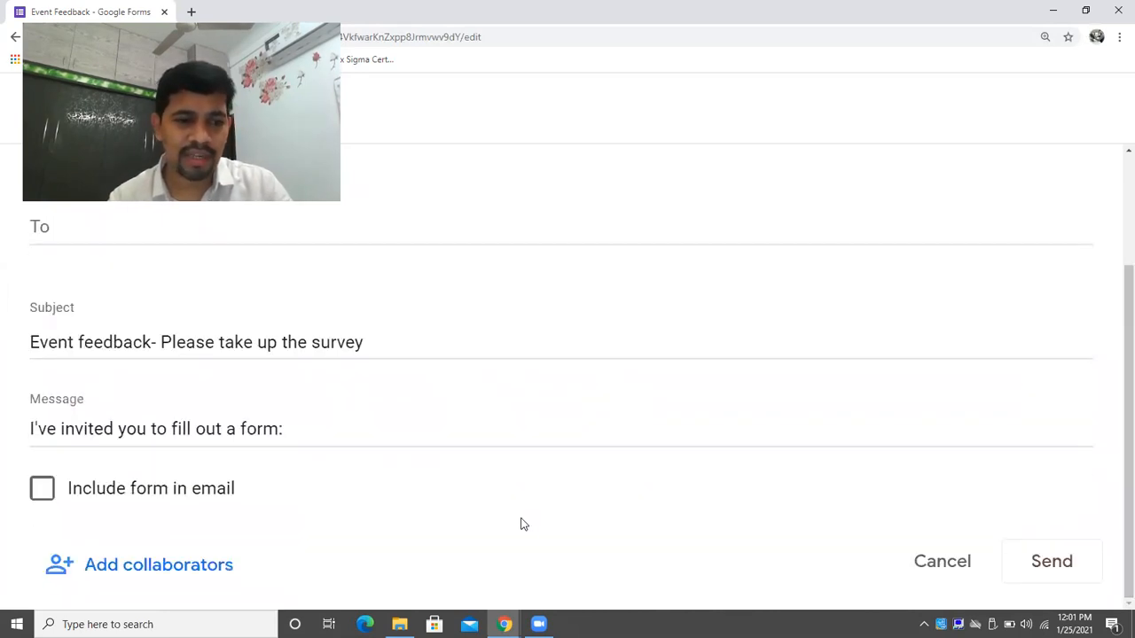
{"action": "left_click", "coordinate": [42, 494]}
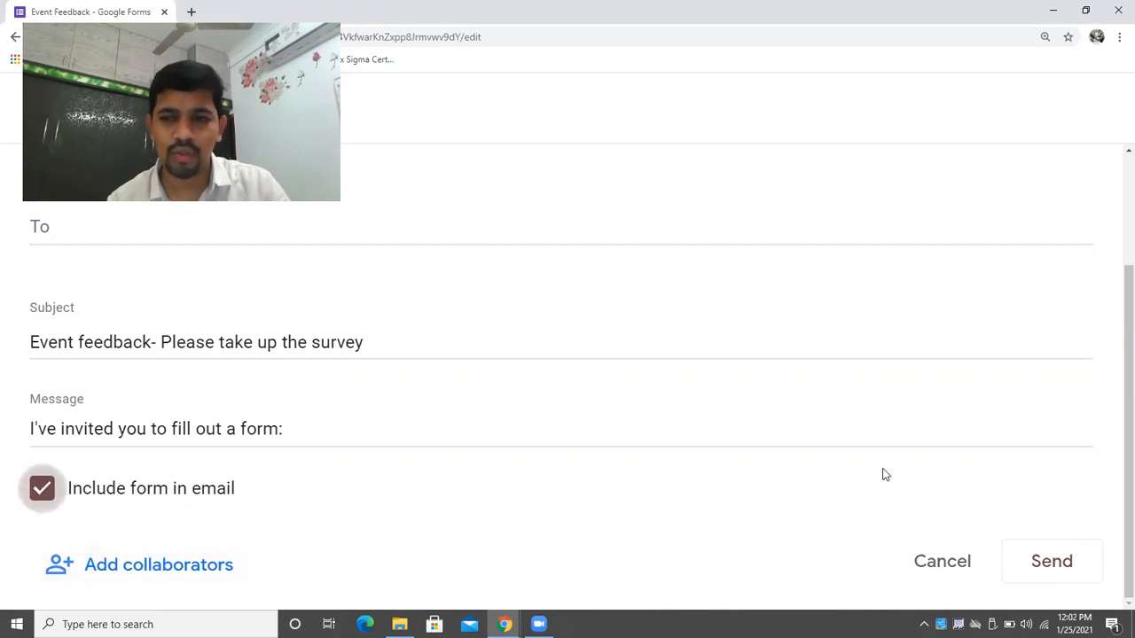
{"action": "scroll", "coordinate": [1114, 355], "scroll_direction": "up", "scroll_amount": 2}
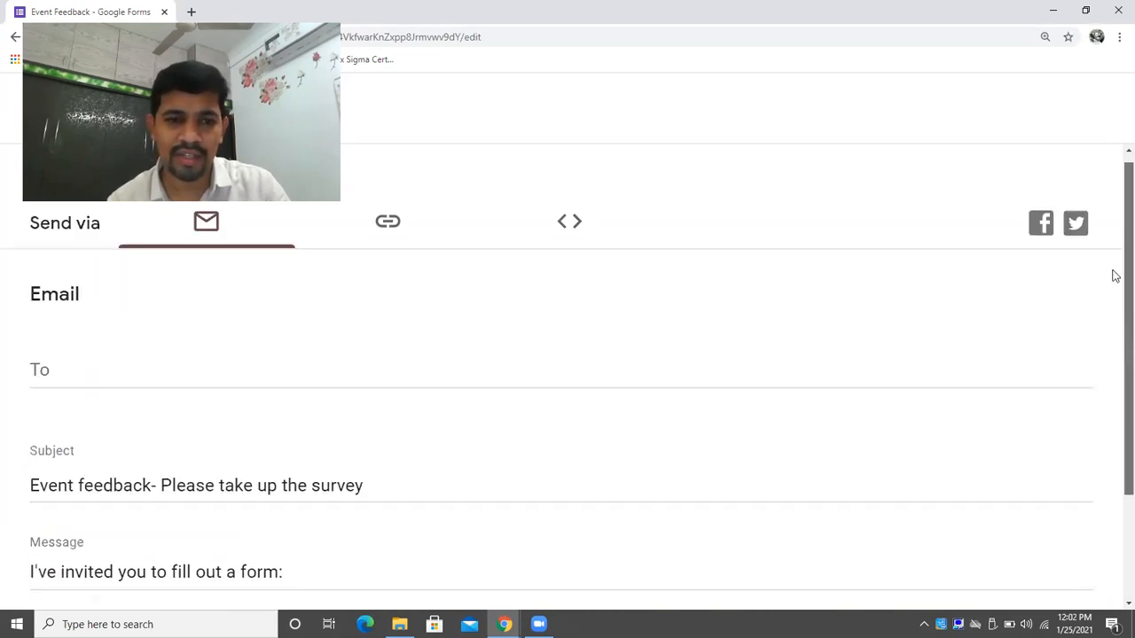
Copy the form's shortened link and view its embed code.
{"action": "left_click", "coordinate": [389, 241]}
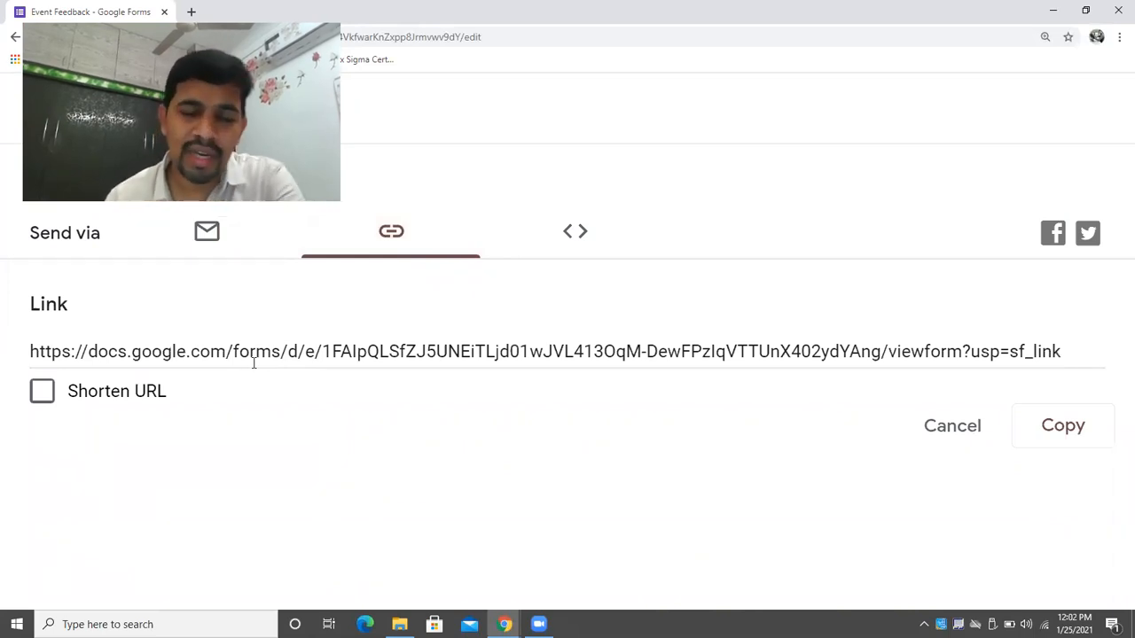
{"action": "left_click", "coordinate": [49, 393]}
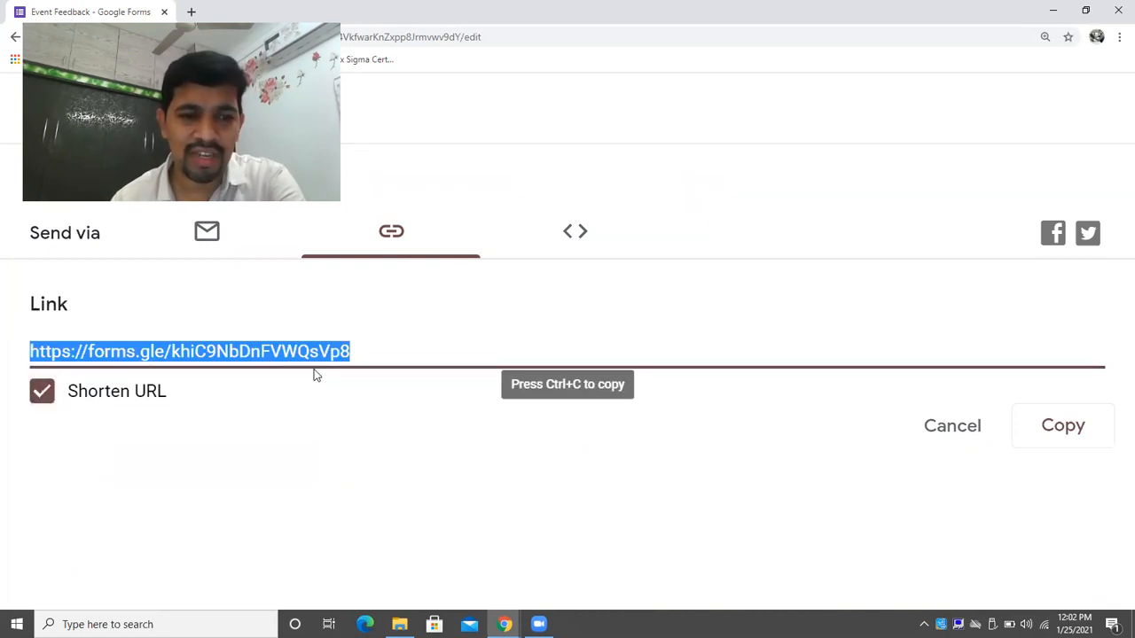
{"action": "left_click", "coordinate": [1092, 429]}
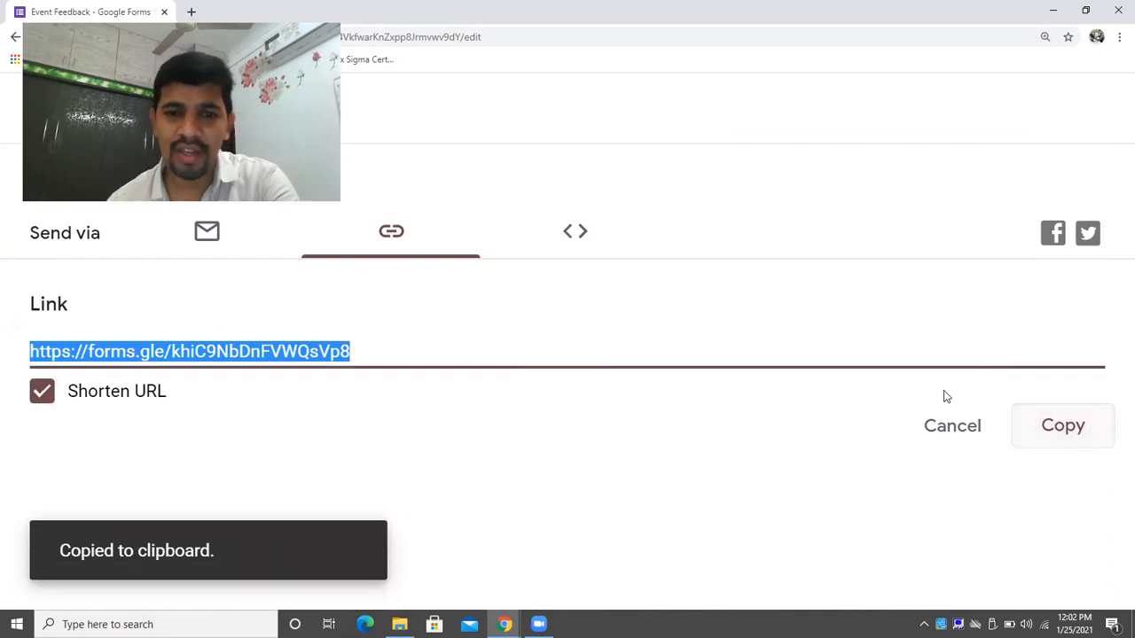
{"action": "left_click", "coordinate": [573, 236]}
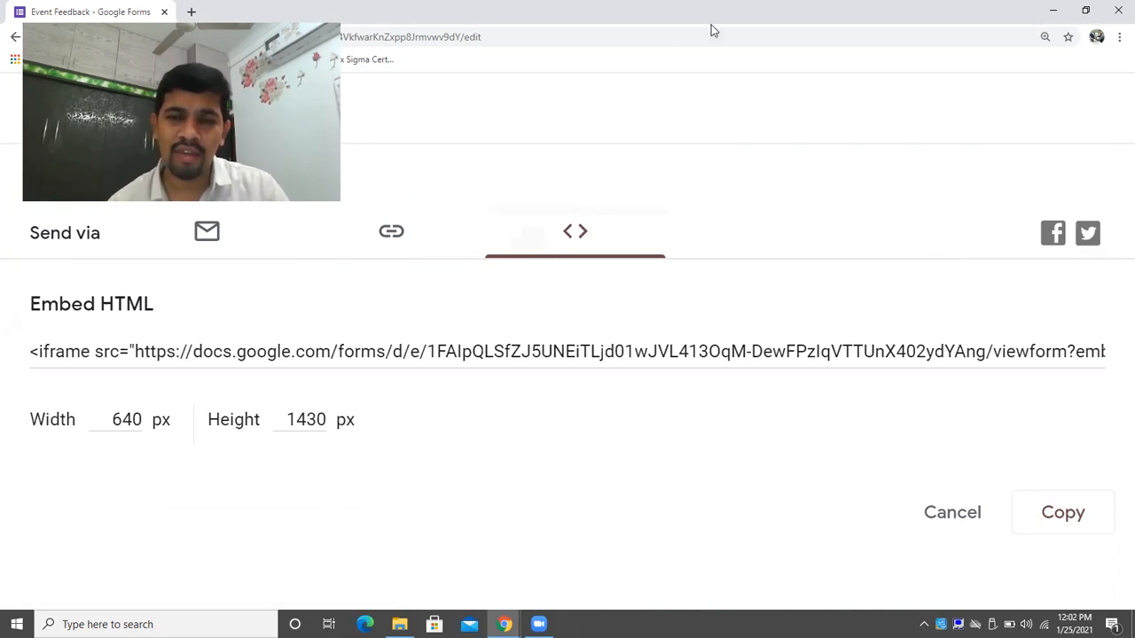
Load the copied form link in a new browser tab.
{"action": "left_click_drag", "start_coordinate": [710, 23], "coordinate": [738, 47]}
{"action": "left_click", "coordinate": [562, 49]}
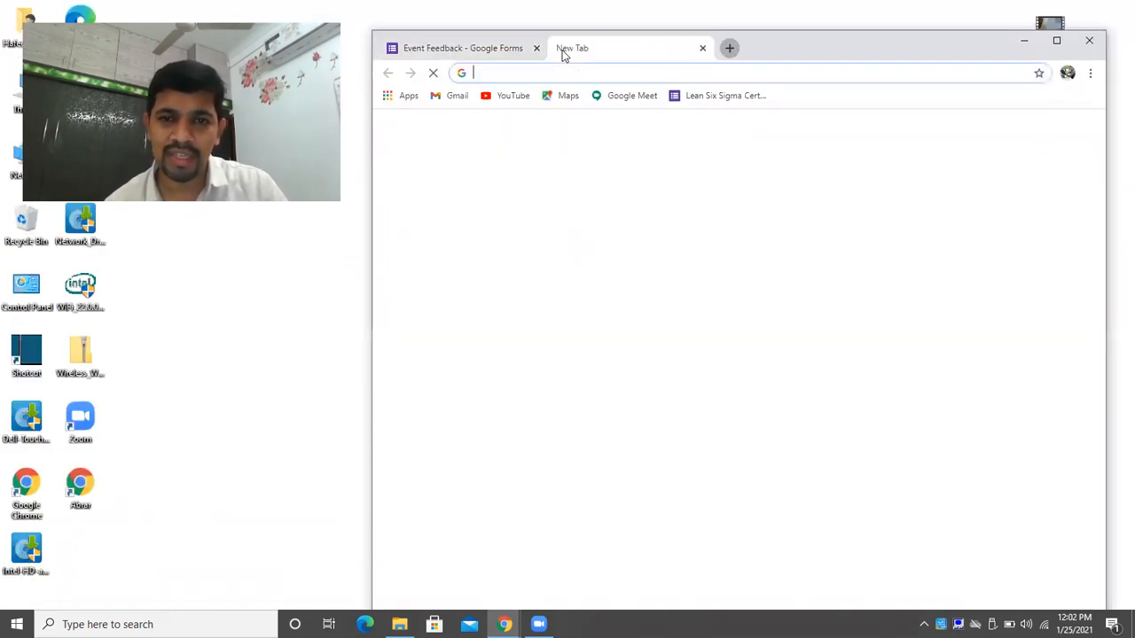
{"action": "key", "text": "ctrl+v"}
{"action": "key", "text": "Return"}
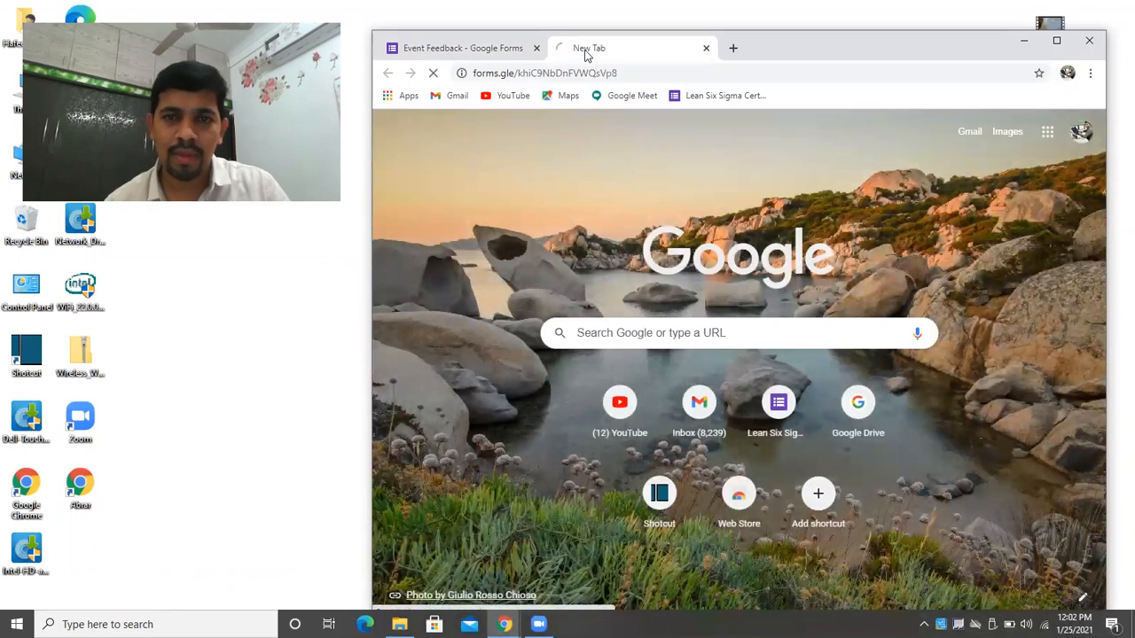
Rate the Youtube demo 5 and event satisfaction 5, then go to the next section.
{"action": "left_click", "coordinate": [1058, 40]}
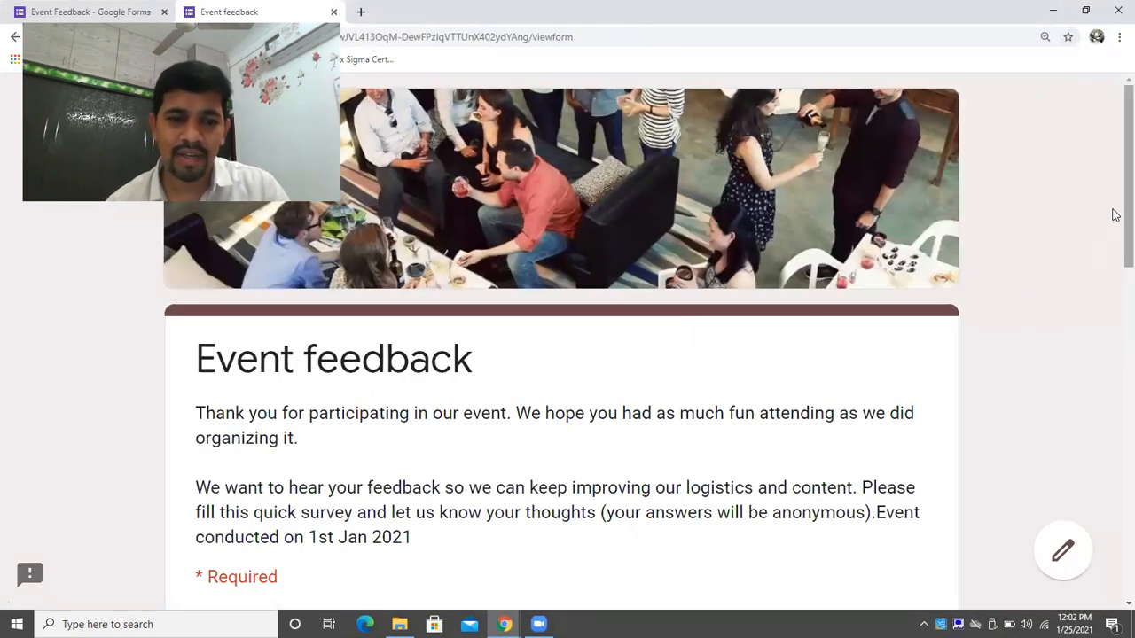
{"action": "scroll", "coordinate": [1115, 223], "scroll_direction": "down", "scroll_amount": 2}
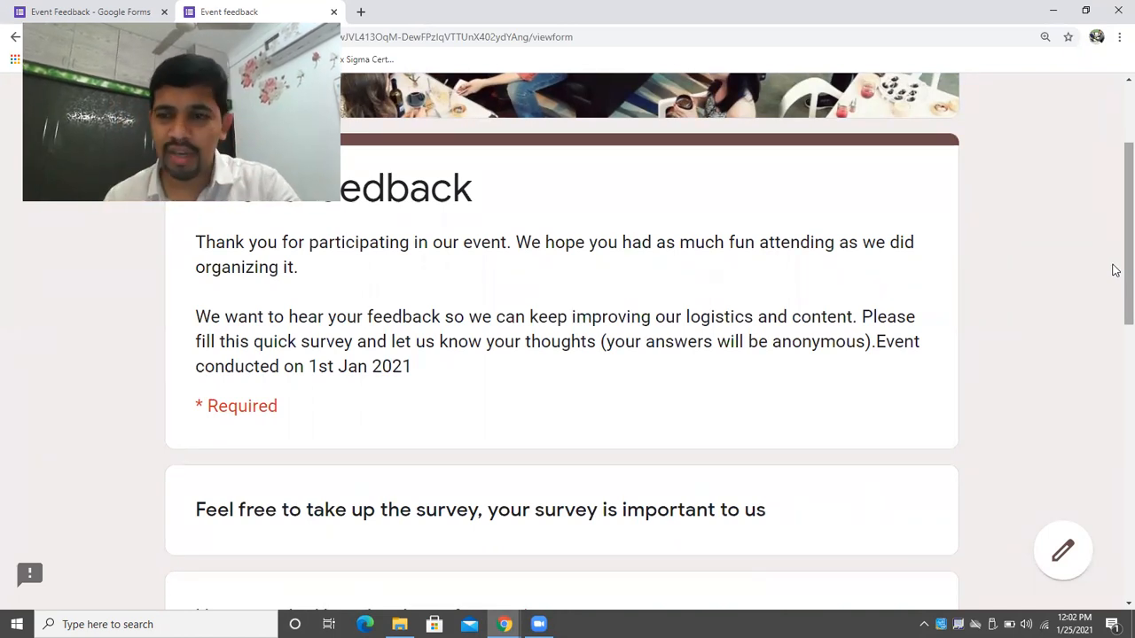
{"action": "scroll", "coordinate": [1115, 289], "scroll_direction": "down", "scroll_amount": 1}
{"action": "scroll", "coordinate": [1115, 289], "scroll_direction": "down", "scroll_amount": 3}
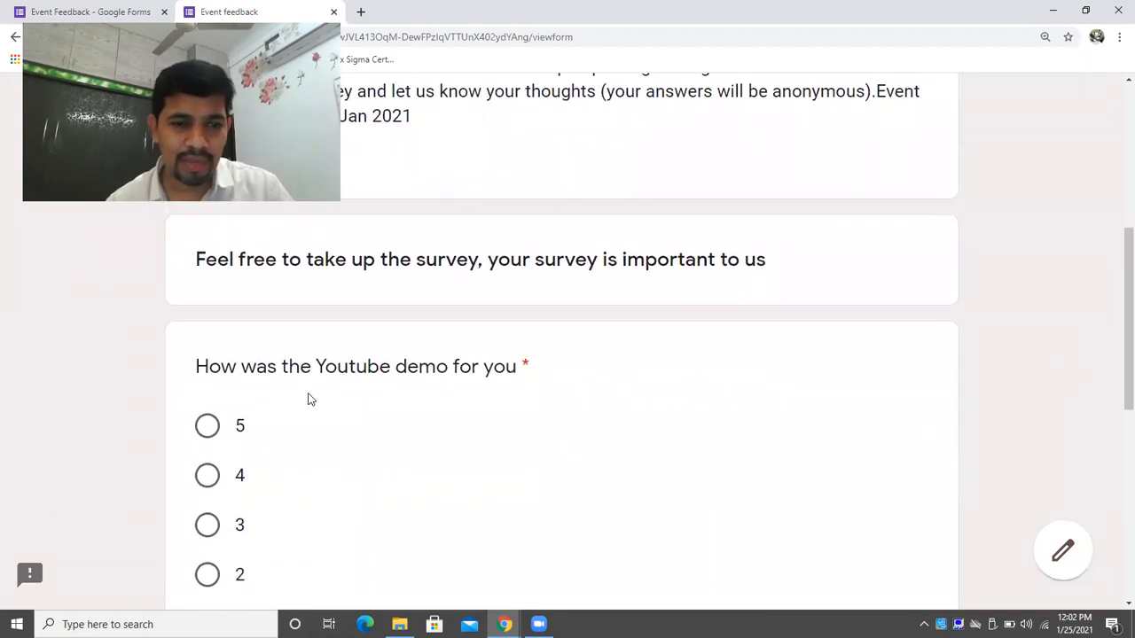
{"action": "left_click", "coordinate": [207, 425]}
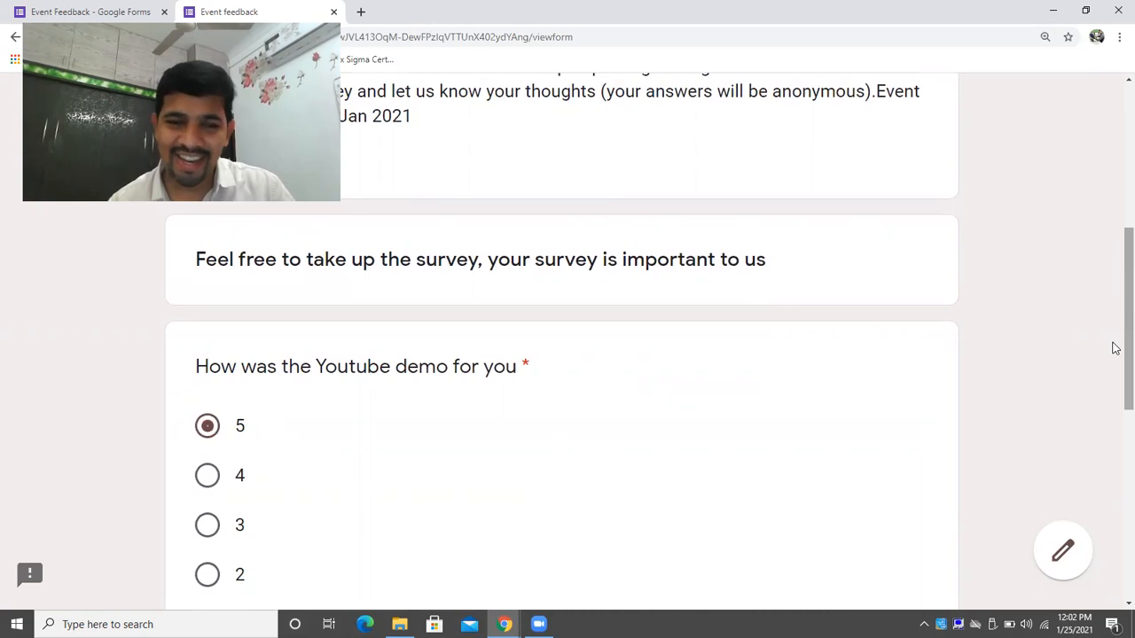
{"action": "scroll", "coordinate": [1115, 348], "scroll_direction": "down", "scroll_amount": 5}
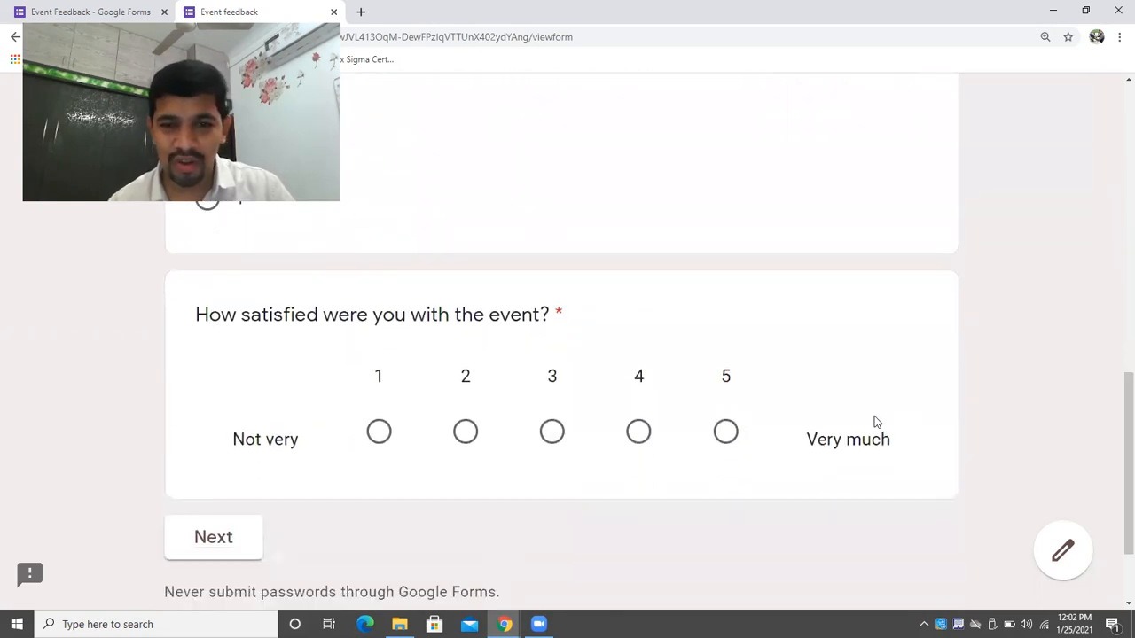
{"action": "left_click", "coordinate": [736, 434]}
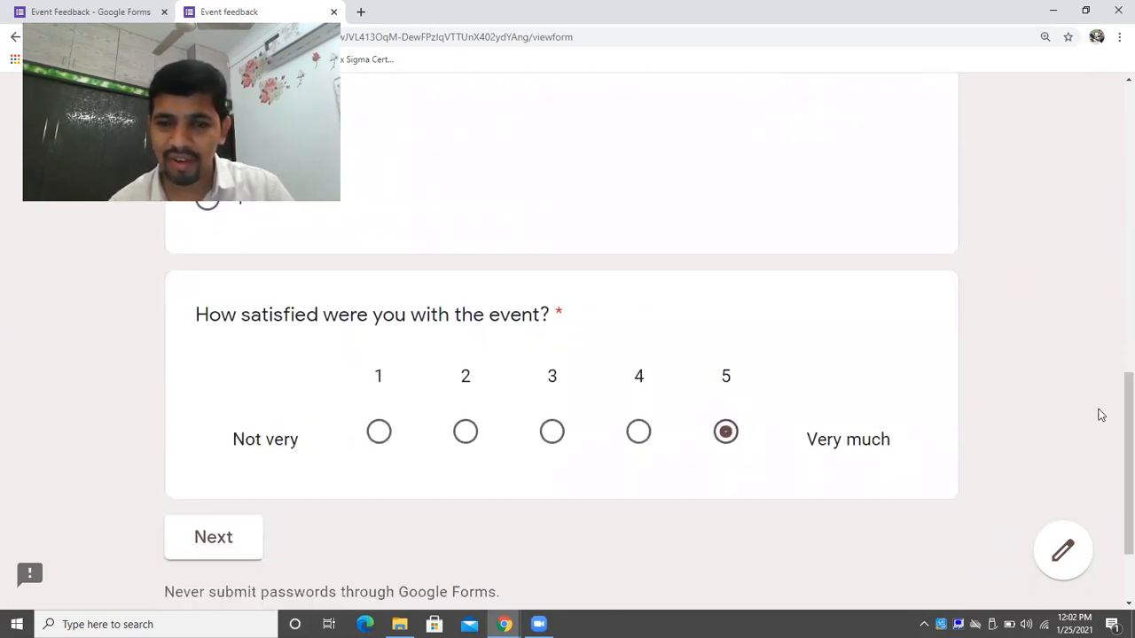
{"action": "left_click", "coordinate": [250, 532]}
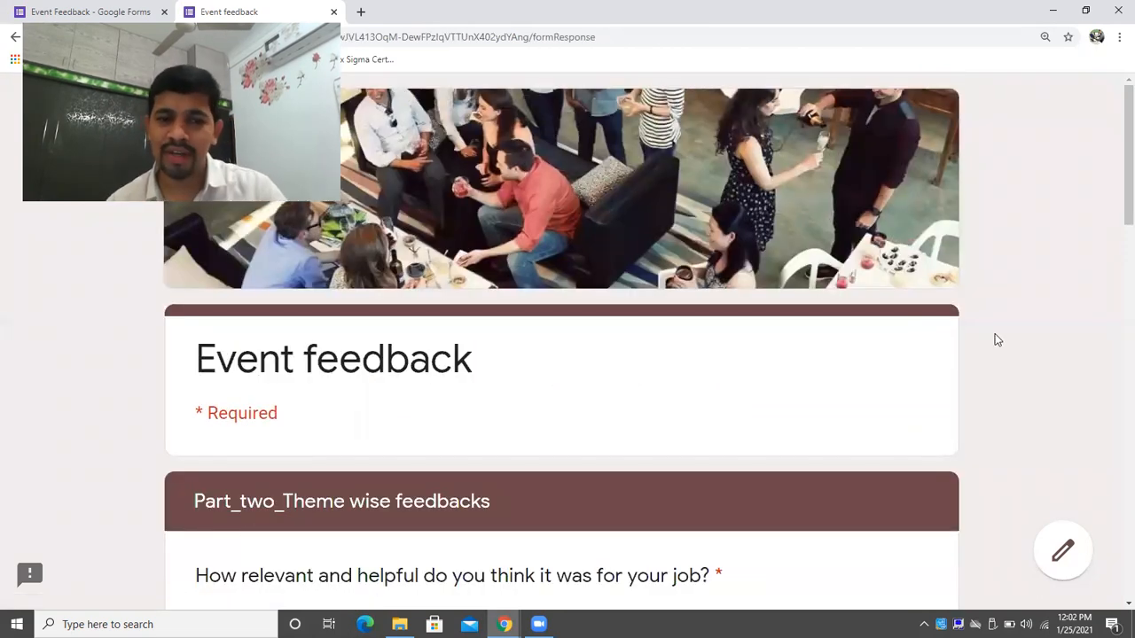
Rate job relevance 5 and enter the key takeaway 'Lot of learnings'.
{"action": "scroll", "coordinate": [1115, 248], "scroll_direction": "down", "scroll_amount": 4}
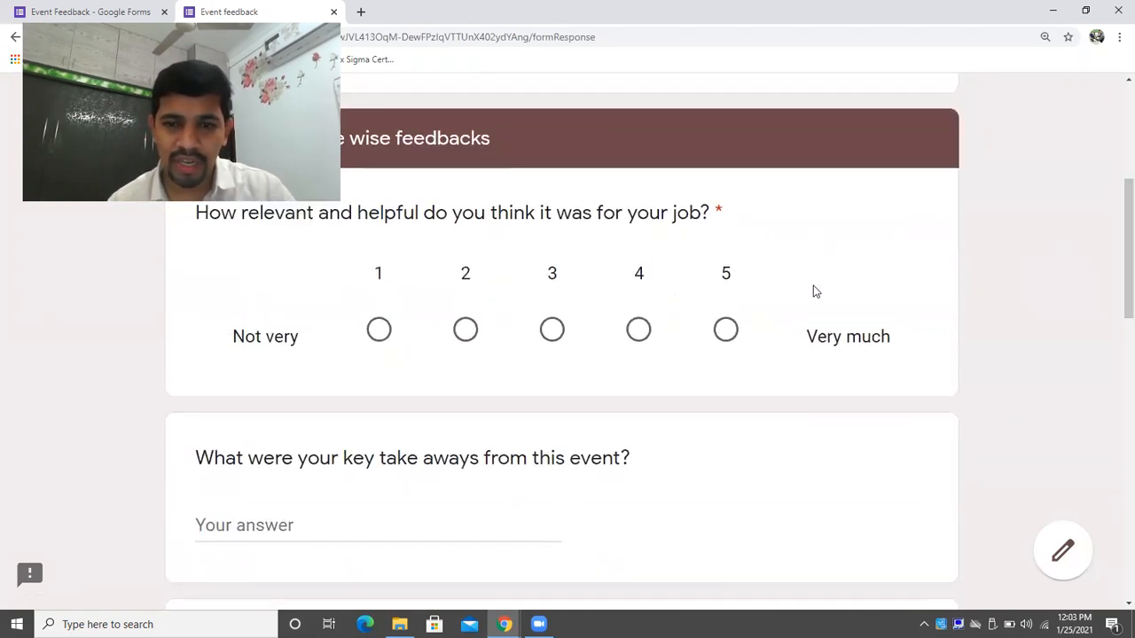
{"action": "left_click", "coordinate": [734, 335]}
{"action": "scroll", "coordinate": [1114, 314], "scroll_direction": "down", "scroll_amount": 2}
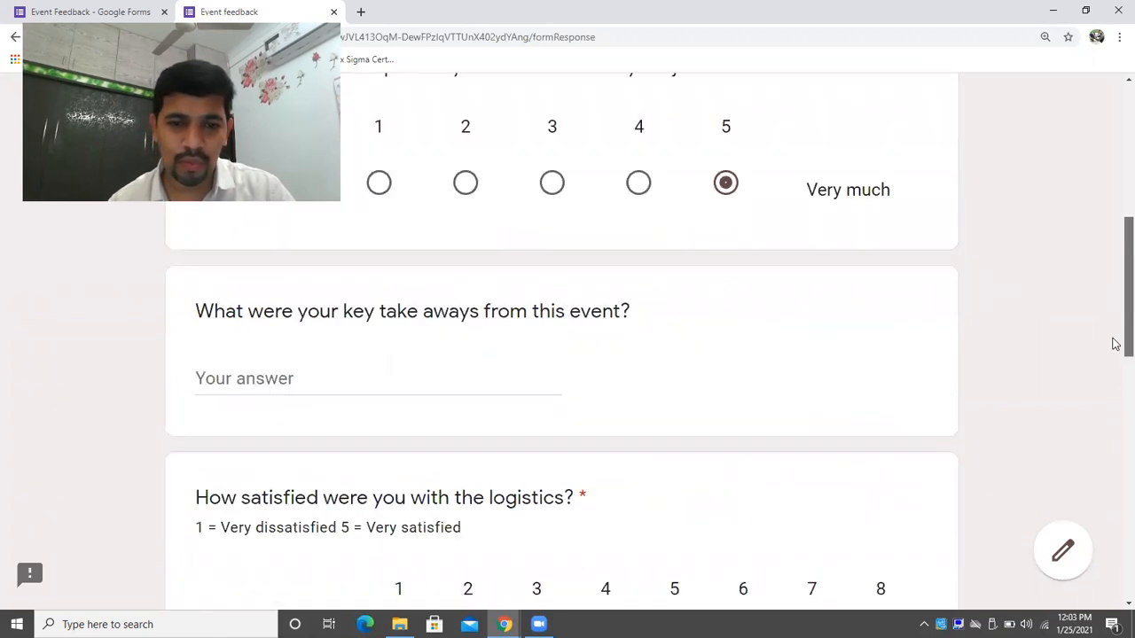
{"action": "left_click", "coordinate": [530, 369]}
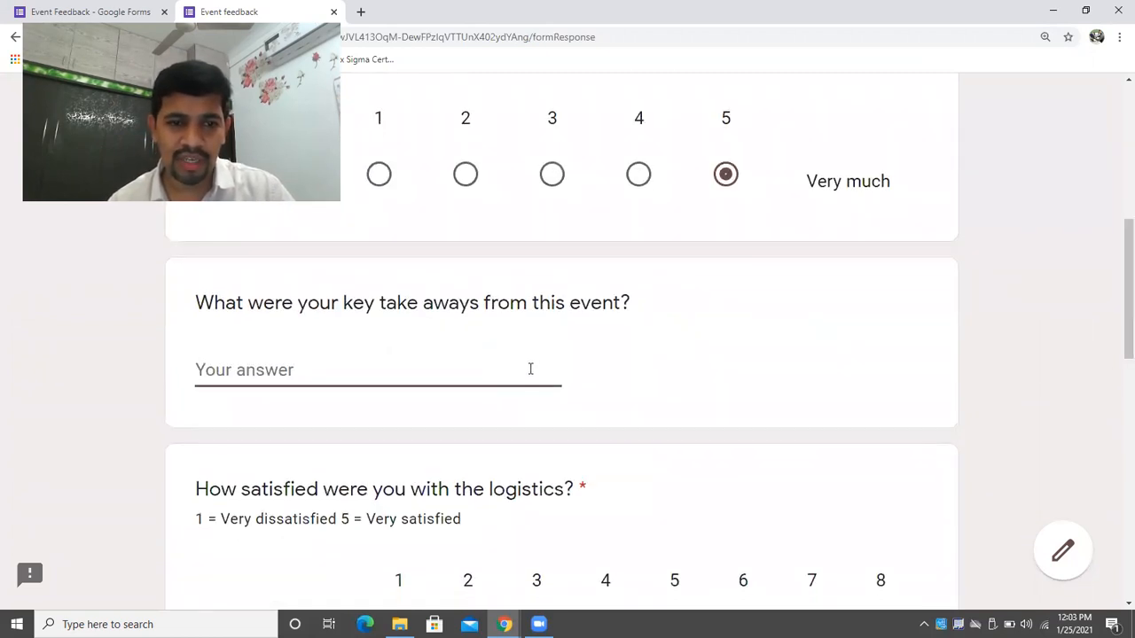
{"action": "type", "text": "Lot of learn"}
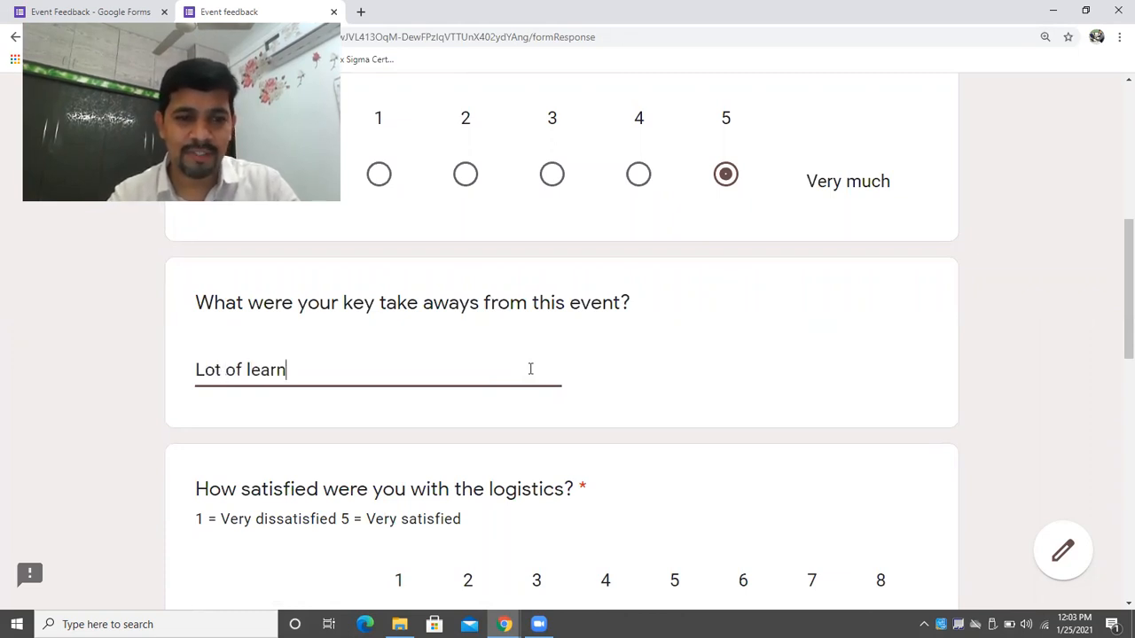
{"action": "type", "text": "ungs.."}
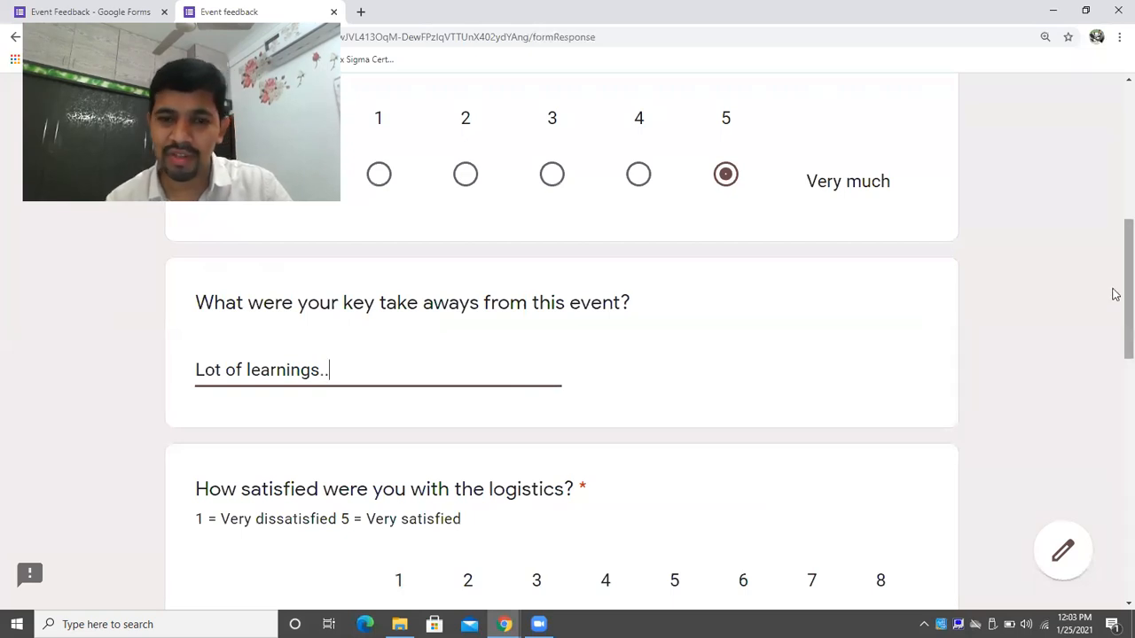
Rate Accommodation, Welcome kit, Communication emails, Transportation, Welcome activity, Venue, Activities and Closing ceremony 8.
{"action": "left_click_drag", "start_coordinate": [1114, 291], "coordinate": [1115, 373]}
{"action": "left_click", "coordinate": [878, 342]}
{"action": "left_click", "coordinate": [880, 406]}
{"action": "left_click", "coordinate": [879, 479]}
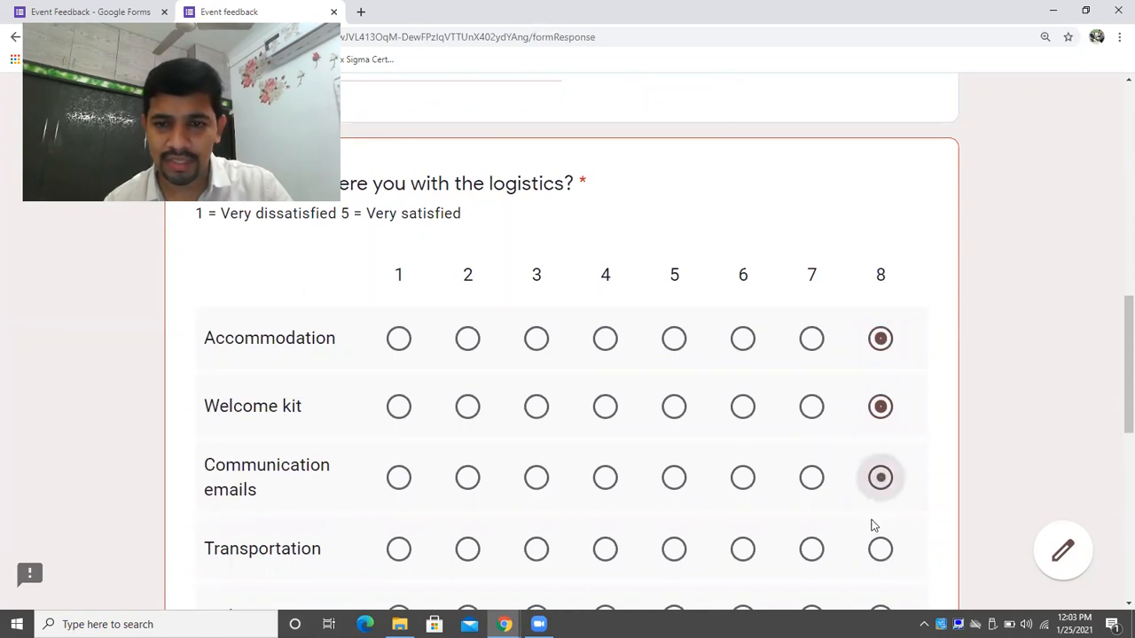
{"action": "left_click", "coordinate": [879, 548]}
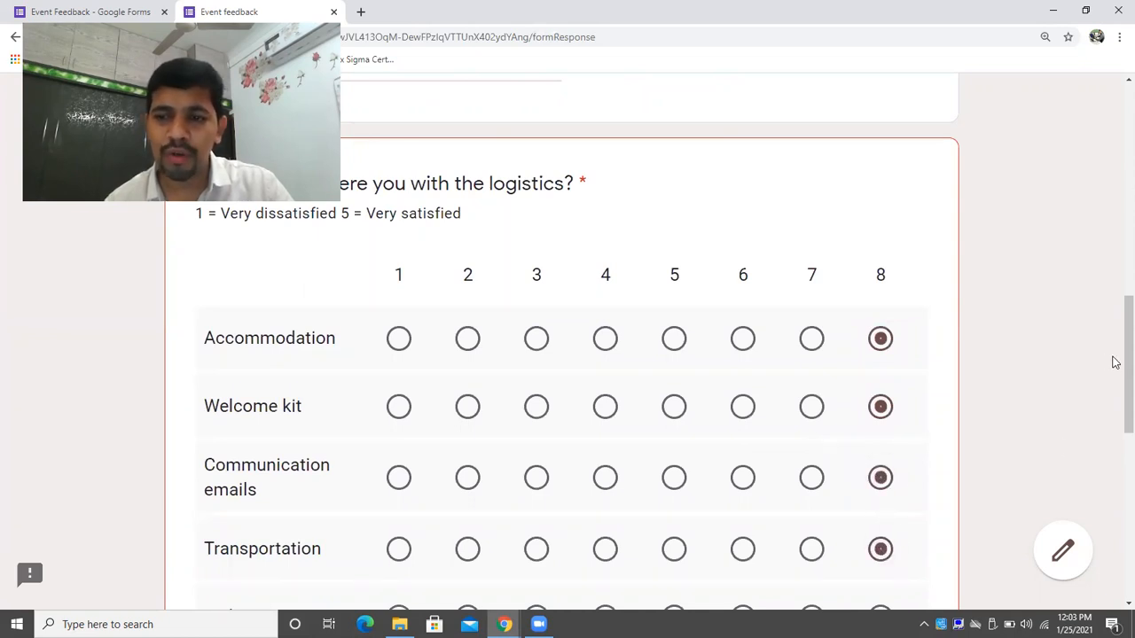
{"action": "left_click_drag", "start_coordinate": [1114, 363], "coordinate": [1114, 423]}
{"action": "left_click", "coordinate": [882, 362]}
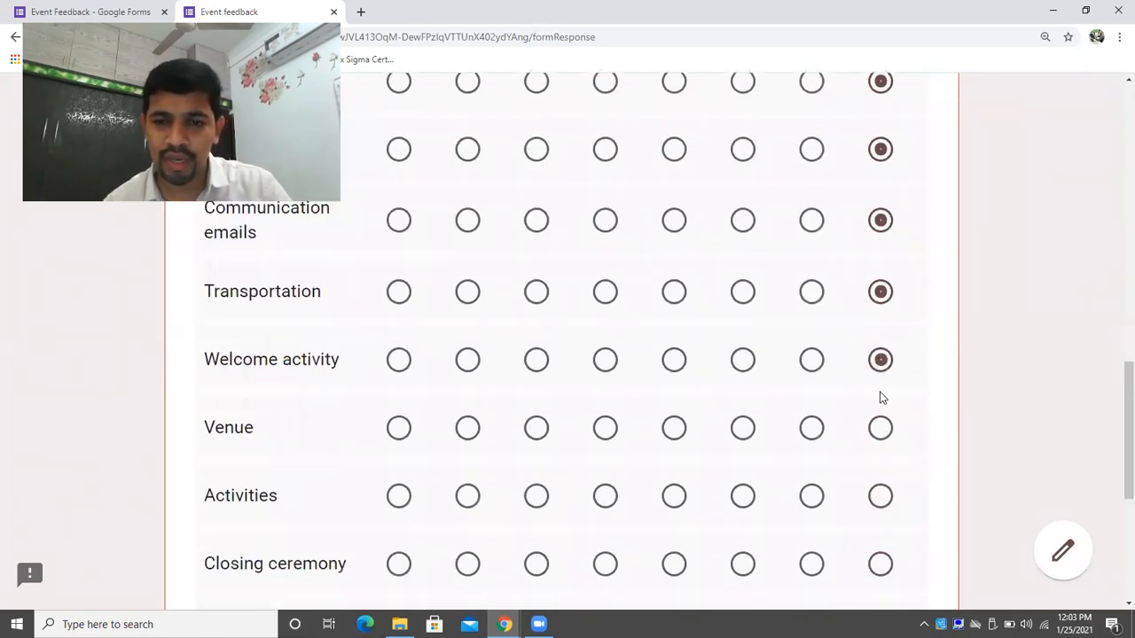
{"action": "left_click", "coordinate": [882, 427]}
{"action": "left_click", "coordinate": [879, 497]}
{"action": "left_click", "coordinate": [890, 555]}
Rate the missed Contacts/available iinfo row 8 and continue to the next section.
{"action": "left_click_drag", "start_coordinate": [1114, 387], "coordinate": [1114, 499]}
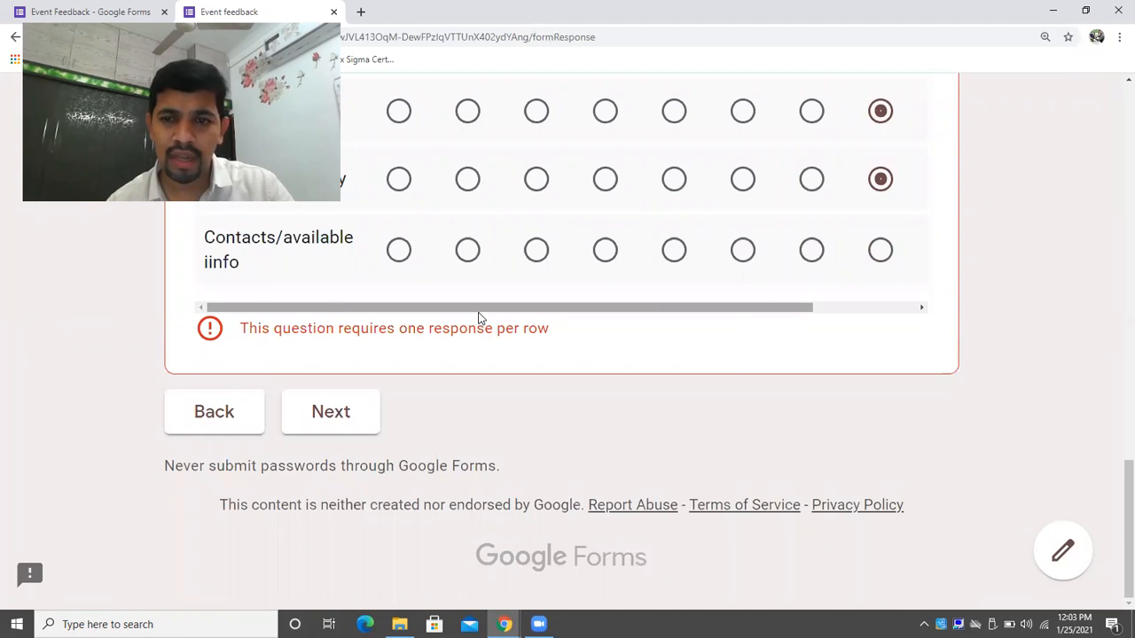
{"action": "left_click_drag", "start_coordinate": [476, 307], "coordinate": [756, 321]}
{"action": "mouse_move", "coordinate": [1114, 511]}
{"action": "left_mouse_down"}
{"action": "mouse_move", "coordinate": [1114, 296]}
{"action": "mouse_move", "coordinate": [1114, 509]}
{"action": "left_mouse_up"}
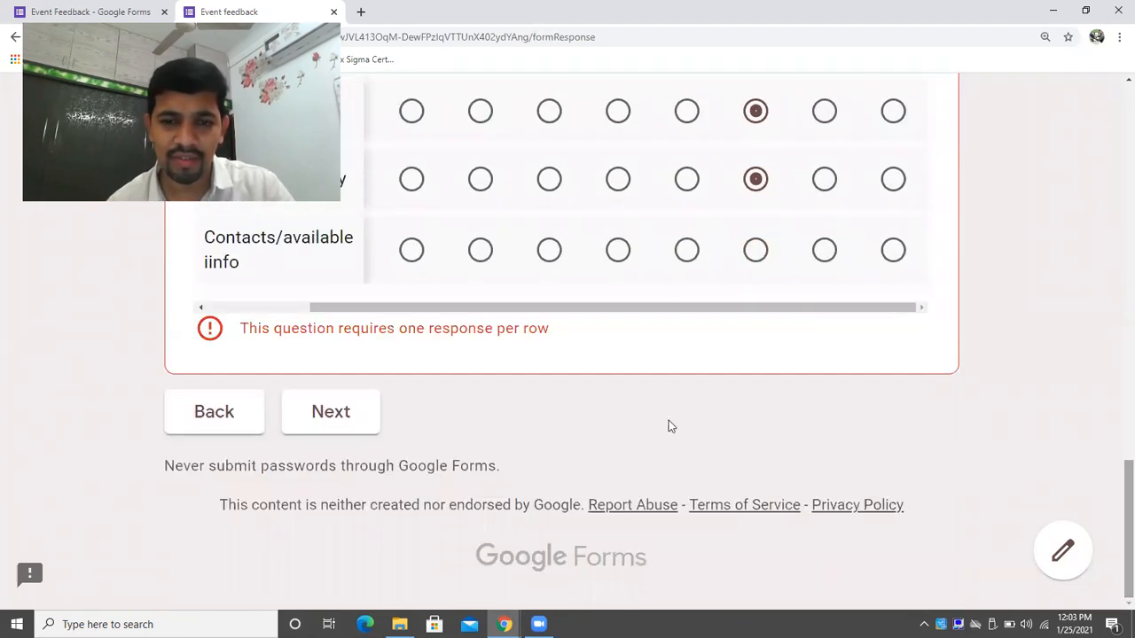
{"action": "left_click", "coordinate": [337, 416]}
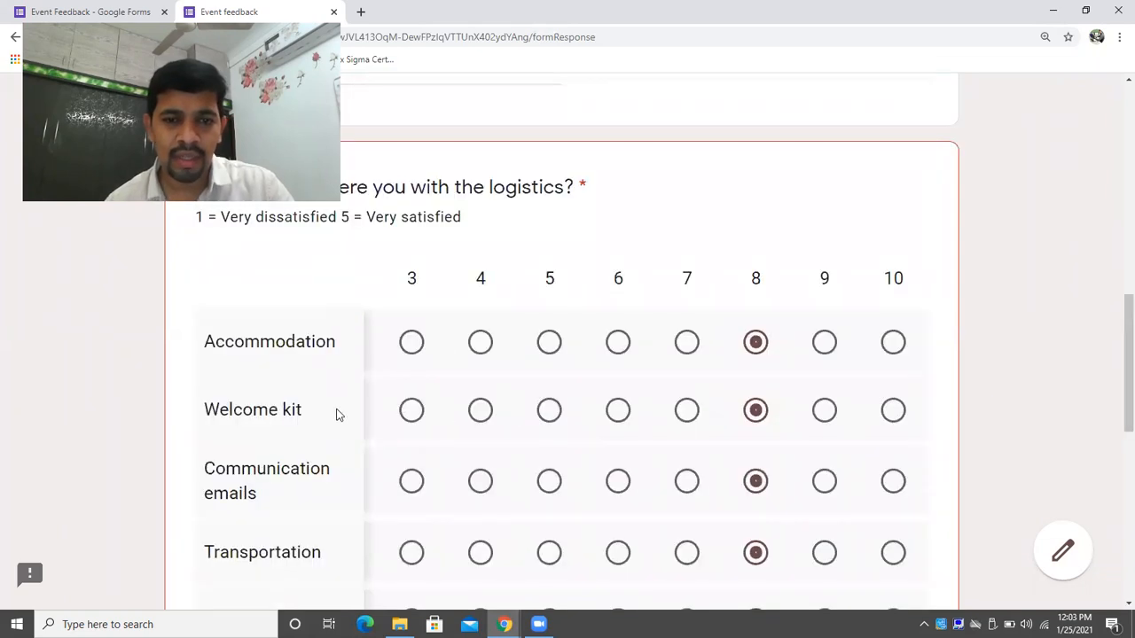
{"action": "left_click_drag", "start_coordinate": [1116, 328], "coordinate": [1115, 439]}
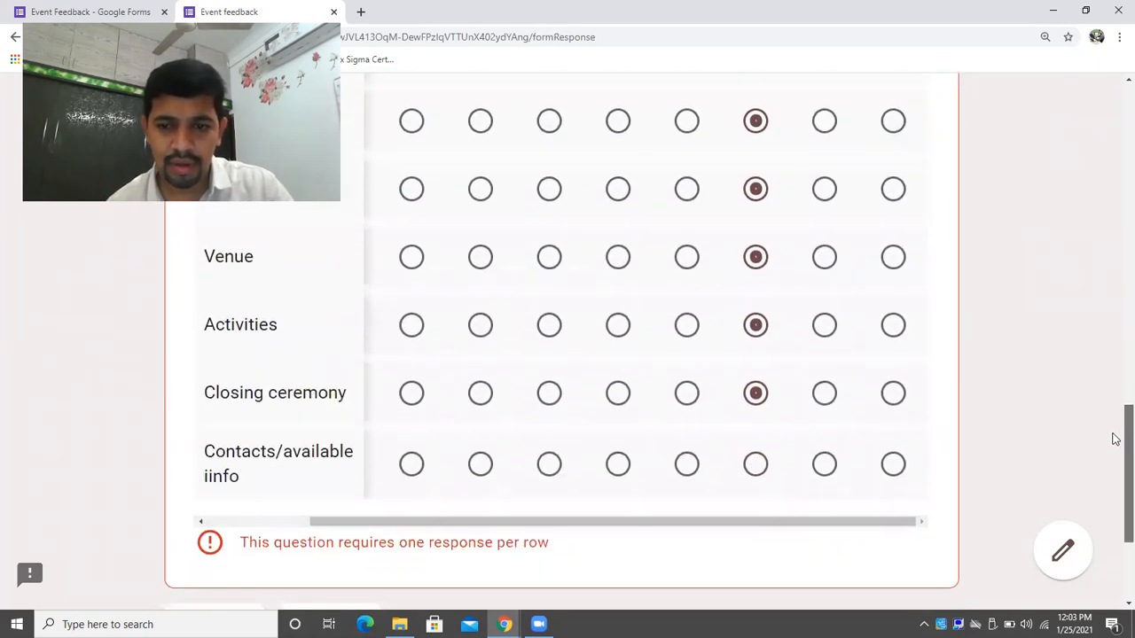
{"action": "left_click", "coordinate": [759, 469]}
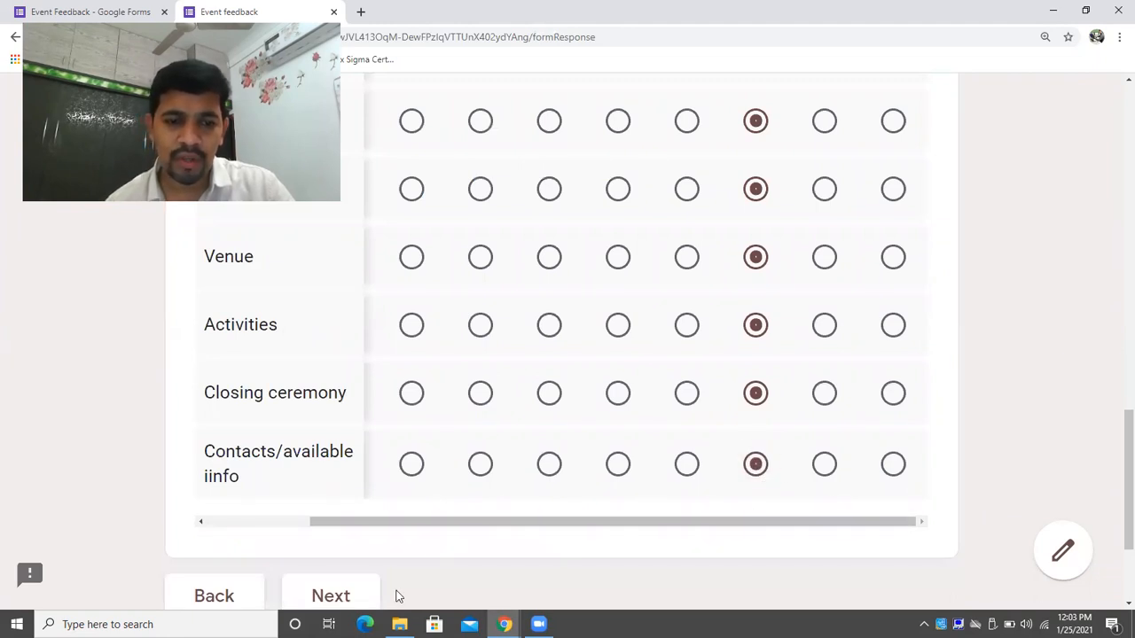
{"action": "left_click", "coordinate": [362, 594]}
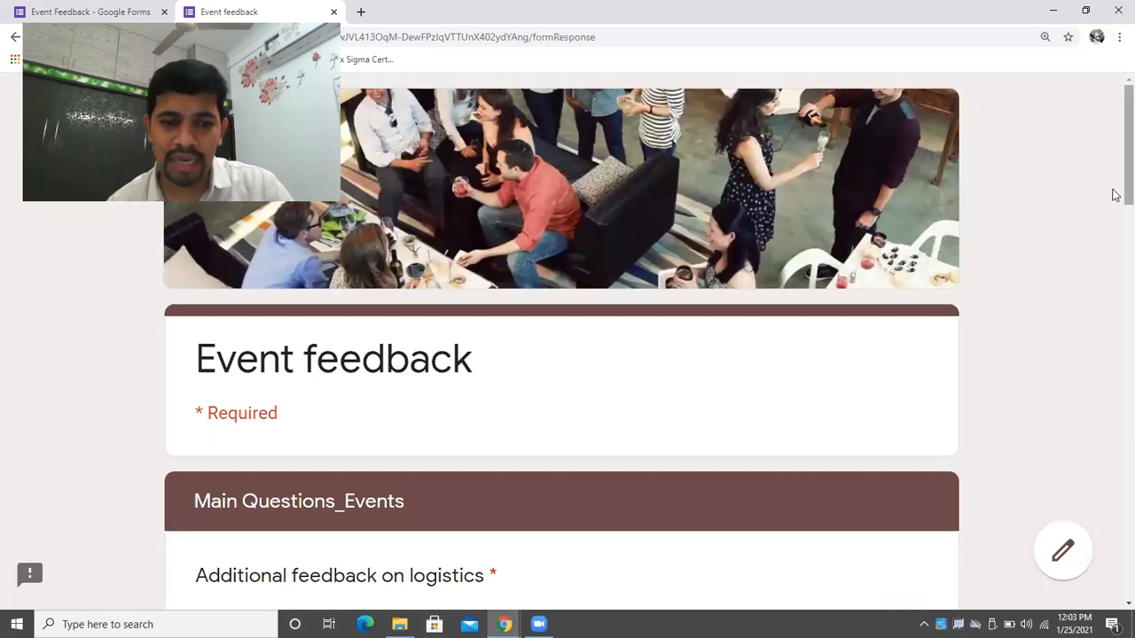
Answer the logistics feedback question with 'No, bang-on!!'.
{"action": "scroll", "coordinate": [1114, 222], "scroll_direction": "down", "scroll_amount": 3}
{"action": "scroll", "coordinate": [1099, 228], "scroll_direction": "down", "scroll_amount": 1}
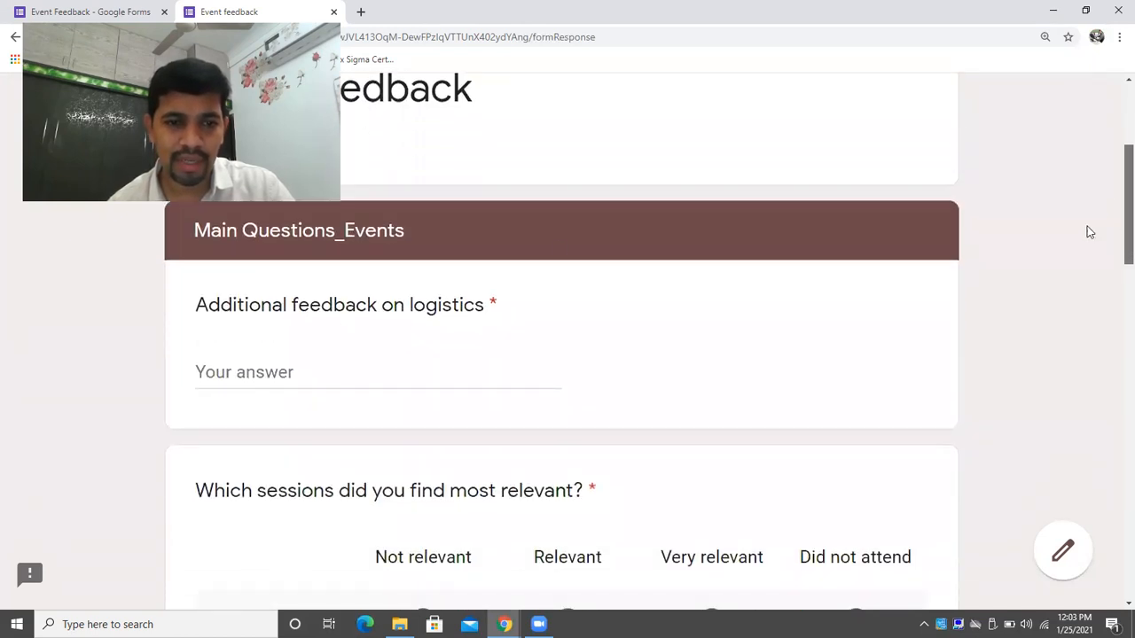
{"action": "left_click", "coordinate": [314, 377]}
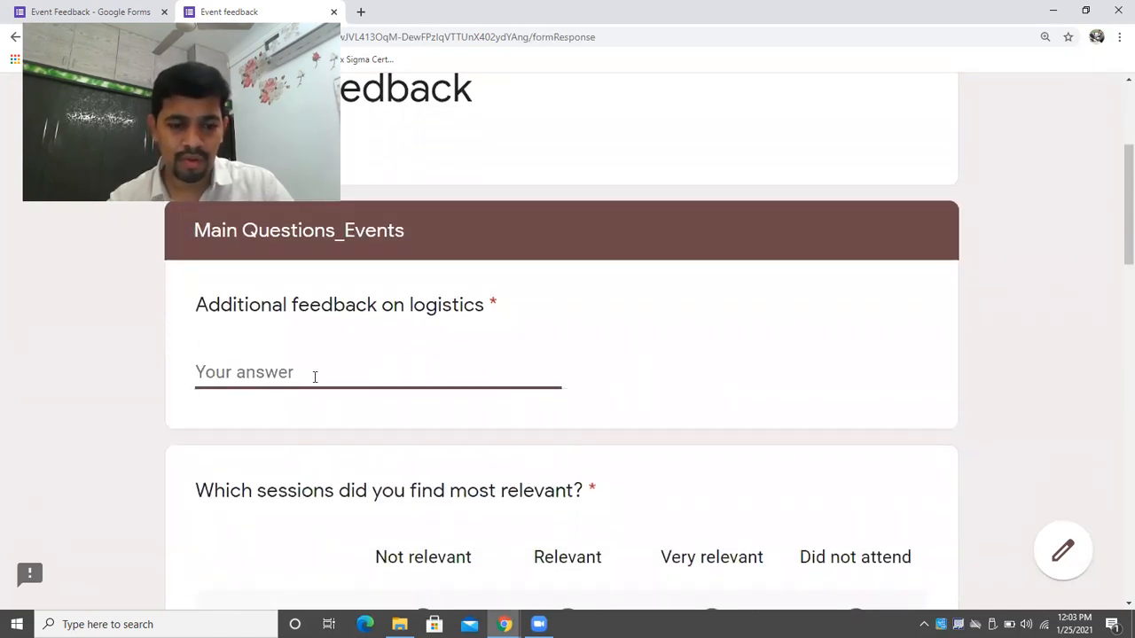
{"action": "type", "text": "N"}
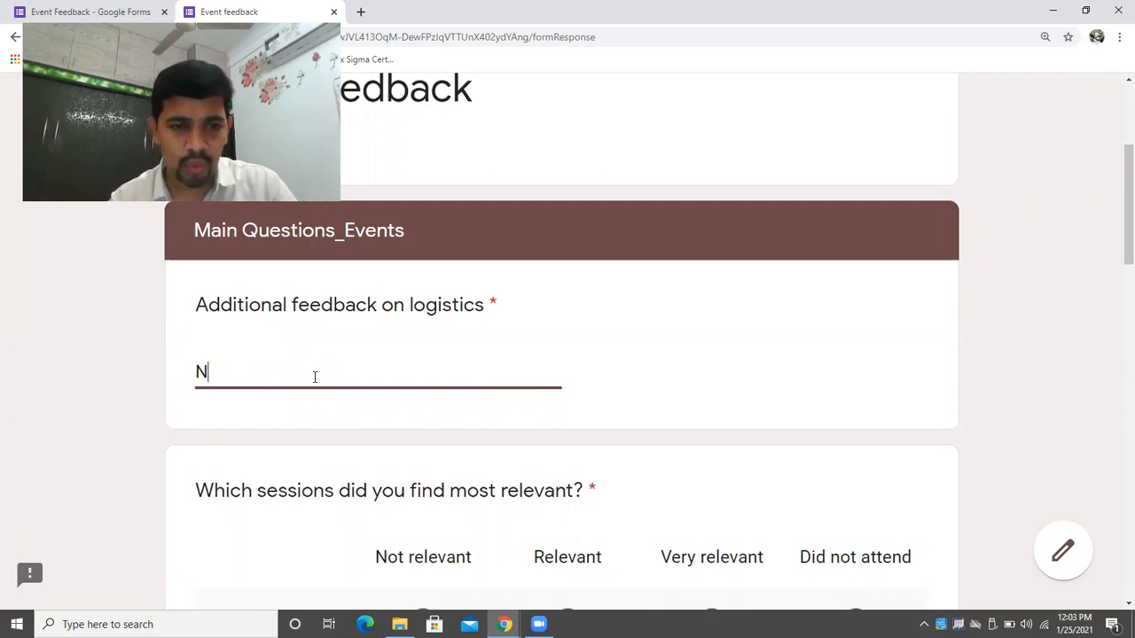
{"action": "type", "text": "o, bang-on"}
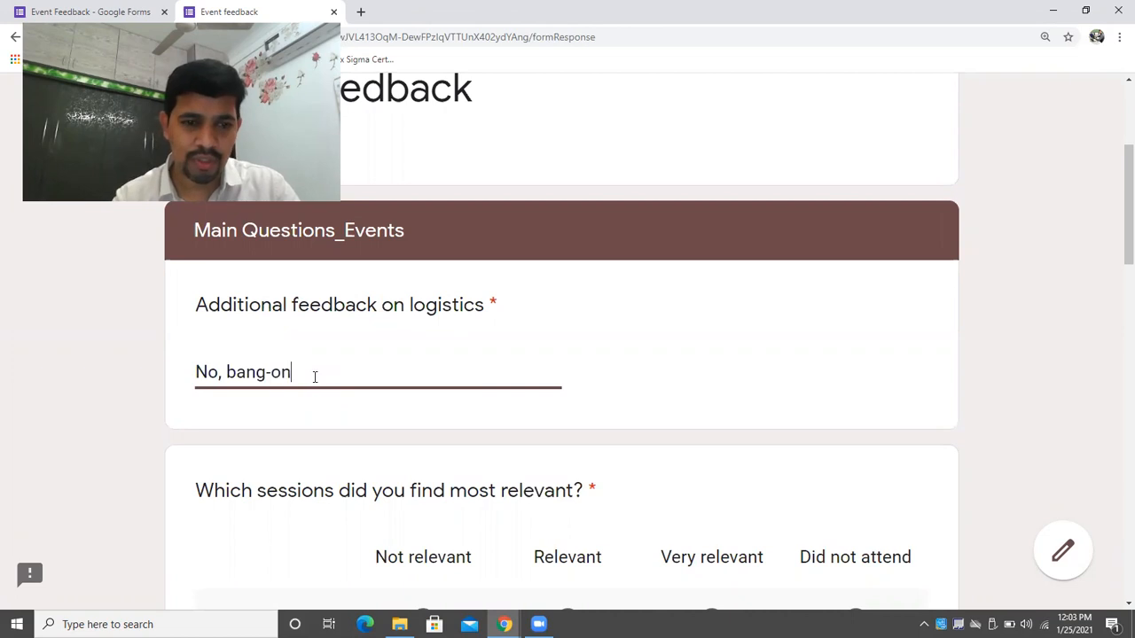
{"action": "type", "text": "!!"}
Rate Welcome activity, Speaker #1, Activity #1, Speaker #2 and Activity #2 as Relevant.
{"action": "left_click_drag", "start_coordinate": [1119, 210], "coordinate": [1114, 278]}
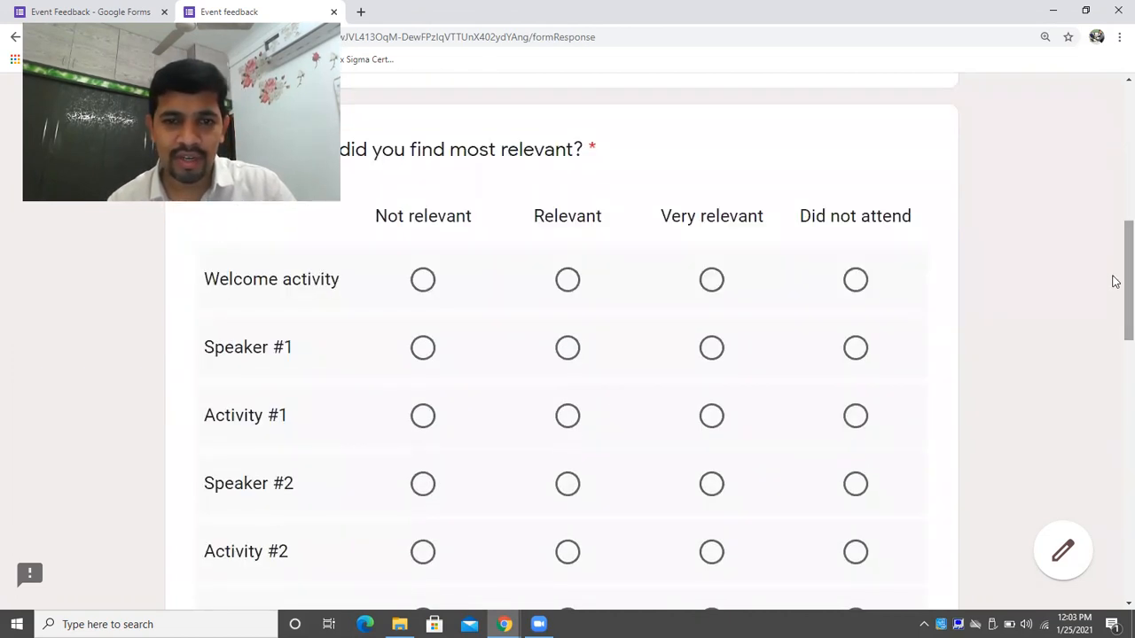
{"action": "left_click", "coordinate": [566, 283]}
{"action": "left_click", "coordinate": [567, 347]}
{"action": "left_click", "coordinate": [568, 416]}
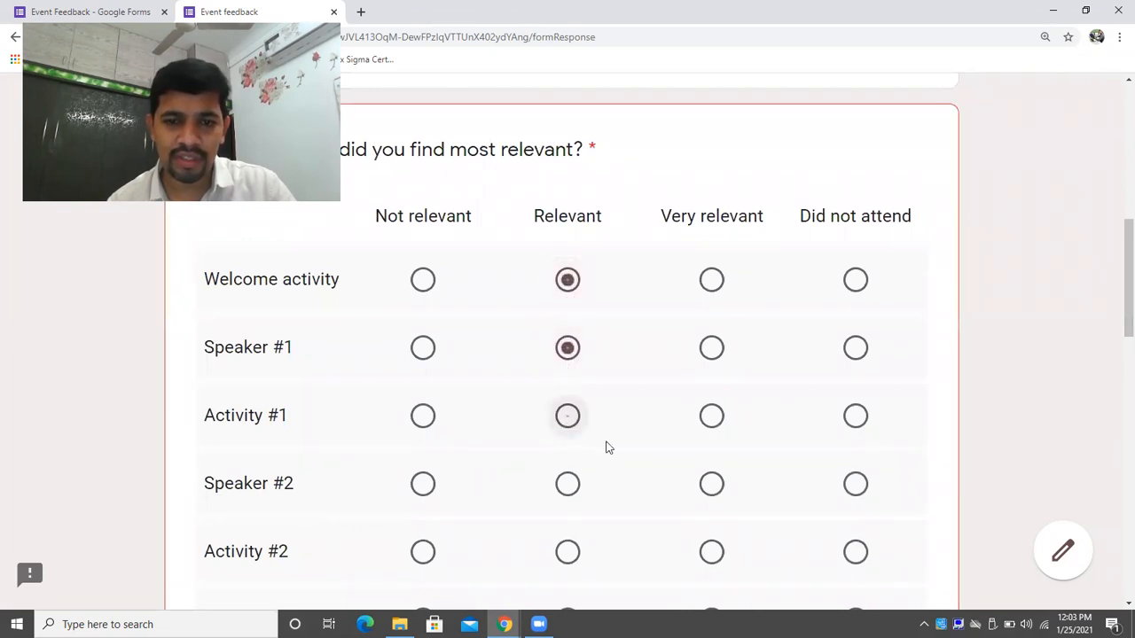
{"action": "left_click", "coordinate": [560, 498]}
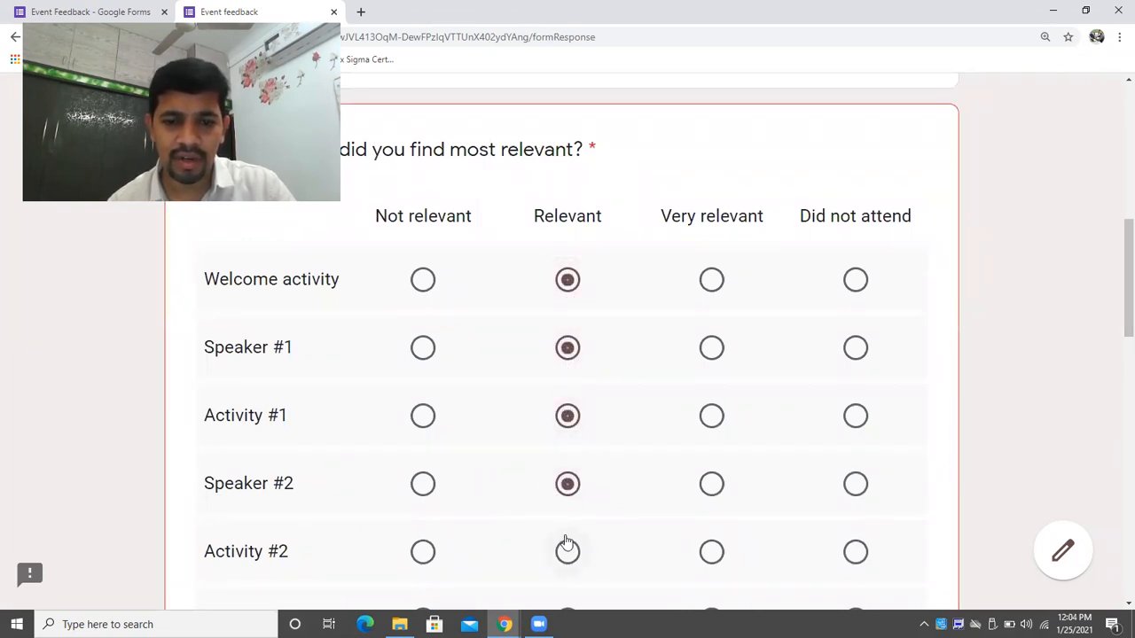
{"action": "left_click", "coordinate": [570, 562]}
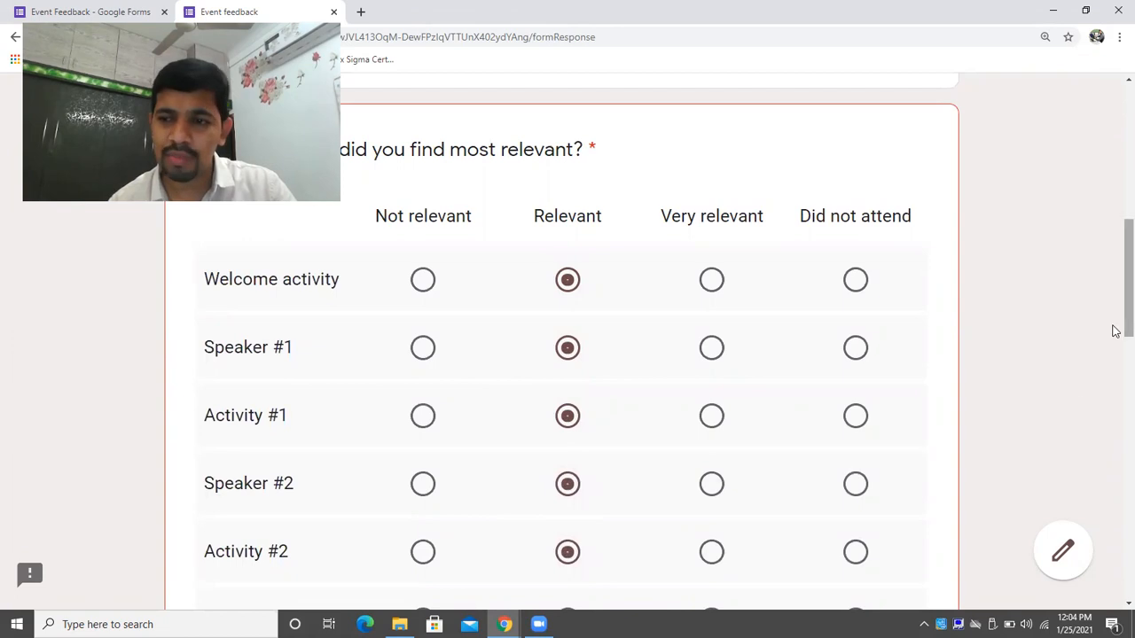
Rate the session content 5 and give overall feedback 'Everything was great!!'.
{"action": "scroll", "coordinate": [1114, 398], "scroll_direction": "down", "scroll_amount": 4}
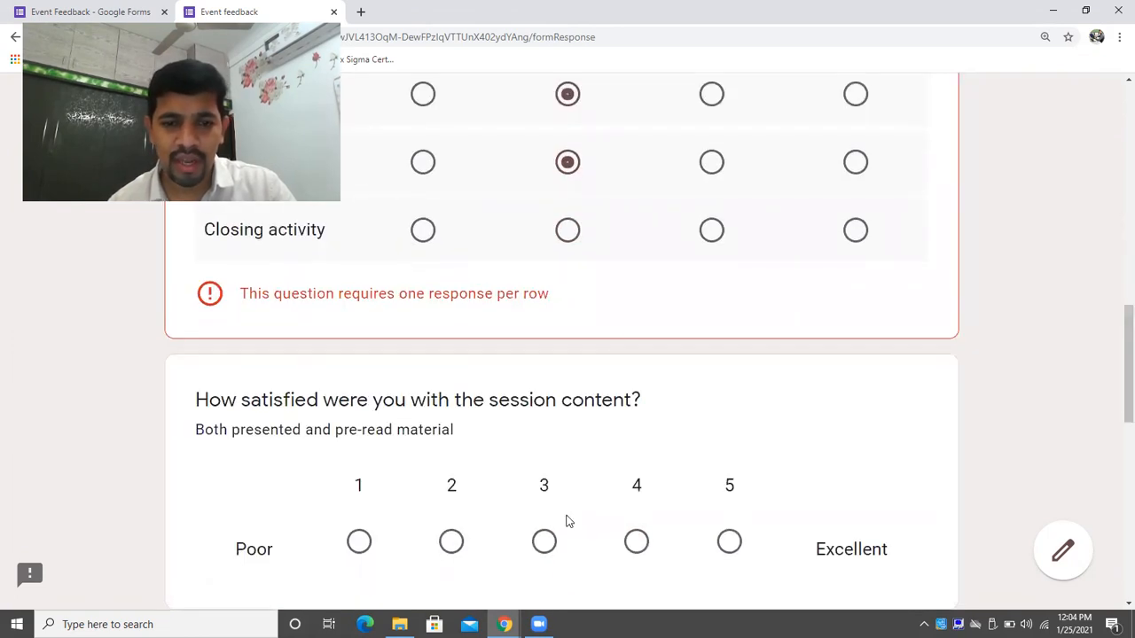
{"action": "left_click", "coordinate": [746, 550]}
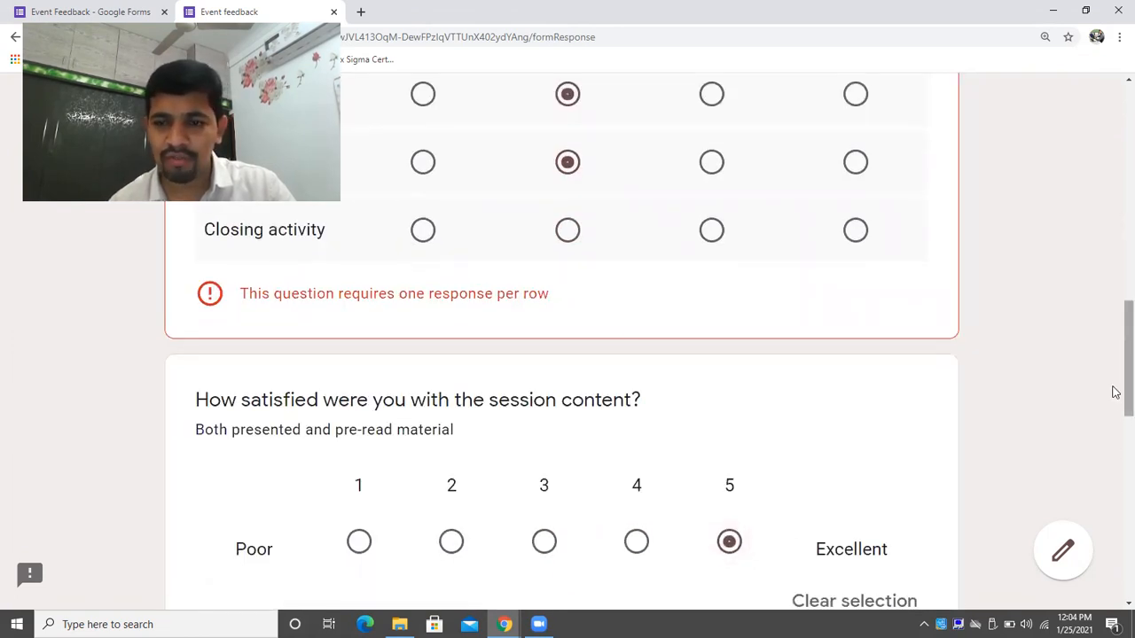
{"action": "scroll", "coordinate": [1114, 392], "scroll_direction": "down", "scroll_amount": 10}
{"action": "left_click", "coordinate": [372, 362]}
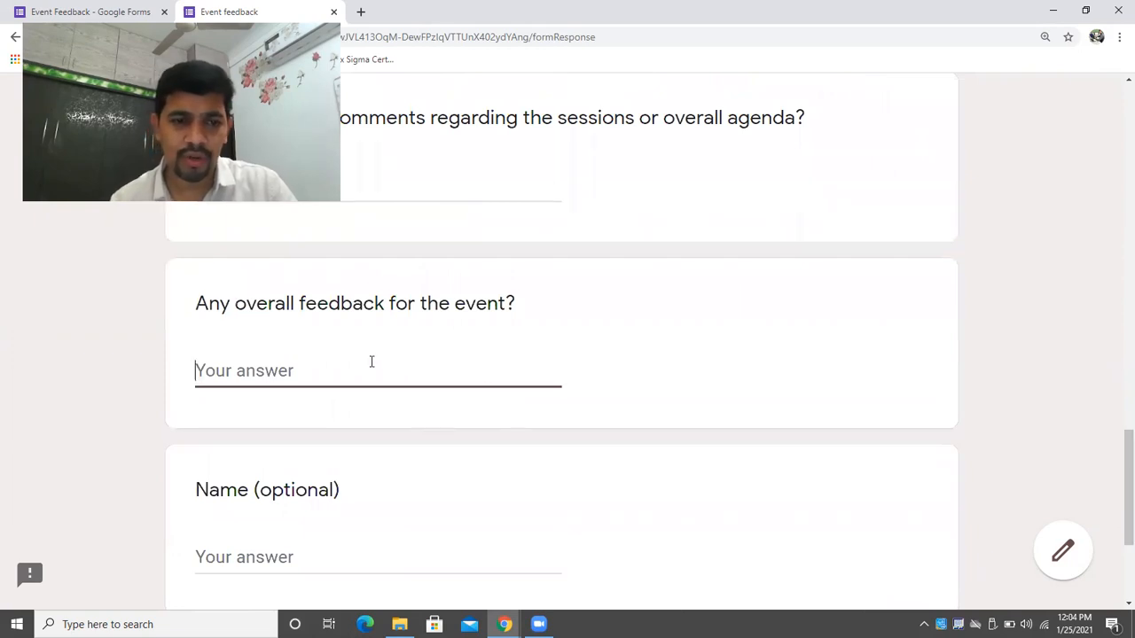
{"action": "type", "text": "N"}
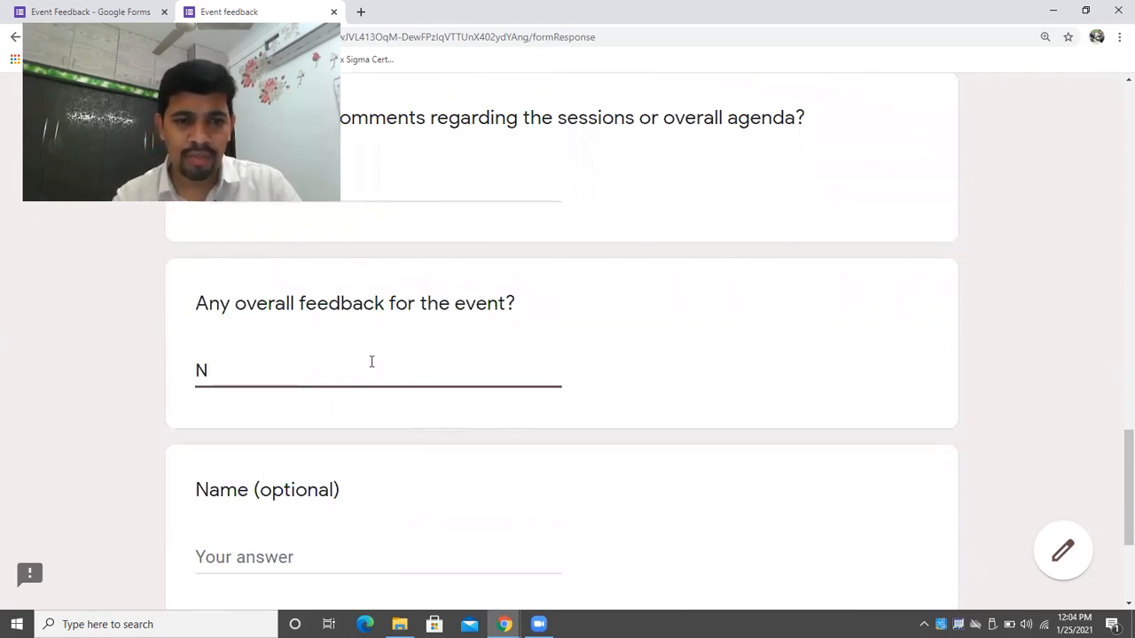
{"action": "key", "text": "BackSpace"}
{"action": "type", "text": "e"}
{"action": "key", "text": "BackSpace"}
{"action": "type", "text": "E"}
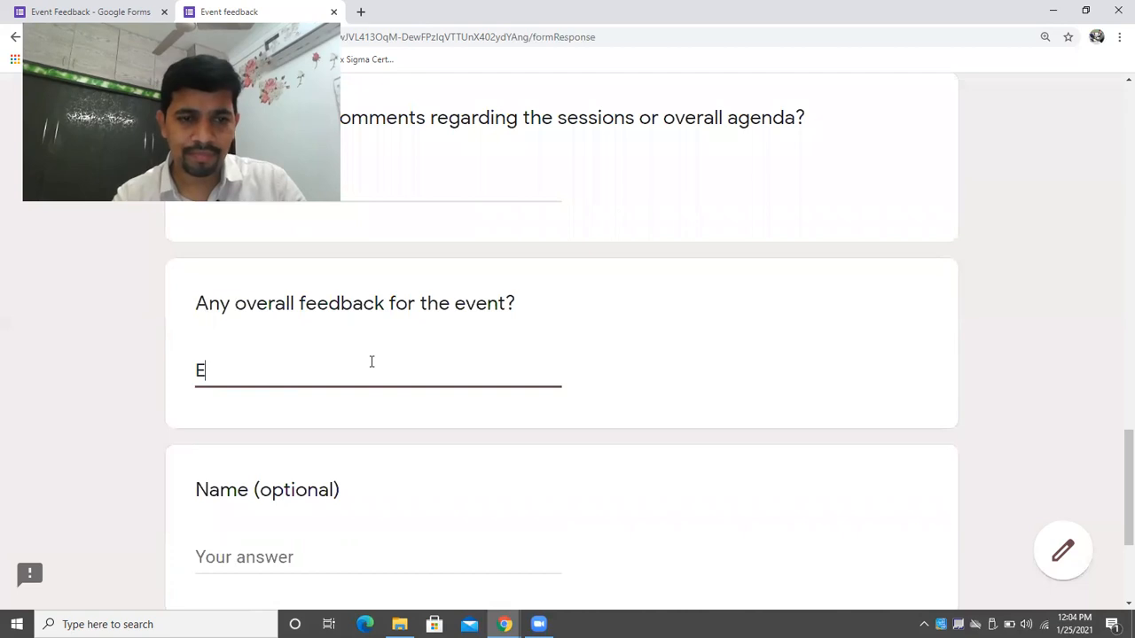
{"action": "type", "text": "verything "}
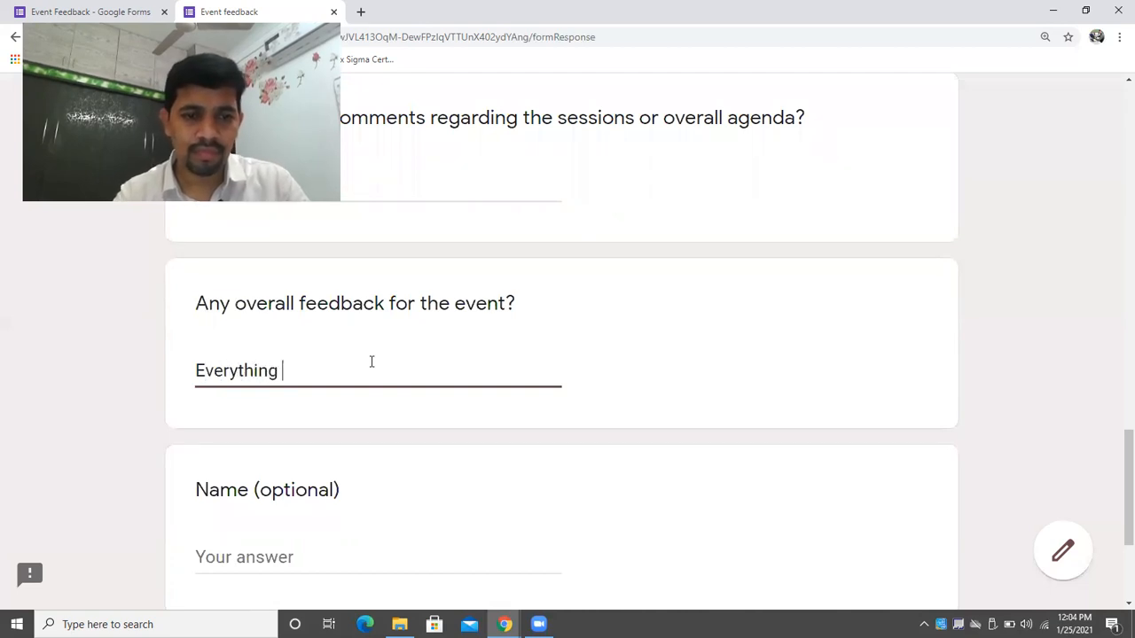
{"action": "type", "text": "was re"}
{"action": "type", "text": "eat!!"}
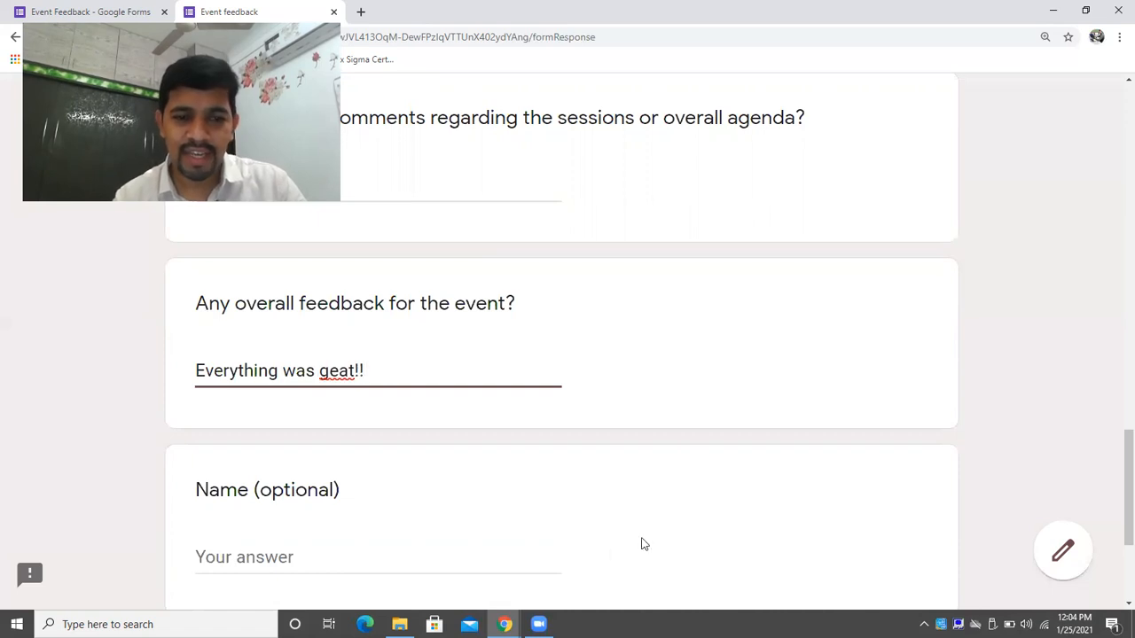
Enter the respondent's name, rate Closing activity Relevant, and submit the response.
{"action": "left_click", "coordinate": [557, 566]}
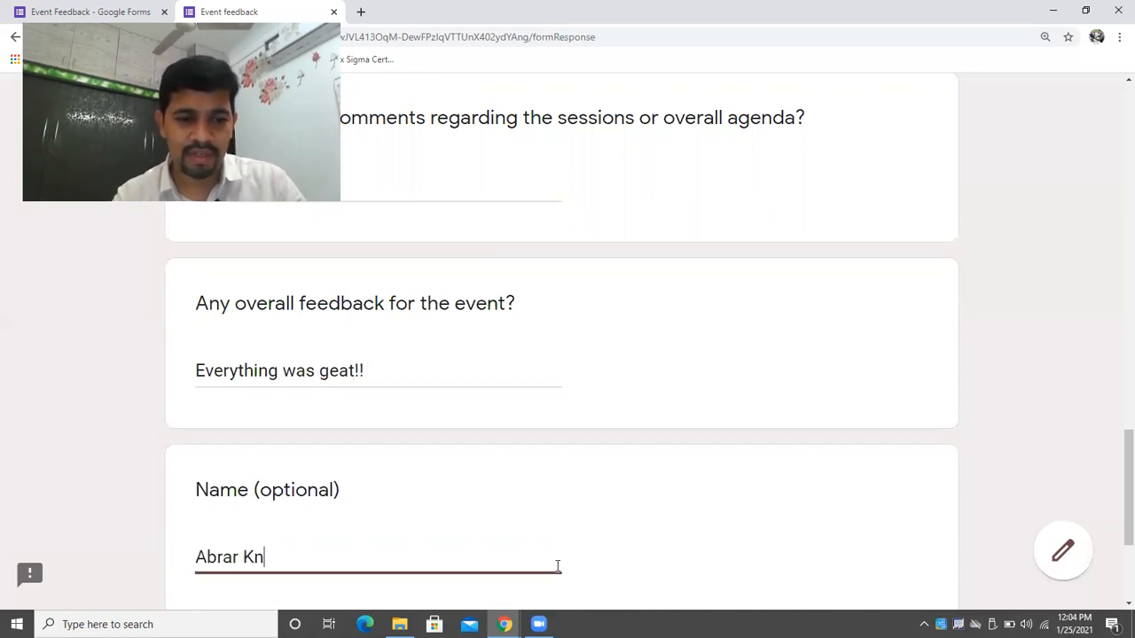
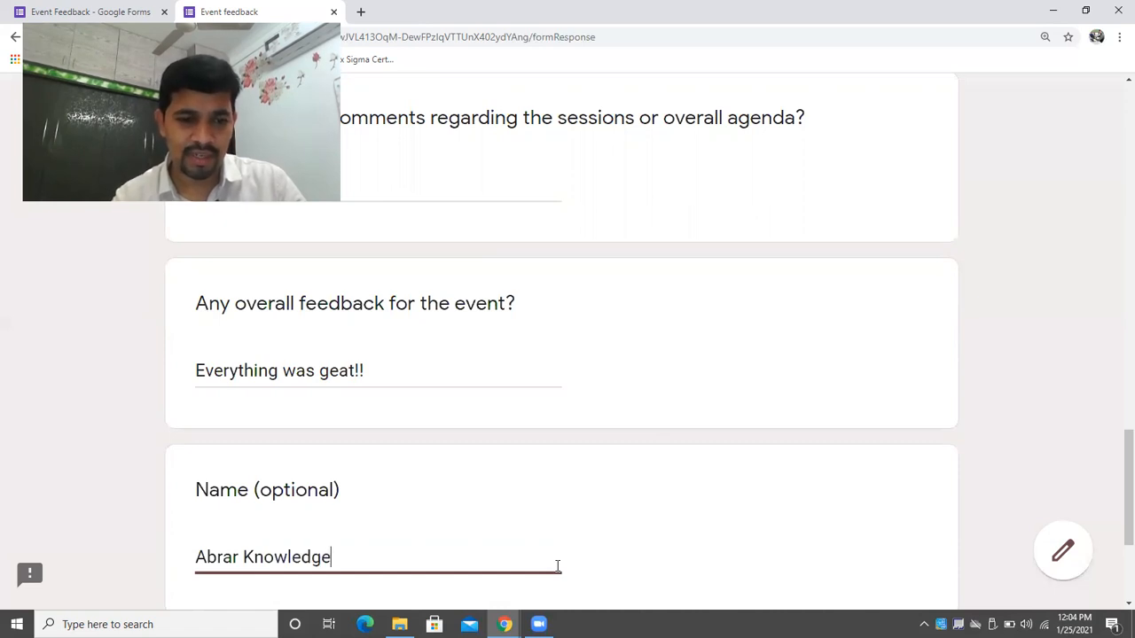
{"action": "scroll", "coordinate": [1113, 456], "scroll_direction": "down", "scroll_amount": 3}
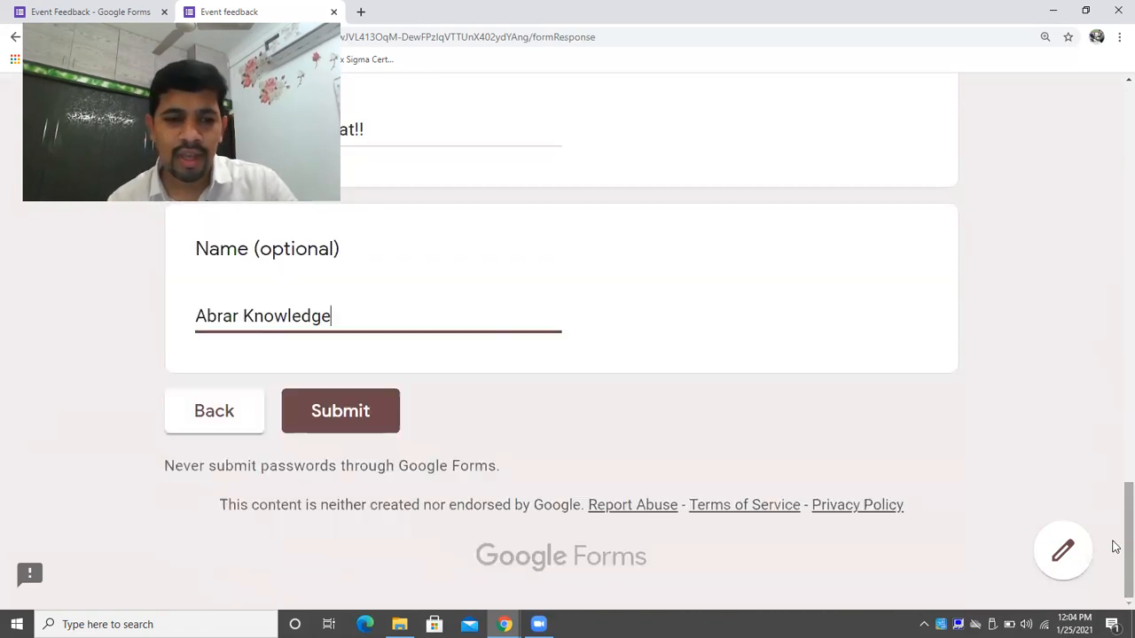
{"action": "left_click", "coordinate": [338, 410]}
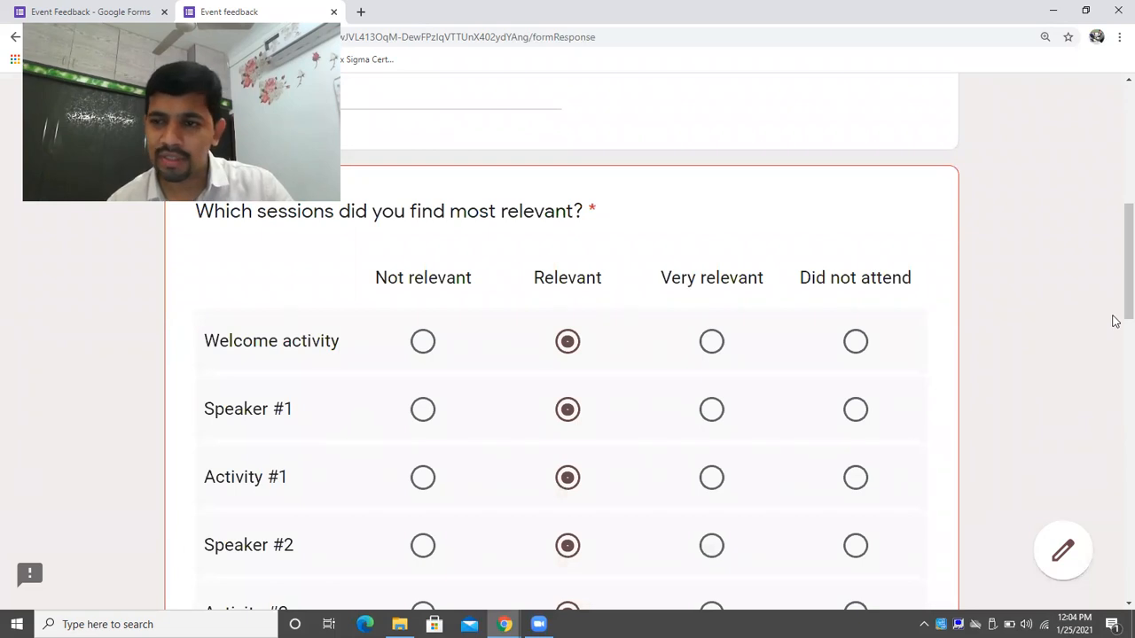
{"action": "scroll", "coordinate": [1114, 355], "scroll_direction": "down", "scroll_amount": 3}
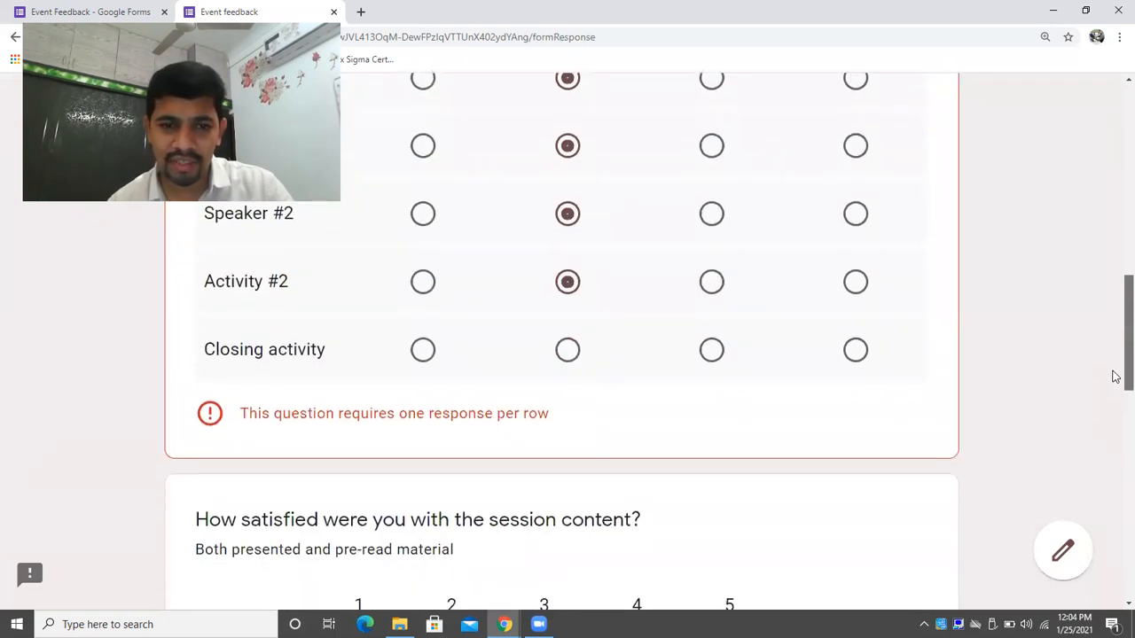
{"action": "left_click", "coordinate": [568, 350]}
{"action": "scroll", "coordinate": [1114, 381], "scroll_direction": "down", "scroll_amount": 10}
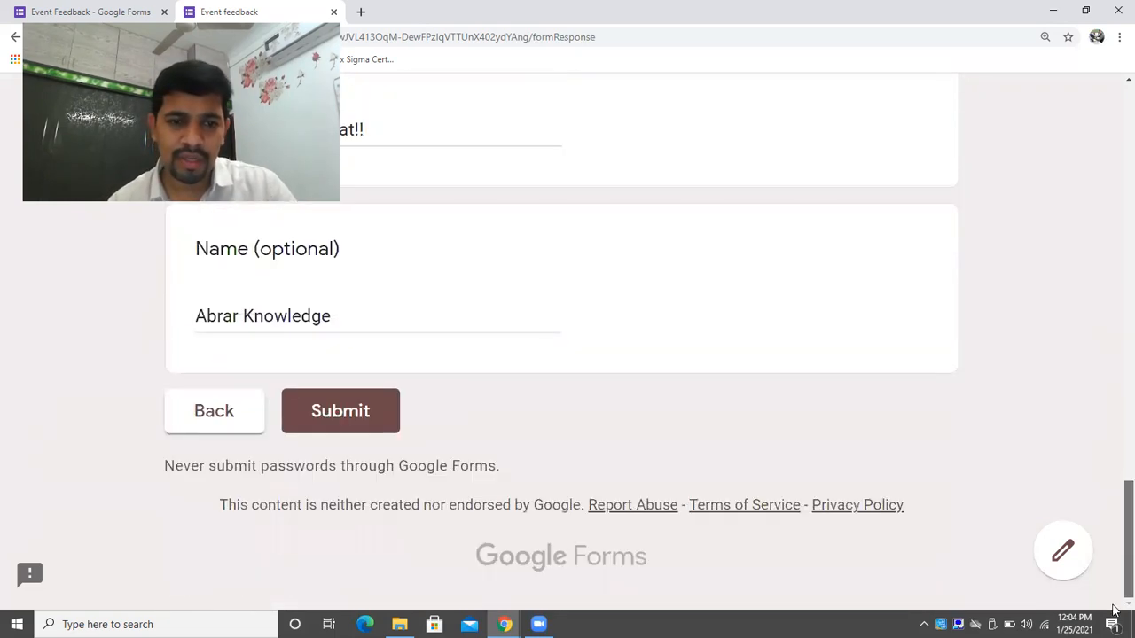
{"action": "left_click", "coordinate": [362, 415]}
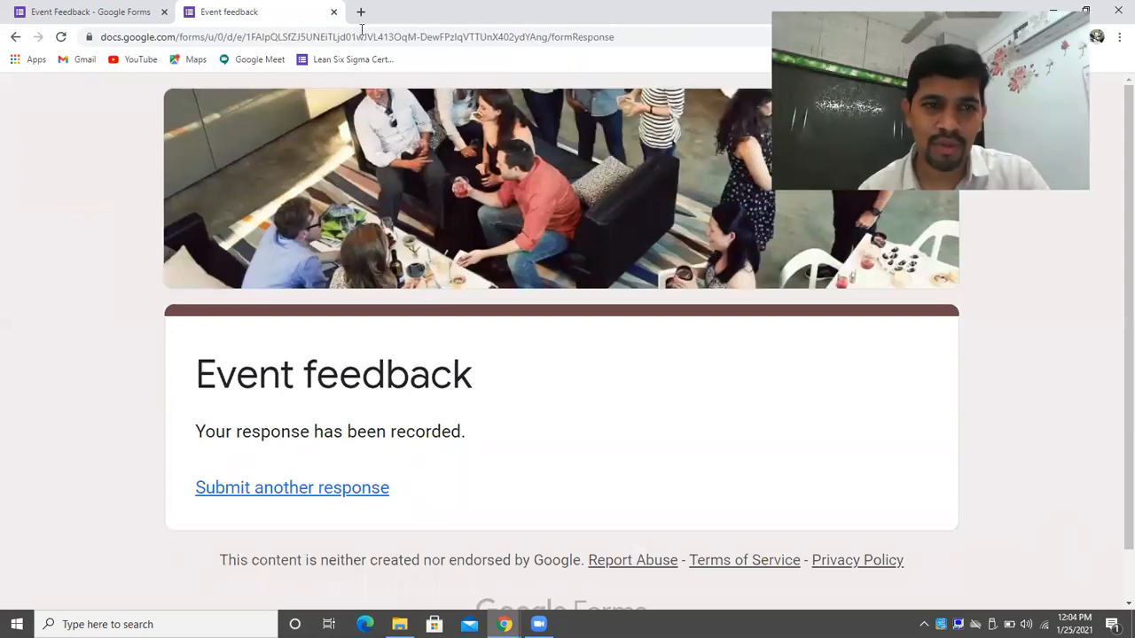
Return to the Event Feedback editor and view its Responses summary showing 1 response.
{"action": "left_click_drag", "start_coordinate": [628, 14], "coordinate": [628, 68]}
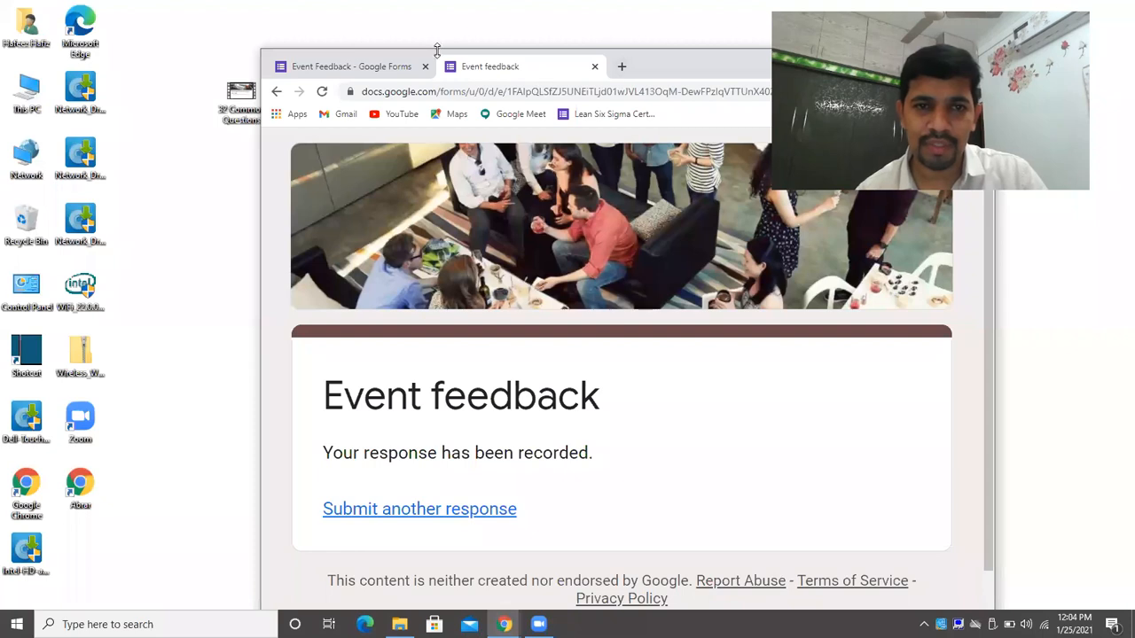
{"action": "left_click", "coordinate": [409, 71]}
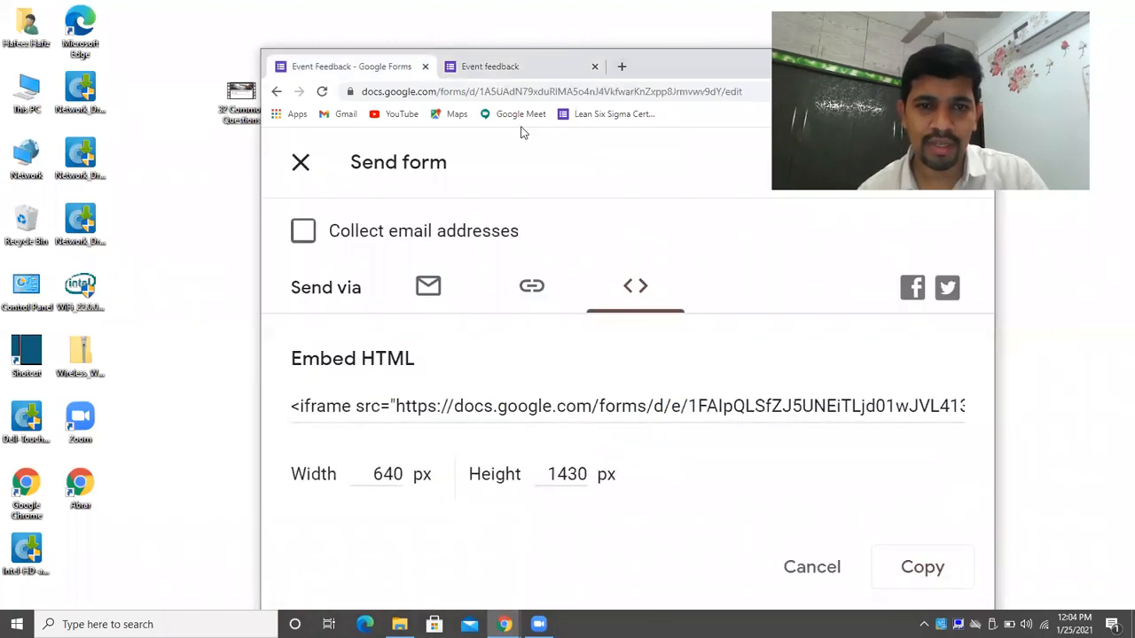
{"action": "double_click", "coordinate": [679, 68]}
{"action": "left_click", "coordinate": [10, 37]}
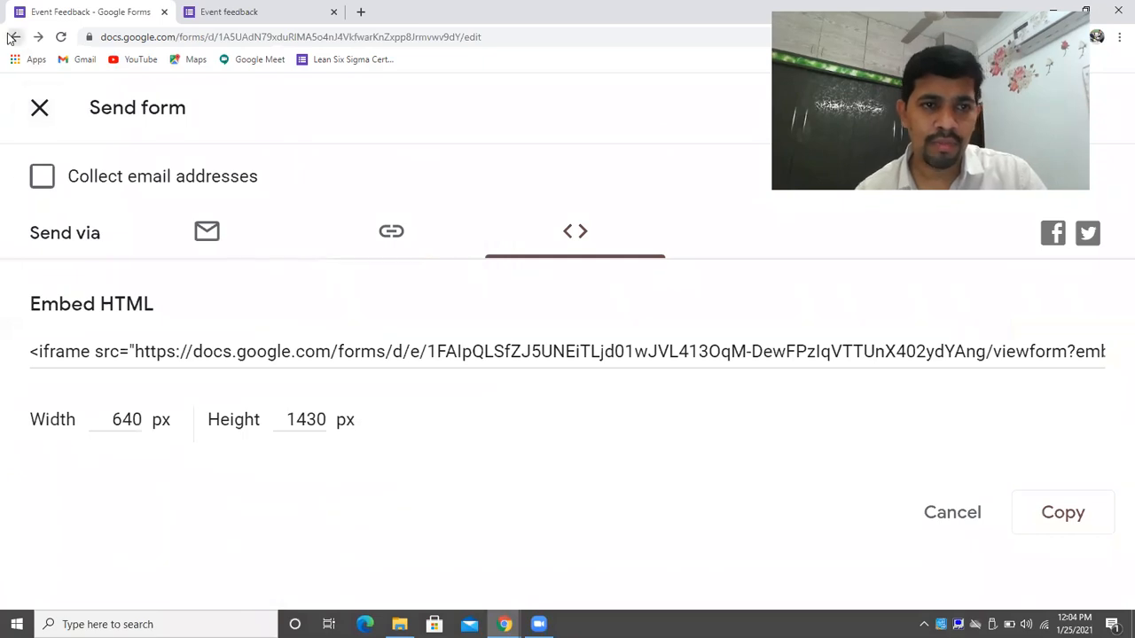
{"action": "left_click", "coordinate": [620, 196]}
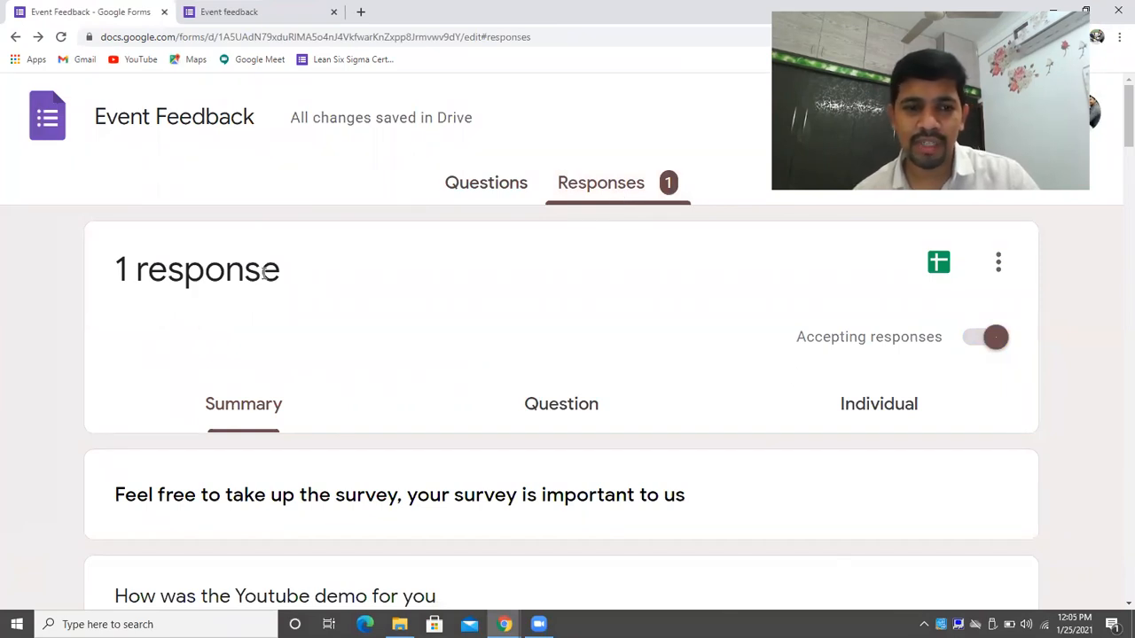
{"action": "left_click_drag", "start_coordinate": [285, 273], "coordinate": [98, 264]}
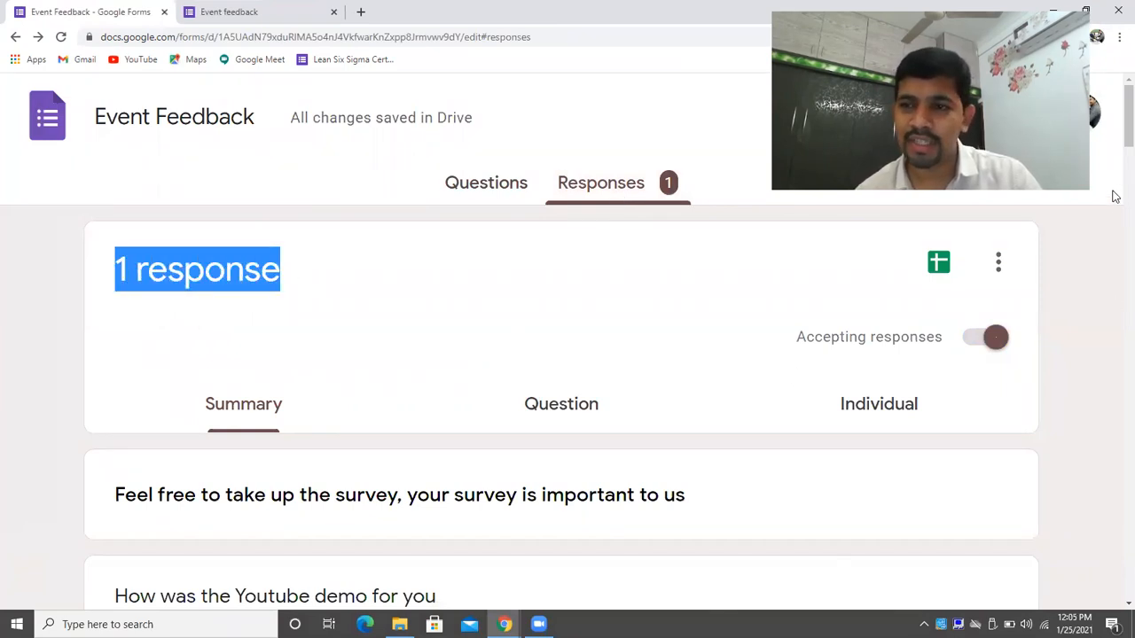
{"action": "scroll", "coordinate": [1115, 160], "scroll_direction": "down", "scroll_amount": 5}
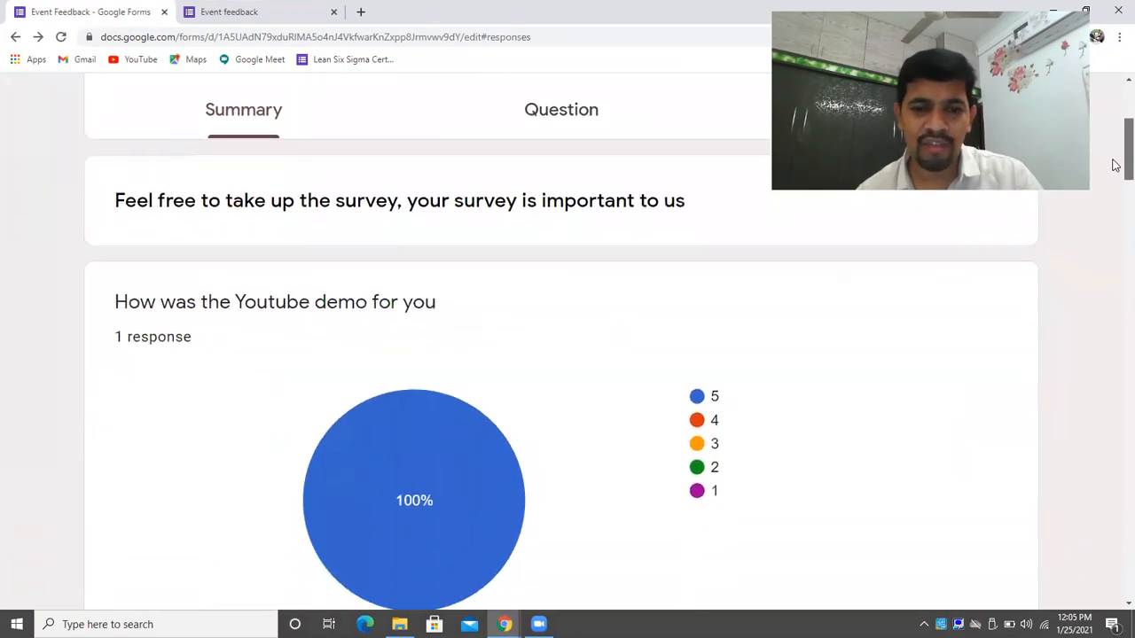
{"action": "left_click_drag", "start_coordinate": [1115, 166], "coordinate": [1115, 215]}
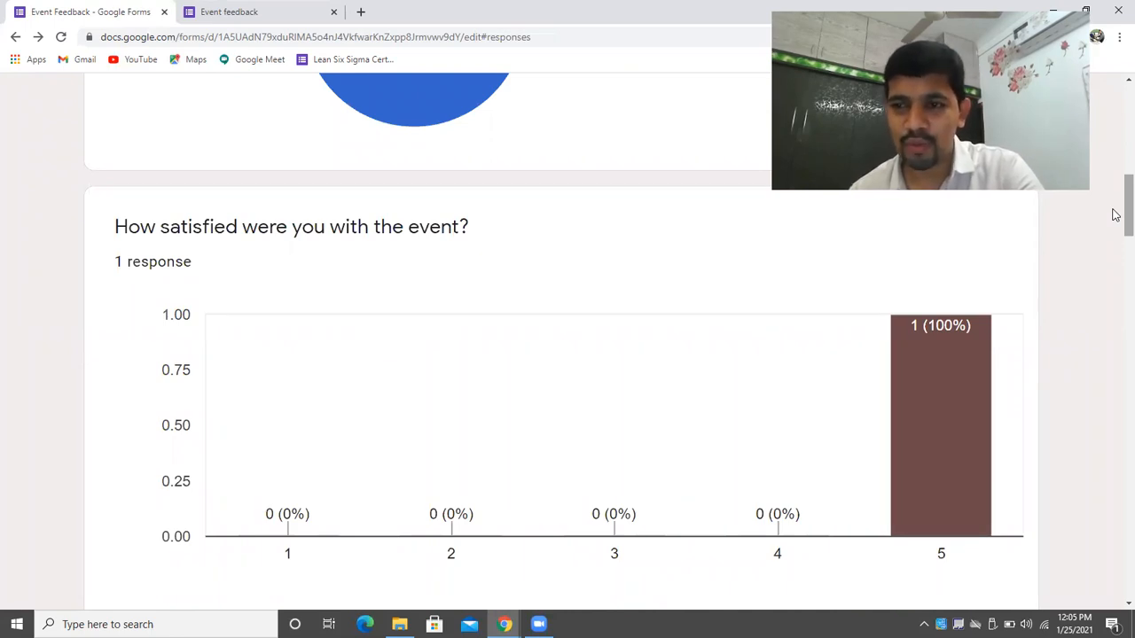
{"action": "left_click_drag", "start_coordinate": [1115, 215], "coordinate": [1115, 94]}
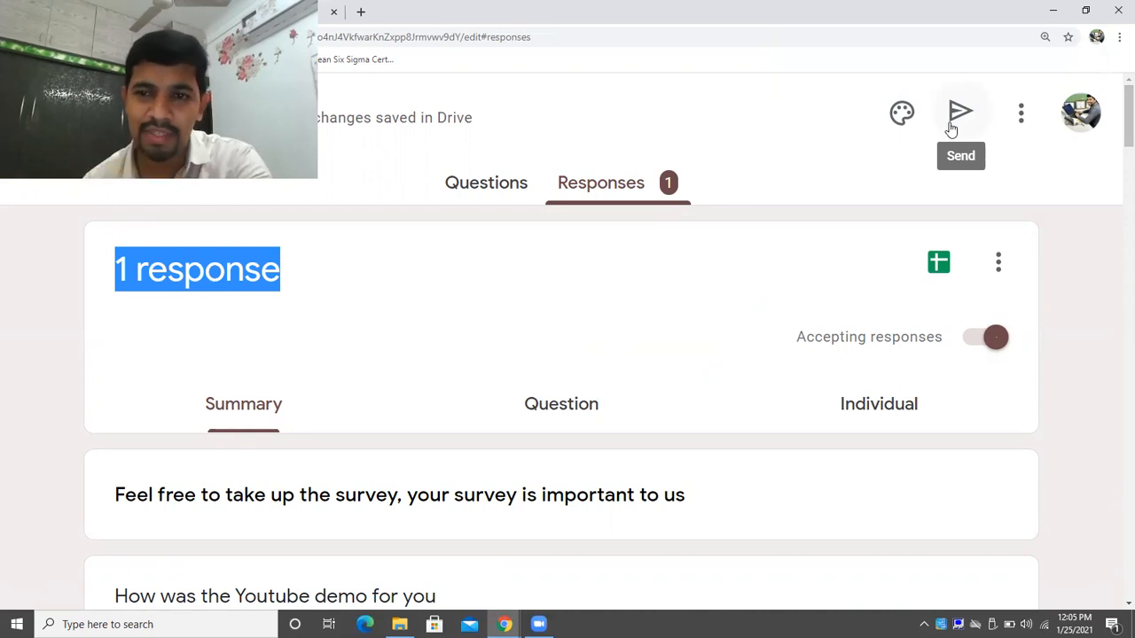
Look through the form's More options menu, then go back to the Template gallery.
{"action": "left_click", "coordinate": [1021, 114]}
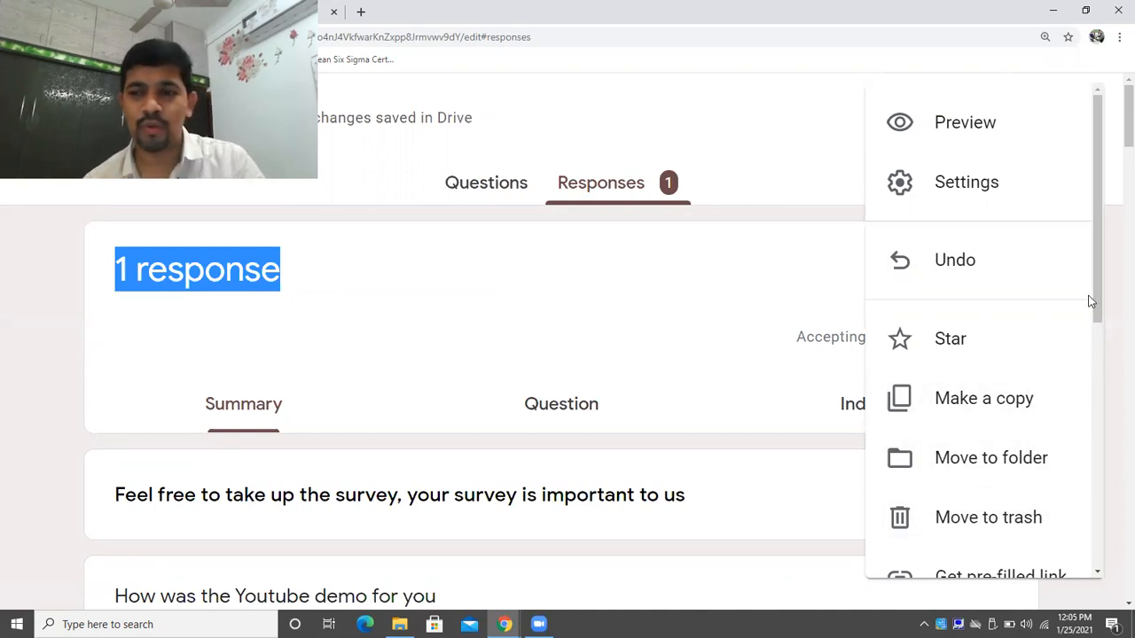
{"action": "left_click_drag", "start_coordinate": [1097, 293], "coordinate": [1102, 387]}
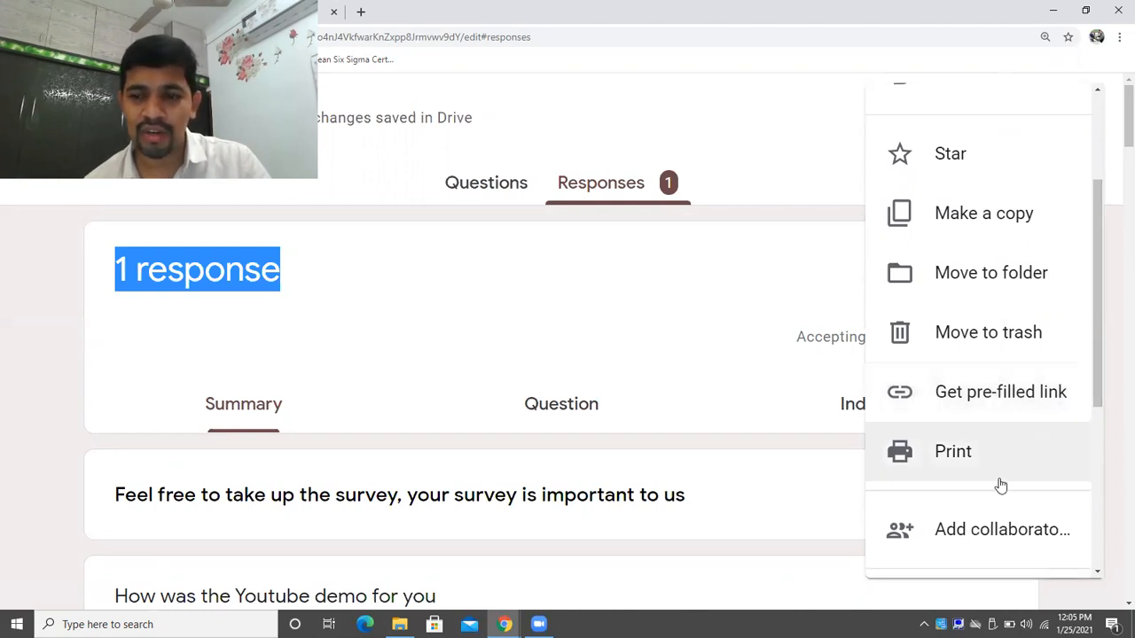
{"action": "left_click_drag", "start_coordinate": [1096, 357], "coordinate": [1103, 522]}
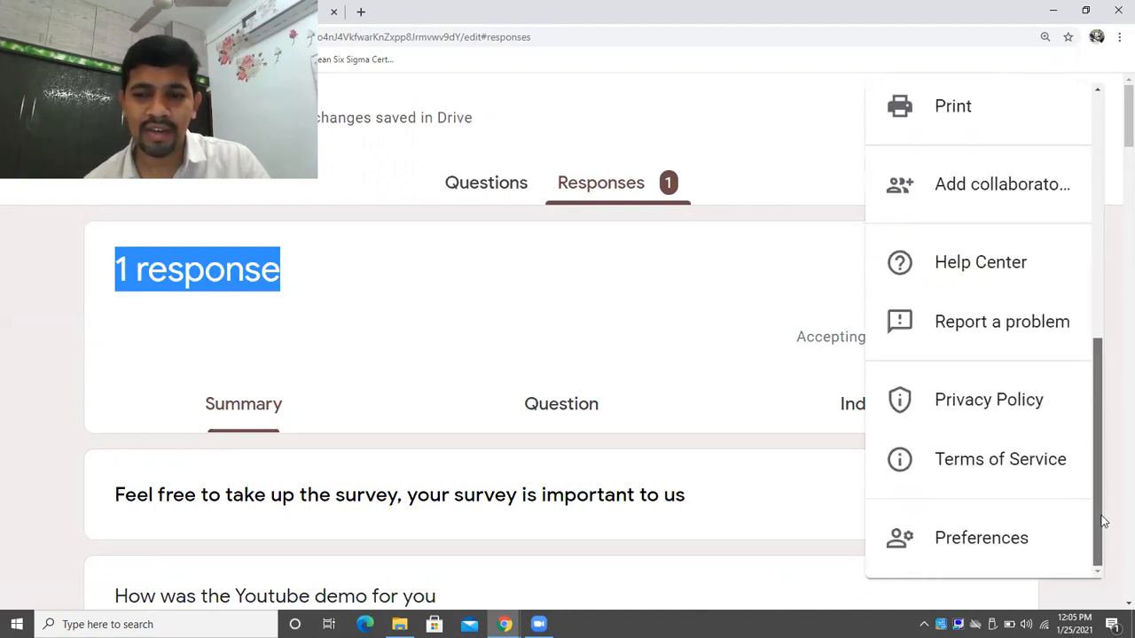
{"action": "left_click_drag", "start_coordinate": [1097, 373], "coordinate": [1111, 154]}
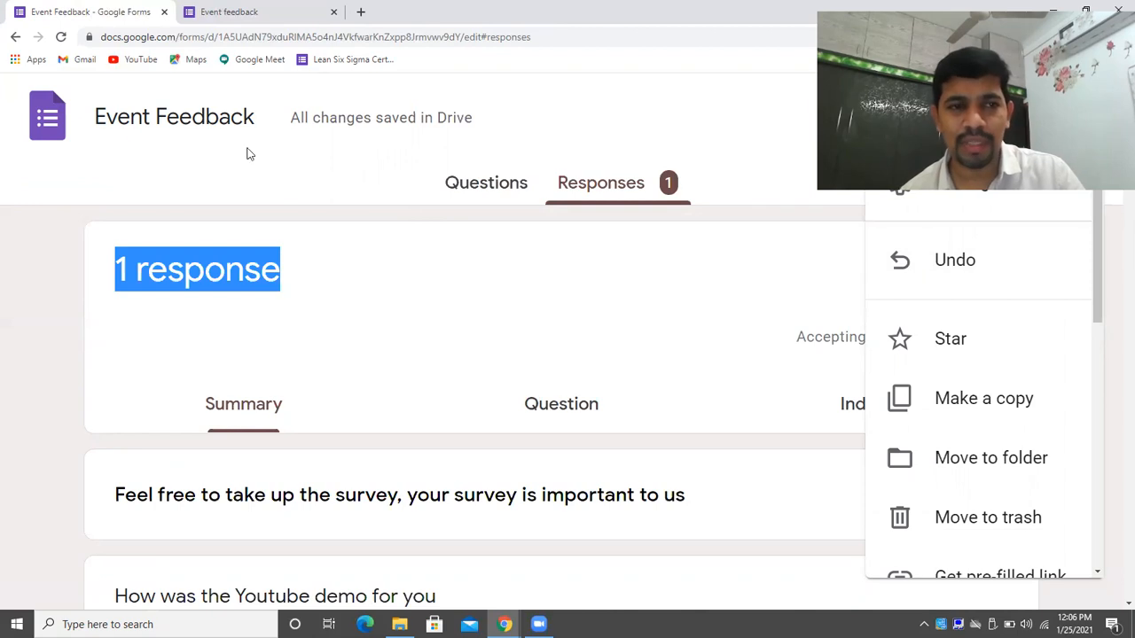
{"action": "left_click", "coordinate": [9, 37]}
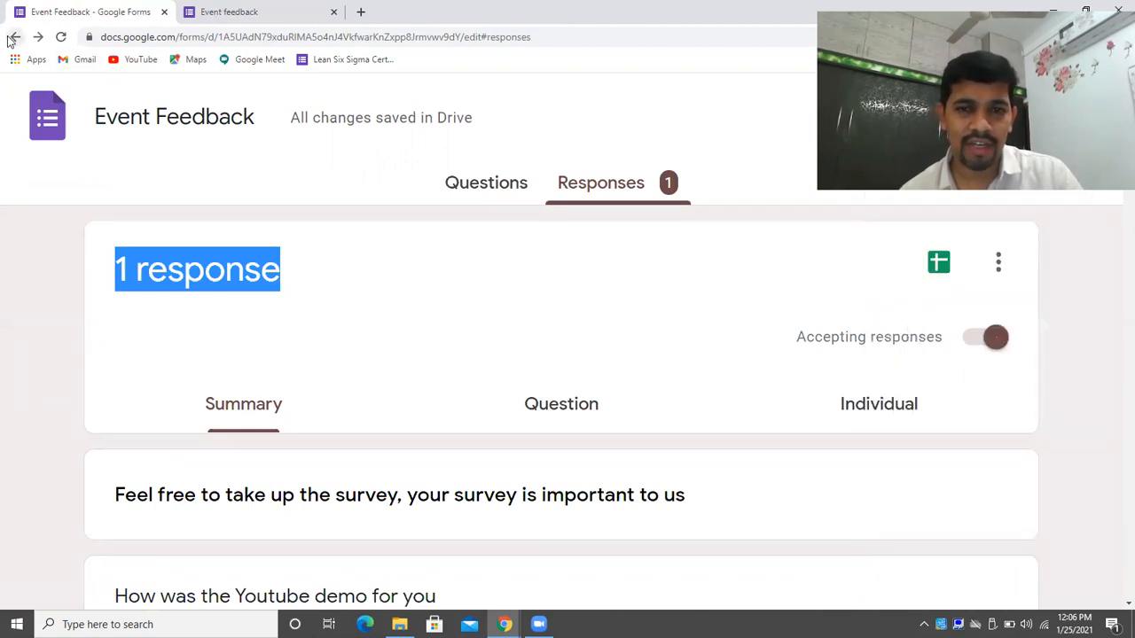
{"action": "left_click", "coordinate": [9, 38]}
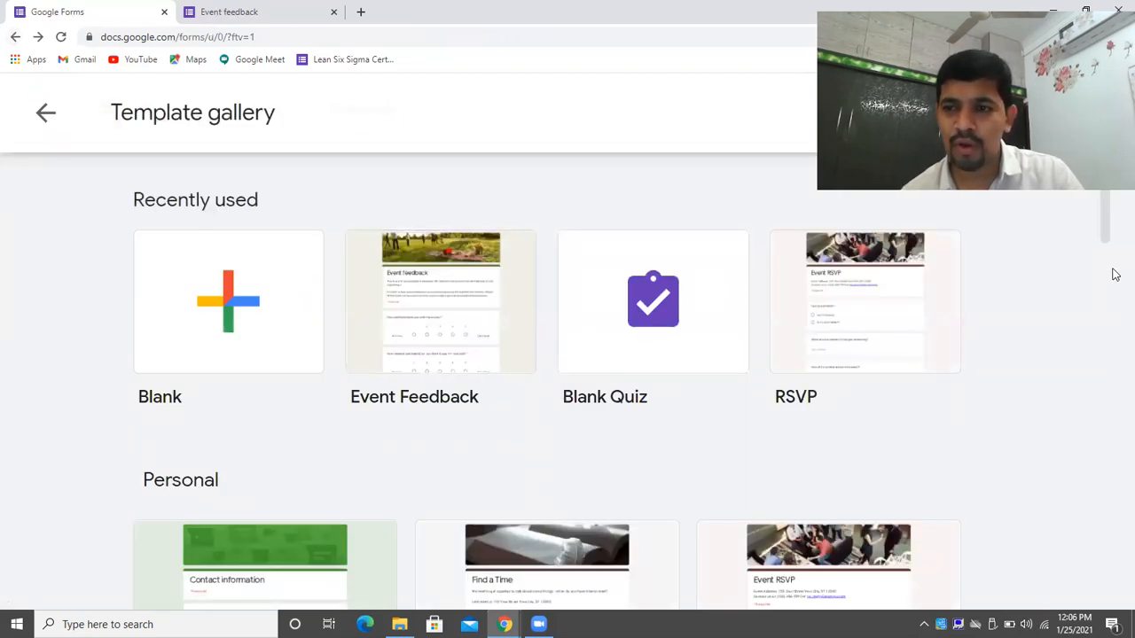
Scroll to the Education templates and start a new form from Assessment.
{"action": "left_click_drag", "start_coordinate": [1107, 234], "coordinate": [1115, 350]}
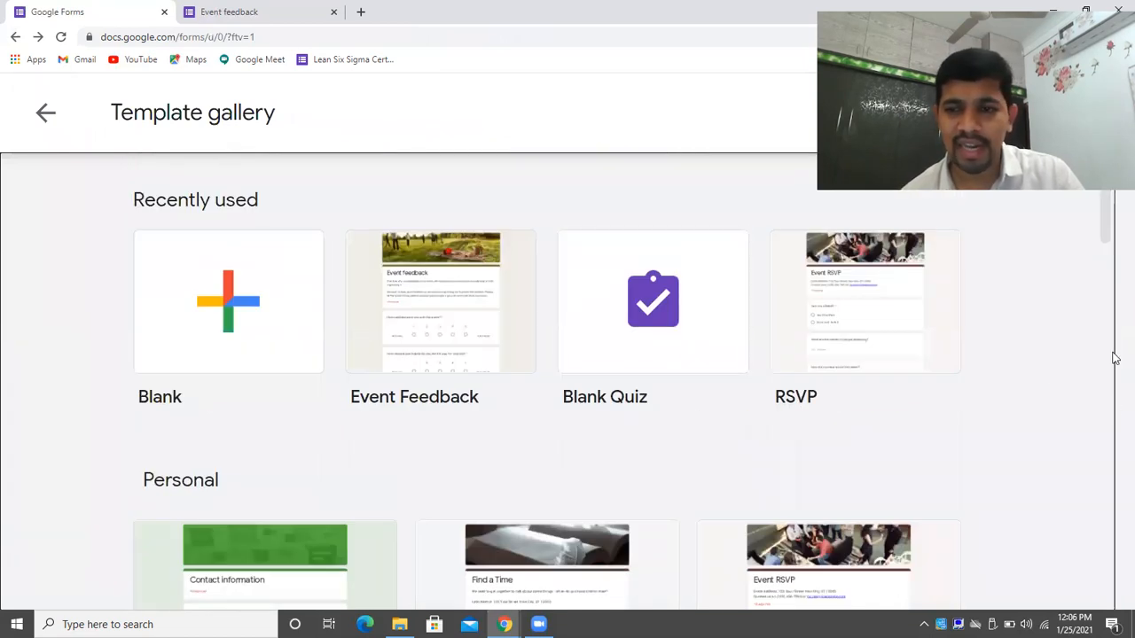
{"action": "left_click_drag", "start_coordinate": [1108, 235], "coordinate": [1090, 253]}
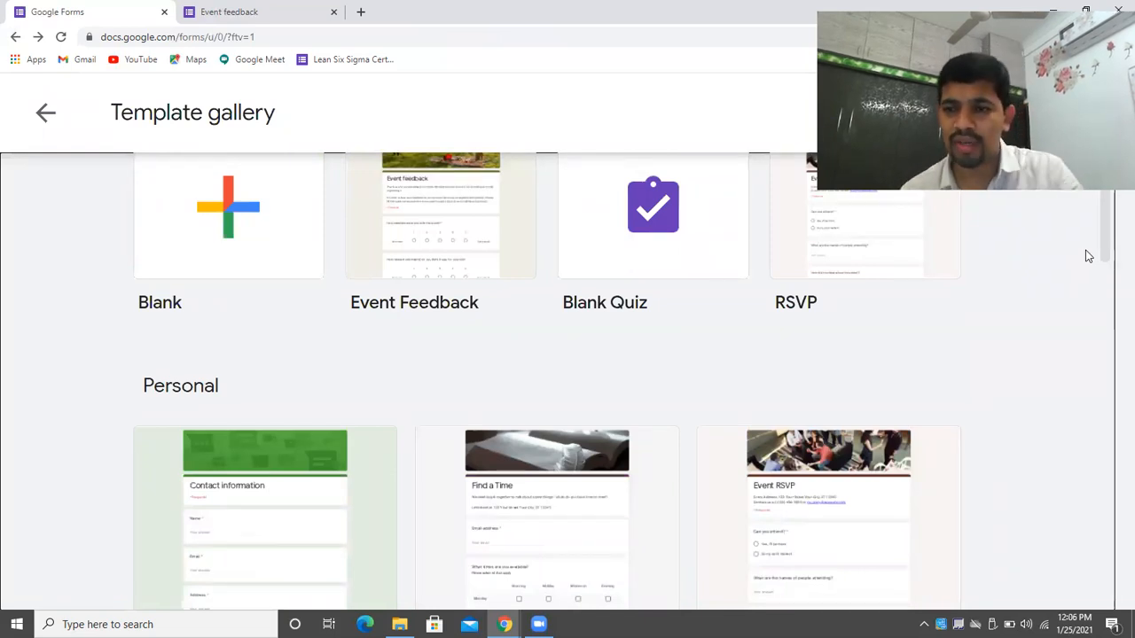
{"action": "left_click_drag", "start_coordinate": [1104, 250], "coordinate": [1101, 535]}
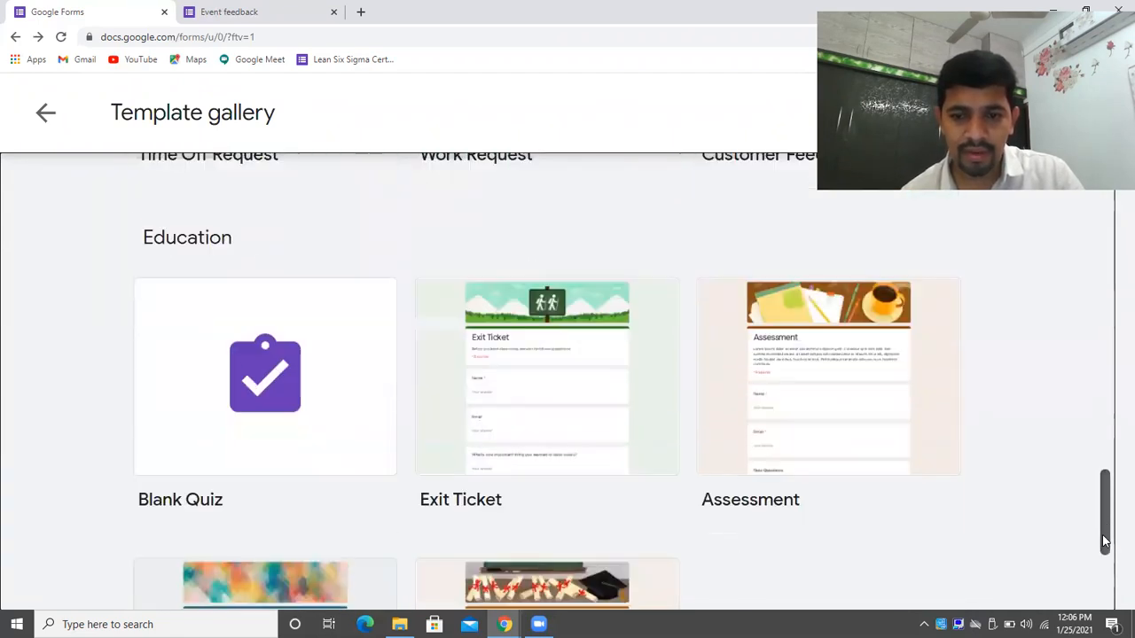
{"action": "left_click", "coordinate": [822, 413]}
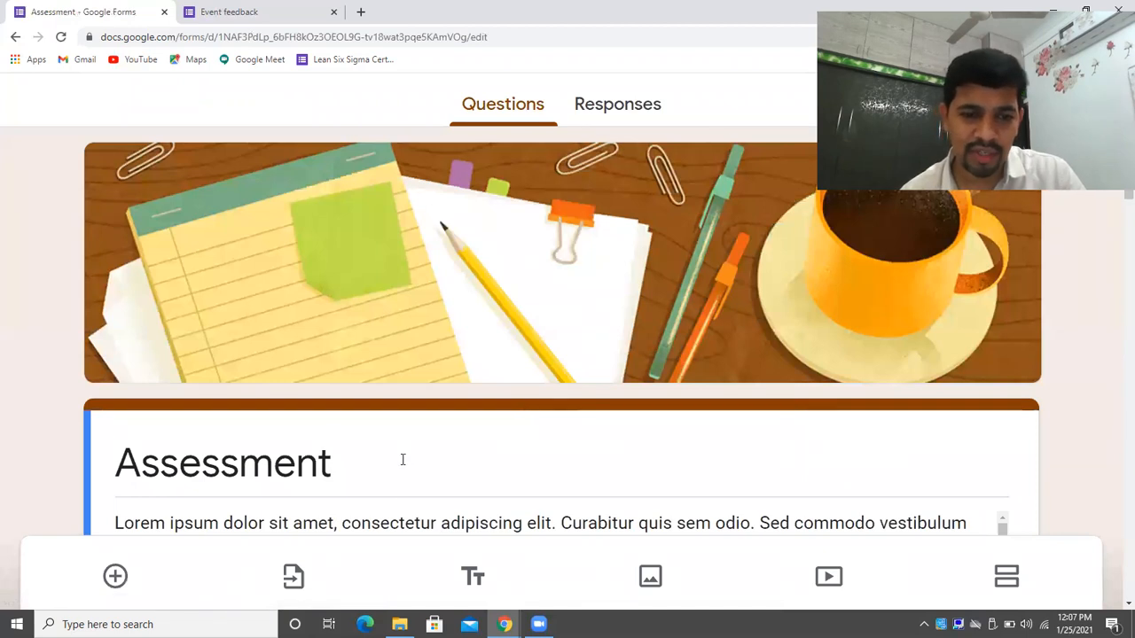
Append '-Youtube-Demo Purpose' to the form title to make it 'Assessment-Youtube-Demo Purpose'.
{"action": "left_click", "coordinate": [403, 459]}
{"action": "left_click", "coordinate": [403, 459]}
{"action": "type", "text": "-"}
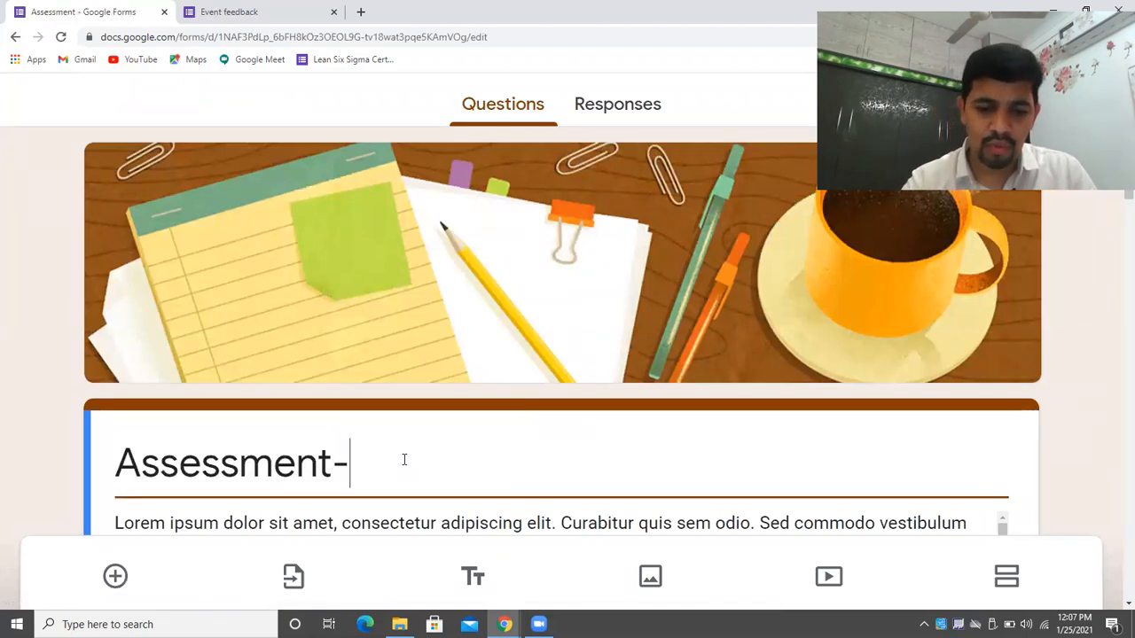
{"action": "type", "text": "Youtube-Demo Purpose"}
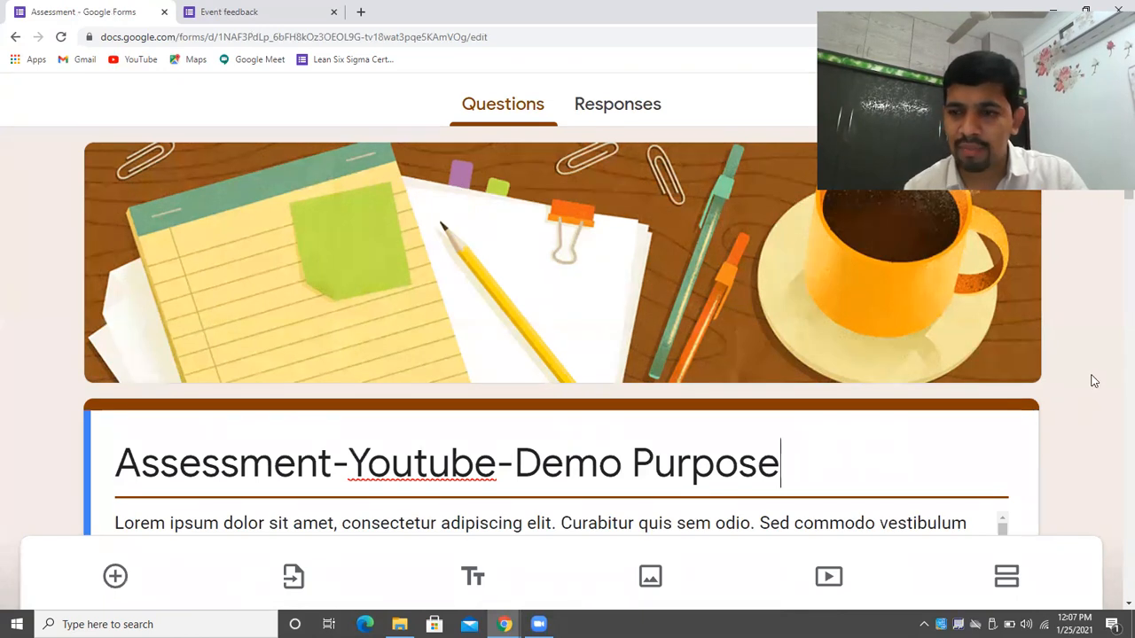
Replace the Lorem ipsum description with 'This is for practice purpose'.
{"action": "triple_click", "coordinate": [921, 517]}
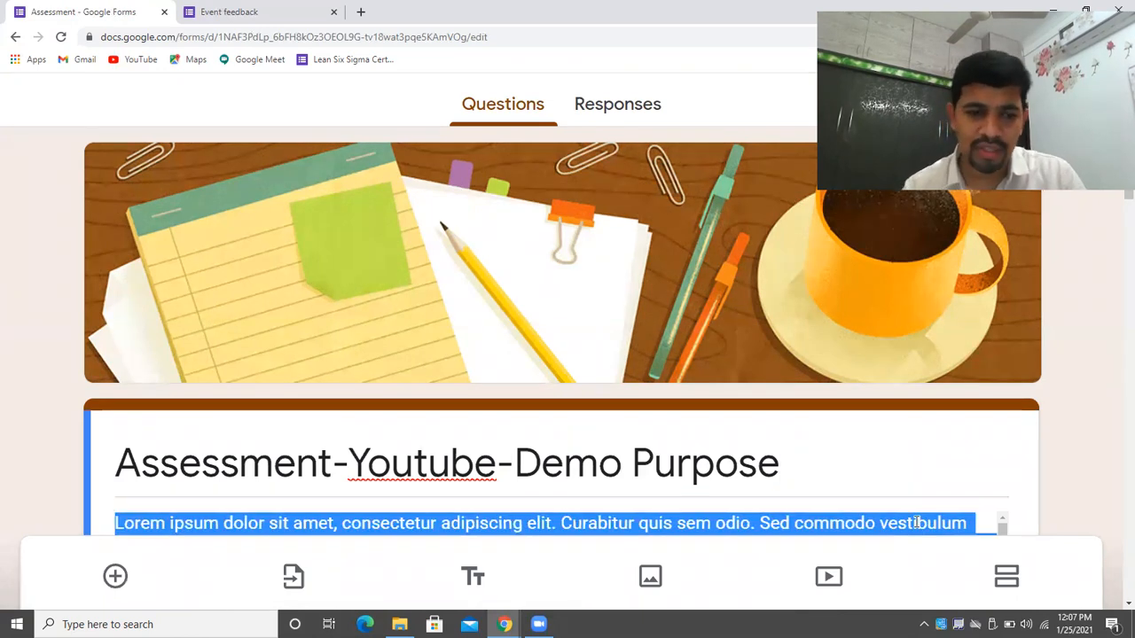
{"action": "key", "text": "BackSpace"}
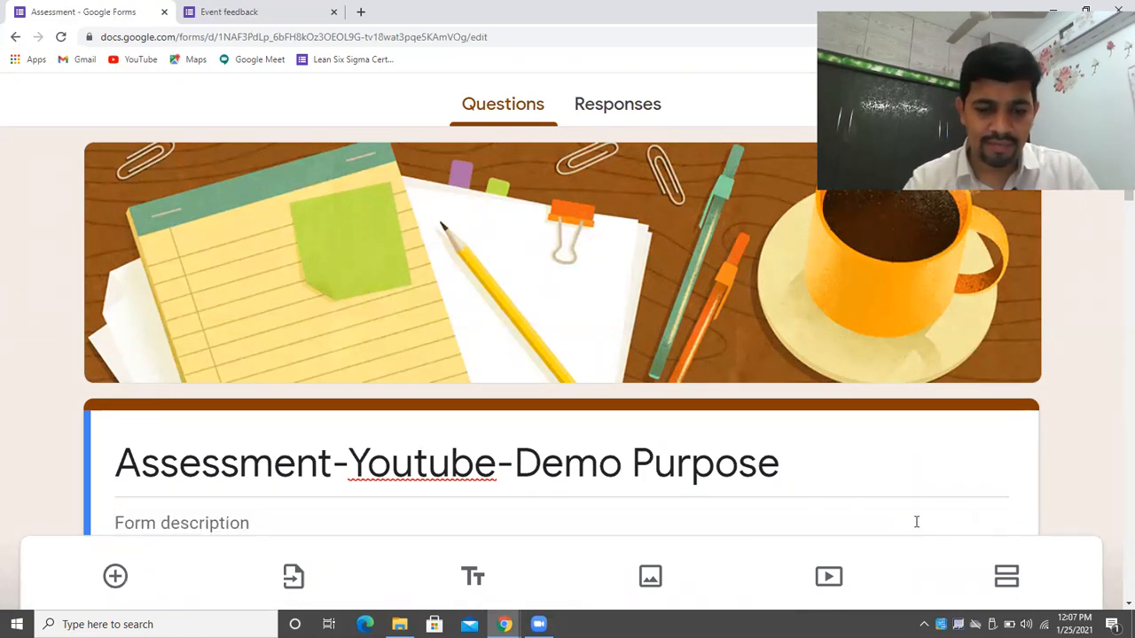
{"action": "type", "text": "This is for practice purpose"}
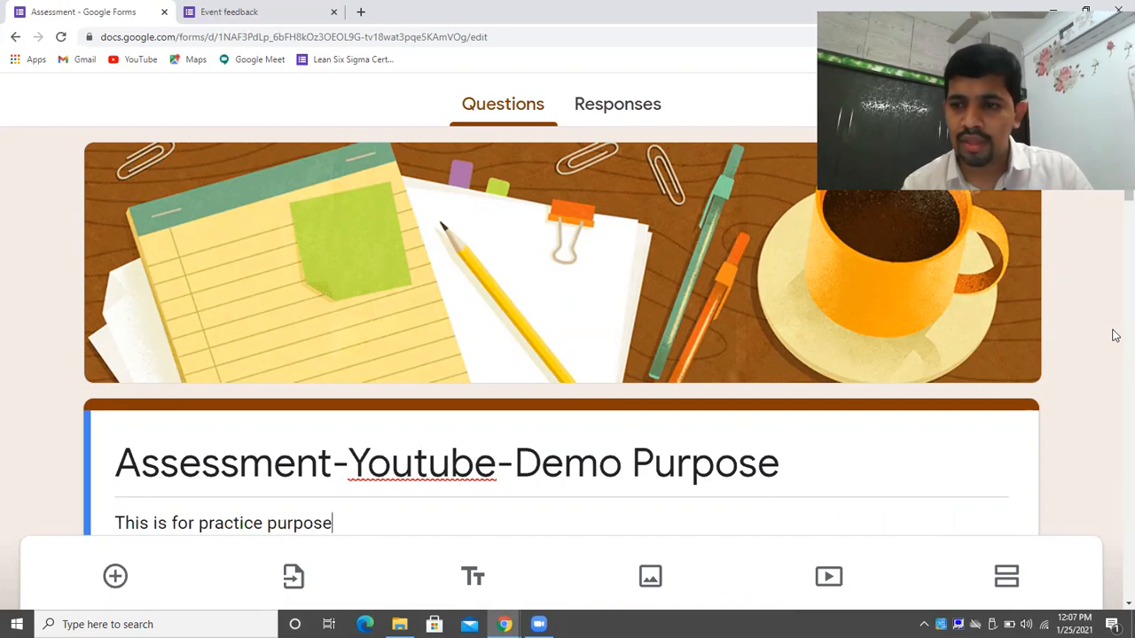
{"action": "scroll", "coordinate": [1115, 328], "scroll_direction": "down", "scroll_amount": 7}
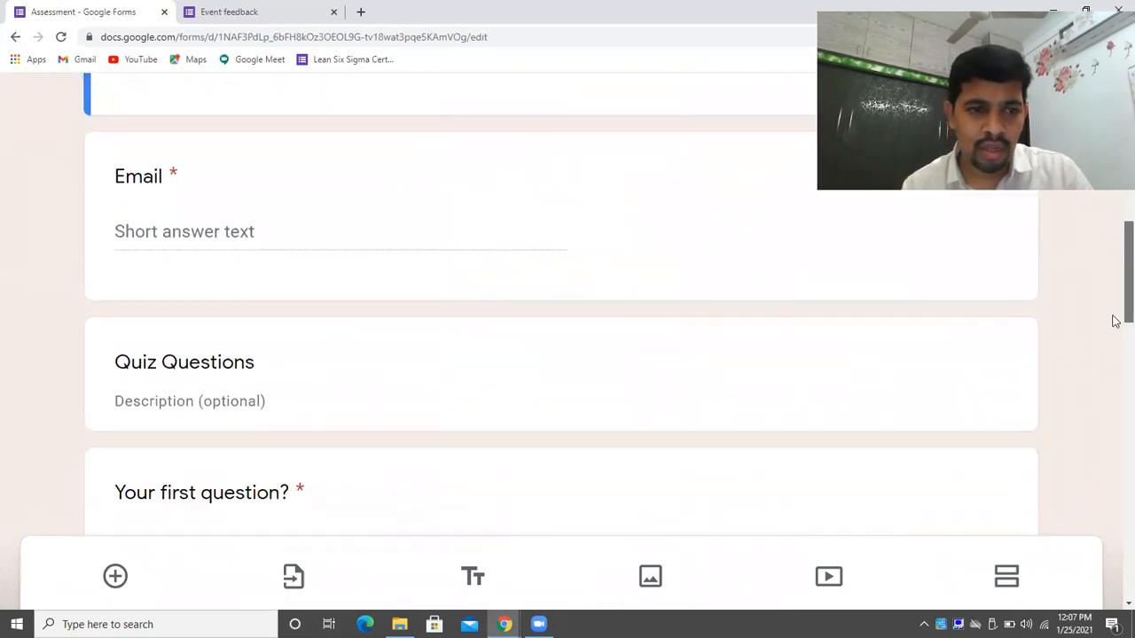
Change the first quiz question's text to 'Capital of India'.
{"action": "scroll", "coordinate": [1115, 301], "scroll_direction": "up", "scroll_amount": 4}
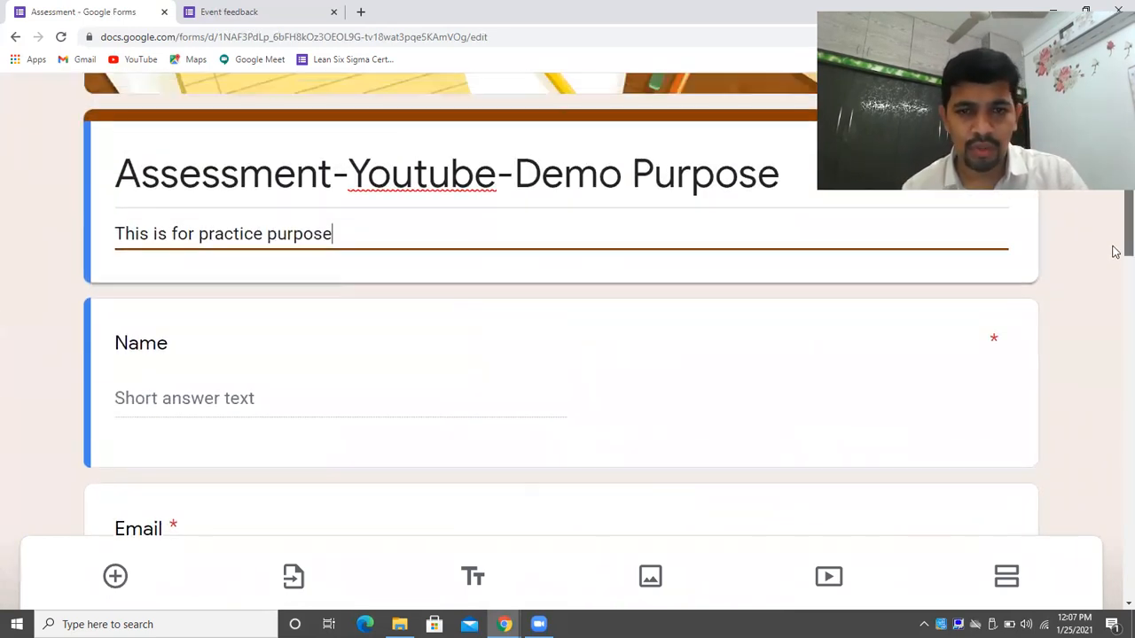
{"action": "scroll", "coordinate": [1115, 266], "scroll_direction": "down", "scroll_amount": 4}
{"action": "scroll", "coordinate": [1115, 328], "scroll_direction": "down", "scroll_amount": 3}
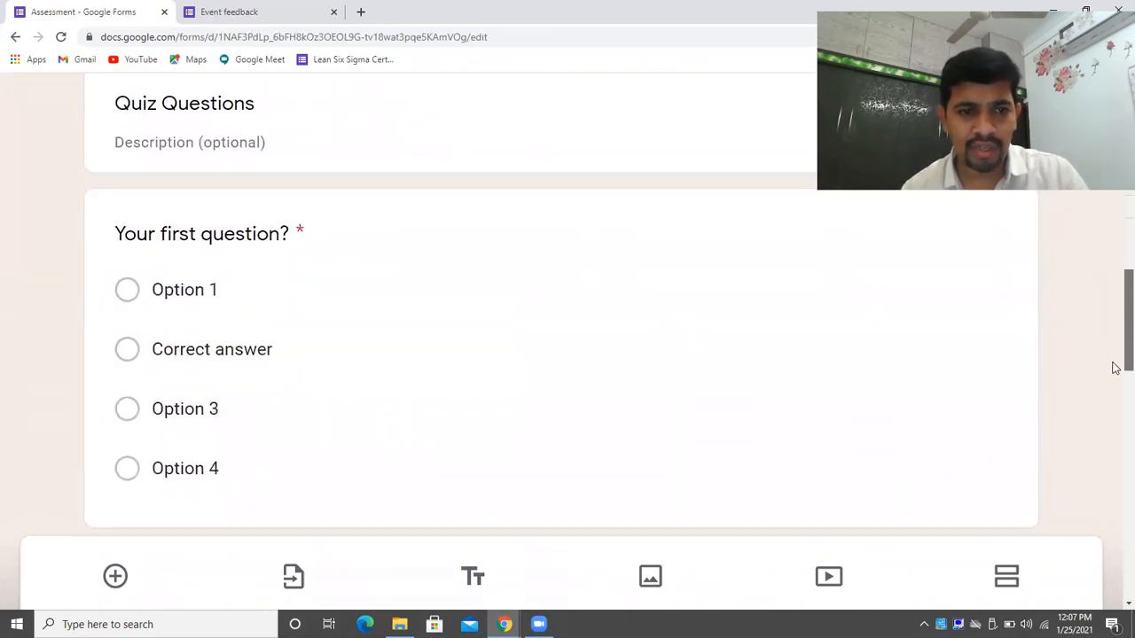
{"action": "left_click", "coordinate": [204, 245]}
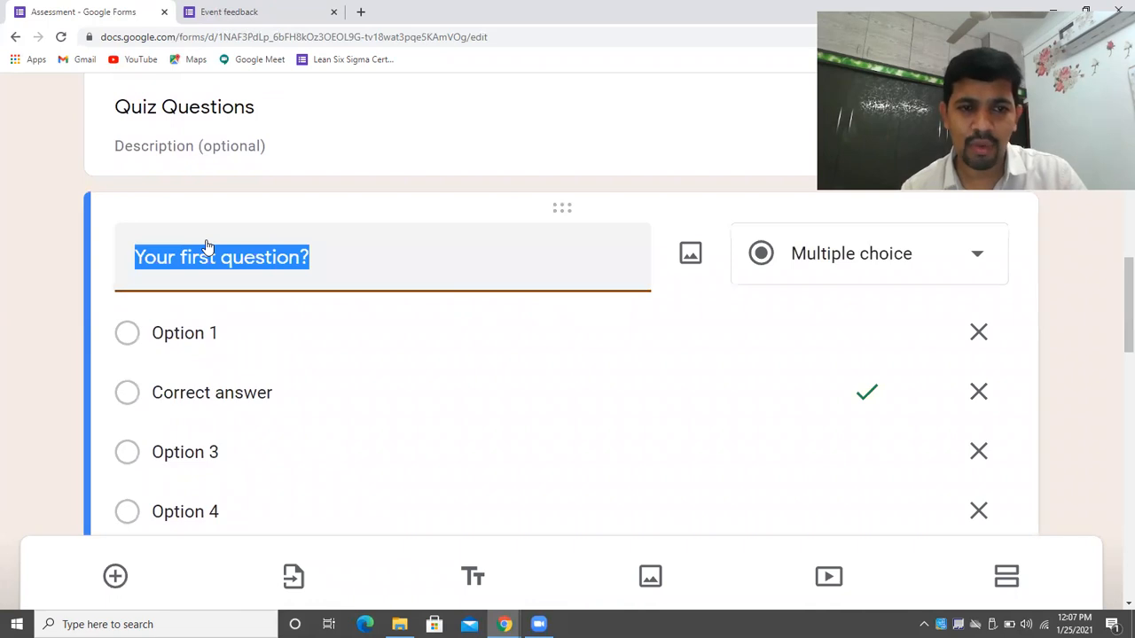
{"action": "key", "text": "BackSpace"}
{"action": "type", "text": "C"}
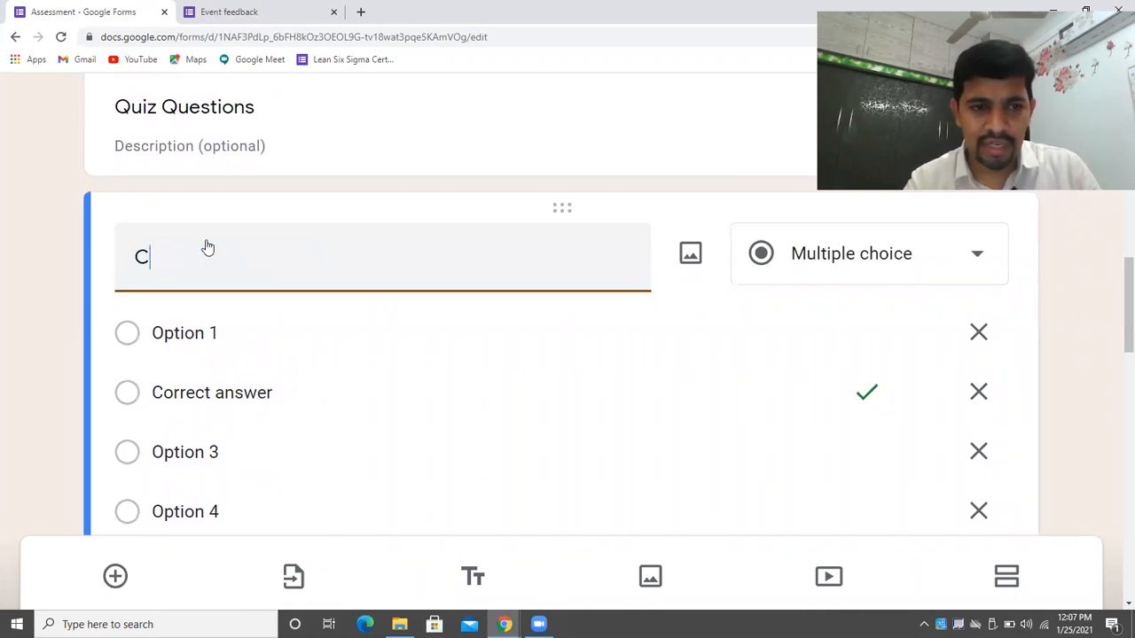
{"action": "type", "text": "apital of India"}
Replace the four answer options with Chennai, Pune, Delhi and Hyderabad.
{"action": "left_click", "coordinate": [234, 327]}
{"action": "key", "text": "BackSpace"}
{"action": "type", "text": "Chennai"}
{"action": "left_click", "coordinate": [253, 396]}
{"action": "key", "text": "BackSpace"}
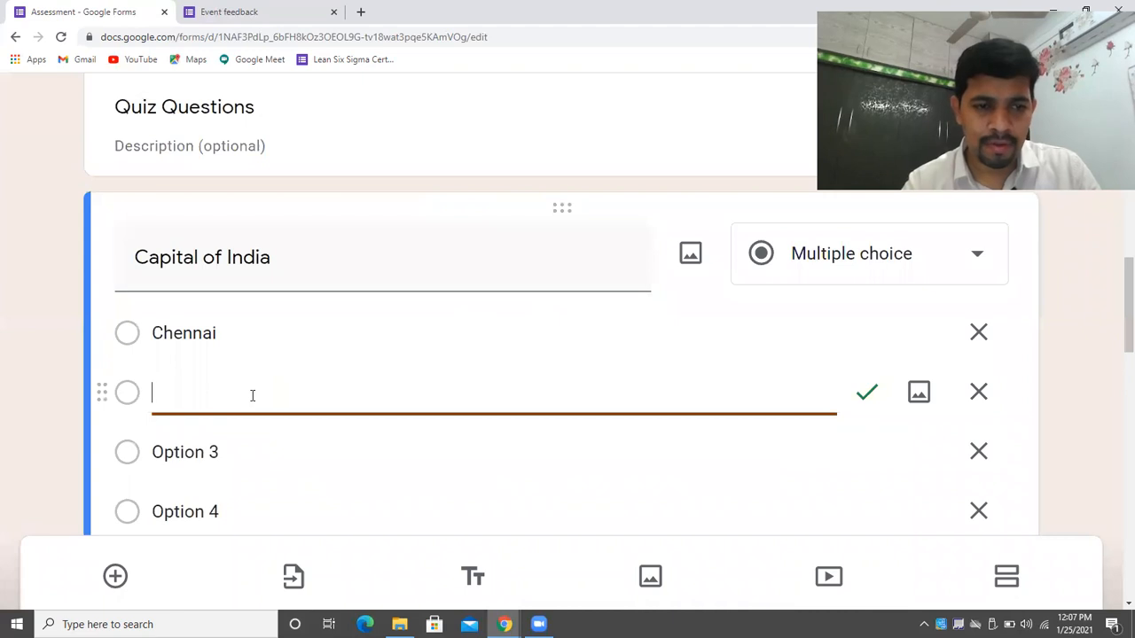
{"action": "type", "text": "Pune"}
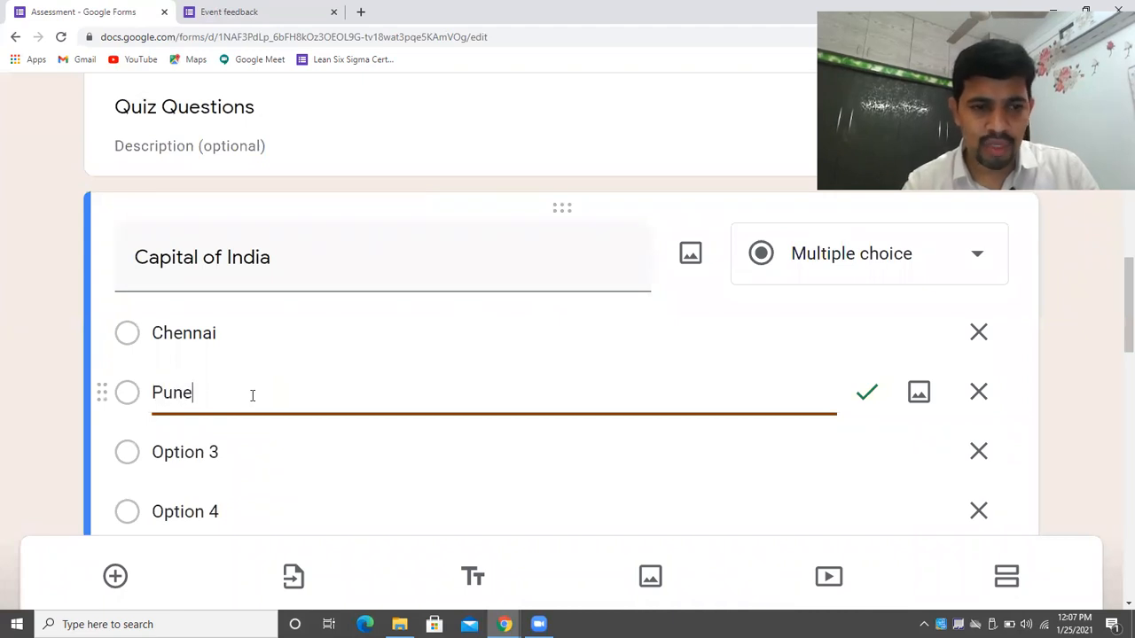
{"action": "left_click", "coordinate": [258, 451]}
{"action": "key", "text": "BackSpace"}
{"action": "type", "text": "Delhi"}
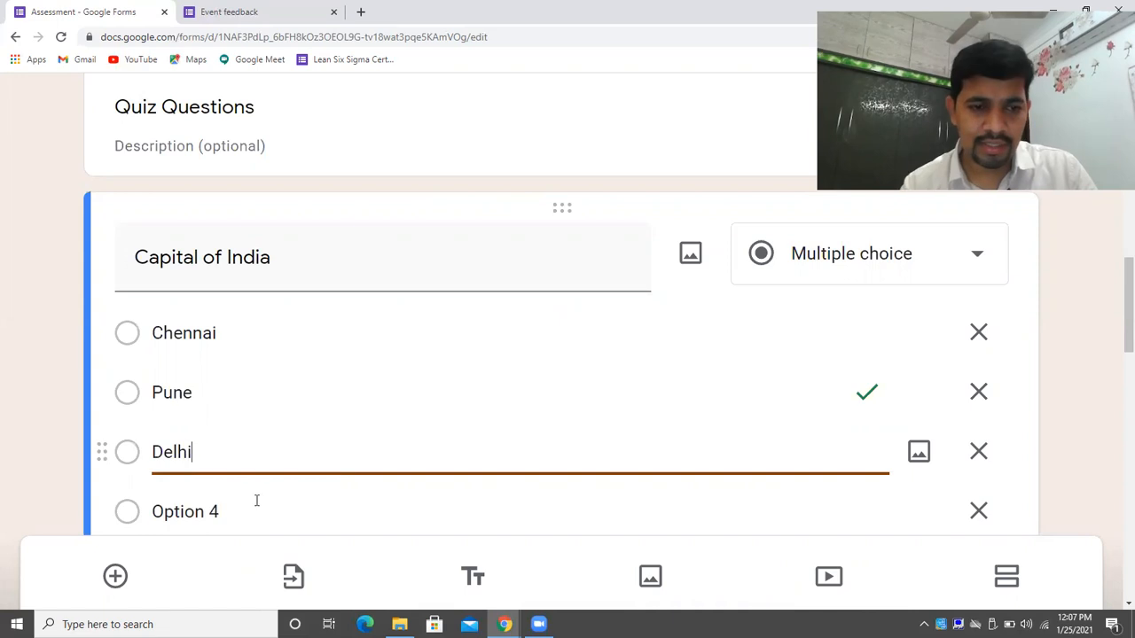
{"action": "left_click", "coordinate": [256, 501]}
{"action": "key", "text": "BackSpace"}
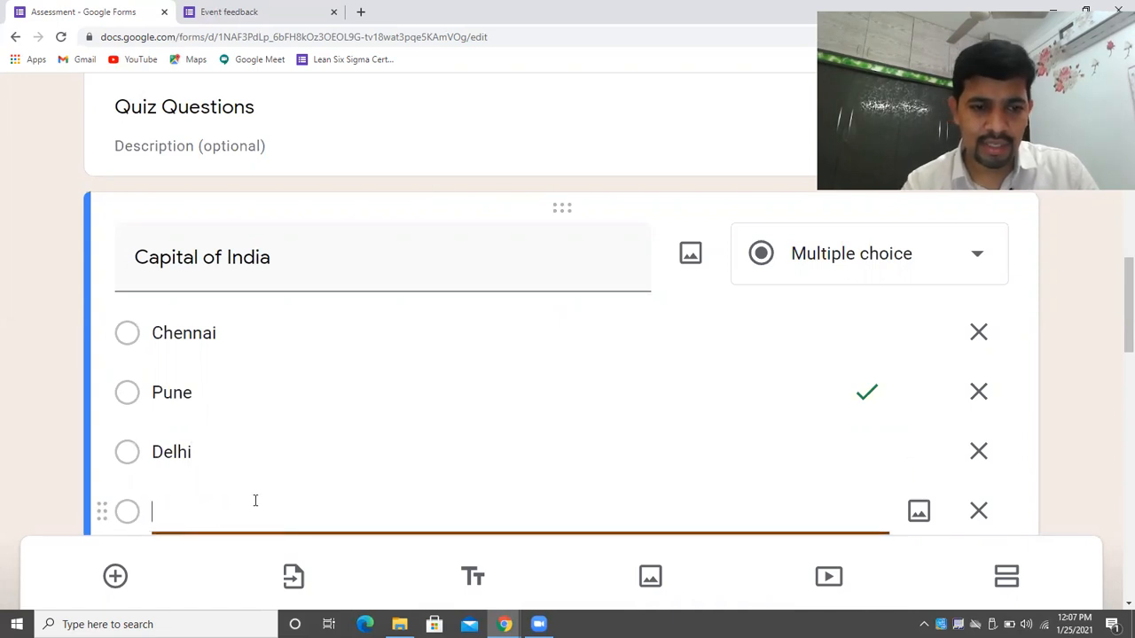
{"action": "type", "text": "Hyderabad"}
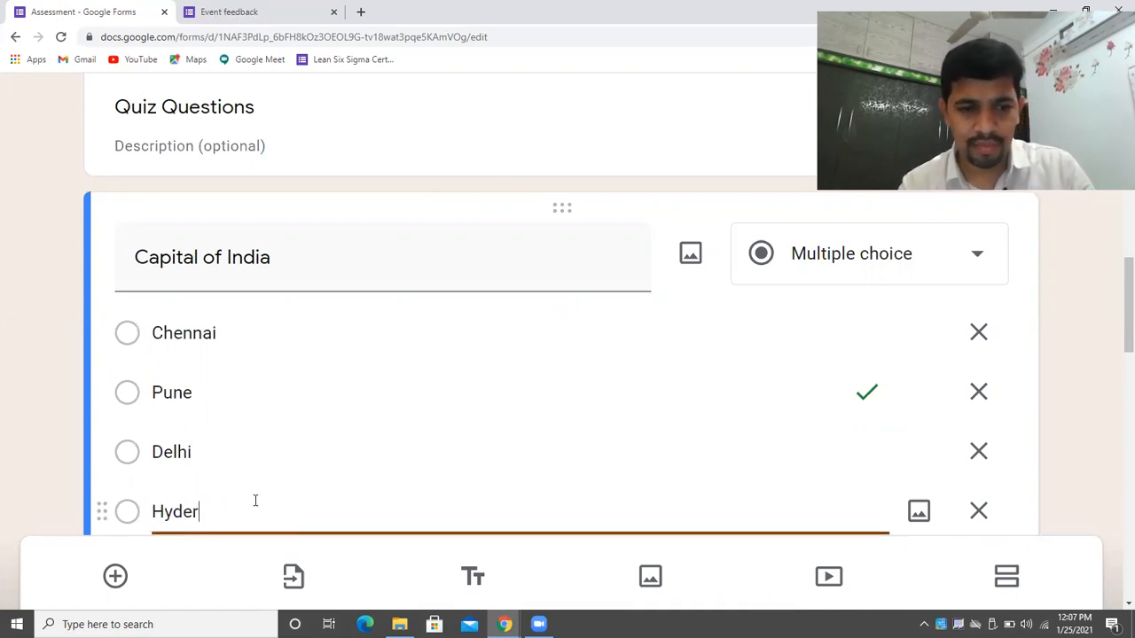
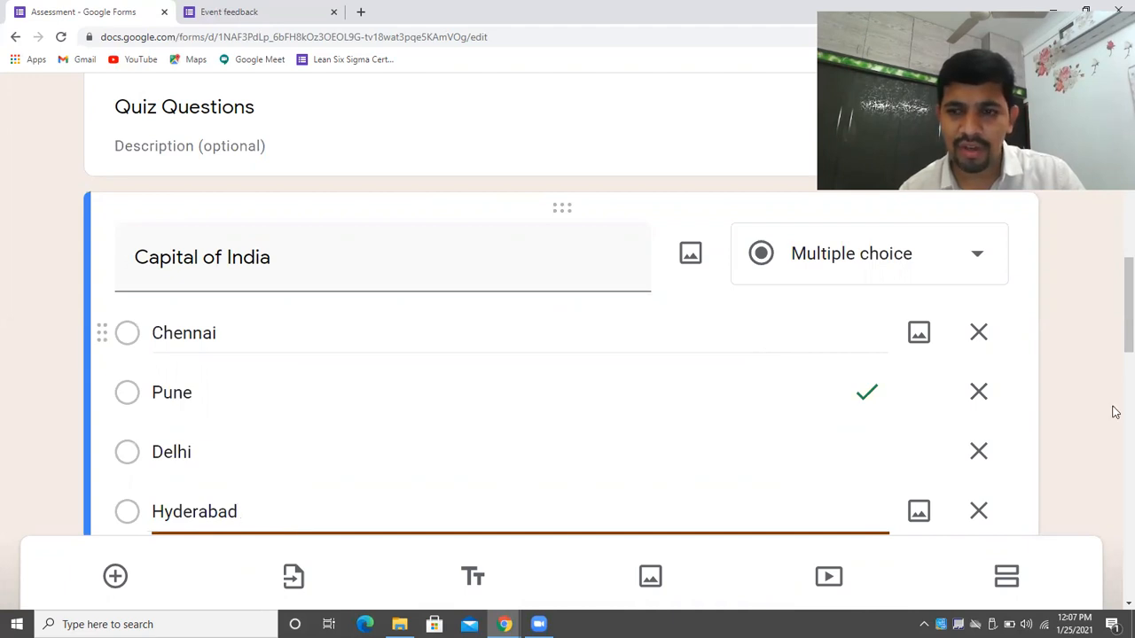
Make Delhi the only correct answer for Capital of India, worth 5 points.
{"action": "left_click_drag", "start_coordinate": [1115, 299], "coordinate": [1117, 327]}
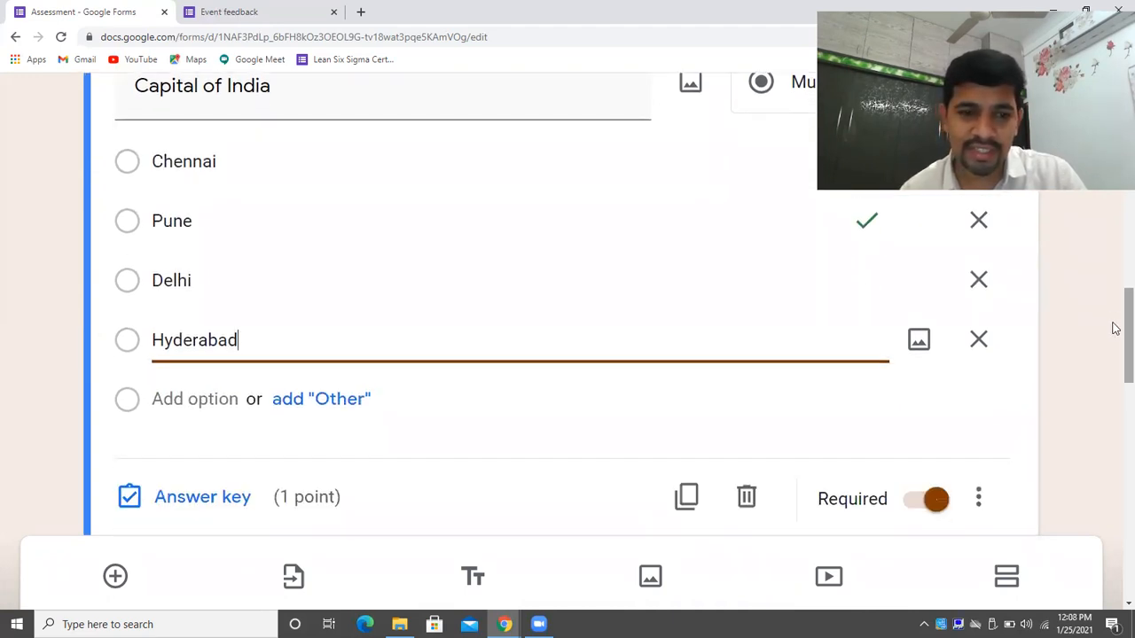
{"action": "left_click", "coordinate": [222, 502]}
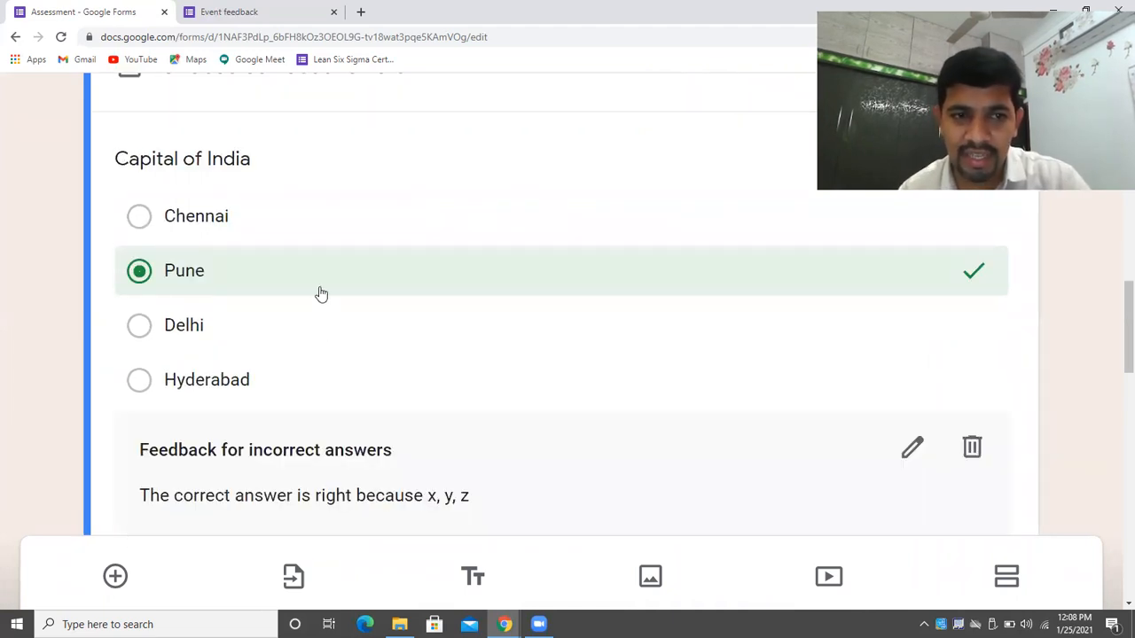
{"action": "left_click", "coordinate": [231, 338]}
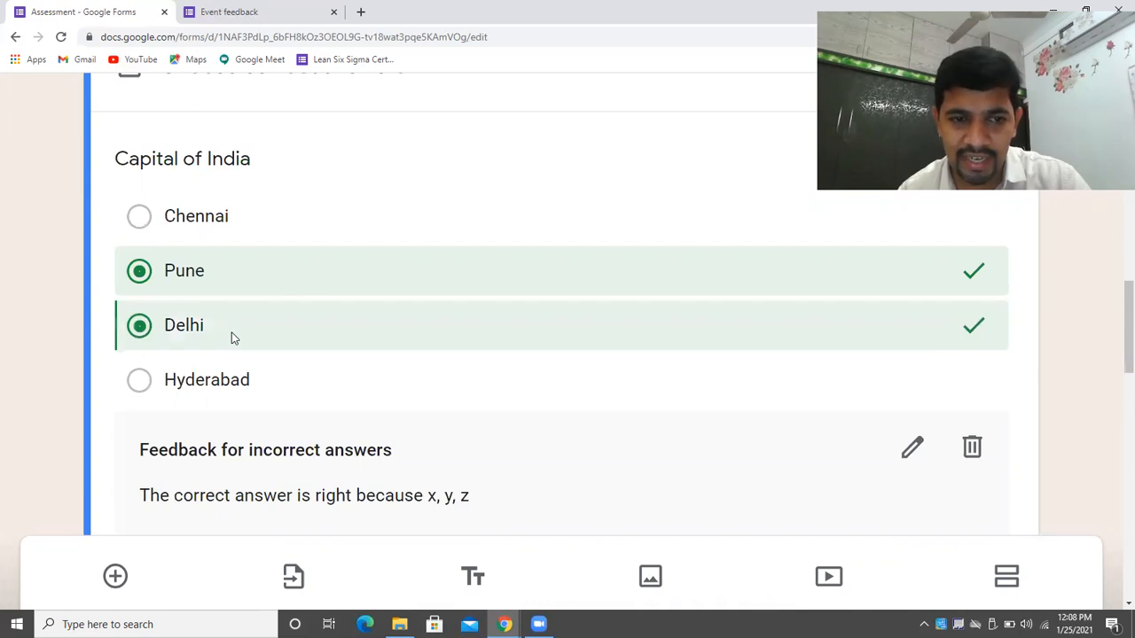
{"action": "left_click", "coordinate": [295, 292]}
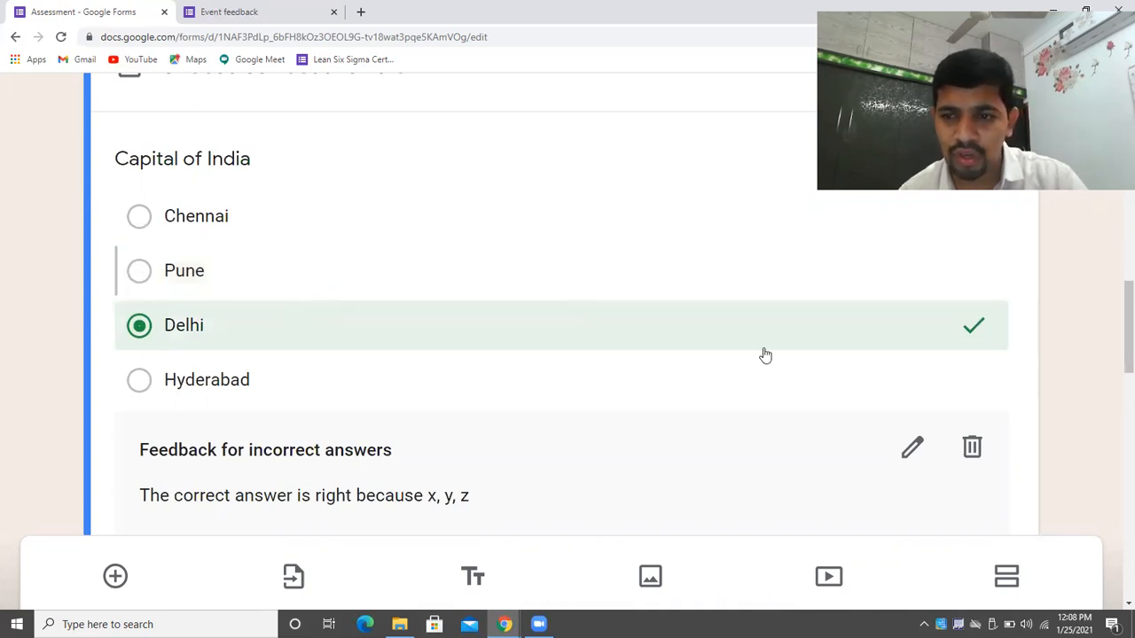
{"action": "scroll", "coordinate": [1113, 328], "scroll_direction": "up", "scroll_amount": 3}
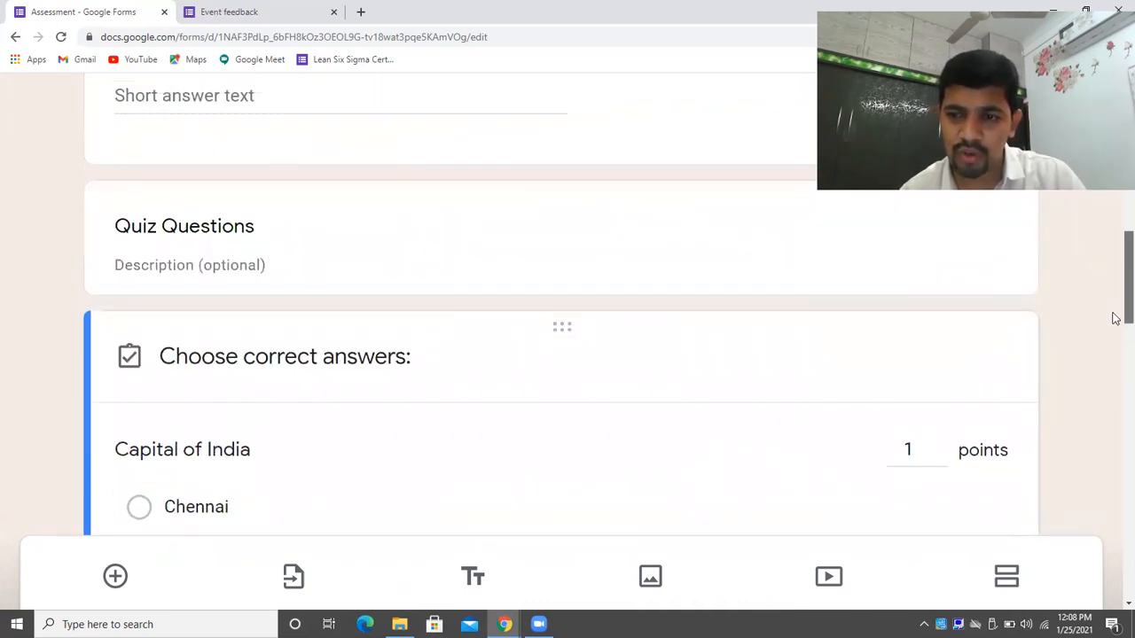
{"action": "scroll", "coordinate": [1099, 328], "scroll_direction": "down", "scroll_amount": 1}
{"action": "double_click", "coordinate": [940, 359]}
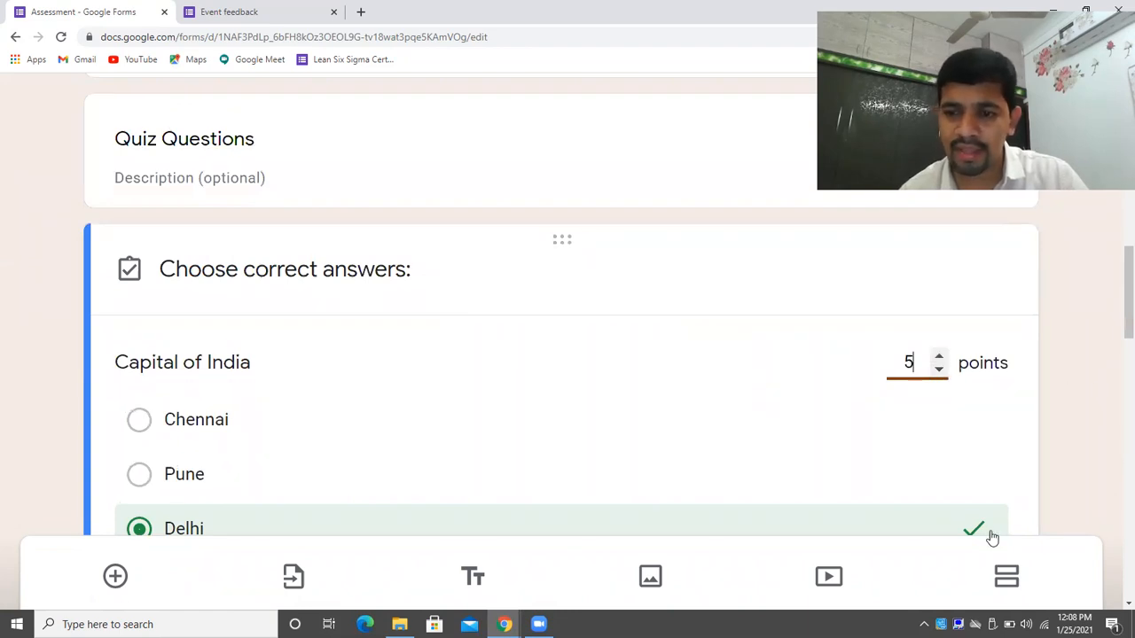
{"action": "scroll", "coordinate": [1115, 301], "scroll_direction": "down", "scroll_amount": 2}
{"action": "scroll", "coordinate": [1115, 301], "scroll_direction": "down", "scroll_amount": 2}
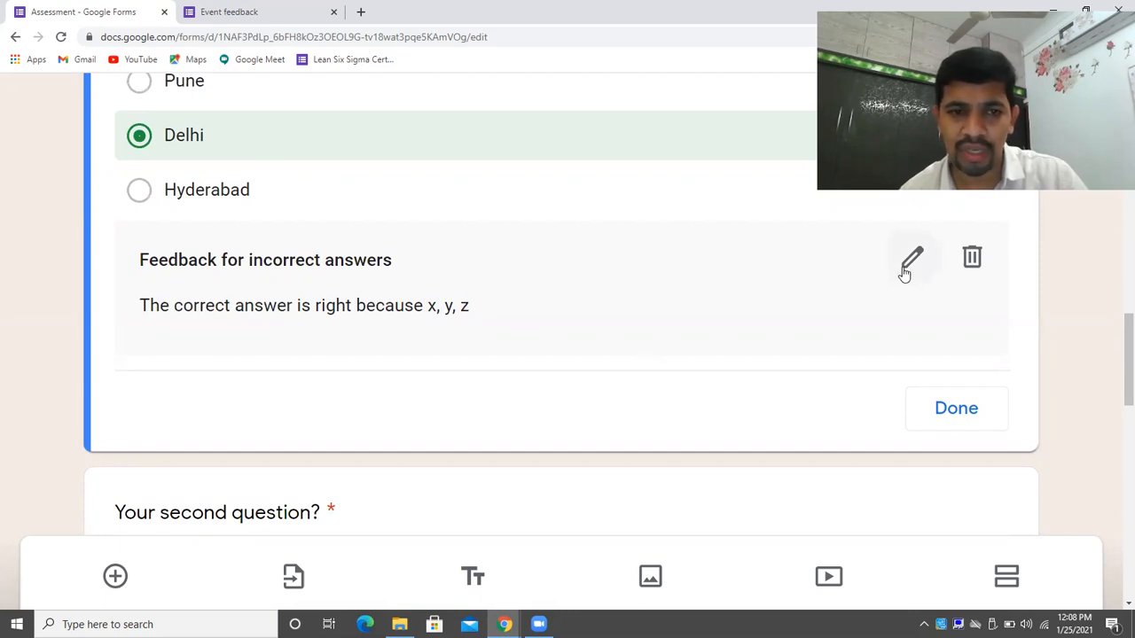
{"action": "left_click", "coordinate": [969, 419]}
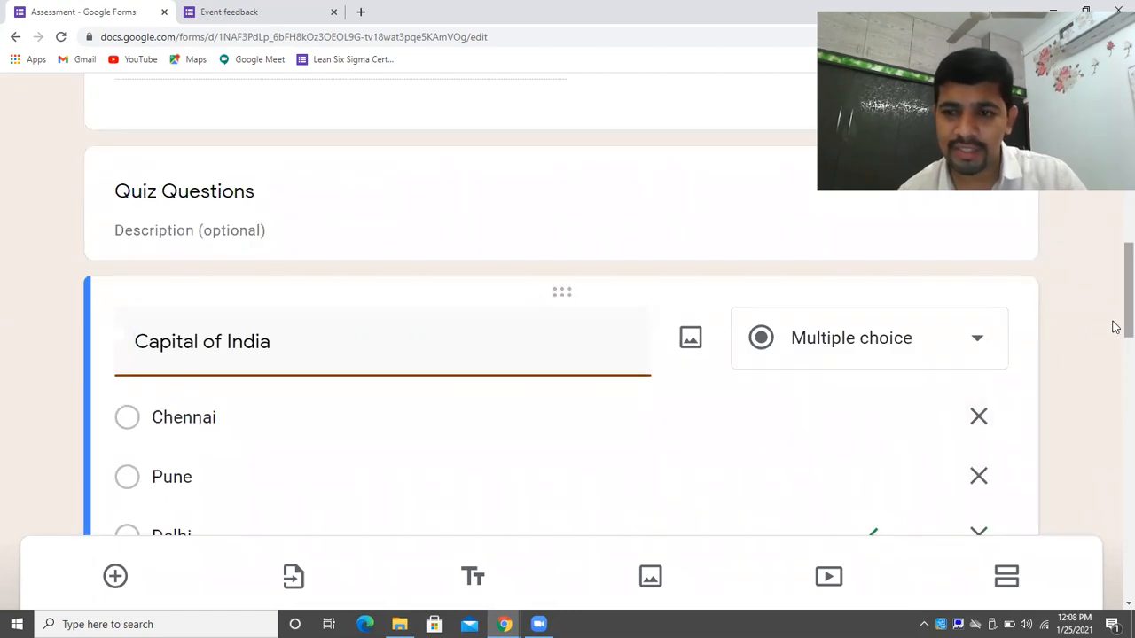
{"action": "scroll", "coordinate": [1114, 345], "scroll_direction": "down", "scroll_amount": 5}
{"action": "mouse_move", "coordinate": [1113, 395]}
{"action": "left_mouse_down"}
{"action": "mouse_move", "coordinate": [1111, 381]}
{"action": "mouse_move", "coordinate": [1104, 396]}
{"action": "left_mouse_up"}
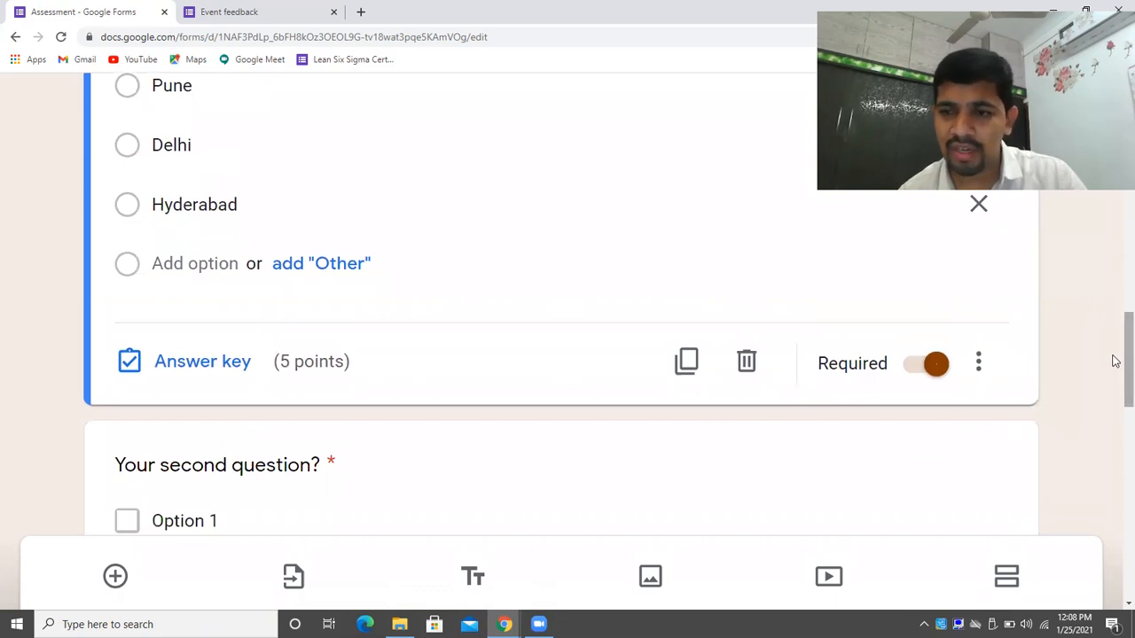
{"action": "scroll", "coordinate": [1112, 398], "scroll_direction": "down", "scroll_amount": 3}
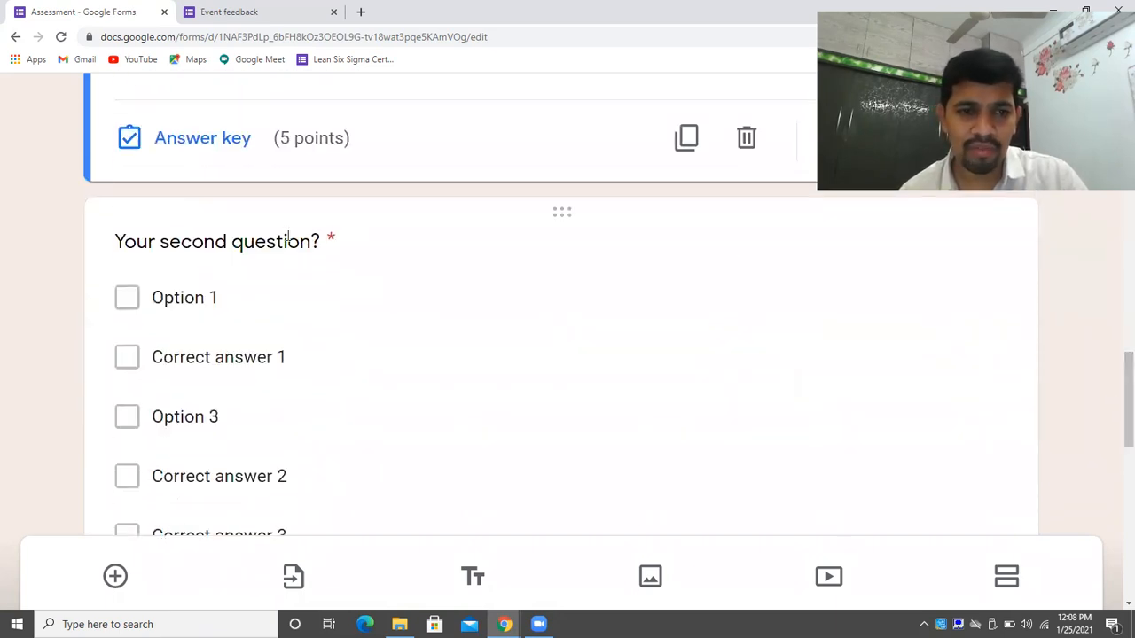
Retitle the second question 'Who won the latest WC Cricket'.
{"action": "left_click", "coordinate": [287, 238]}
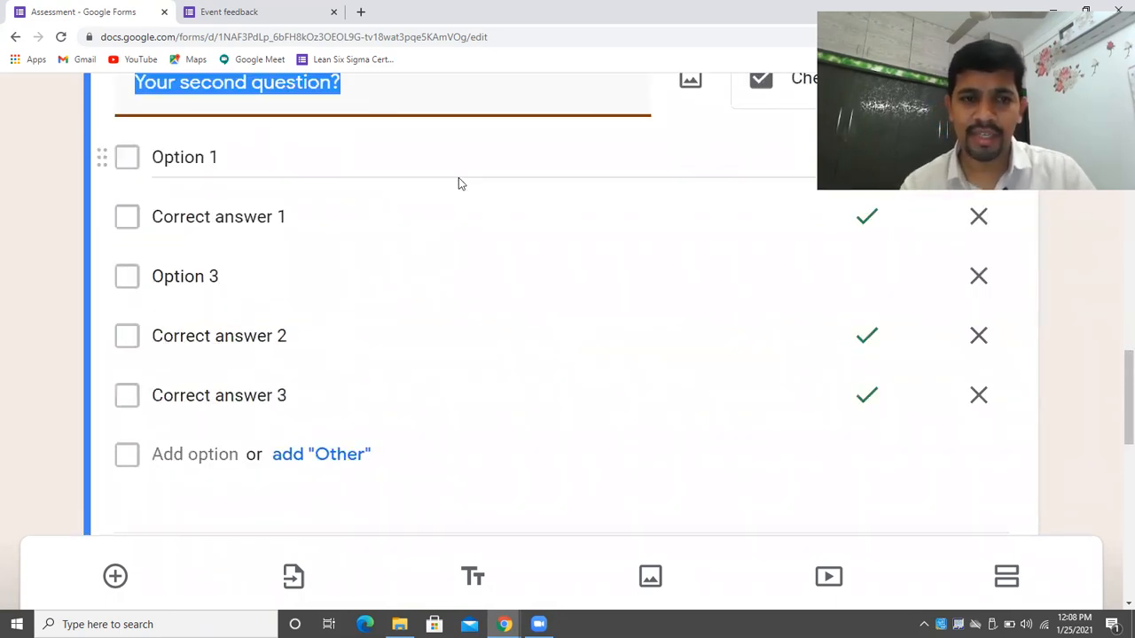
{"action": "key", "text": "BackSpace"}
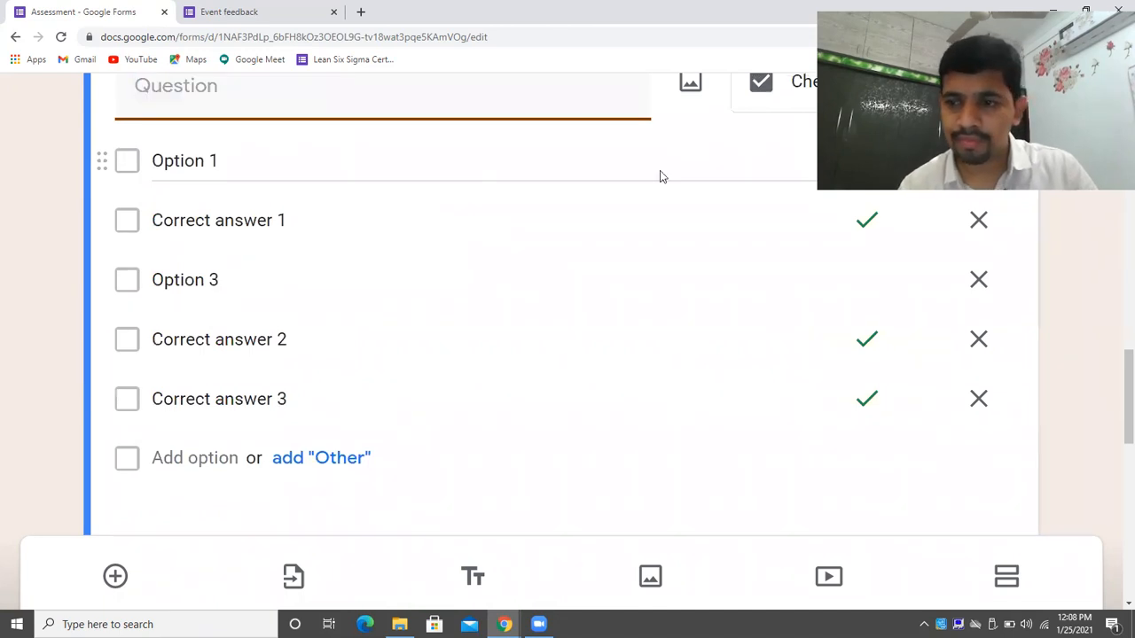
{"action": "scroll", "coordinate": [1115, 370], "scroll_direction": "up", "scroll_amount": 1}
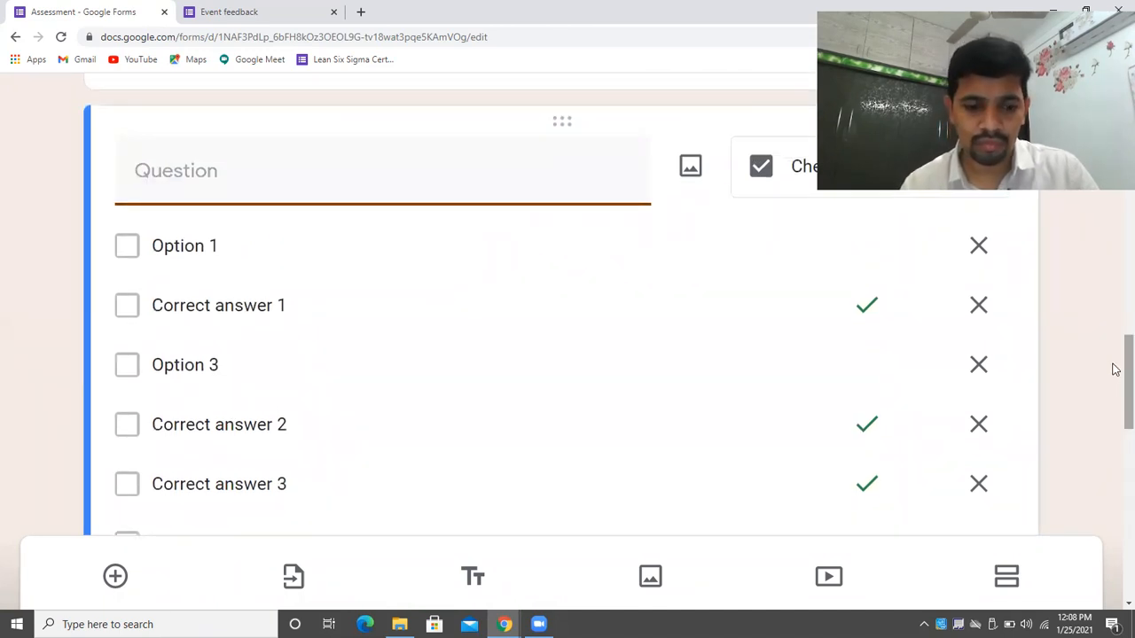
{"action": "type", "text": "Wh"}
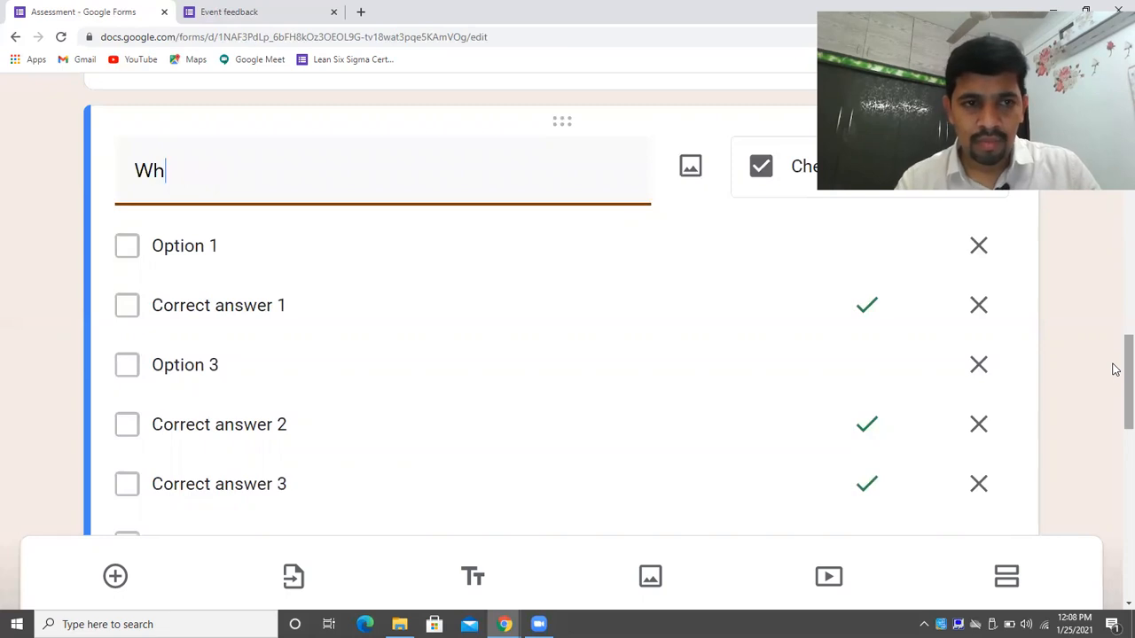
{"action": "type", "text": "o won the latest WC"}
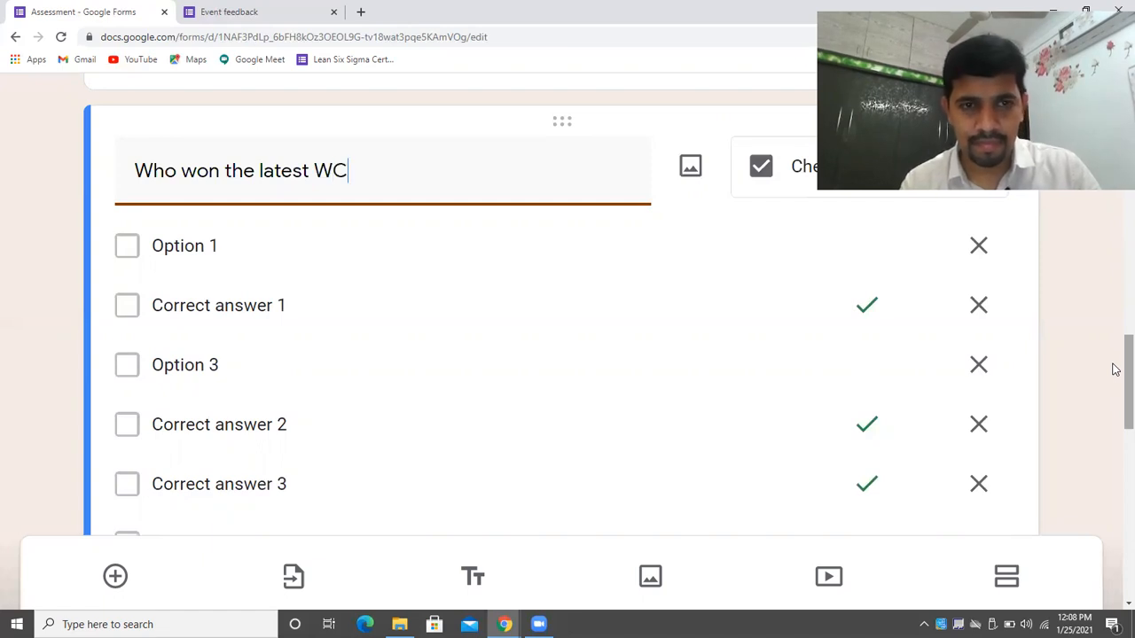
{"action": "type", "text": " Cricket"}
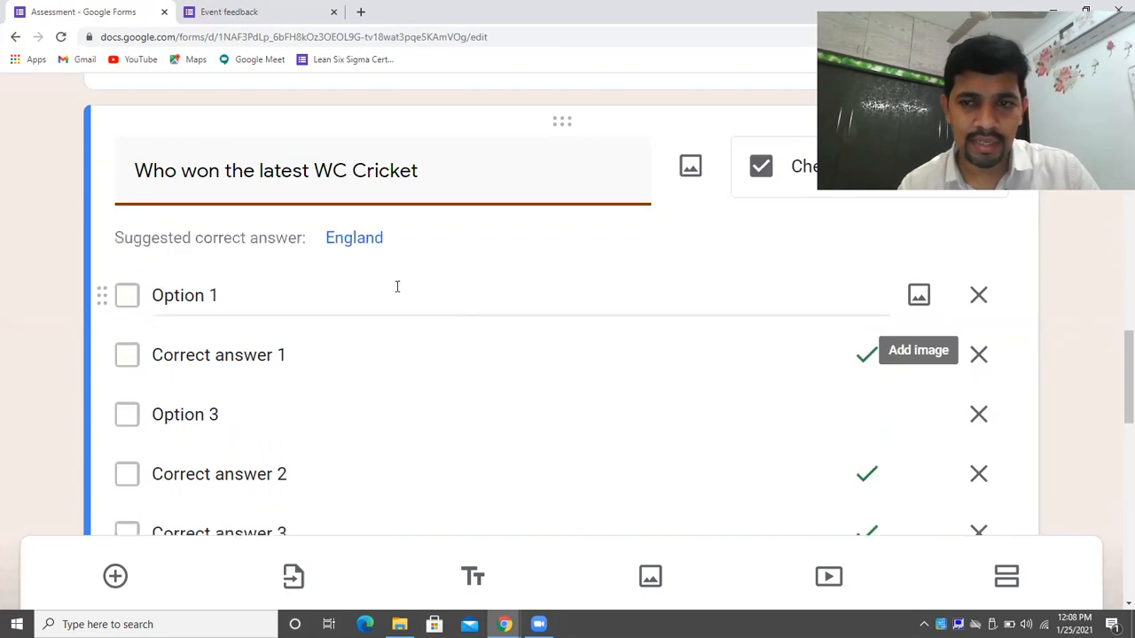
Rename the options to India, Aus, NZ and Pak, removing an extra option.
{"action": "left_click", "coordinate": [341, 289]}
{"action": "key", "text": "BackSpace"}
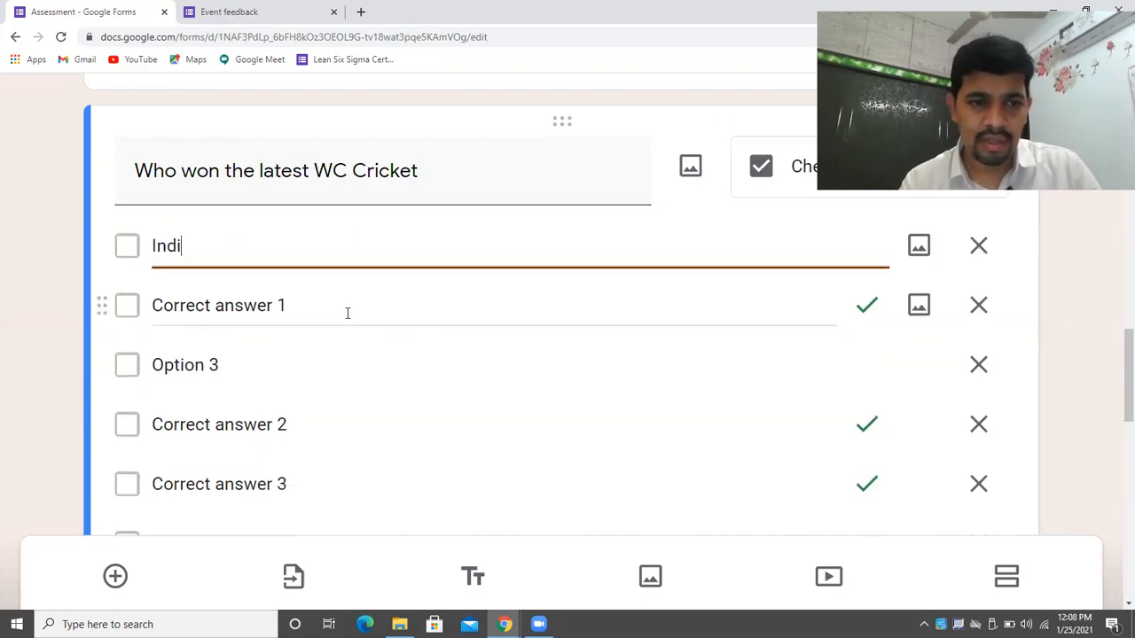
{"action": "type", "text": "India"}
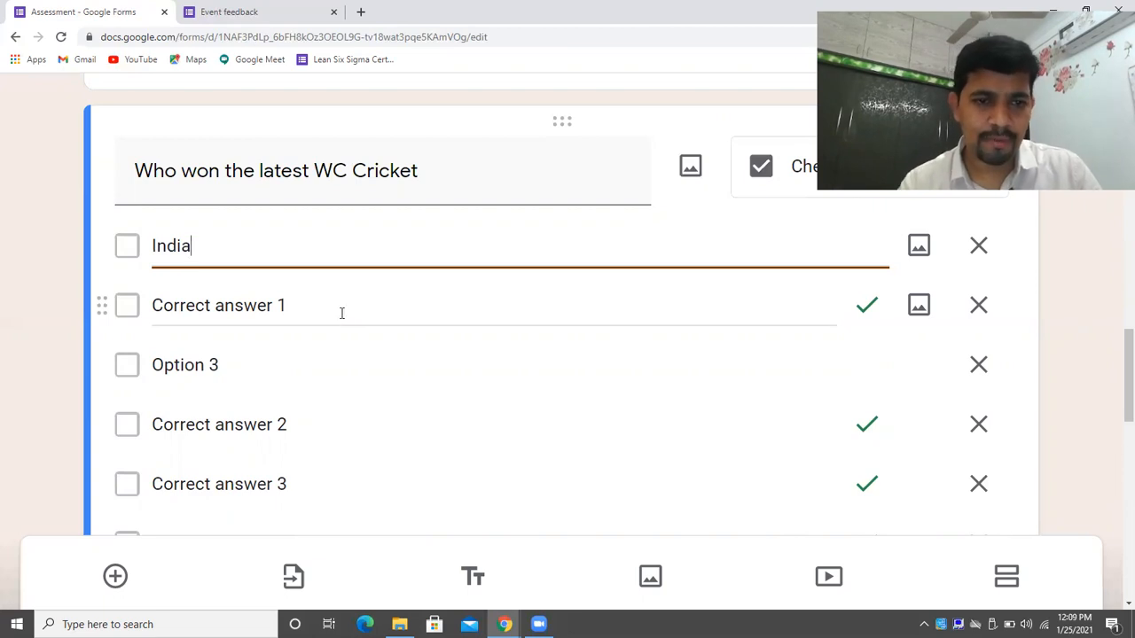
{"action": "left_click", "coordinate": [341, 311]}
{"action": "type", "text": "Au"}
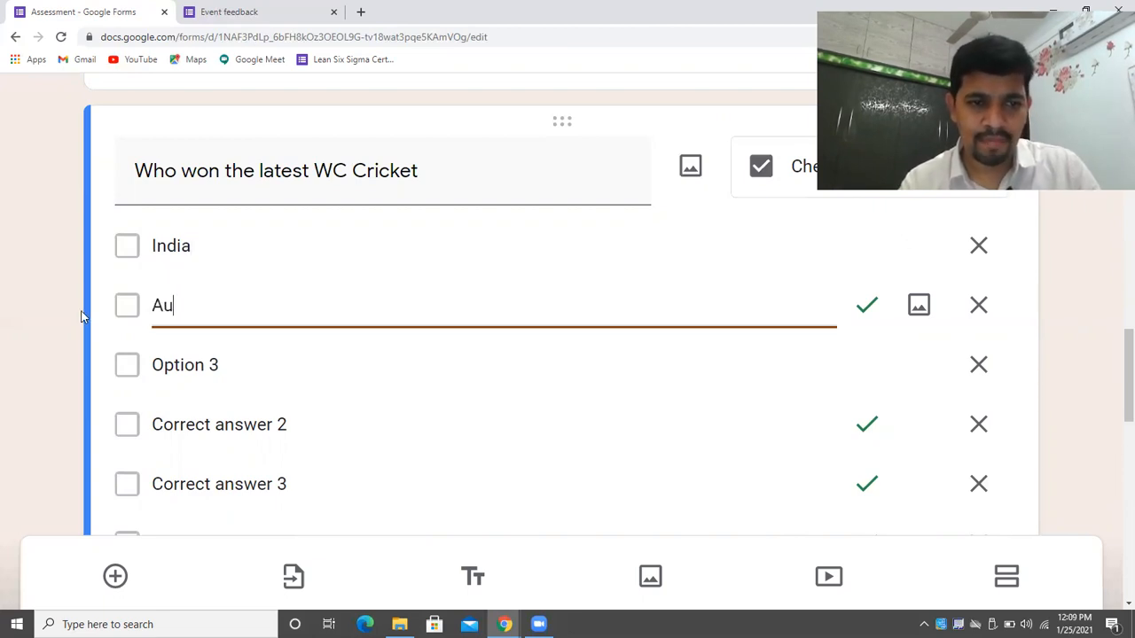
{"action": "type", "text": "s"}
{"action": "left_click", "coordinate": [234, 370]}
{"action": "key", "text": "BackSpace"}
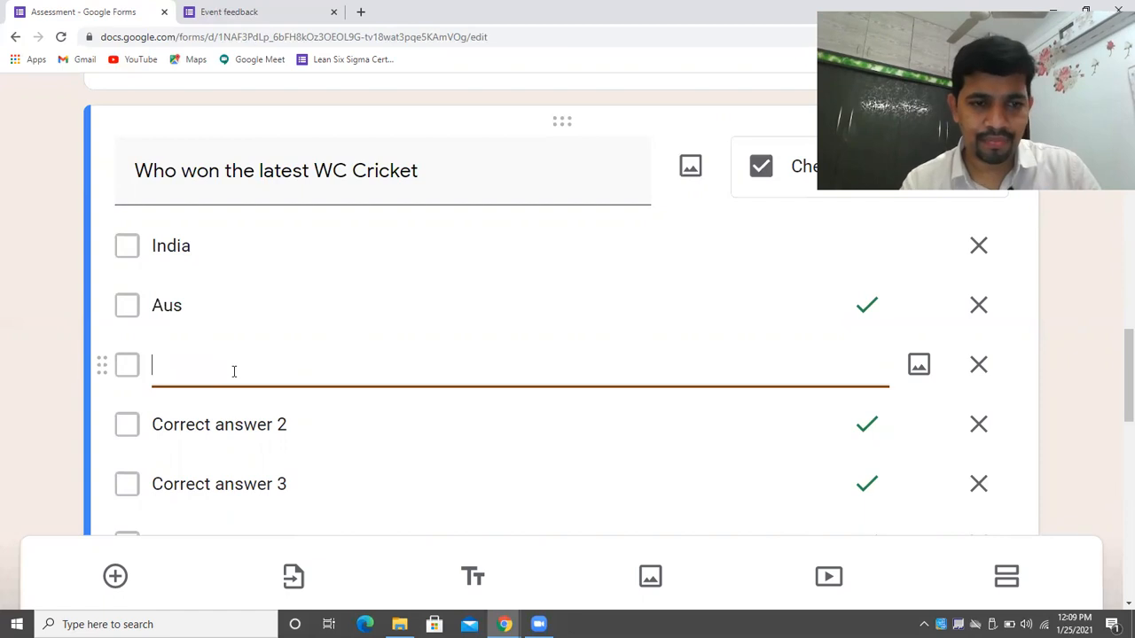
{"action": "type", "text": "NZ"}
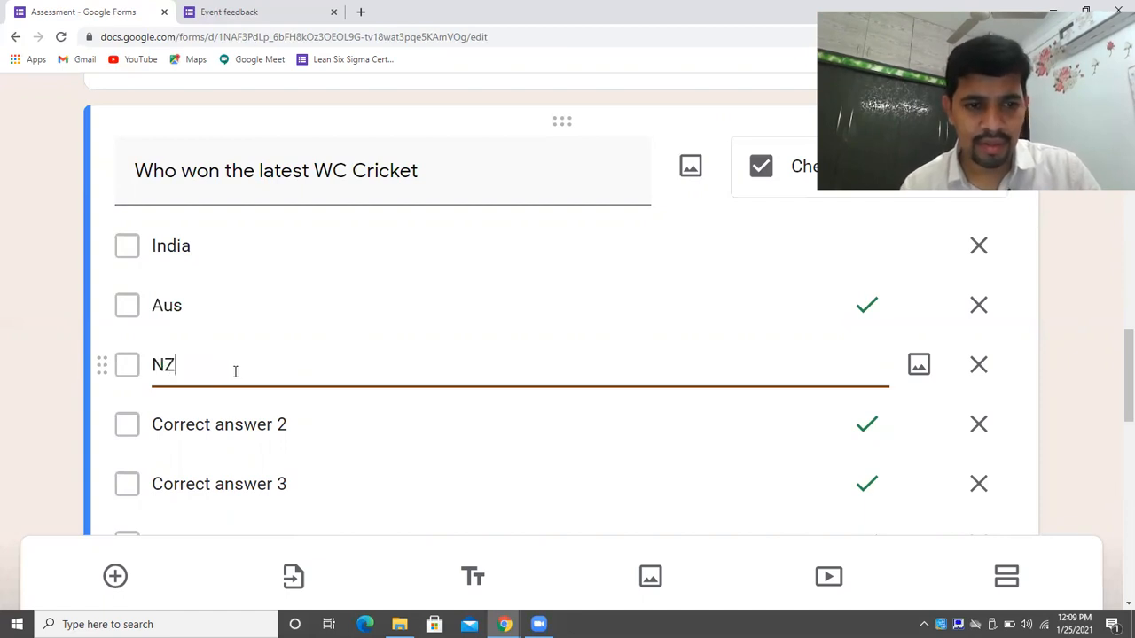
{"action": "left_click", "coordinate": [272, 427]}
{"action": "type", "text": "pAK"}
{"action": "key", "text": "BackSpace"}
{"action": "key", "text": "BackSpace"}
{"action": "key", "text": "BackSpace"}
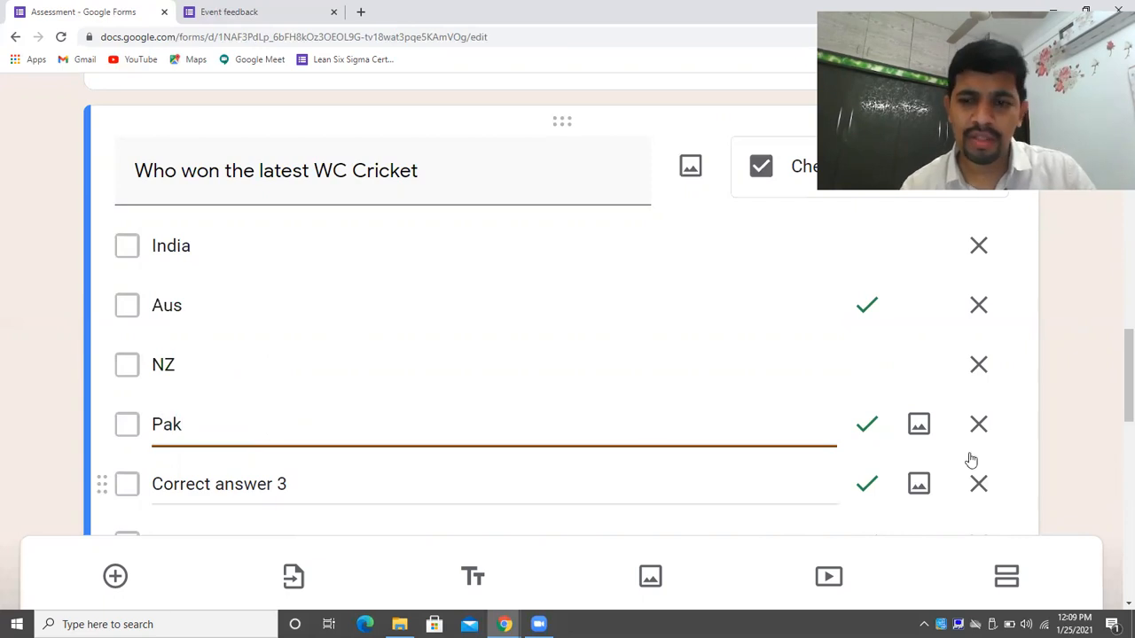
{"action": "left_click", "coordinate": [989, 492]}
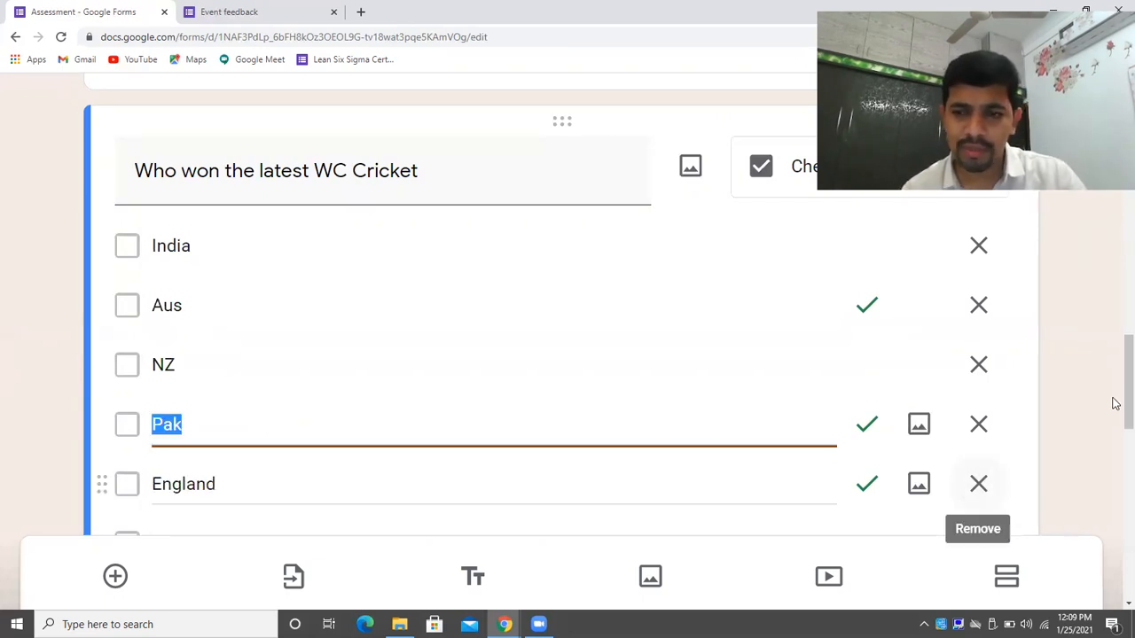
{"action": "scroll", "coordinate": [1115, 403], "scroll_direction": "down", "scroll_amount": 2}
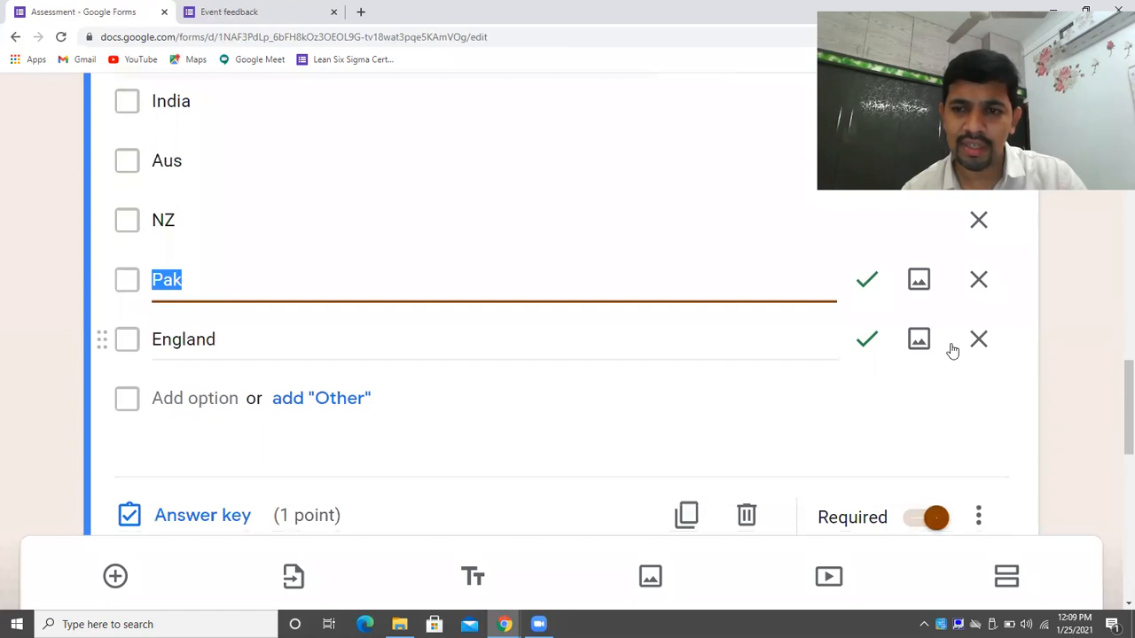
In the answer key, make India the only correct answer and set 5 points.
{"action": "left_click", "coordinate": [203, 518]}
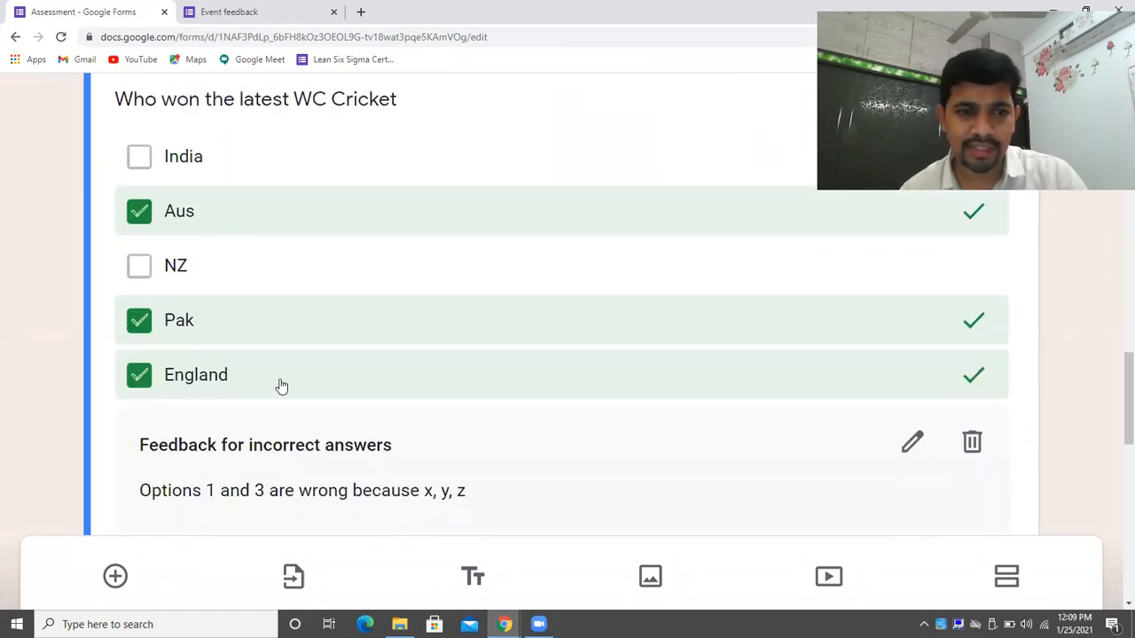
{"action": "left_click", "coordinate": [273, 232]}
{"action": "left_click", "coordinate": [279, 271]}
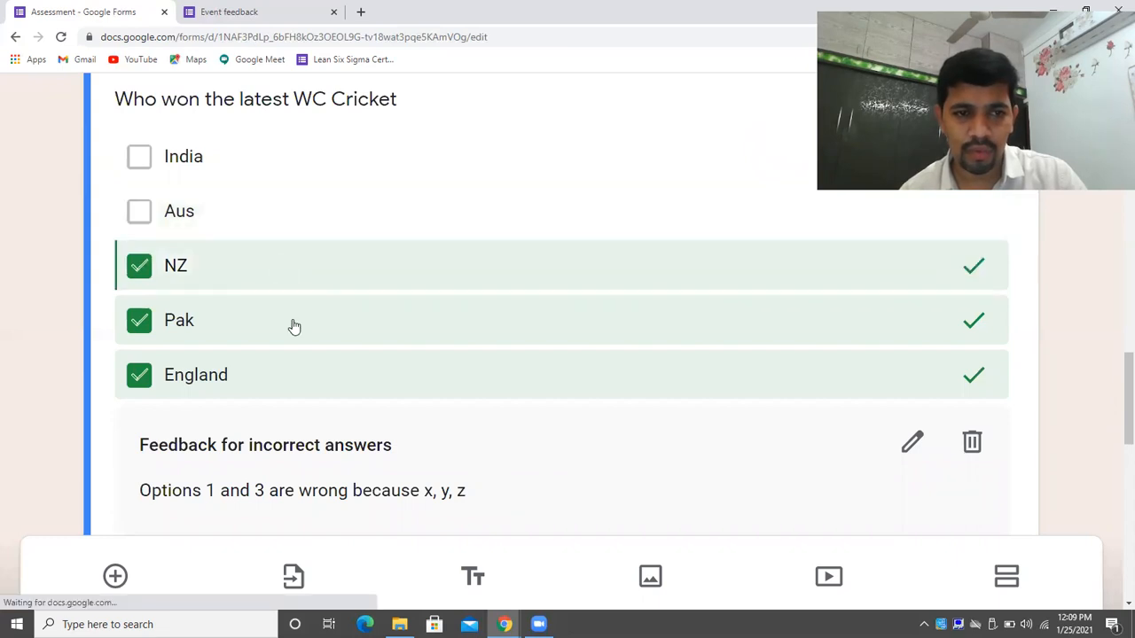
{"action": "left_click", "coordinate": [293, 324]}
{"action": "left_click", "coordinate": [306, 291]}
{"action": "left_click", "coordinate": [327, 367]}
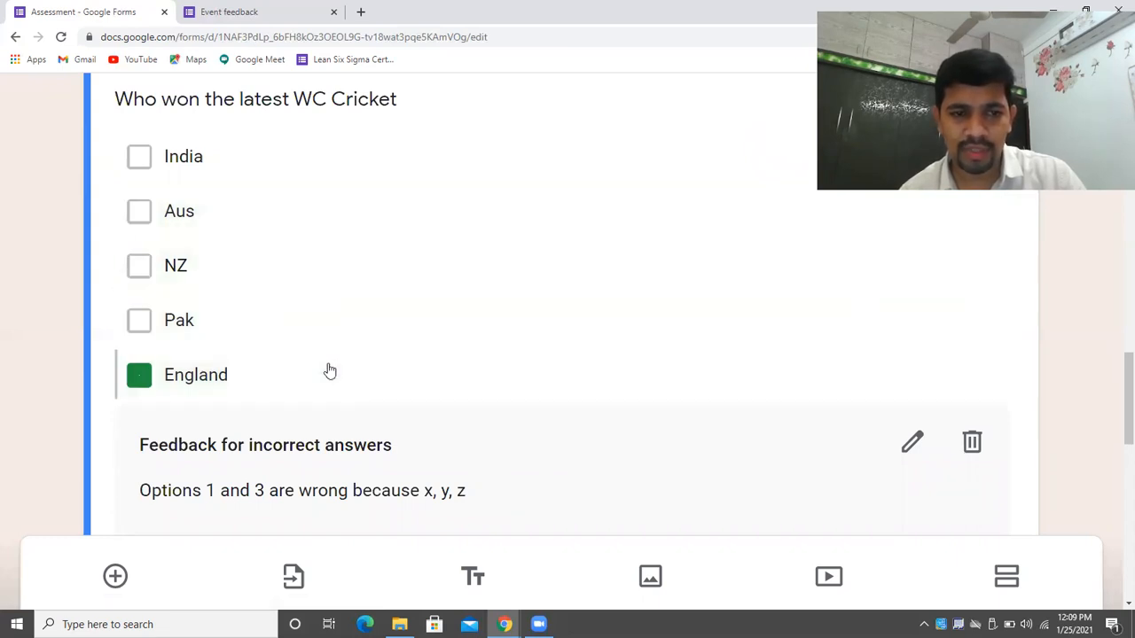
{"action": "scroll", "coordinate": [1115, 410], "scroll_direction": "up", "scroll_amount": 3}
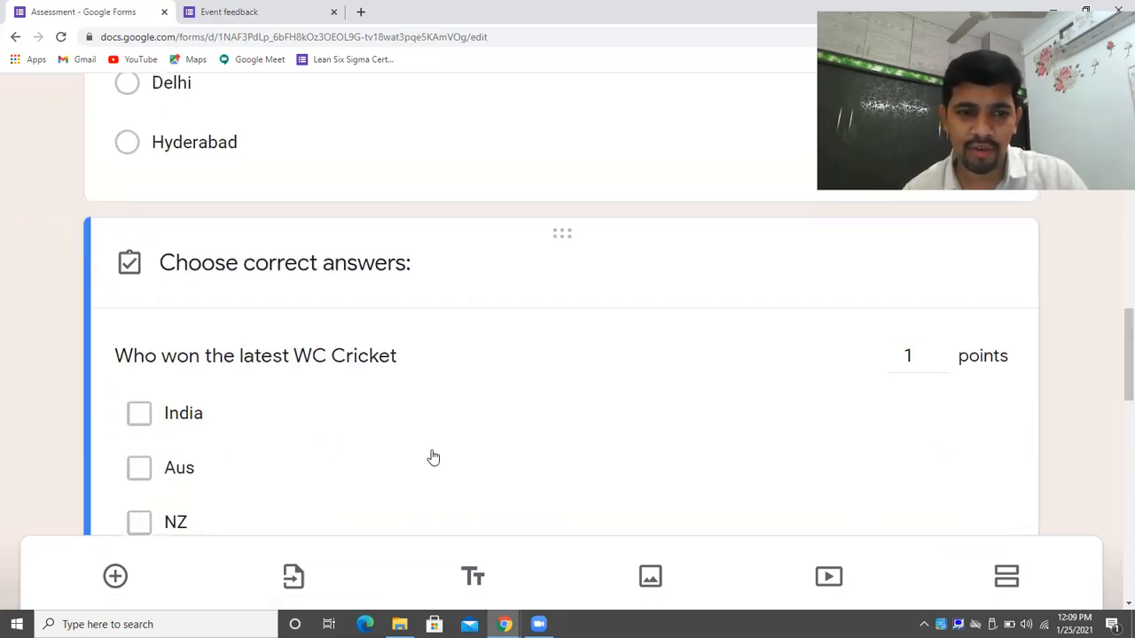
{"action": "left_click", "coordinate": [416, 428]}
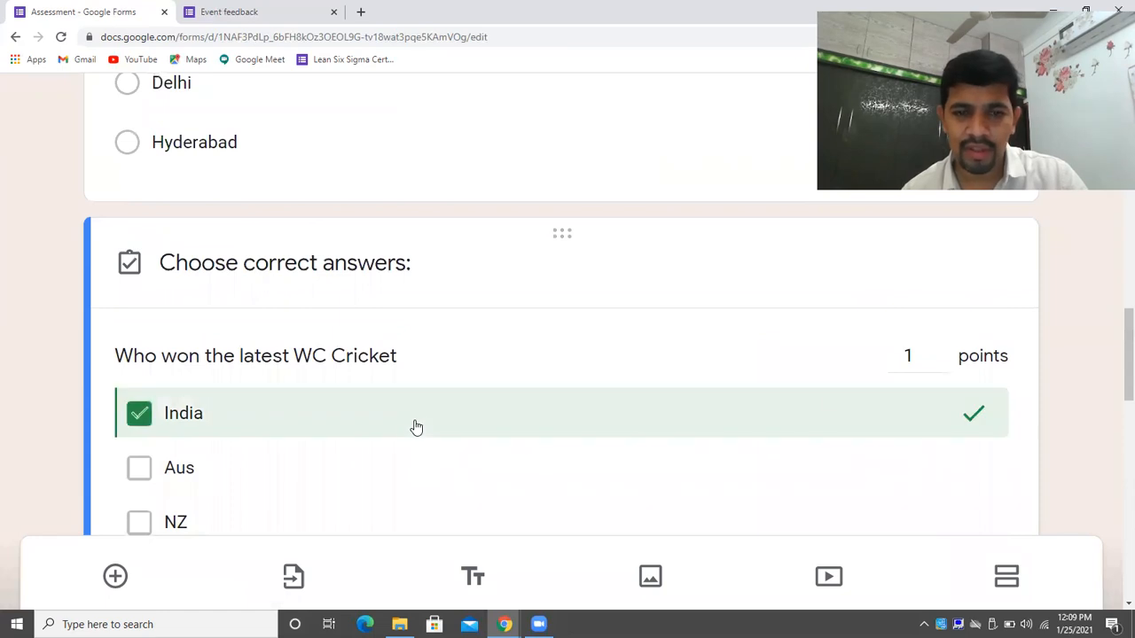
{"action": "double_click", "coordinate": [940, 353]}
{"action": "left_click", "coordinate": [940, 351]}
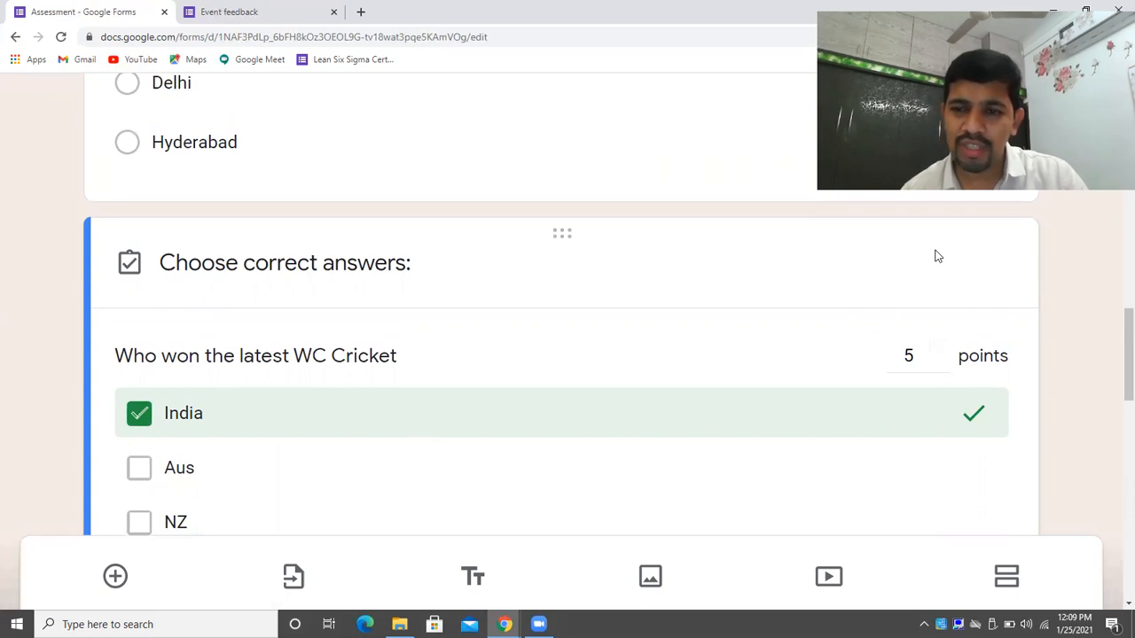
{"action": "scroll", "coordinate": [1114, 396], "scroll_direction": "down", "scroll_amount": 5}
{"action": "scroll", "coordinate": [1117, 461], "scroll_direction": "down", "scroll_amount": 2}
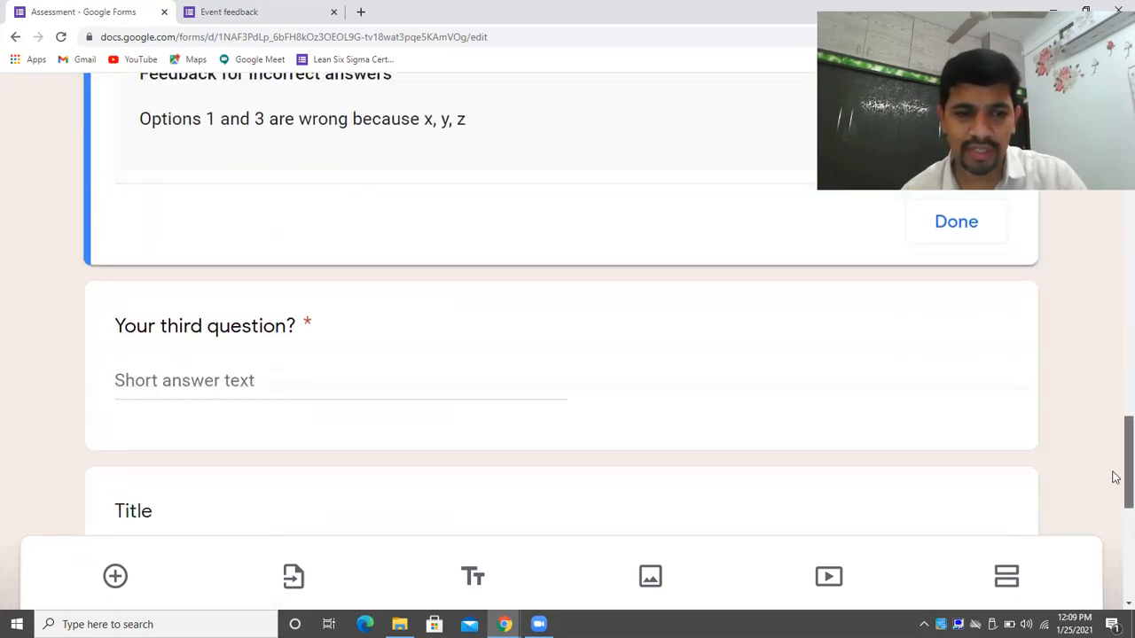
Delete the third question, the Lorem ipsum title card and the fourth question.
{"action": "left_click", "coordinate": [976, 317]}
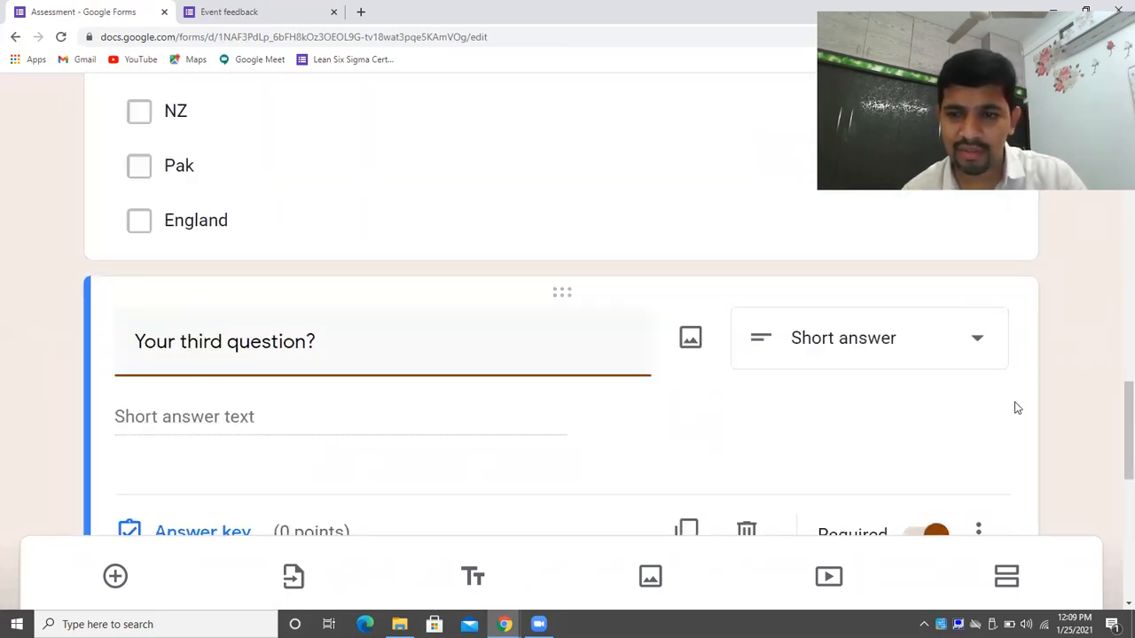
{"action": "scroll", "coordinate": [1114, 468], "scroll_direction": "down", "scroll_amount": 3}
{"action": "scroll", "coordinate": [758, 356], "scroll_direction": "up", "scroll_amount": 1}
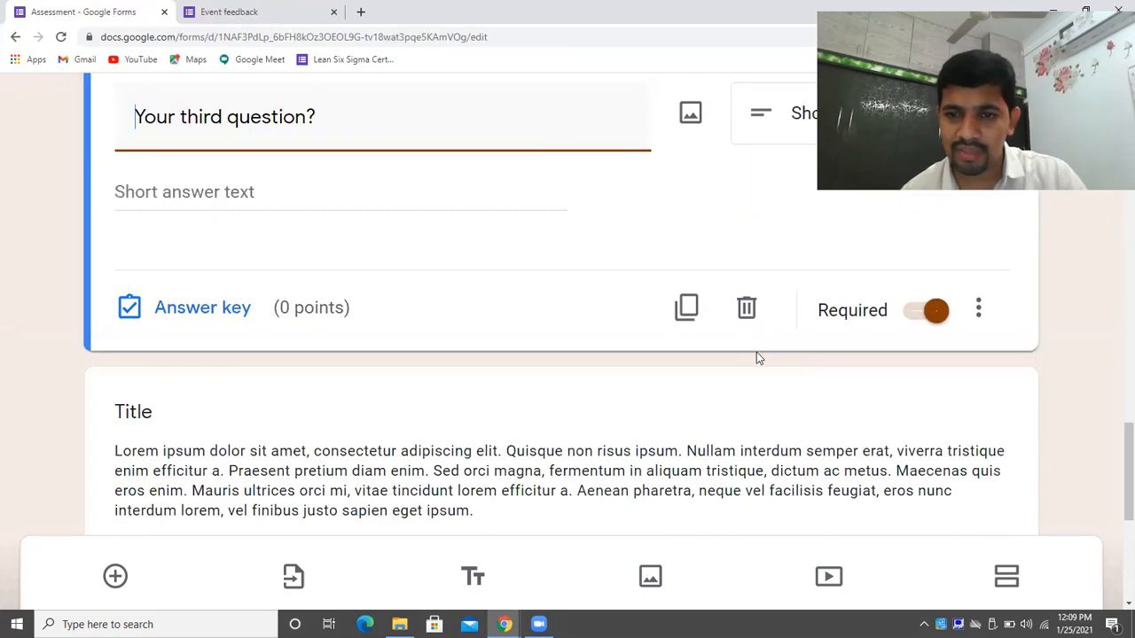
{"action": "left_click", "coordinate": [746, 310]}
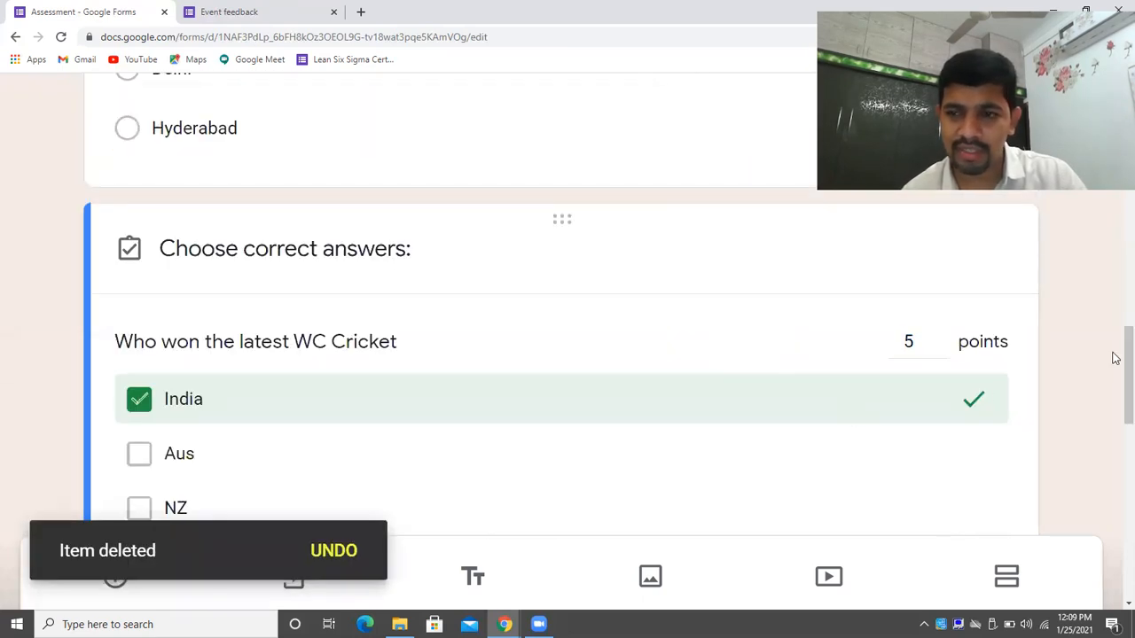
{"action": "scroll", "coordinate": [1115, 443], "scroll_direction": "down", "scroll_amount": 3}
{"action": "scroll", "coordinate": [1115, 486], "scroll_direction": "down", "scroll_amount": 5}
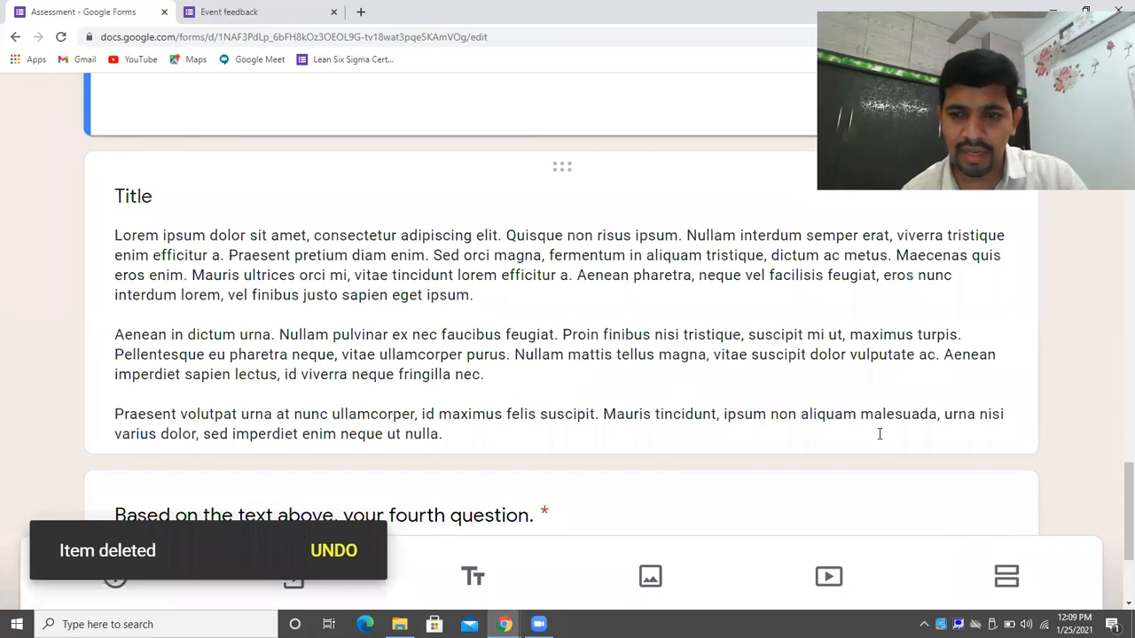
{"action": "left_click", "coordinate": [882, 435]}
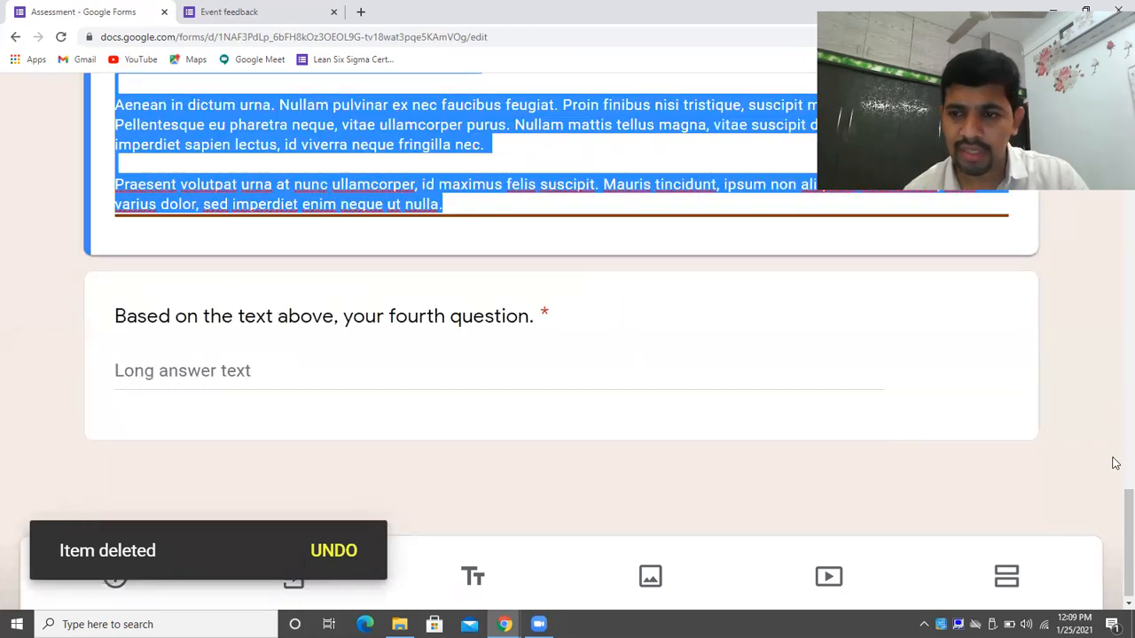
{"action": "scroll", "coordinate": [1115, 478], "scroll_direction": "up", "scroll_amount": 5}
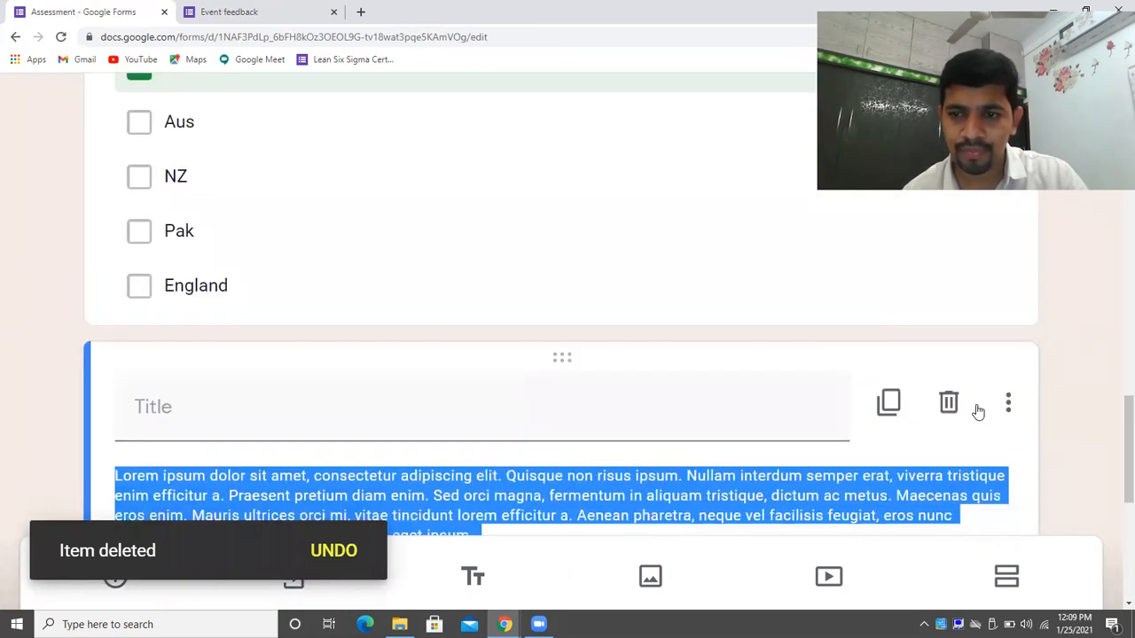
{"action": "left_click", "coordinate": [949, 403]}
{"action": "scroll", "coordinate": [1115, 479], "scroll_direction": "down", "scroll_amount": 4}
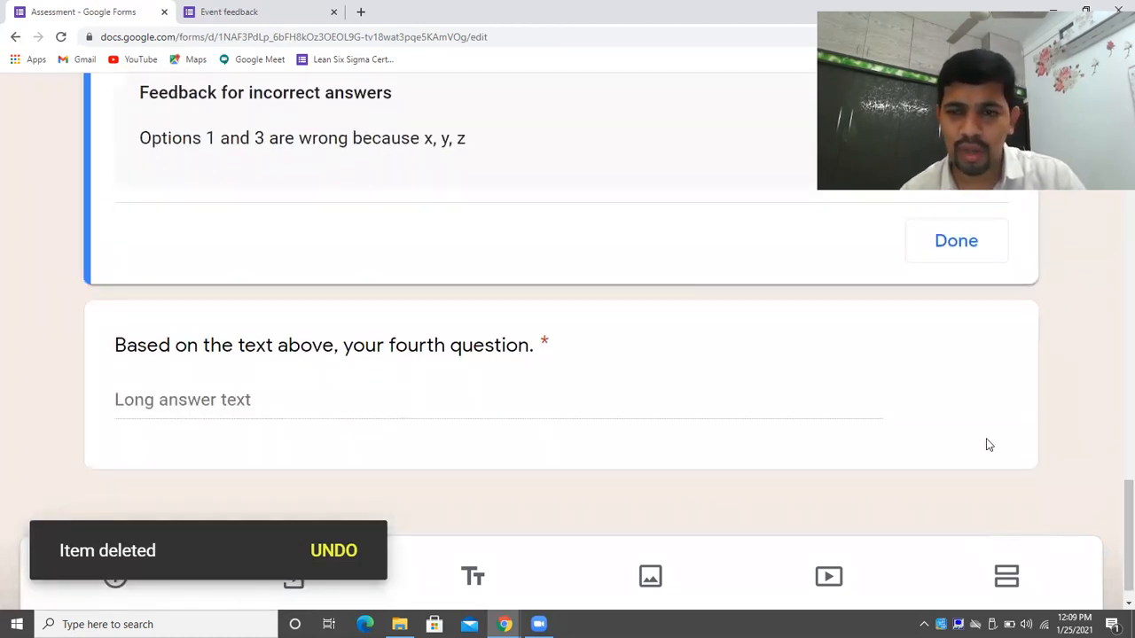
{"action": "left_click", "coordinate": [978, 419]}
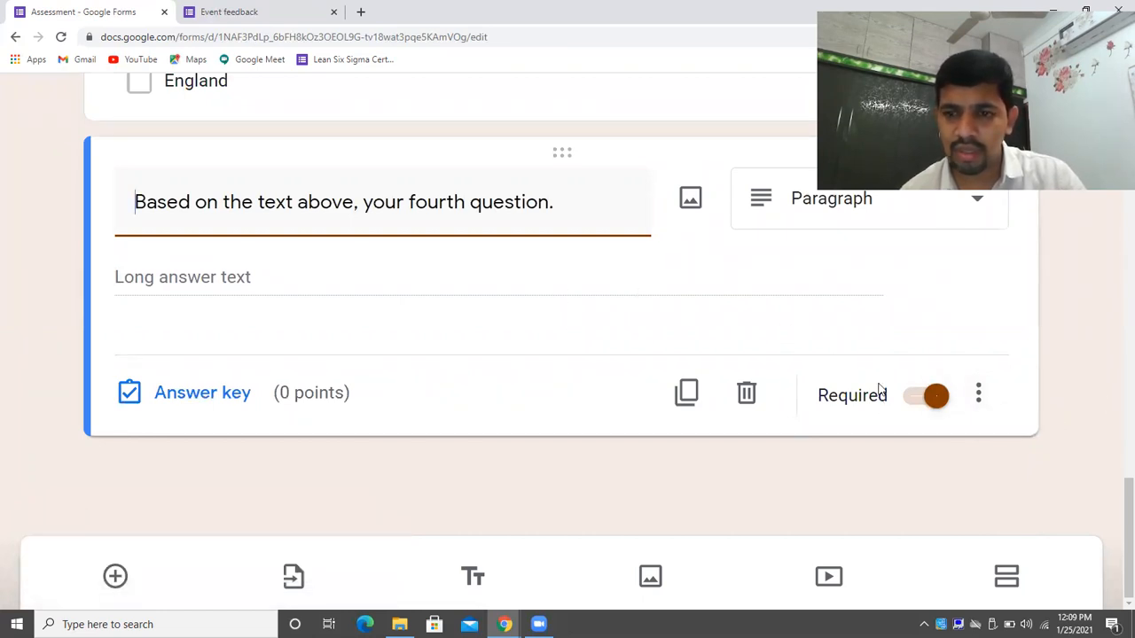
{"action": "left_click", "coordinate": [729, 401]}
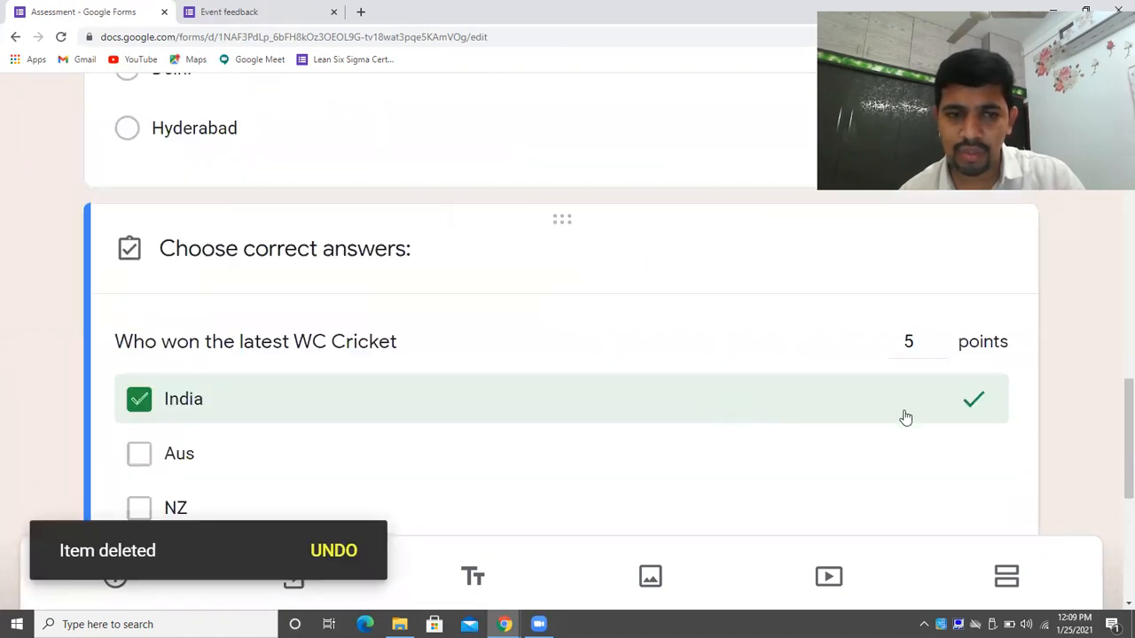
{"action": "left_click_drag", "start_coordinate": [1127, 439], "coordinate": [1115, 572]}
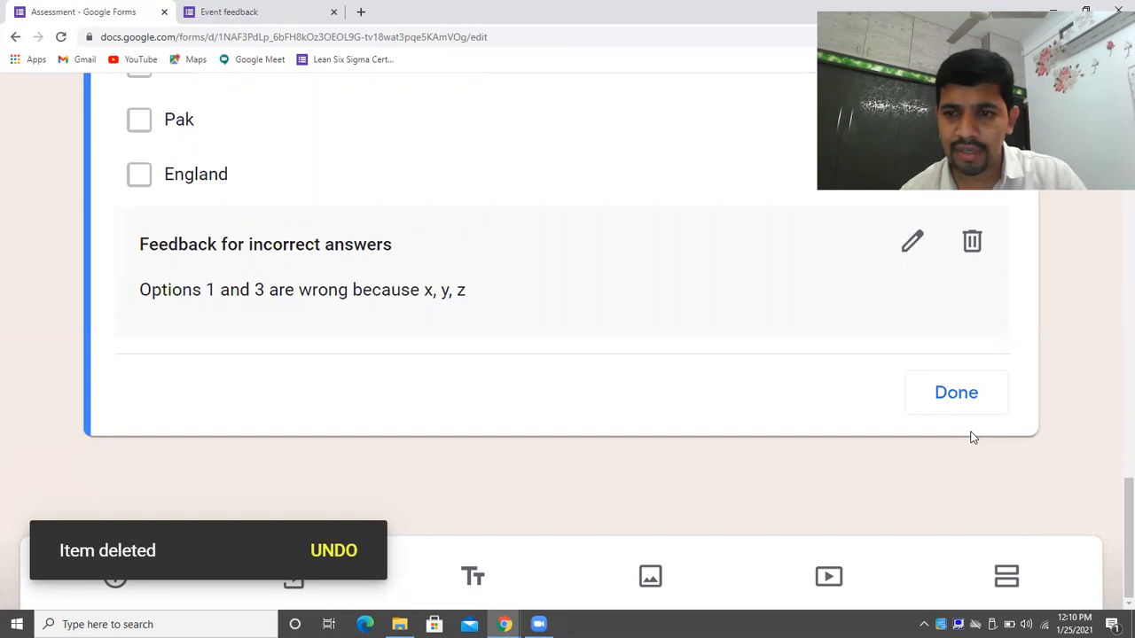
Finish the cricket answer key and view the Responses tab showing 0 responses.
{"action": "left_click", "coordinate": [960, 398]}
{"action": "left_click_drag", "start_coordinate": [1114, 482], "coordinate": [1115, 184]}
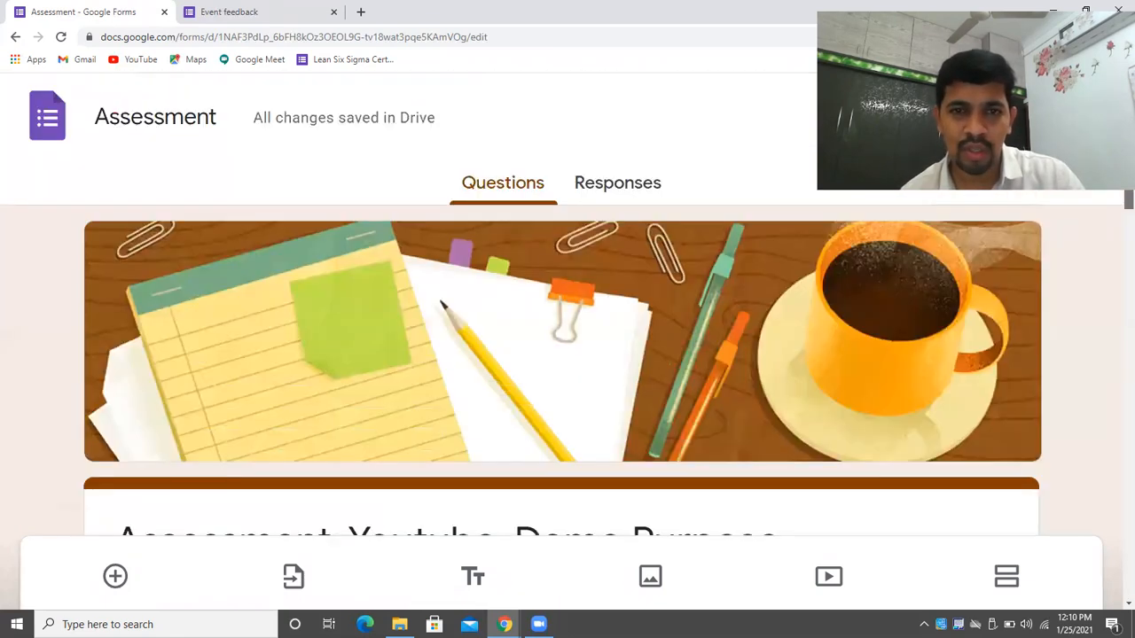
{"action": "left_click", "coordinate": [605, 186]}
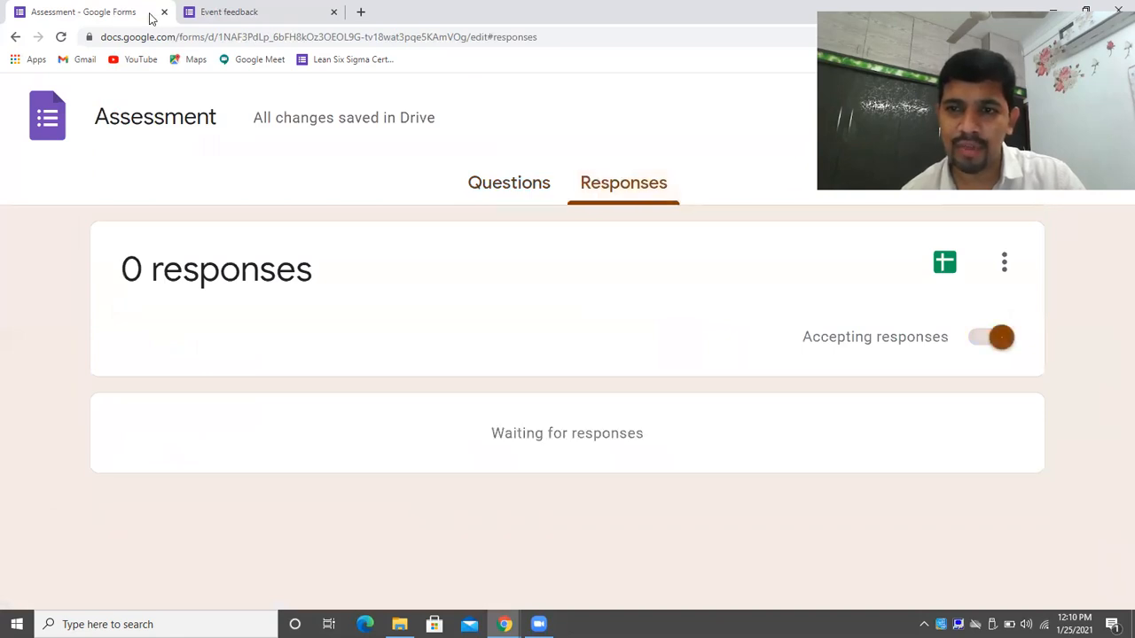
Apply the built-in open-book header image and its matching brown colour theme.
{"action": "left_click", "coordinate": [912, 119]}
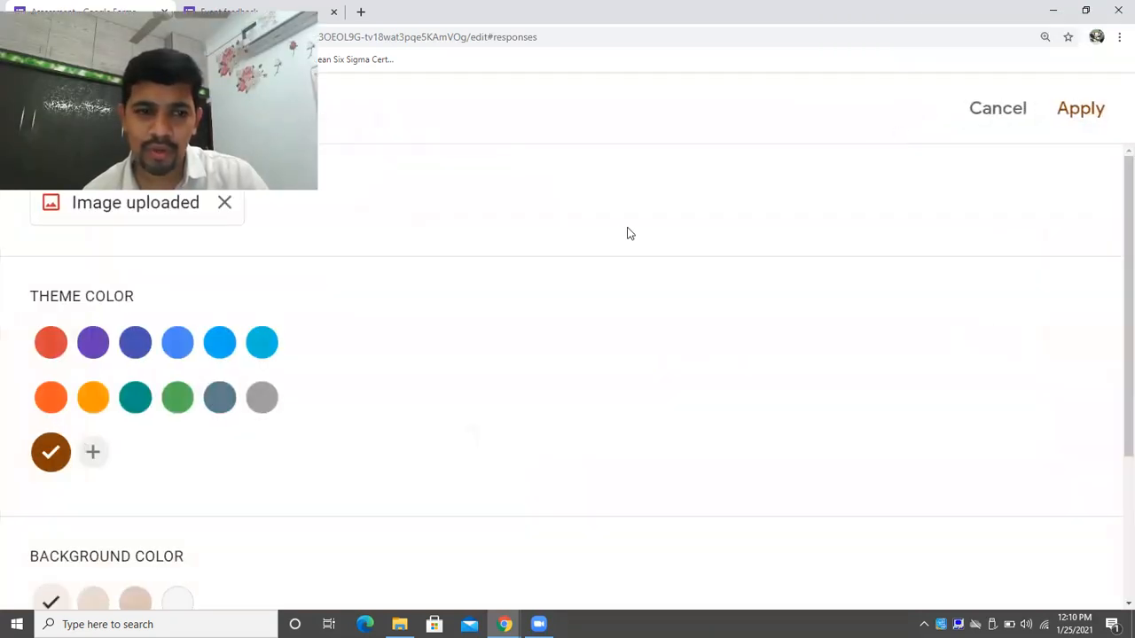
{"action": "double_click", "coordinate": [628, 32]}
{"action": "left_click", "coordinate": [745, 241]}
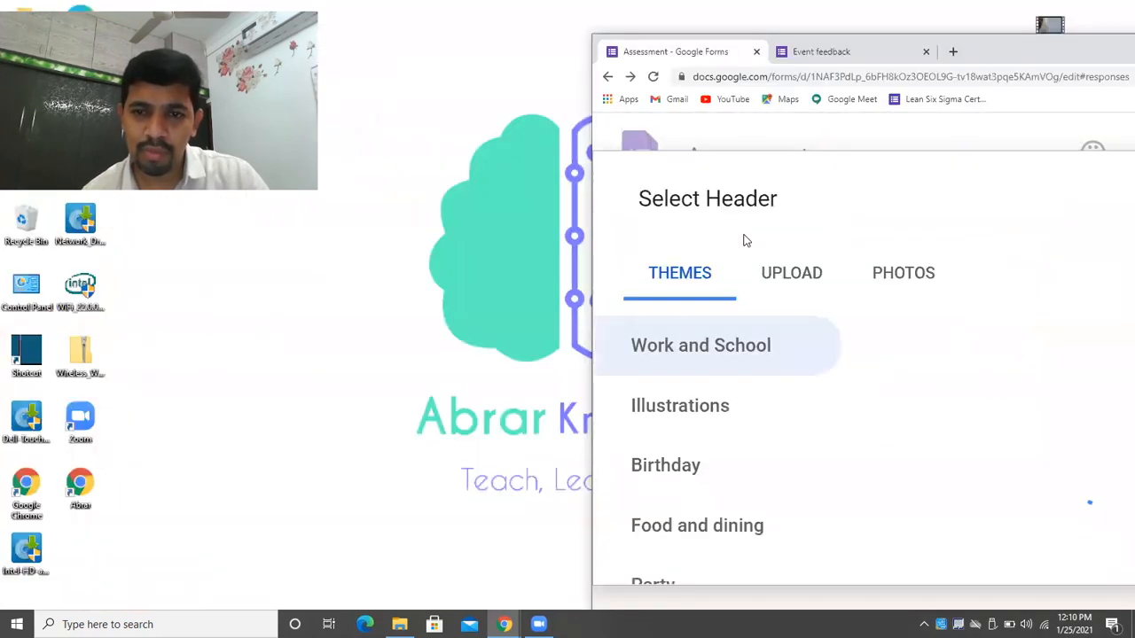
{"action": "left_click", "coordinate": [790, 273]}
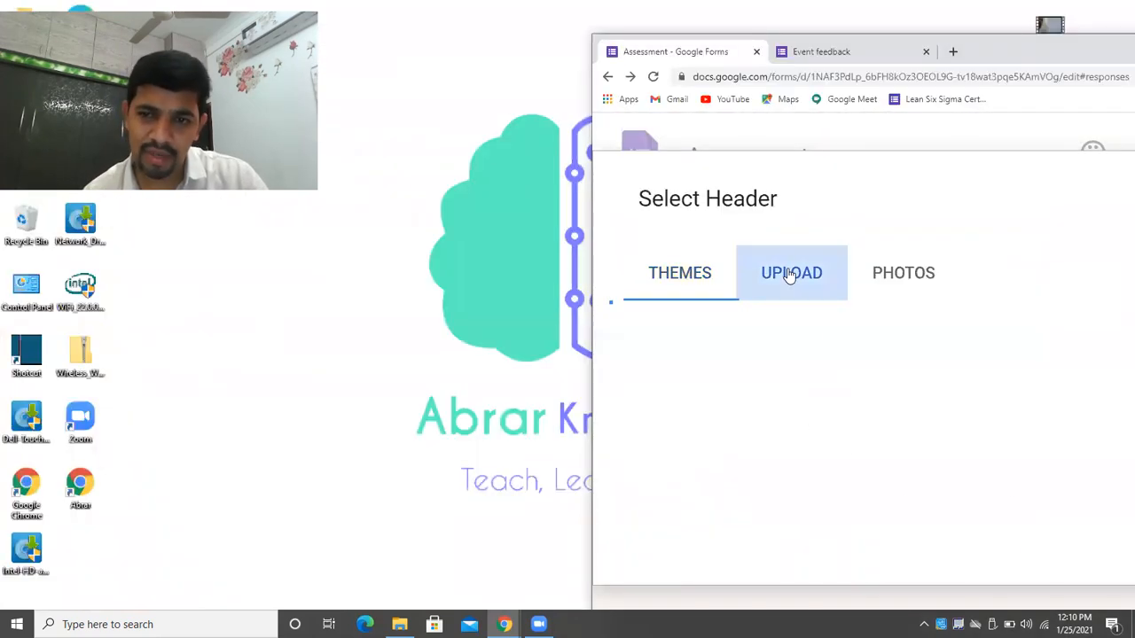
{"action": "left_click", "coordinate": [701, 273]}
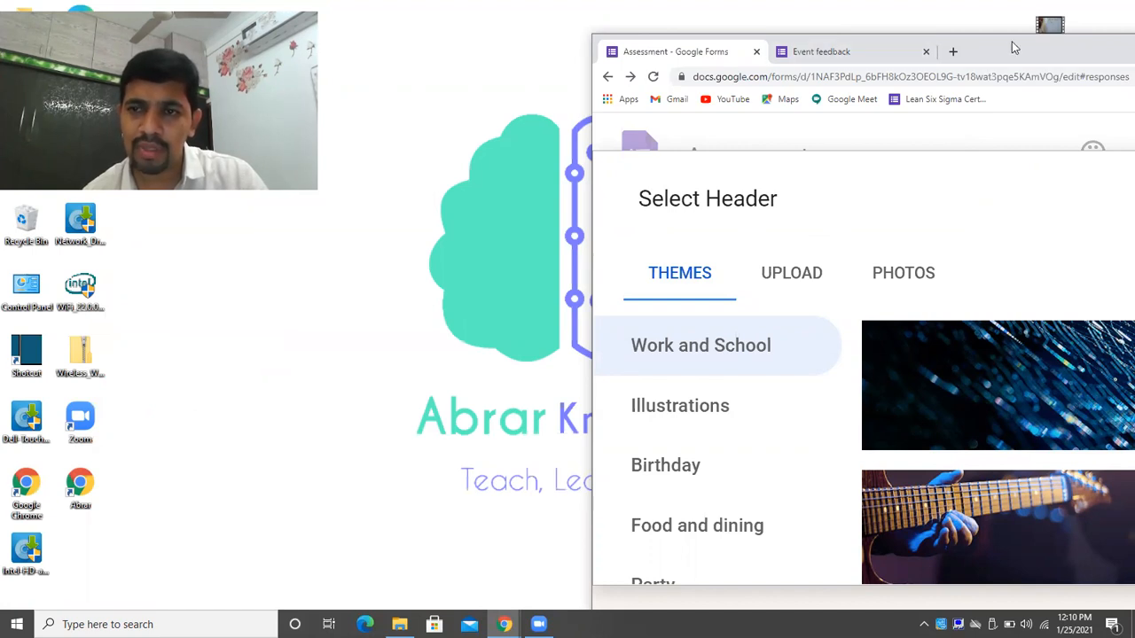
{"action": "key", "text": "super+Up"}
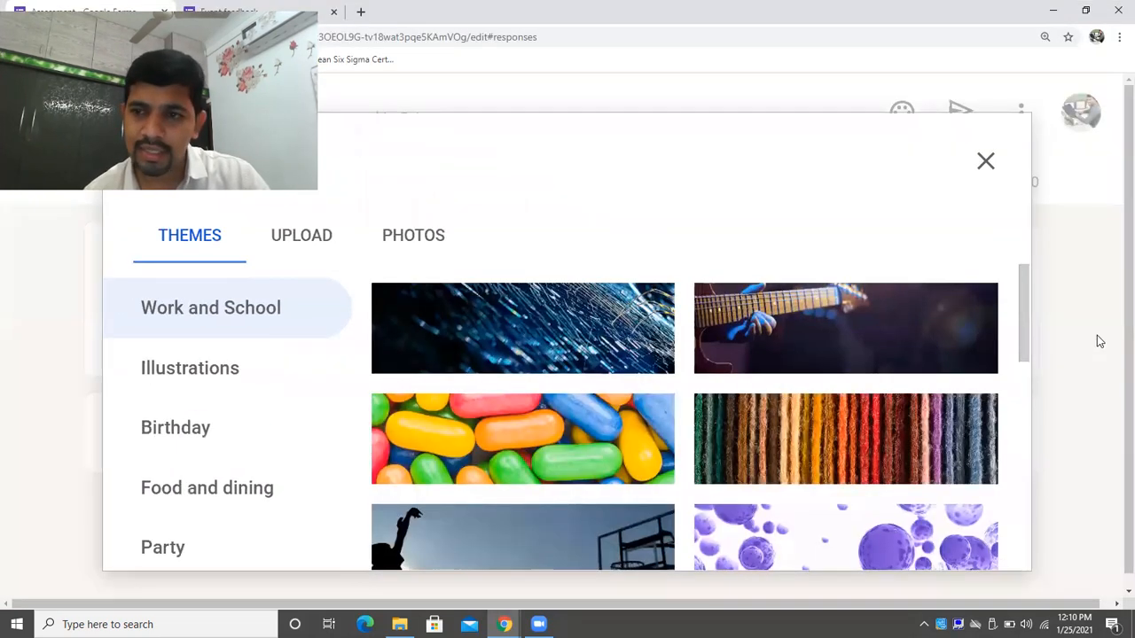
{"action": "left_click_drag", "start_coordinate": [1021, 319], "coordinate": [780, 549]}
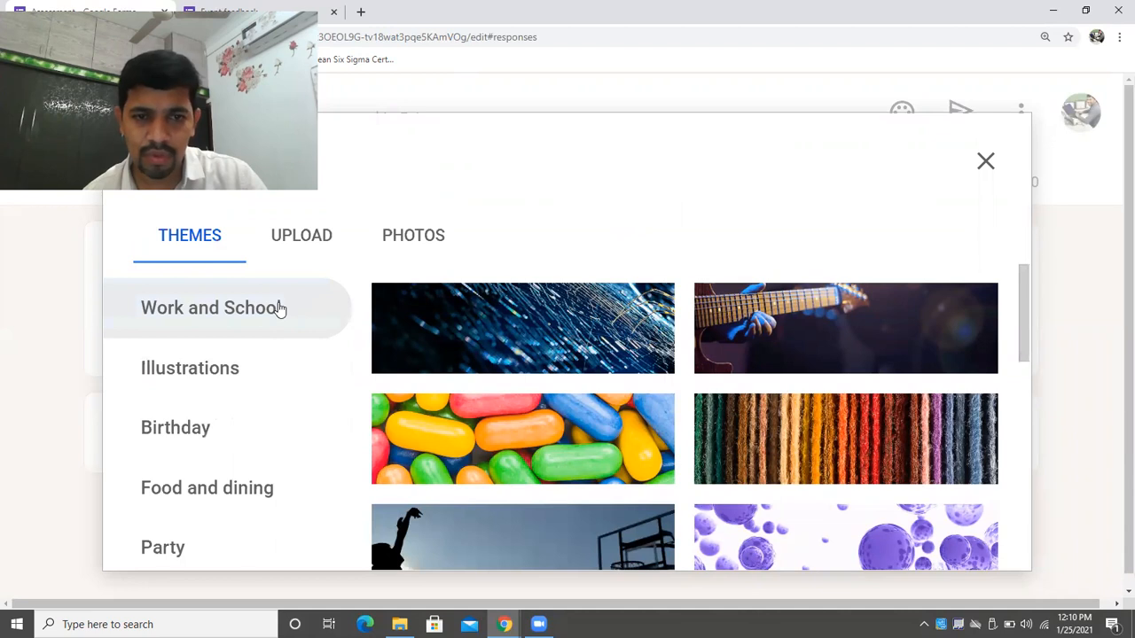
{"action": "left_click_drag", "start_coordinate": [1023, 331], "coordinate": [1023, 415]}
{"action": "left_click", "coordinate": [880, 336]}
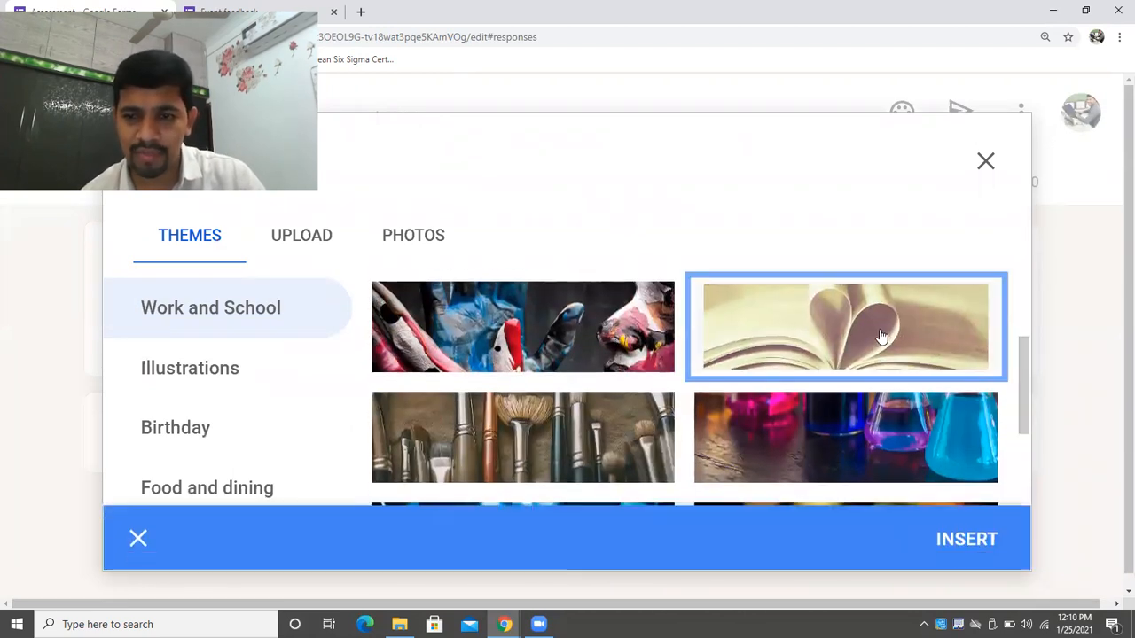
{"action": "left_click", "coordinate": [975, 549]}
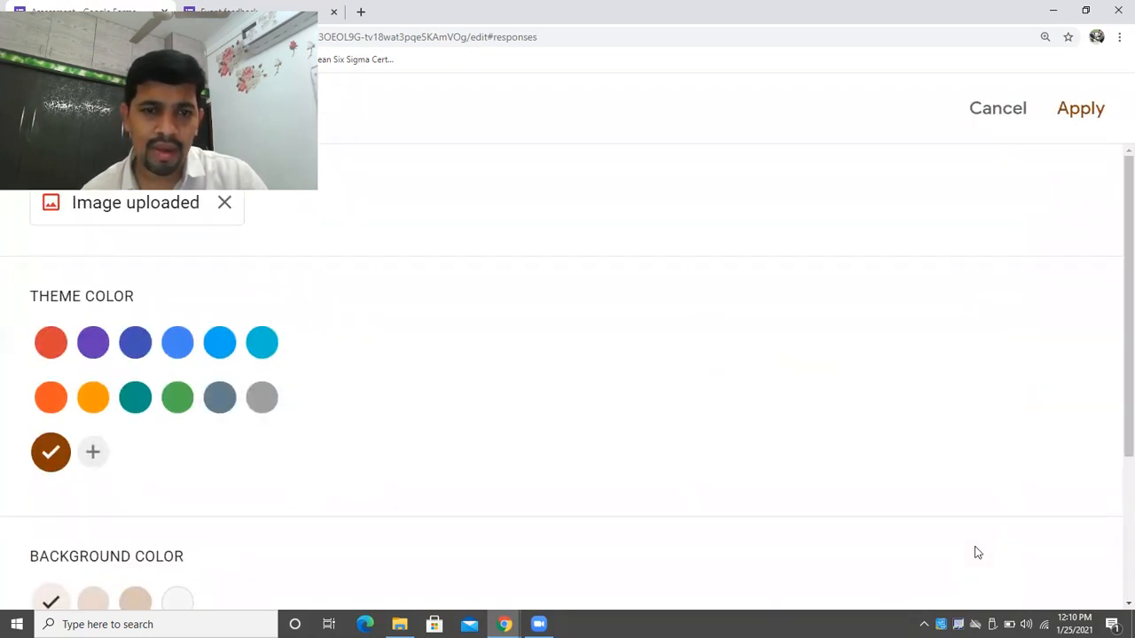
{"action": "left_click", "coordinate": [1081, 110]}
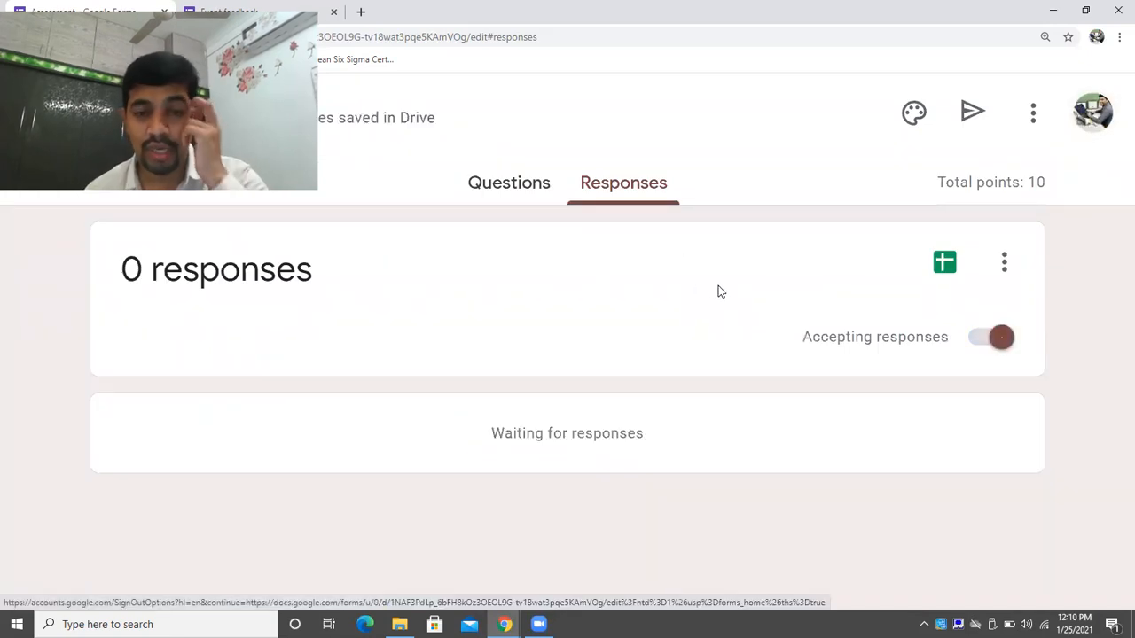
Return to the Questions view and open the Send form dialog.
{"action": "left_click", "coordinate": [511, 186]}
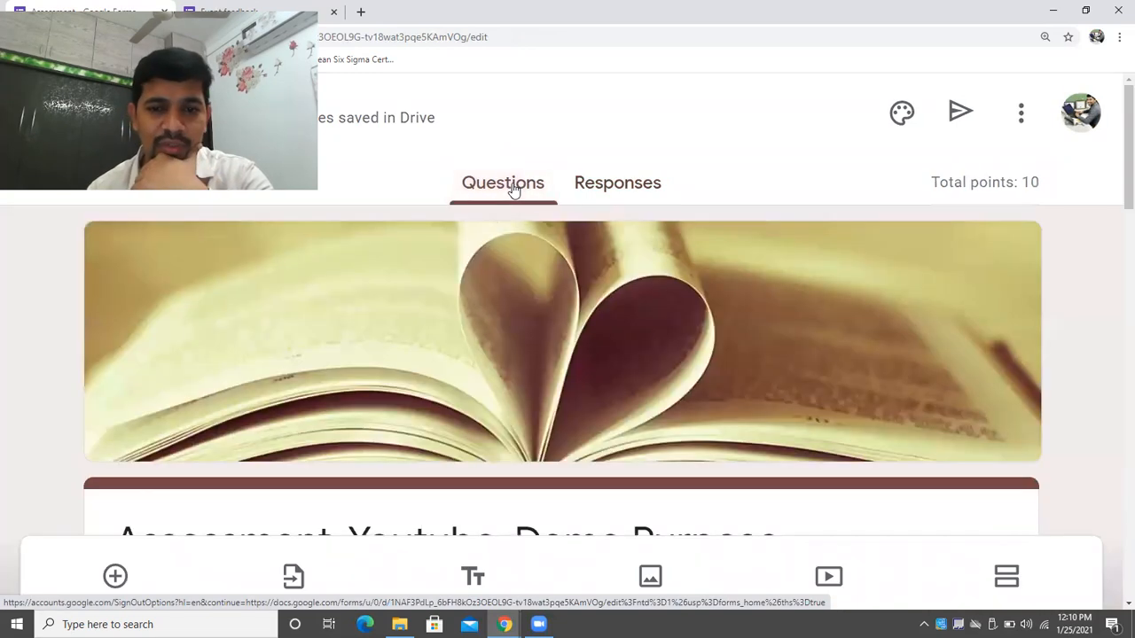
{"action": "left_click", "coordinate": [944, 118]}
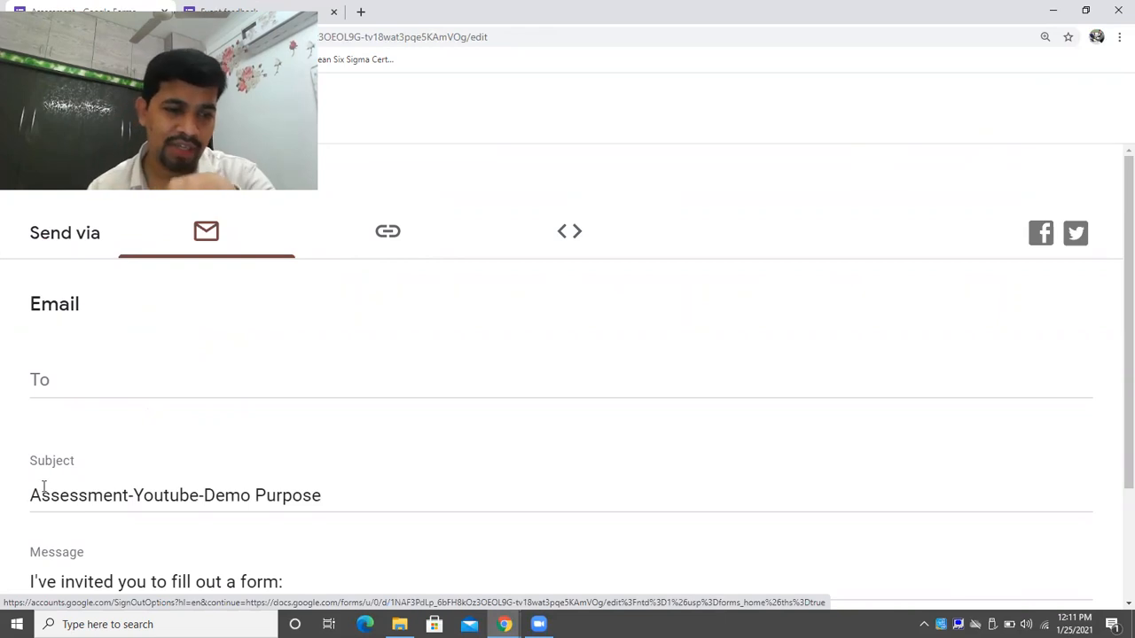
Copy the form's shortened forms.gle link and open a new browser tab.
{"action": "left_click", "coordinate": [387, 237]}
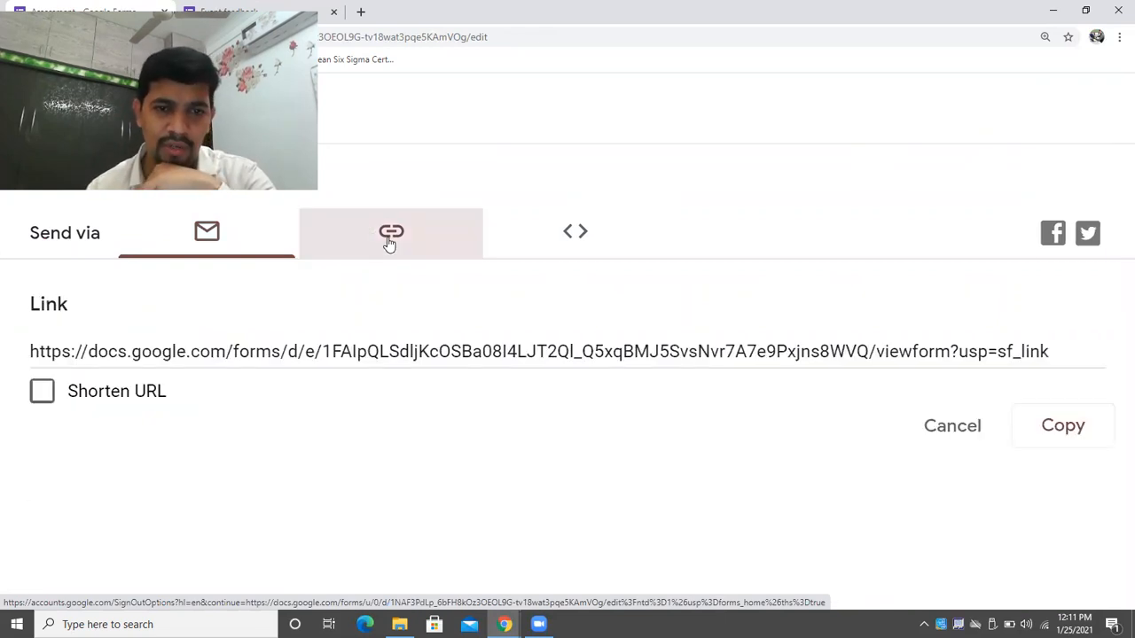
{"action": "left_click", "coordinate": [56, 401]}
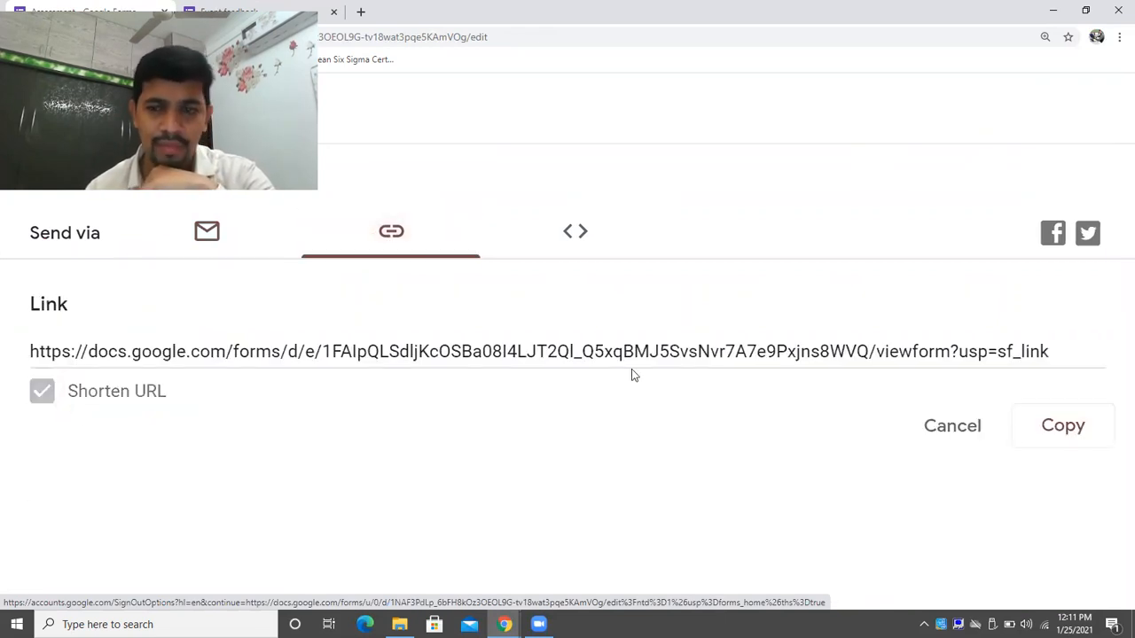
{"action": "left_click", "coordinate": [1108, 434]}
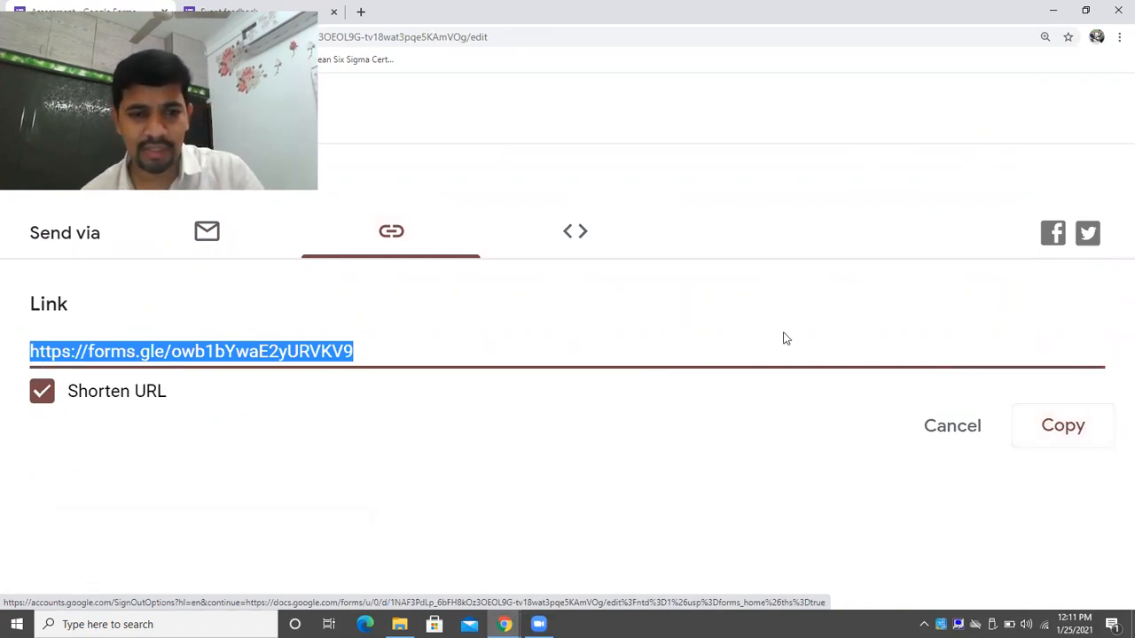
{"action": "left_click", "coordinate": [1051, 433]}
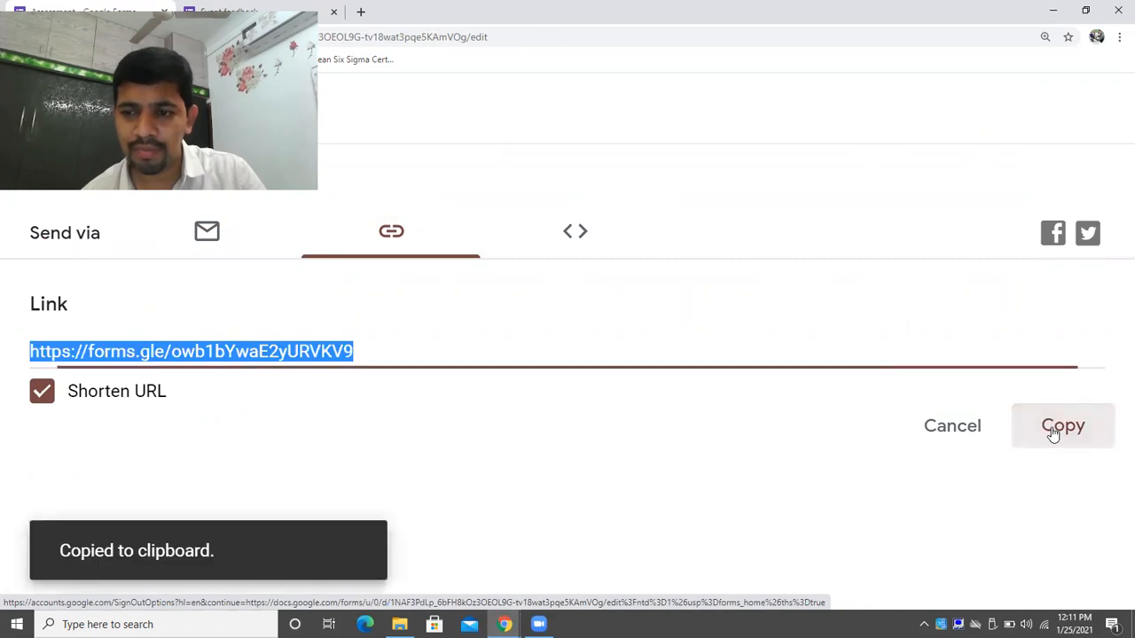
{"action": "double_click", "coordinate": [783, 12]}
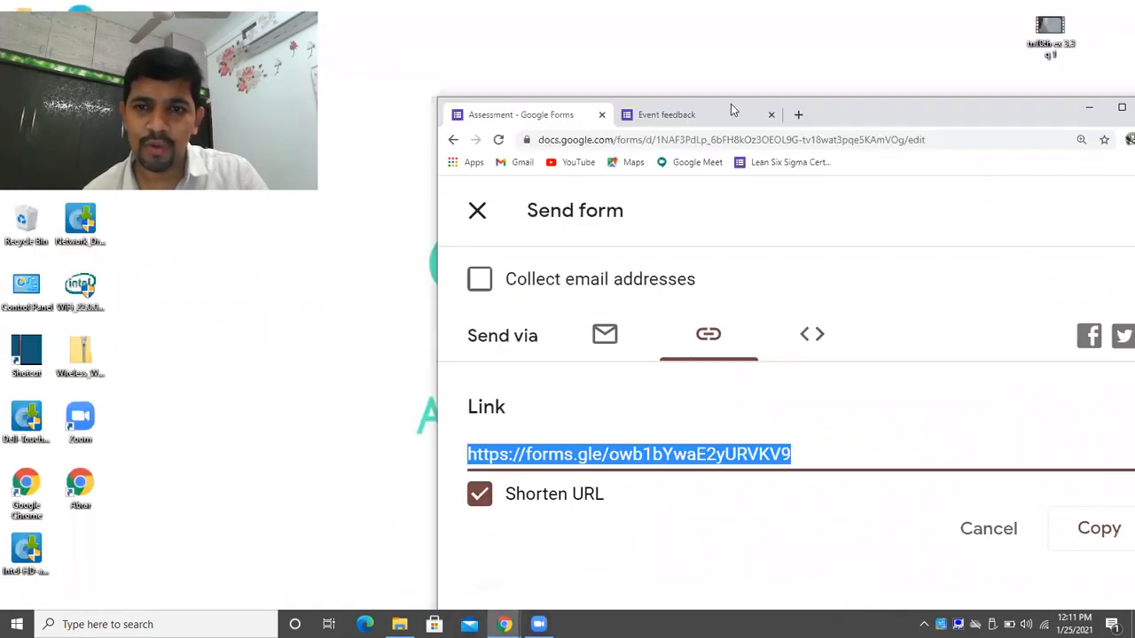
{"action": "left_click", "coordinate": [794, 115]}
Open the quiz from the pasted short link in the new tab.
{"action": "key", "text": "ctrl+v"}
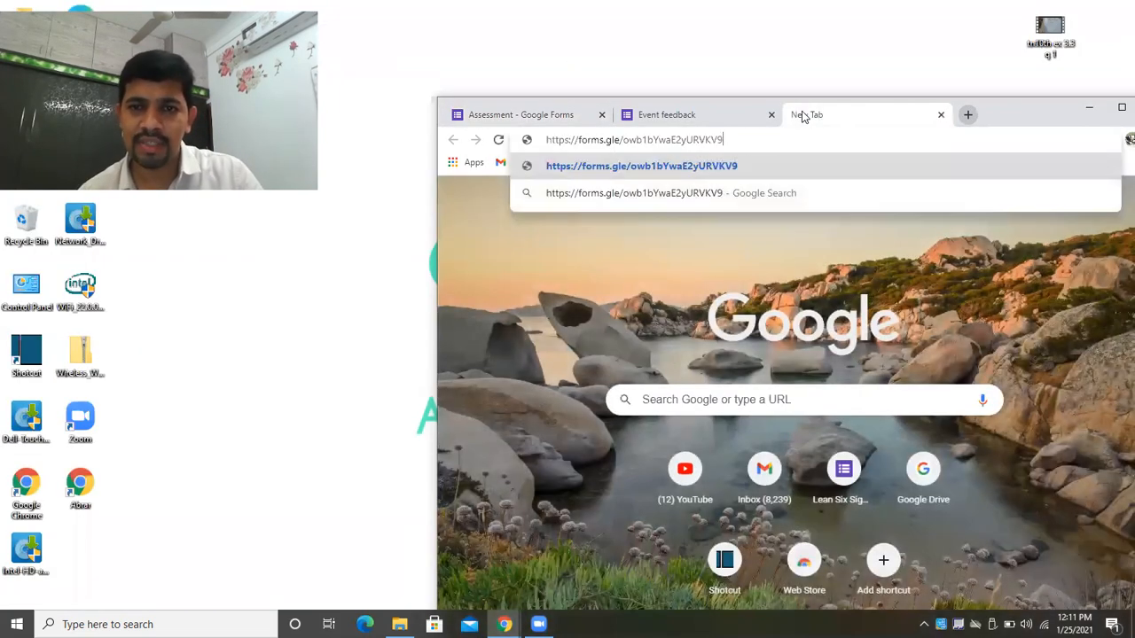
{"action": "key", "text": "Return"}
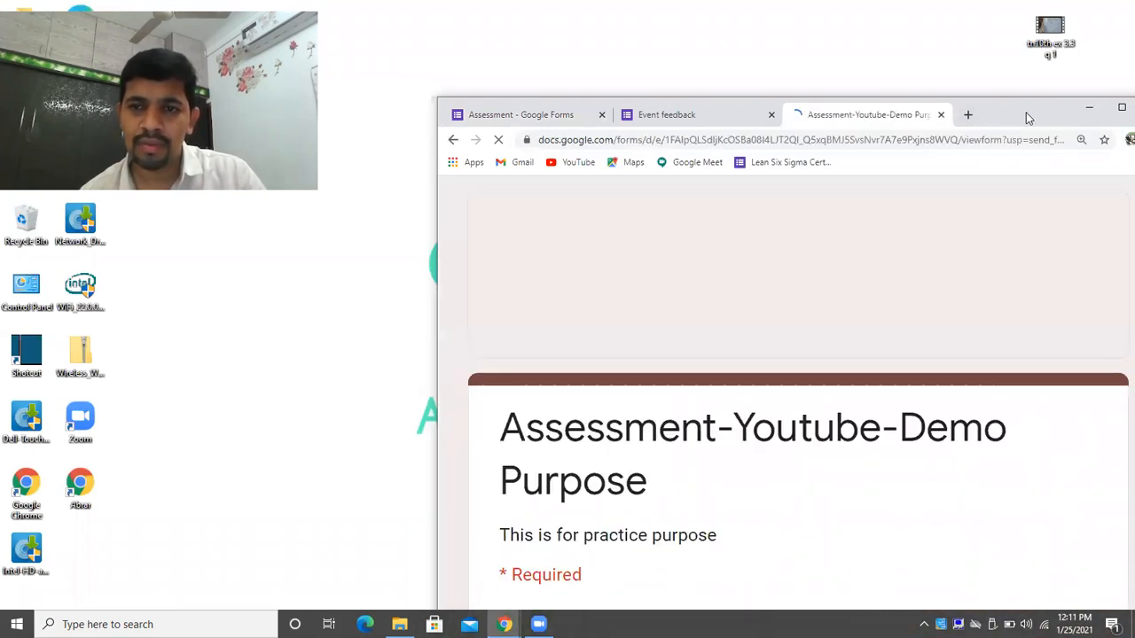
{"action": "double_click", "coordinate": [1026, 114]}
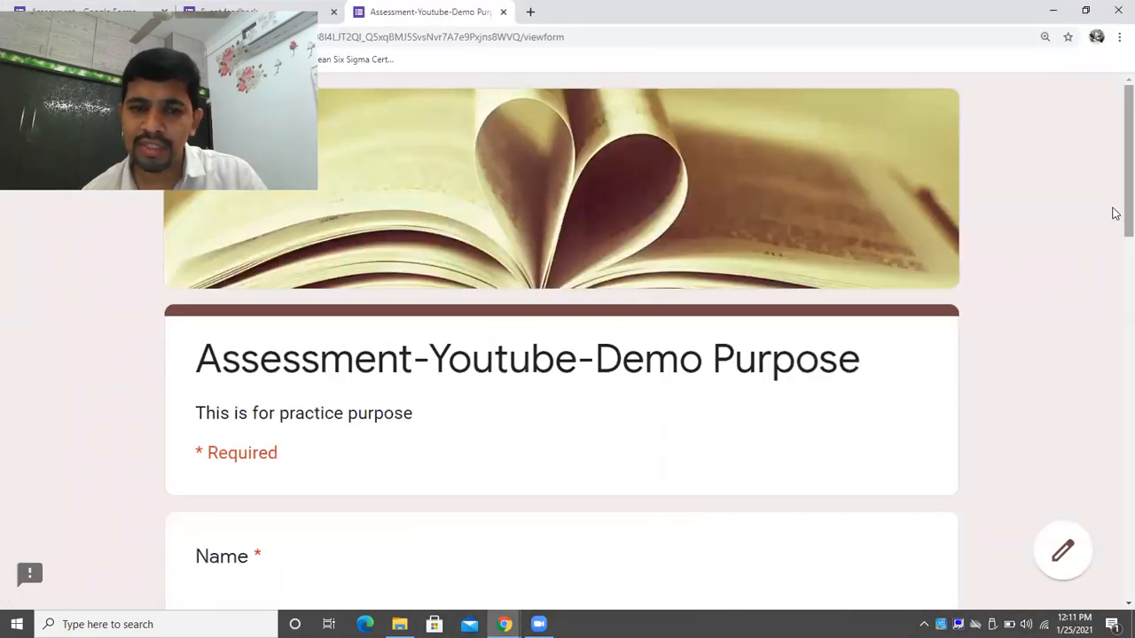
{"action": "scroll", "coordinate": [1114, 215], "scroll_direction": "down", "scroll_amount": 3}
{"action": "scroll", "coordinate": [1114, 275], "scroll_direction": "up", "scroll_amount": 1}
{"action": "scroll", "coordinate": [1114, 288], "scroll_direction": "down", "scroll_amount": 2}
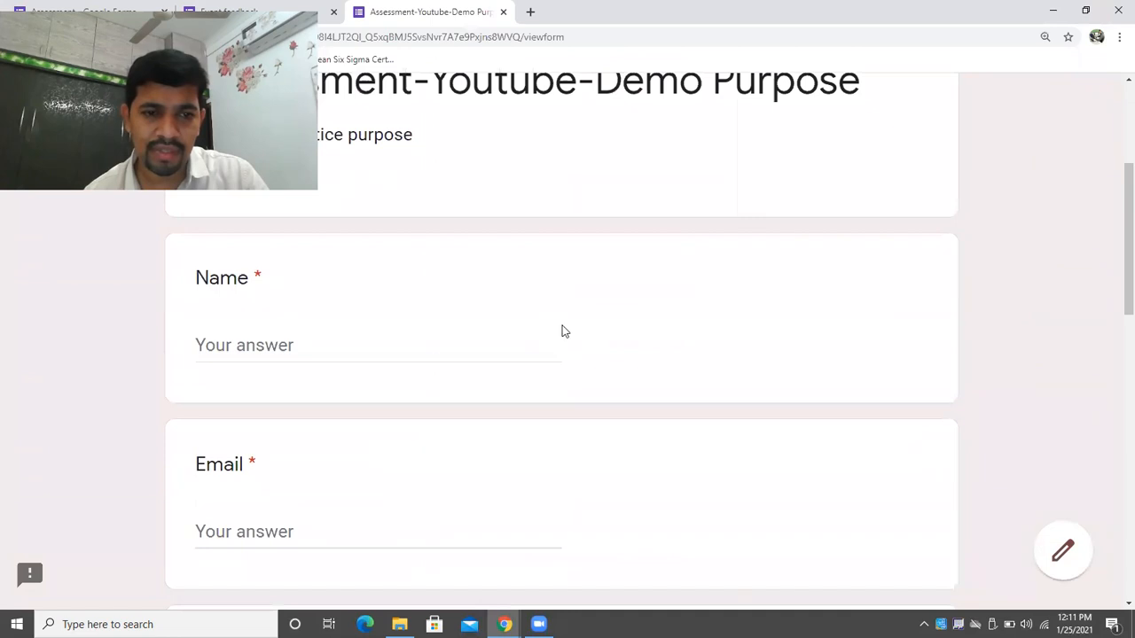
Fill in the respondent's name and email address.
{"action": "left_click", "coordinate": [411, 352]}
{"action": "type", "text": "A"}
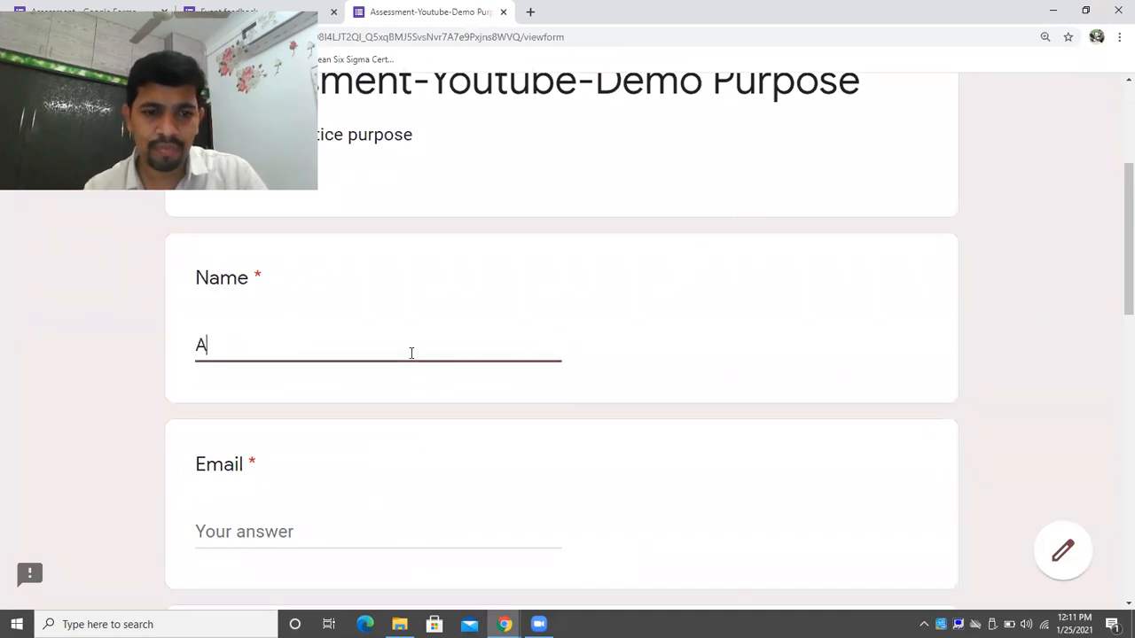
{"action": "type", "text": "brar"}
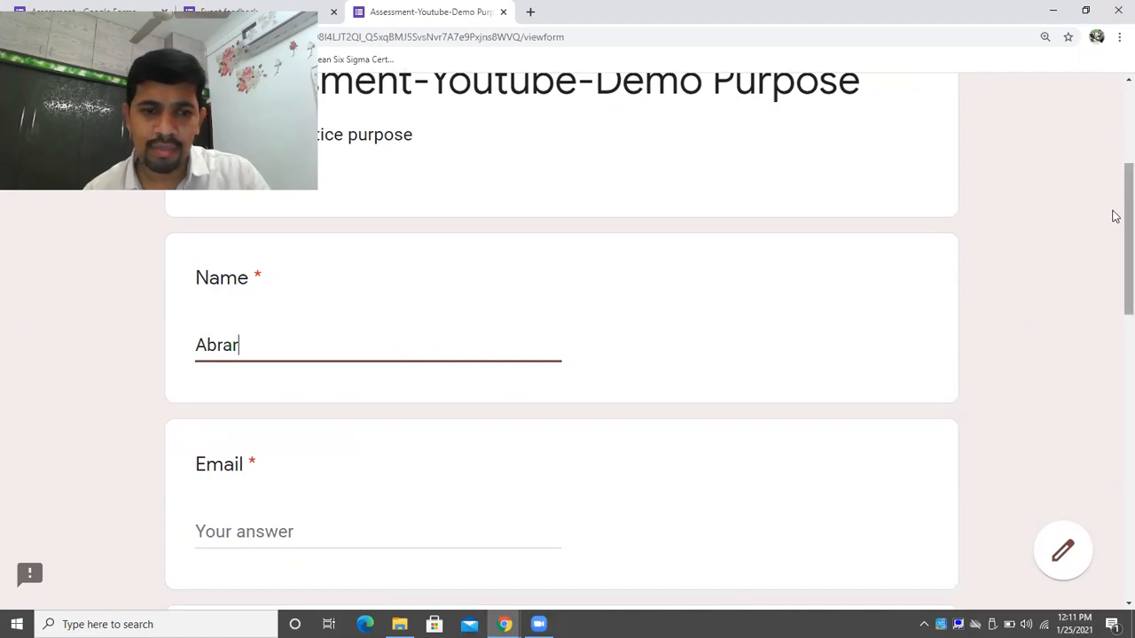
{"action": "scroll", "coordinate": [1114, 248], "scroll_direction": "down", "scroll_amount": 2}
{"action": "left_click", "coordinate": [393, 423]}
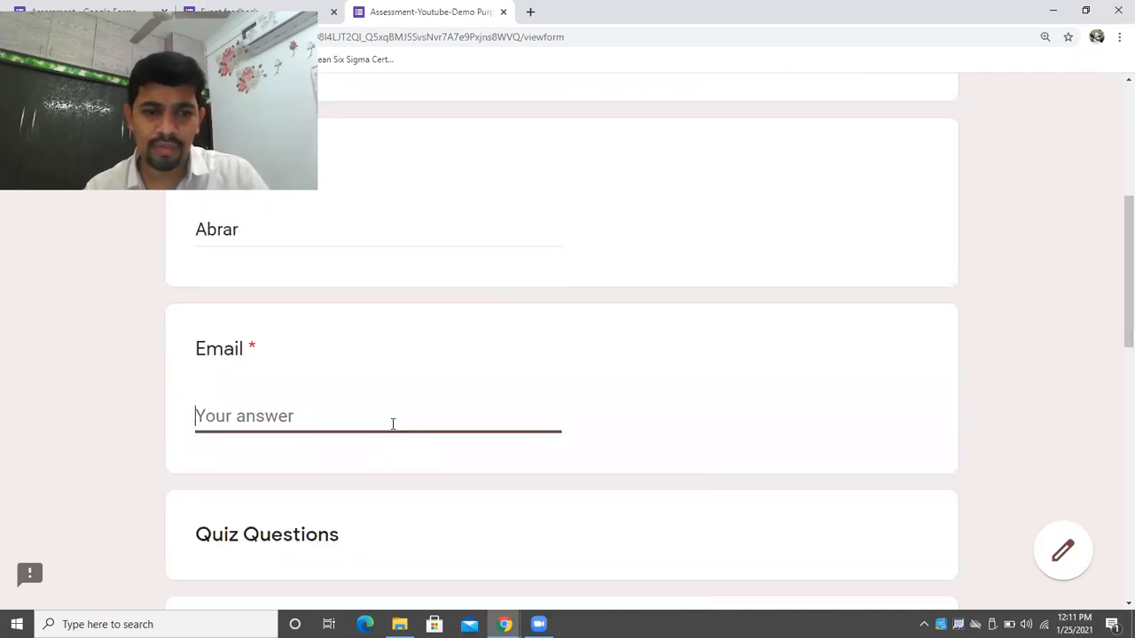
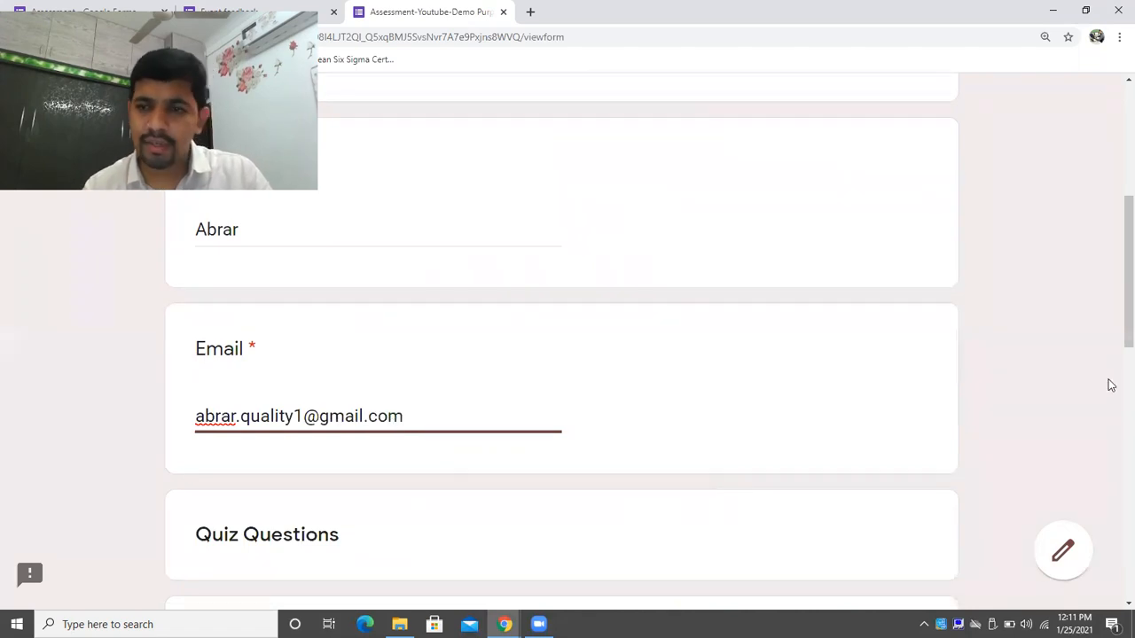
Answer Delhi and India, then submit the quiz.
{"action": "left_click_drag", "start_coordinate": [1119, 218], "coordinate": [1115, 319]}
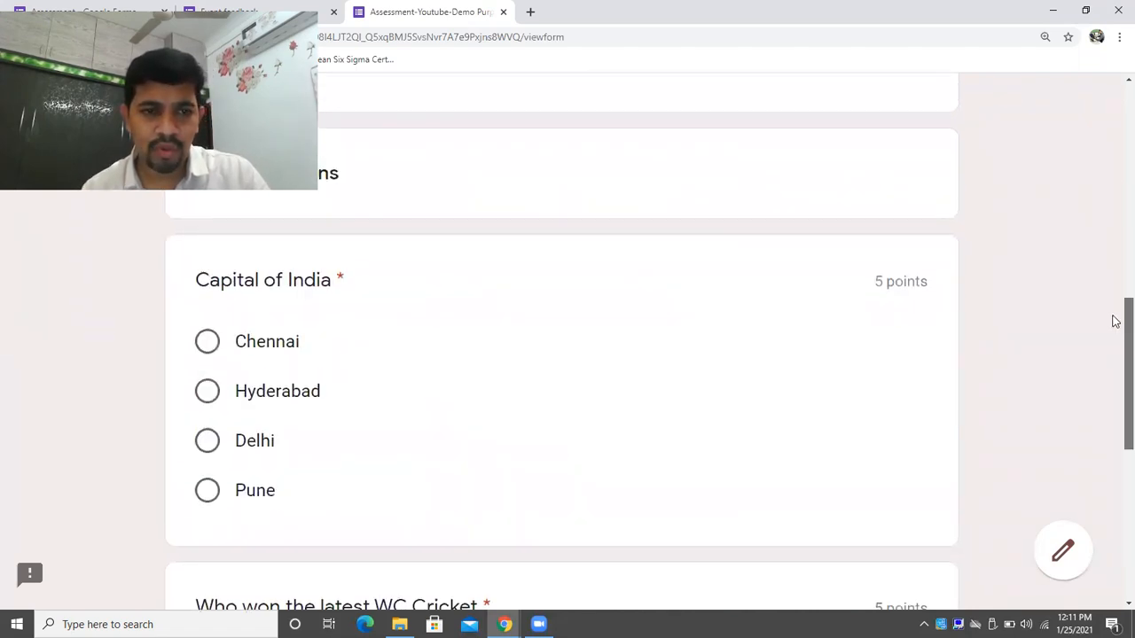
{"action": "left_click", "coordinate": [211, 448]}
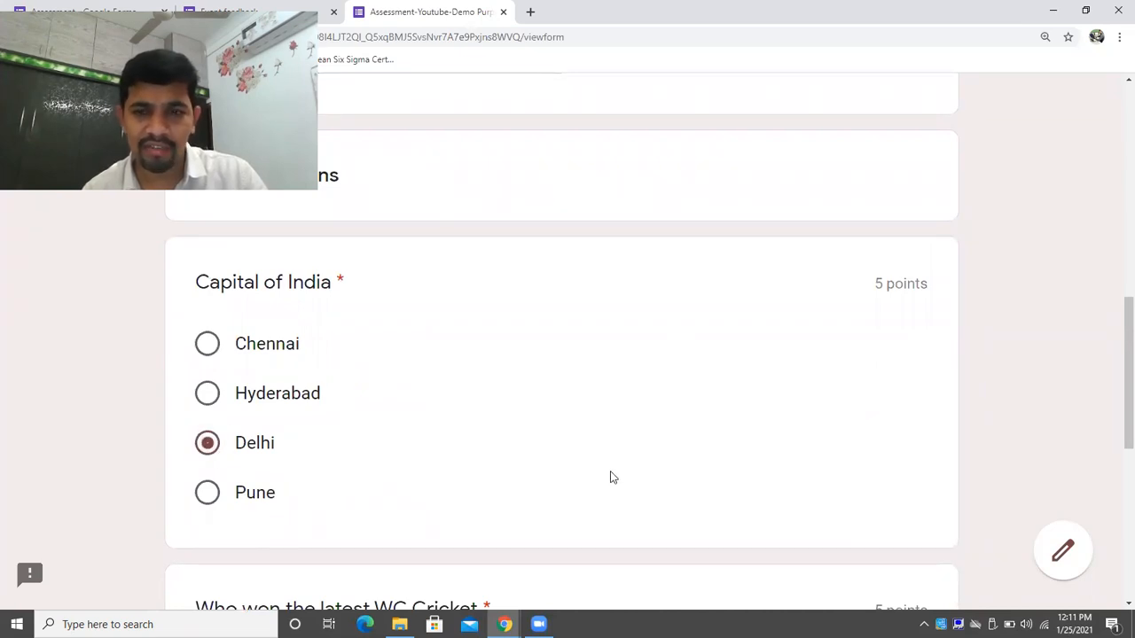
{"action": "left_click_drag", "start_coordinate": [1114, 367], "coordinate": [1114, 471]}
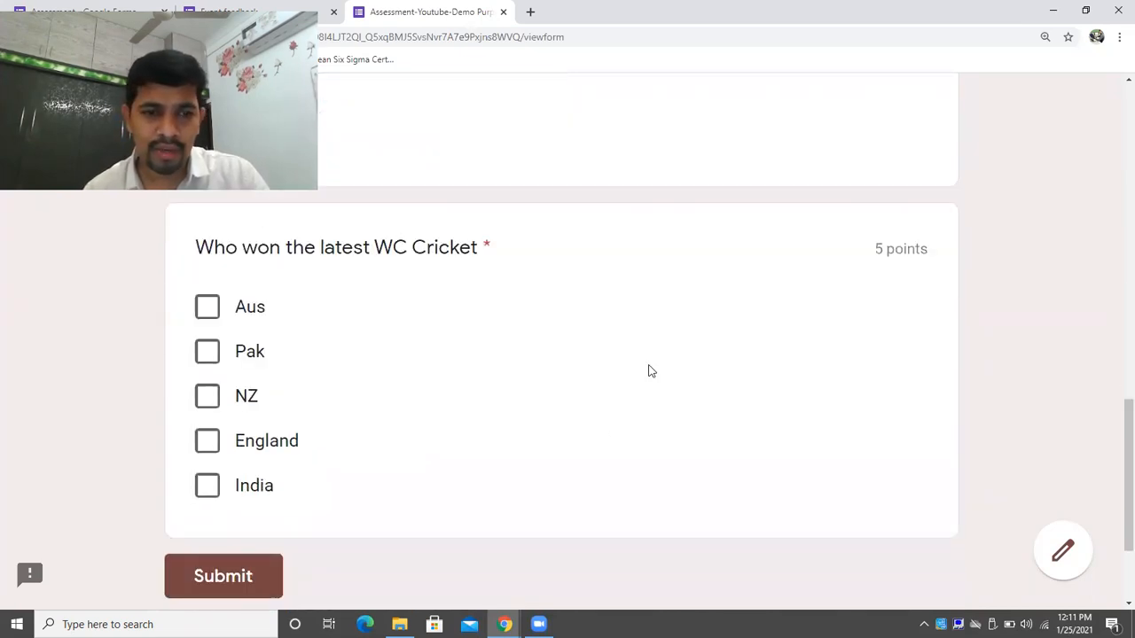
{"action": "left_click", "coordinate": [217, 492]}
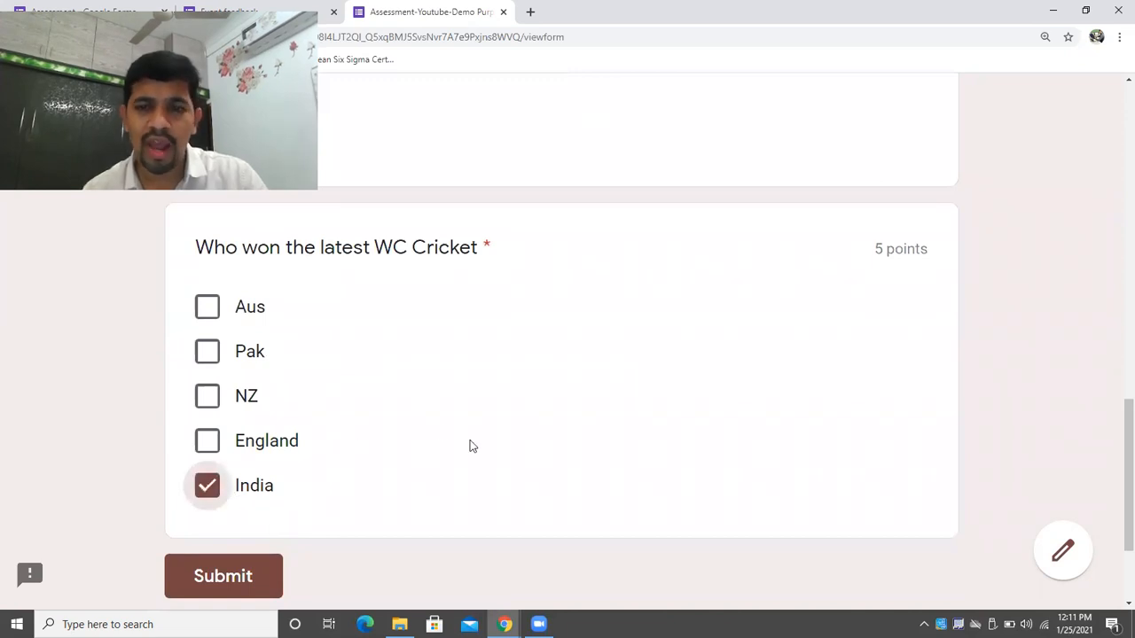
{"action": "left_click", "coordinate": [265, 575]}
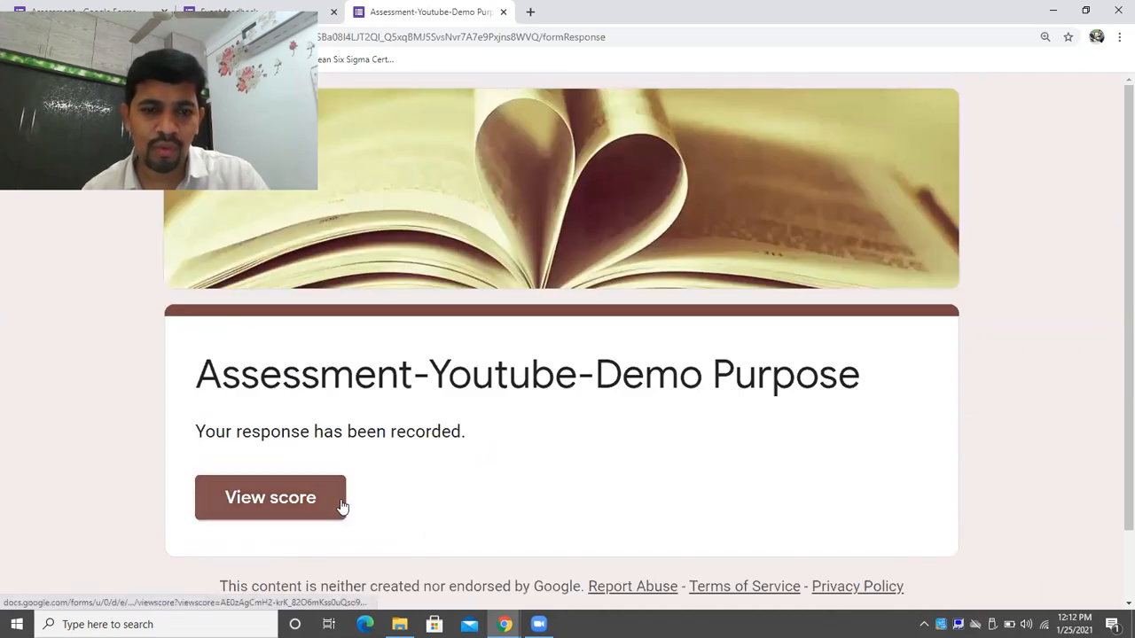
View the submitted response's score of 10/10.
{"action": "left_click", "coordinate": [278, 501]}
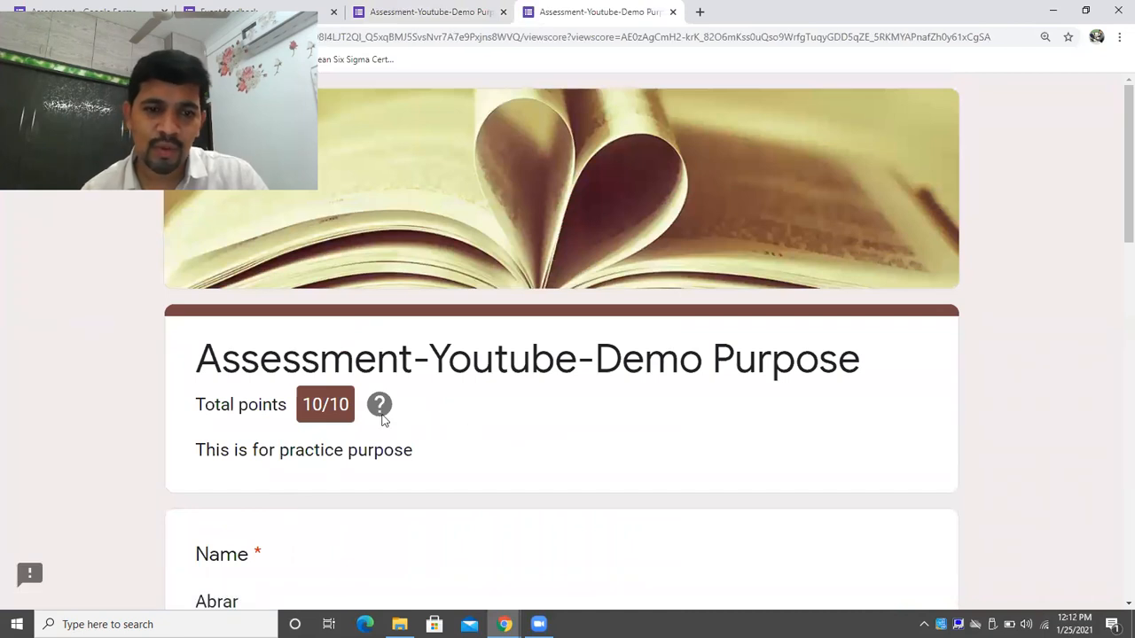
{"action": "scroll", "coordinate": [1115, 273], "scroll_direction": "down", "scroll_amount": 6}
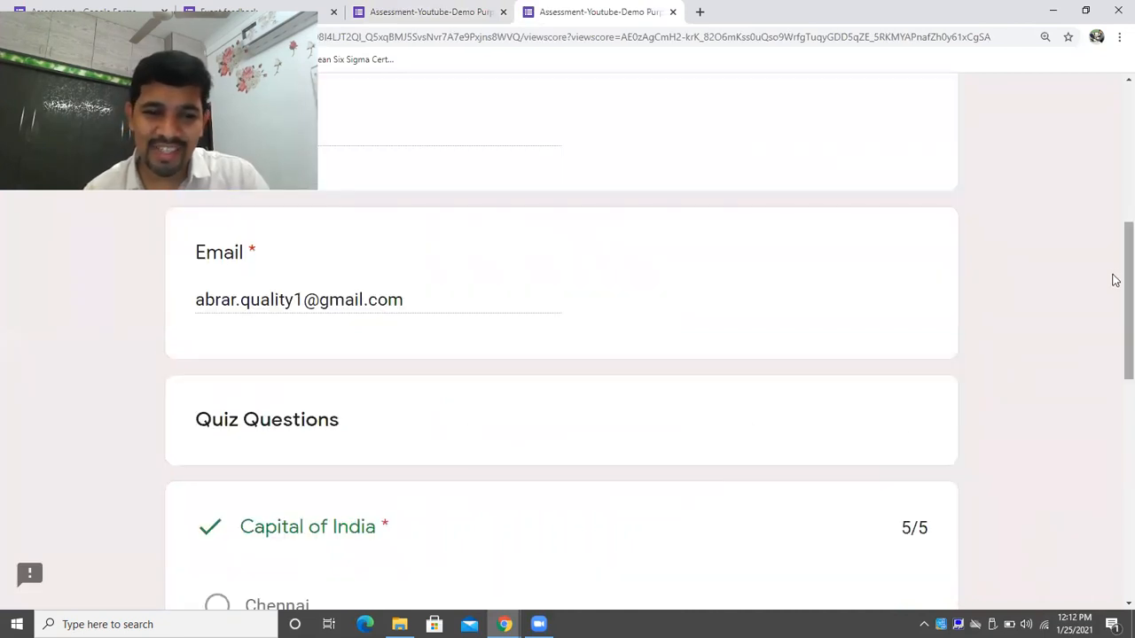
{"action": "left_click_drag", "start_coordinate": [1114, 309], "coordinate": [1115, 158]}
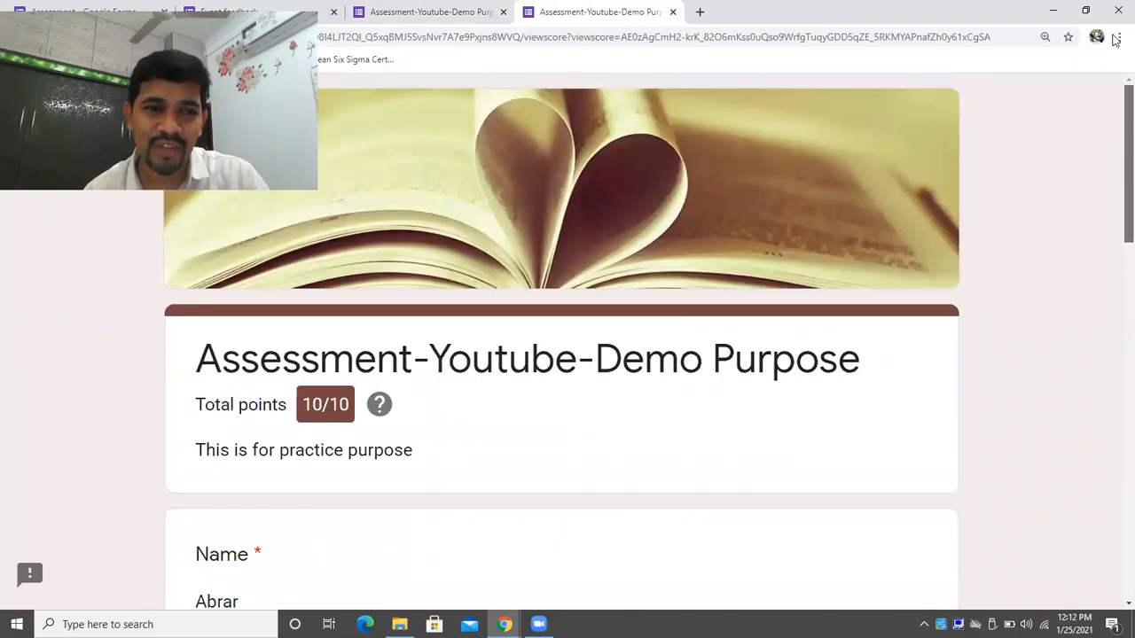
Switch to the Event feedback form's response-recorded page and resize the browser window.
{"action": "left_click_drag", "start_coordinate": [844, 9], "coordinate": [794, 35]}
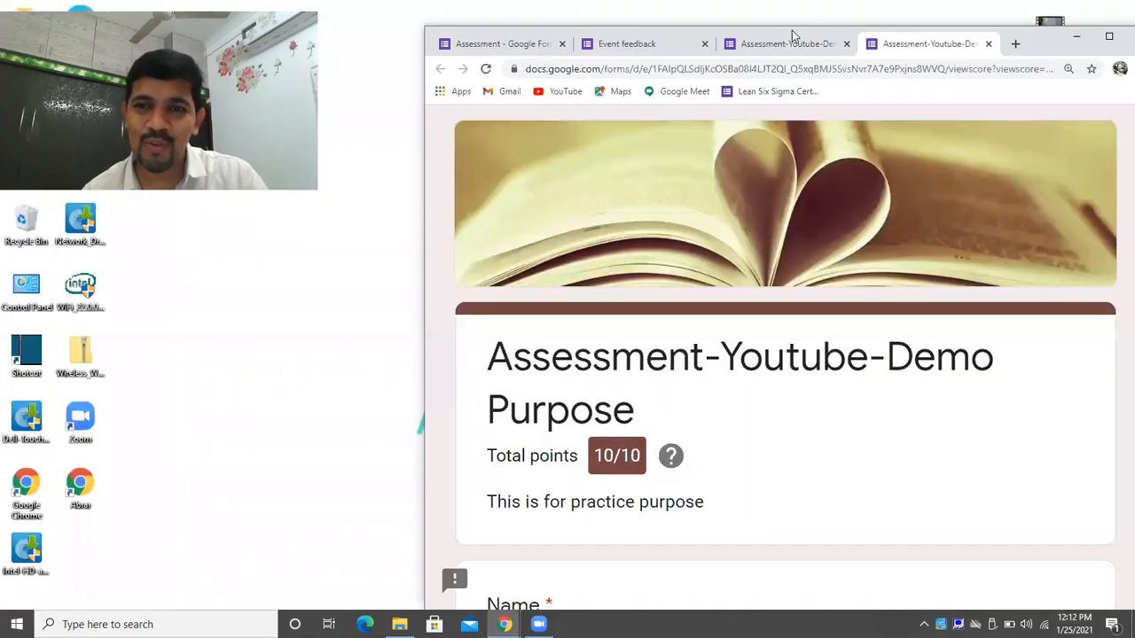
{"action": "left_click", "coordinate": [793, 42]}
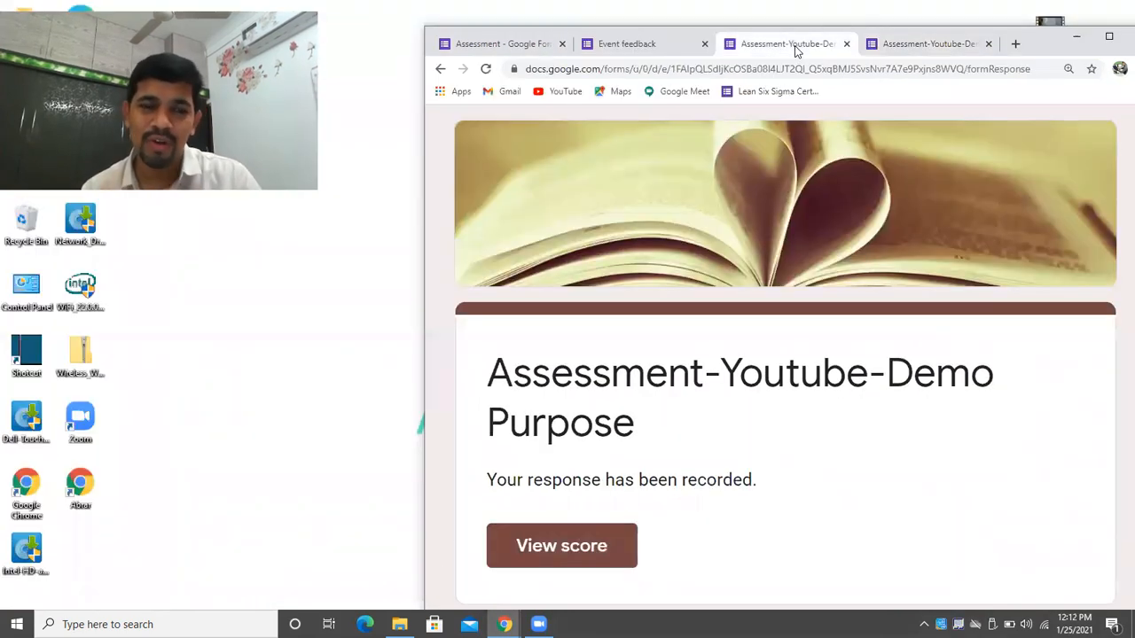
{"action": "left_click", "coordinate": [656, 45]}
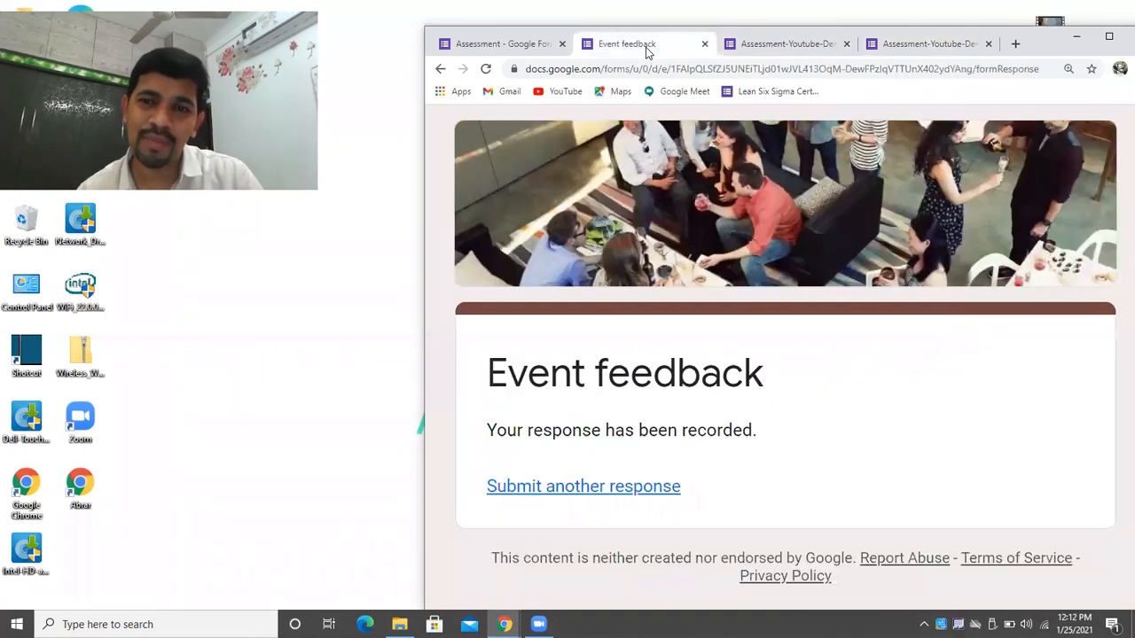
{"action": "left_click", "coordinate": [1108, 39]}
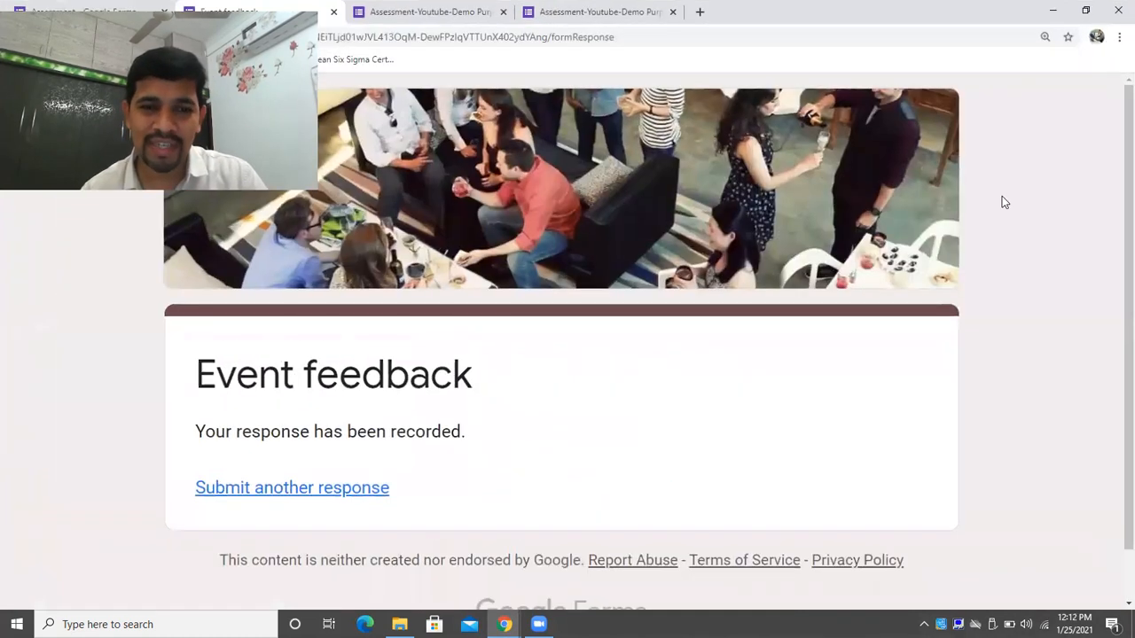
{"action": "left_click", "coordinate": [1085, 11]}
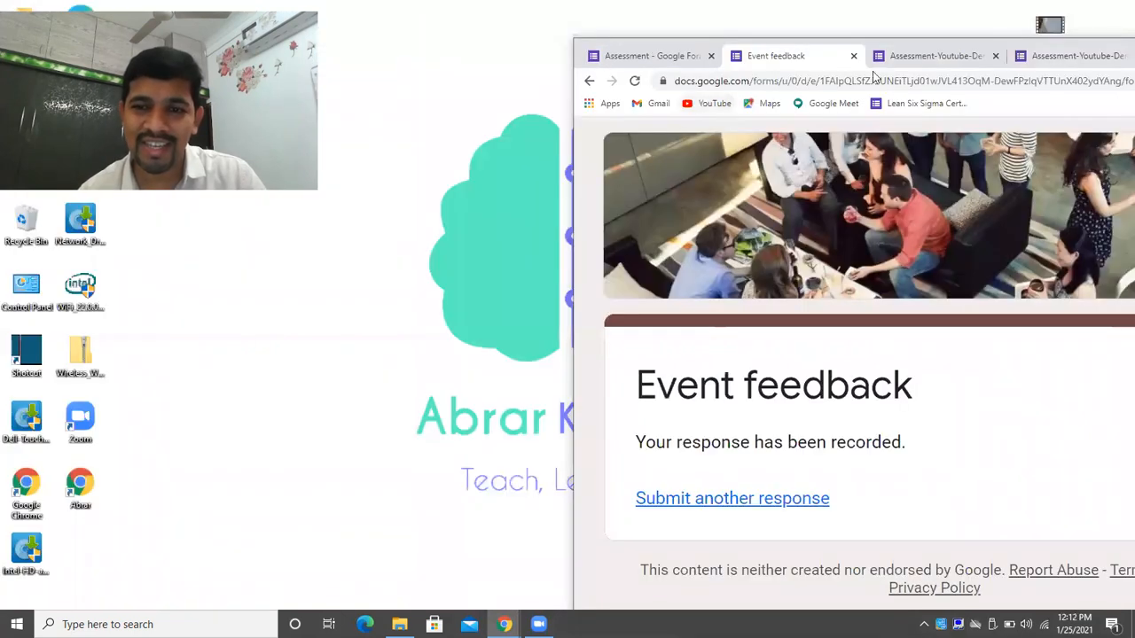
Return to the Assessment form editor in a maximised browser window.
{"action": "left_click", "coordinate": [646, 56]}
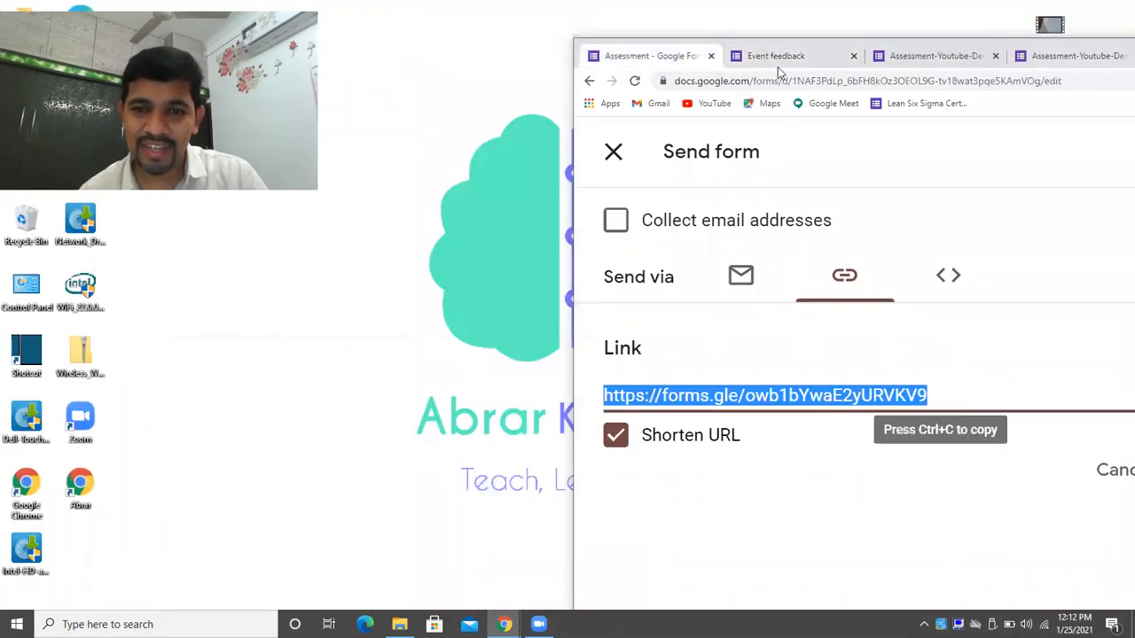
{"action": "left_click", "coordinate": [588, 82]}
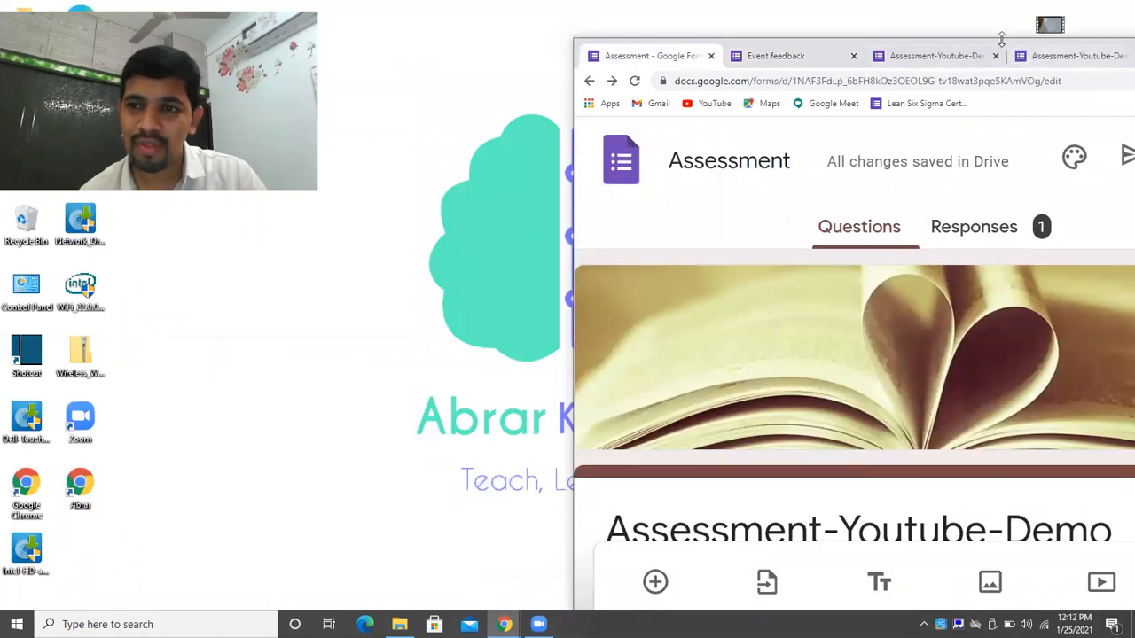
{"action": "double_click", "coordinate": [992, 42]}
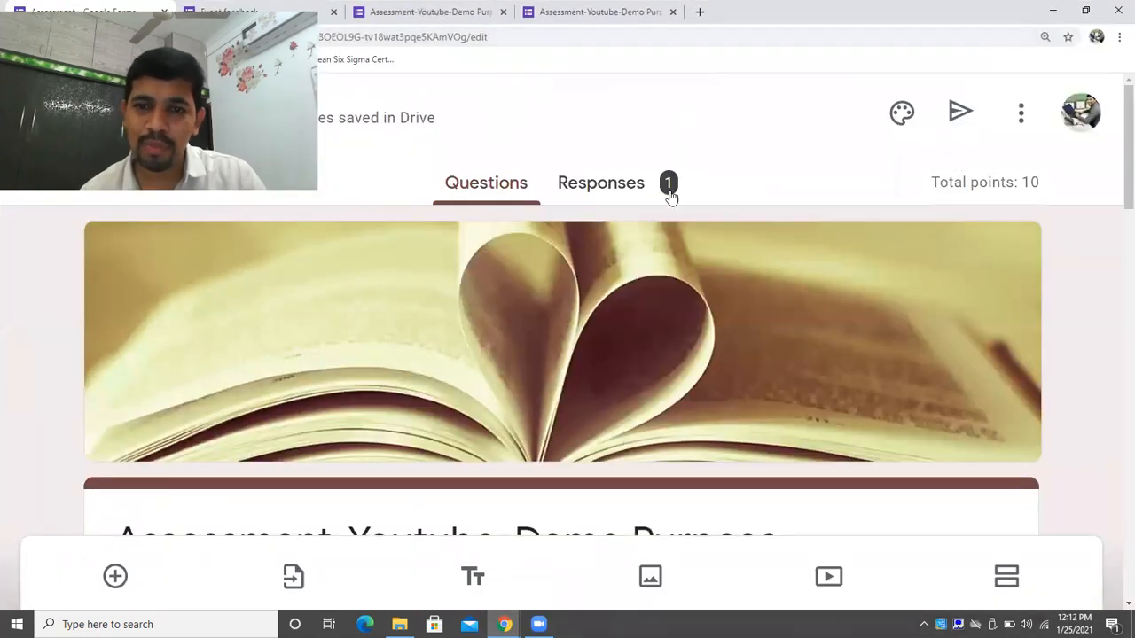
Review the Responses summary: 1 response averaging 10/10, Delhi and India 100% correct.
{"action": "left_click", "coordinate": [640, 190]}
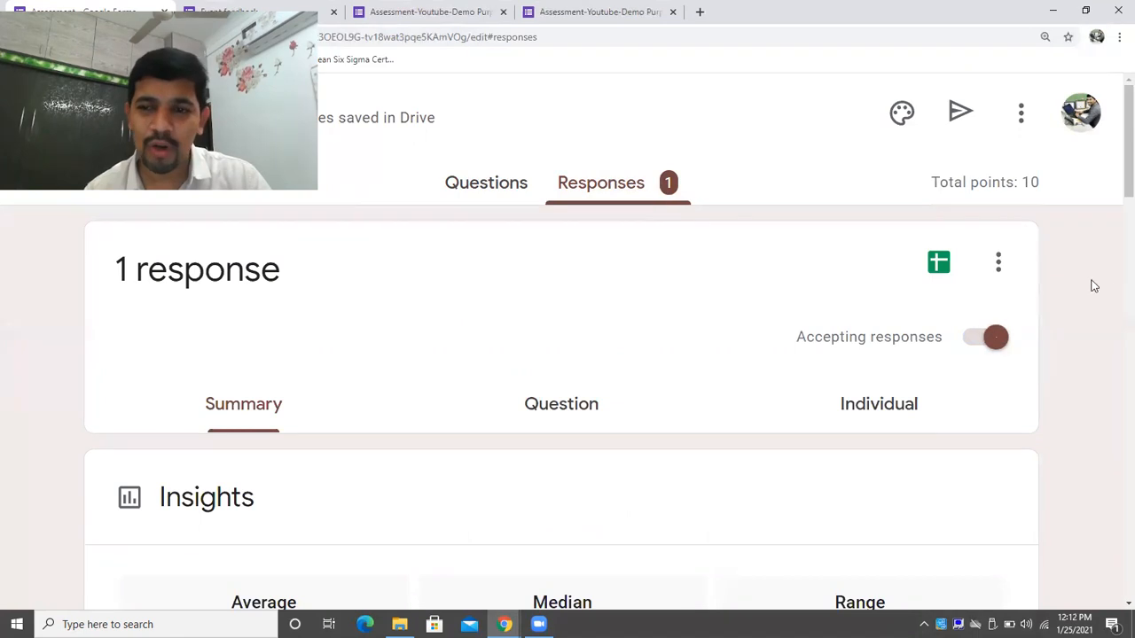
{"action": "scroll", "coordinate": [1114, 200], "scroll_direction": "down", "scroll_amount": 5}
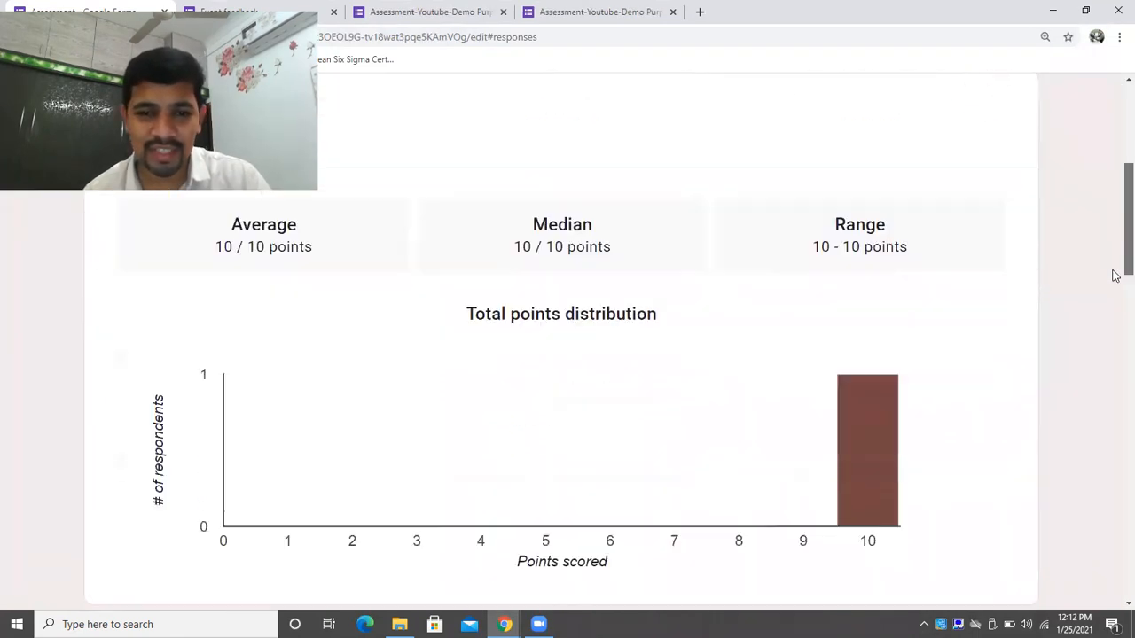
{"action": "scroll", "coordinate": [1114, 266], "scroll_direction": "up", "scroll_amount": 2}
{"action": "scroll", "coordinate": [1115, 235], "scroll_direction": "up", "scroll_amount": 1}
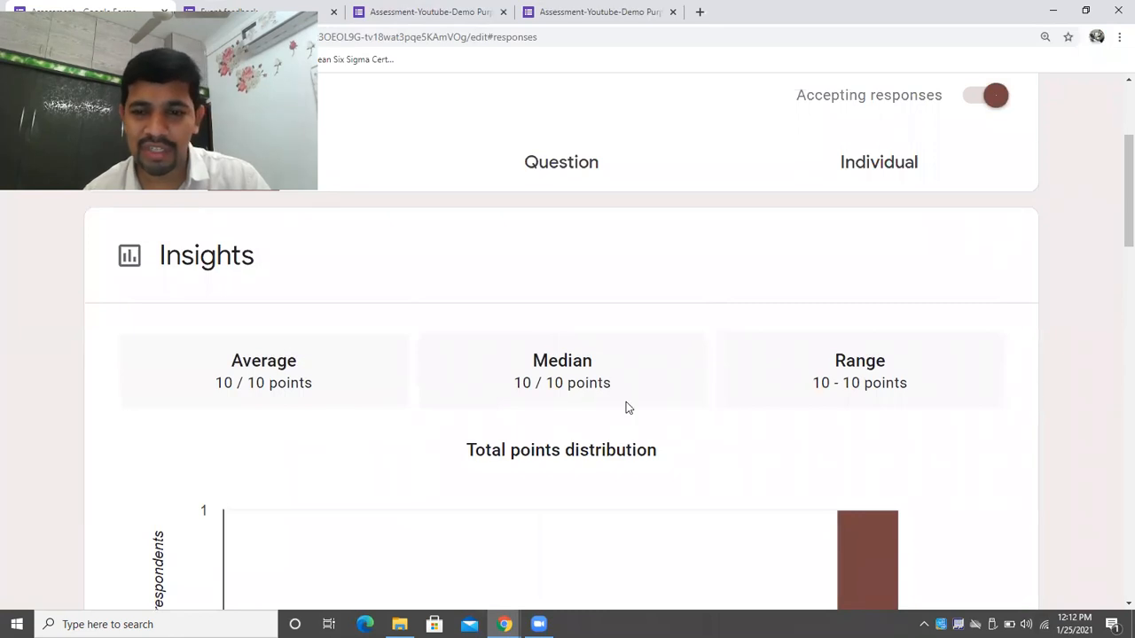
{"action": "scroll", "coordinate": [1114, 314], "scroll_direction": "down", "scroll_amount": 10}
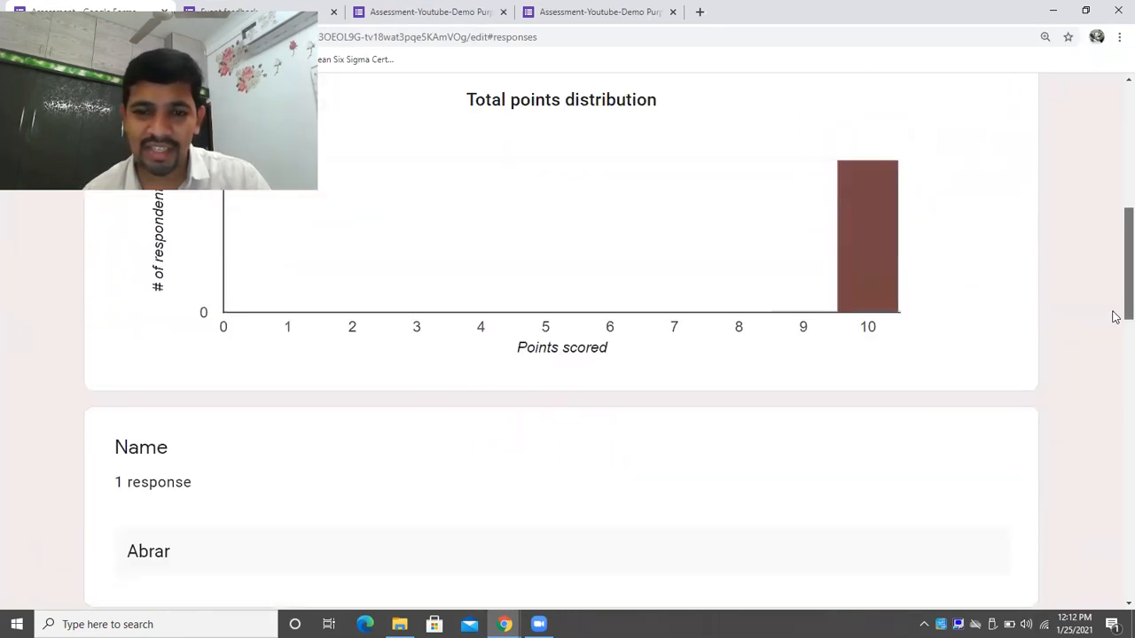
{"action": "scroll", "coordinate": [1115, 463], "scroll_direction": "down", "scroll_amount": 3}
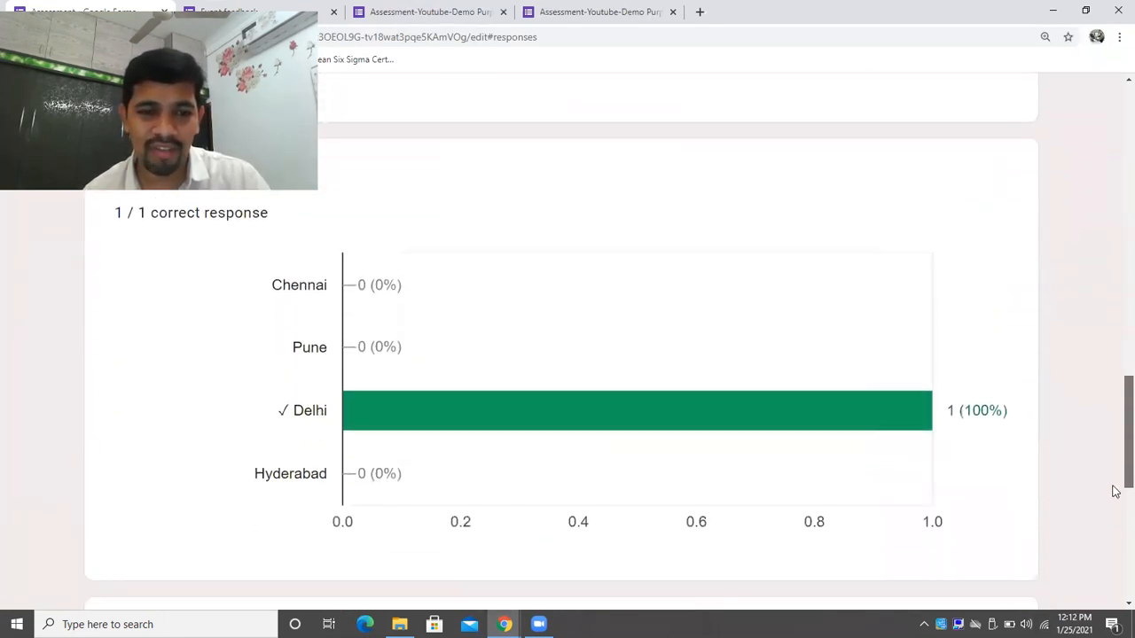
{"action": "scroll", "coordinate": [1115, 532], "scroll_direction": "down", "scroll_amount": 5}
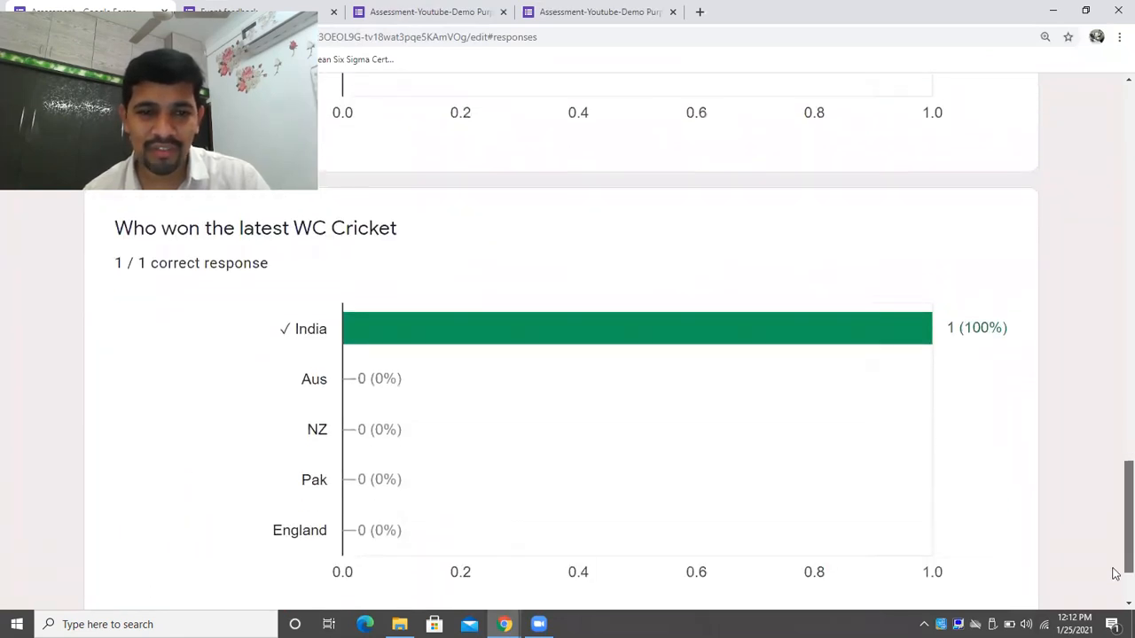
{"action": "scroll", "coordinate": [1114, 355], "scroll_direction": "up", "scroll_amount": 20}
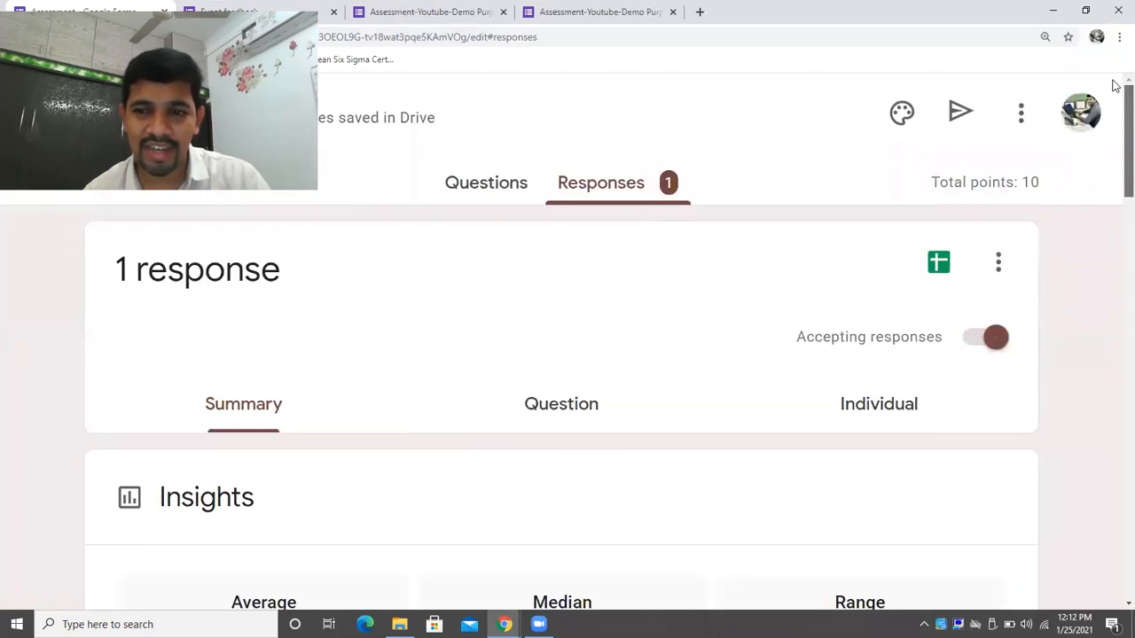
Browse the Question and Individual views, showing response 1 of 1 scoring 10/10.
{"action": "left_click", "coordinate": [579, 403]}
{"action": "scroll", "coordinate": [1115, 278], "scroll_direction": "down", "scroll_amount": 5}
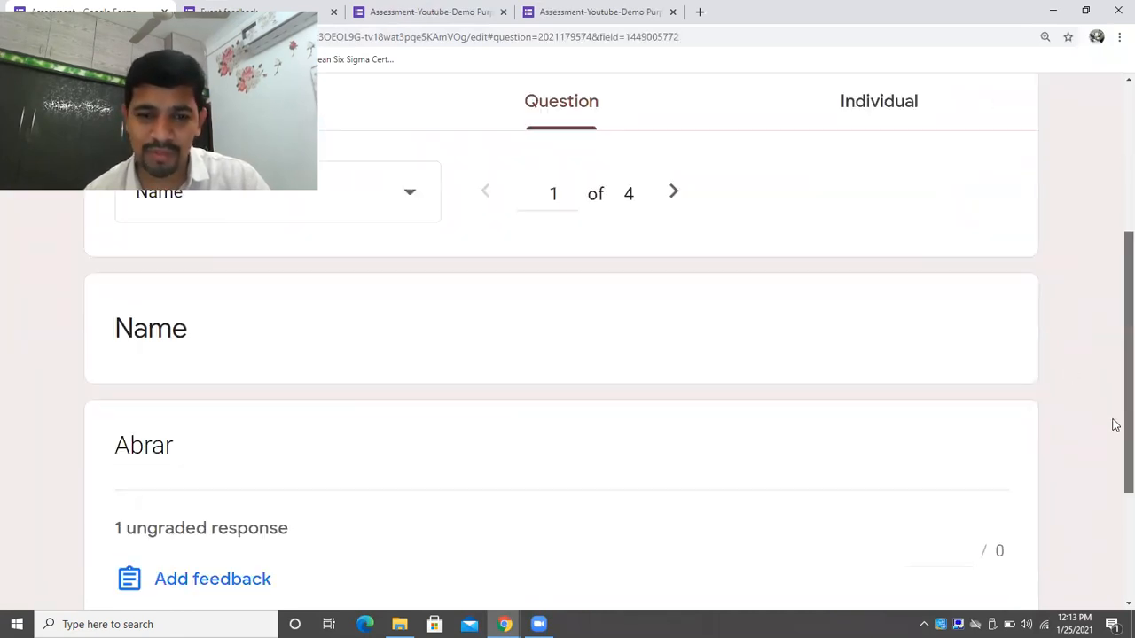
{"action": "scroll", "coordinate": [1111, 489], "scroll_direction": "up", "scroll_amount": 5}
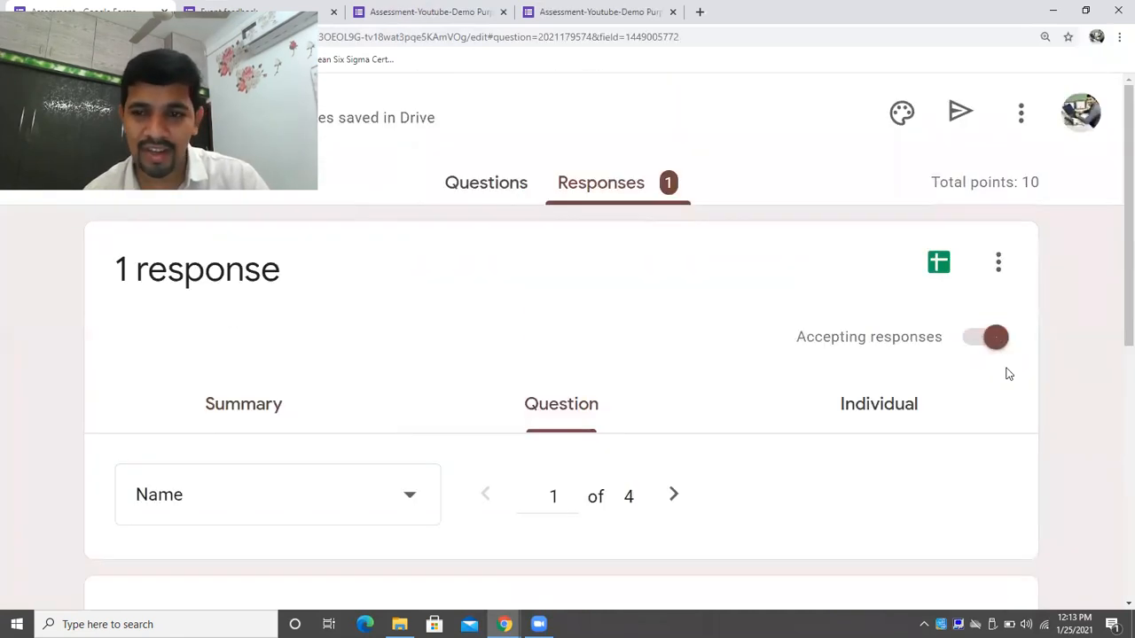
{"action": "left_click", "coordinate": [875, 400]}
{"action": "left_click_drag", "start_coordinate": [1115, 176], "coordinate": [1121, 84]}
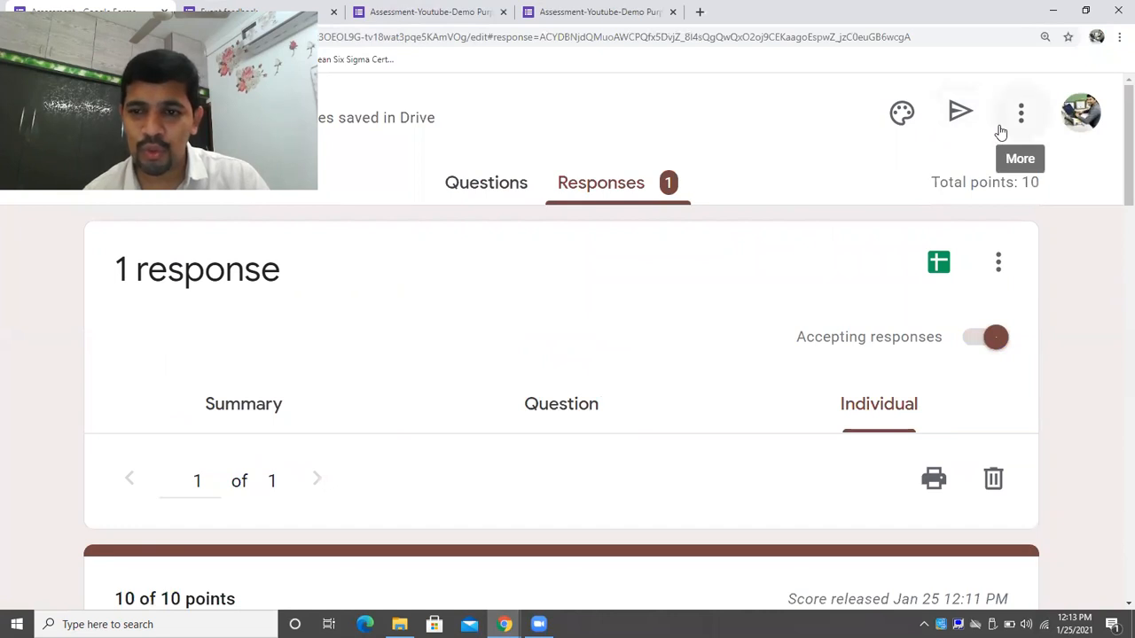
{"action": "left_click", "coordinate": [999, 260]}
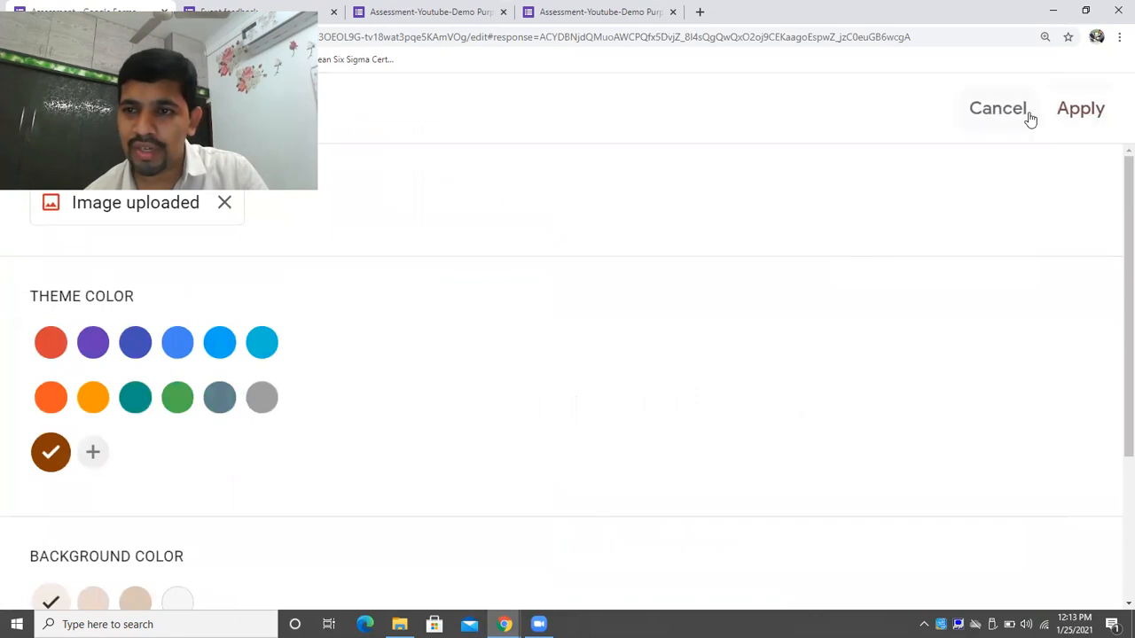
{"action": "left_click", "coordinate": [1004, 118]}
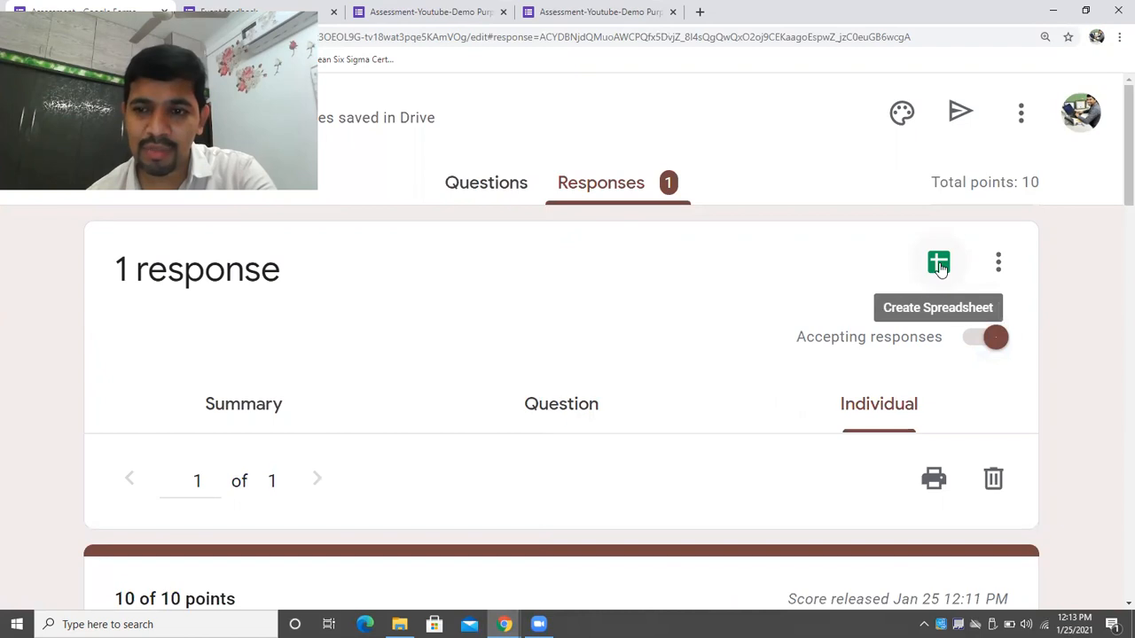
Turn on email notifications for new responses from the responses menu, then confirm it's enabled.
{"action": "left_click", "coordinate": [999, 268]}
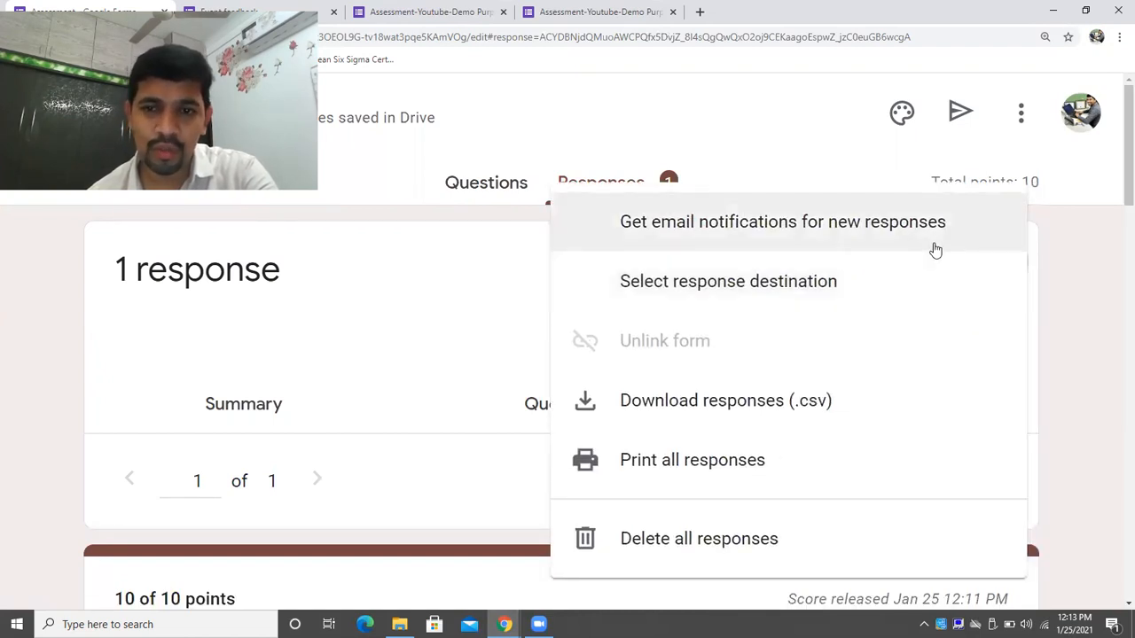
{"action": "left_click", "coordinate": [935, 250]}
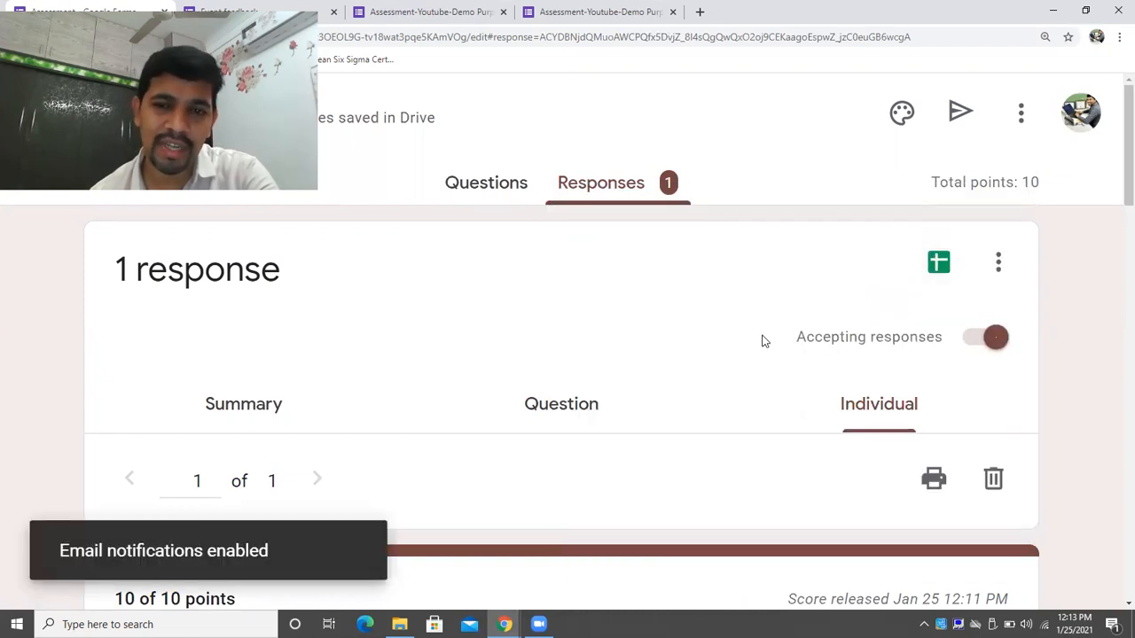
{"action": "left_click", "coordinate": [996, 264]}
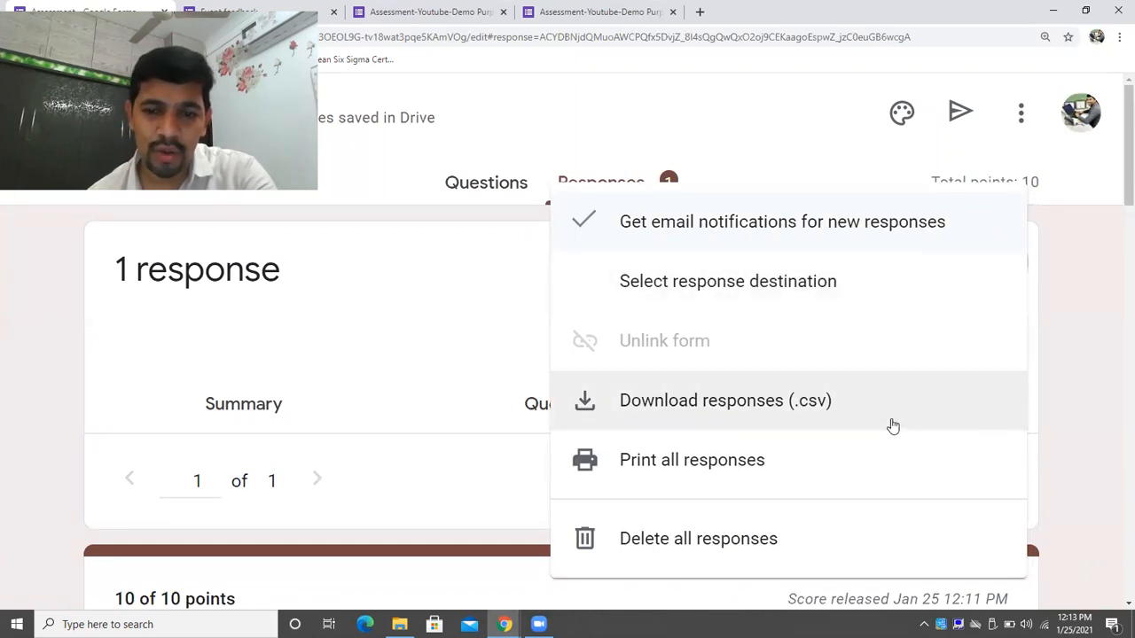
{"action": "left_click", "coordinate": [1062, 308]}
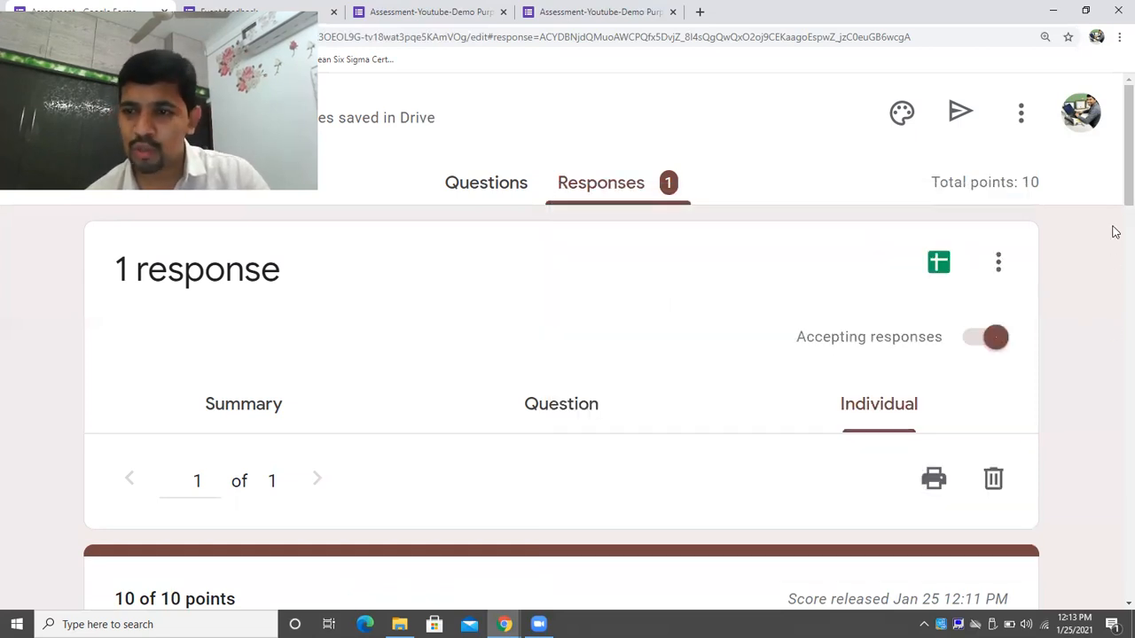
{"action": "mouse_move", "coordinate": [1118, 182]}
{"action": "left_mouse_down"}
{"action": "mouse_move", "coordinate": [1115, 266]}
{"action": "mouse_move", "coordinate": [1114, 181]}
{"action": "left_mouse_up"}
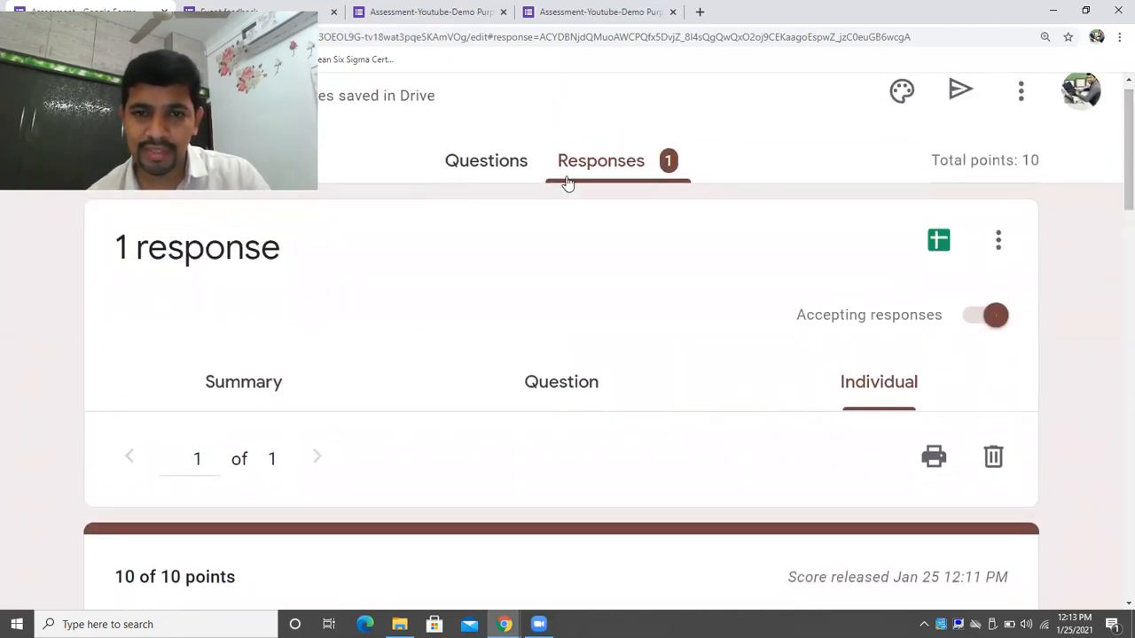
Glance at the quiz's Questions tab, then return to the Responses tab.
{"action": "left_click", "coordinate": [525, 175]}
{"action": "left_click", "coordinate": [590, 188]}
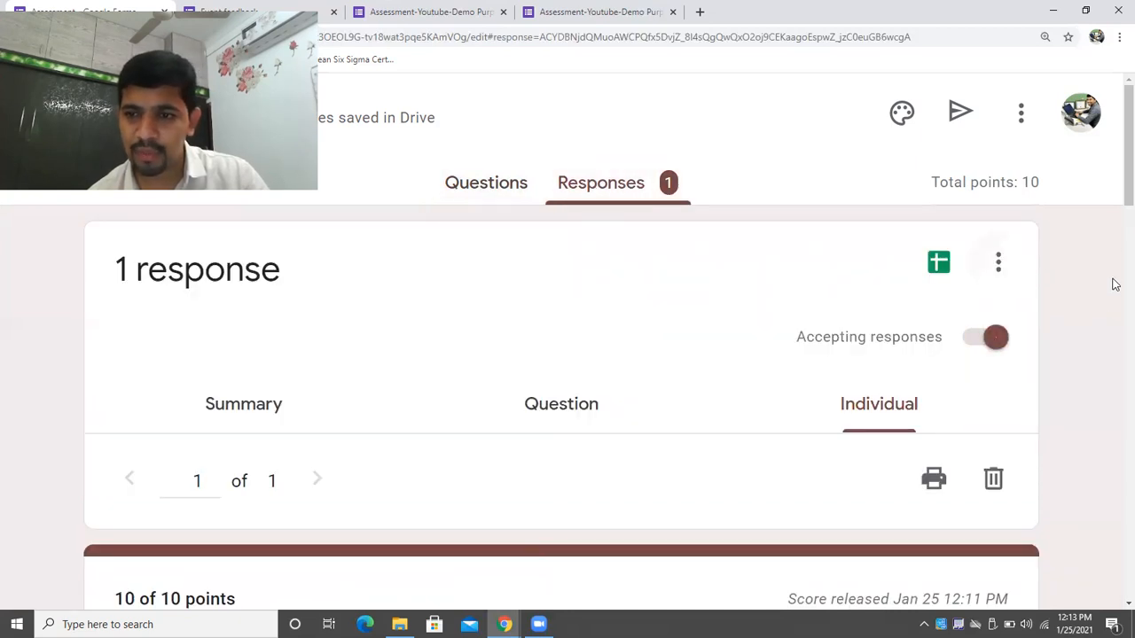
{"action": "left_click_drag", "start_coordinate": [1115, 172], "coordinate": [1068, 126]}
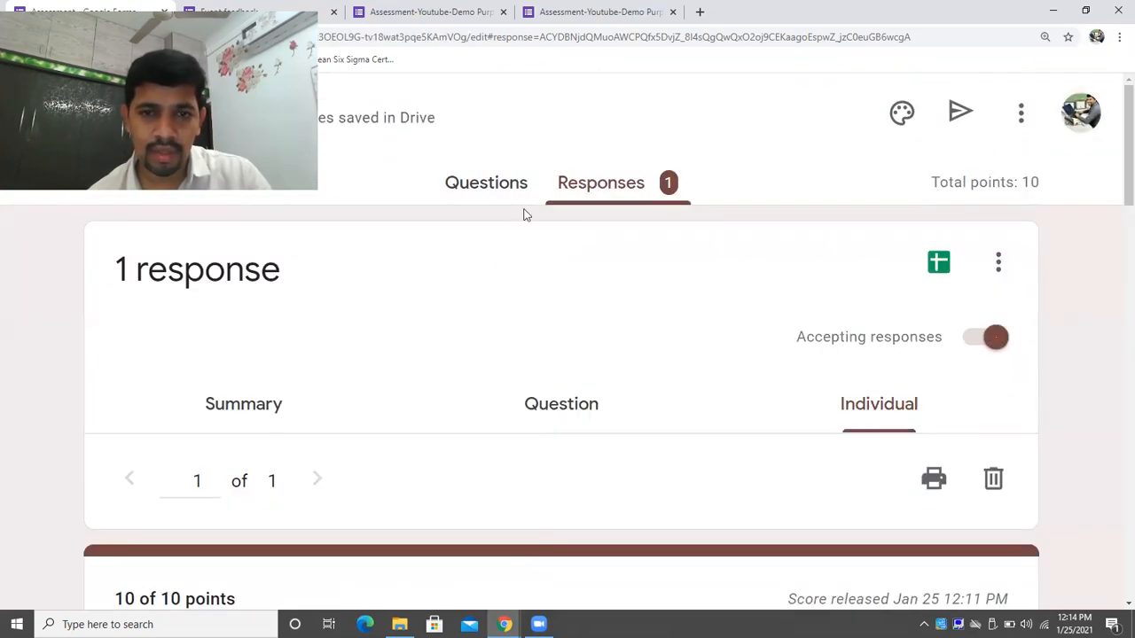
Review the Summary insights (average, median, range 10/10) and recheck the email notification setting.
{"action": "left_click", "coordinate": [577, 423]}
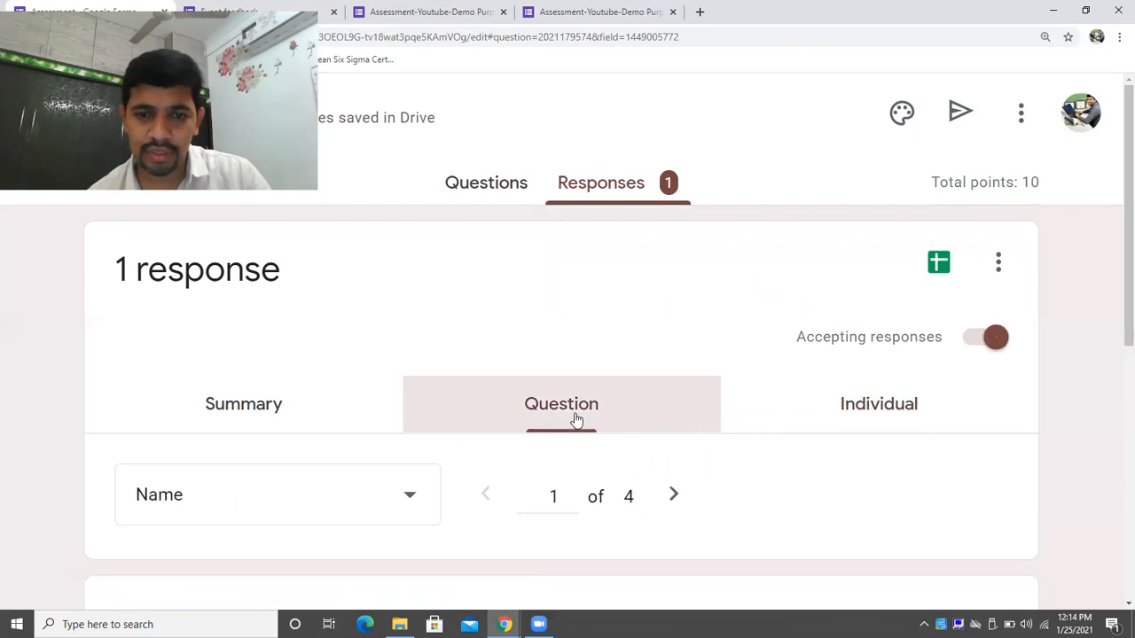
{"action": "left_click", "coordinate": [245, 417]}
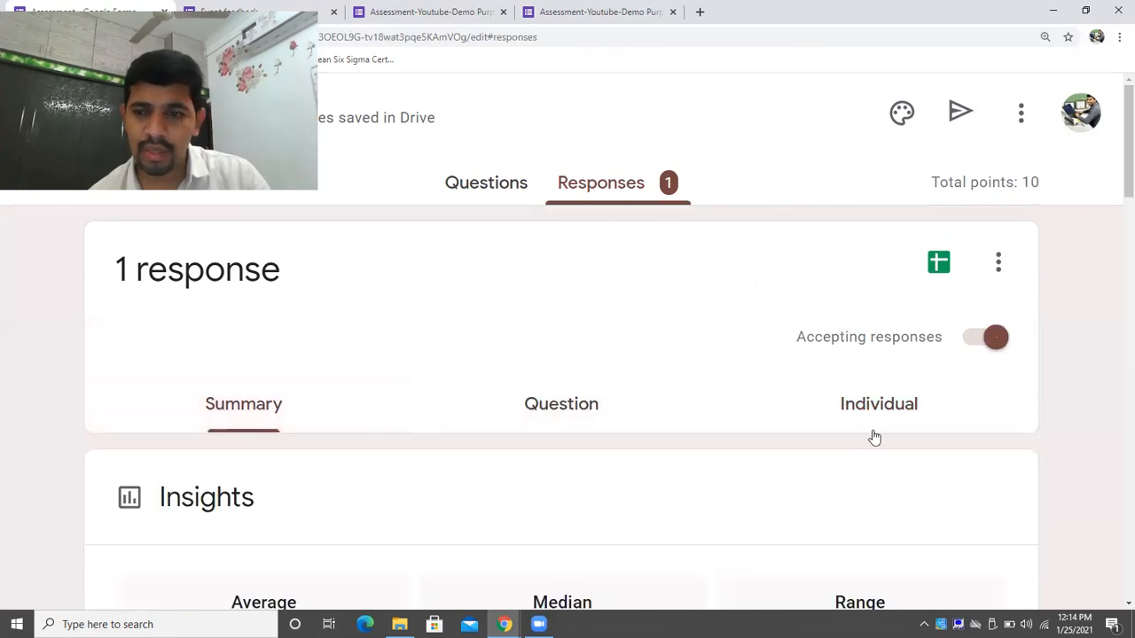
{"action": "scroll", "coordinate": [1114, 213], "scroll_direction": "down", "scroll_amount": 4}
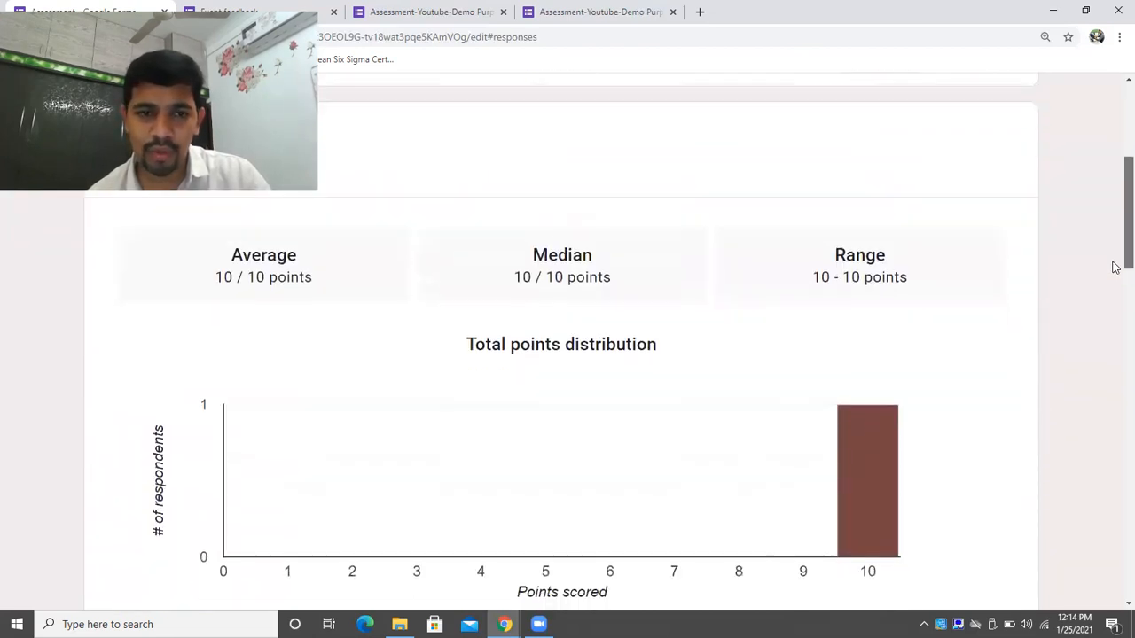
{"action": "scroll", "coordinate": [1114, 190], "scroll_direction": "up", "scroll_amount": 4}
{"action": "scroll", "coordinate": [1114, 325], "scroll_direction": "down", "scroll_amount": 8}
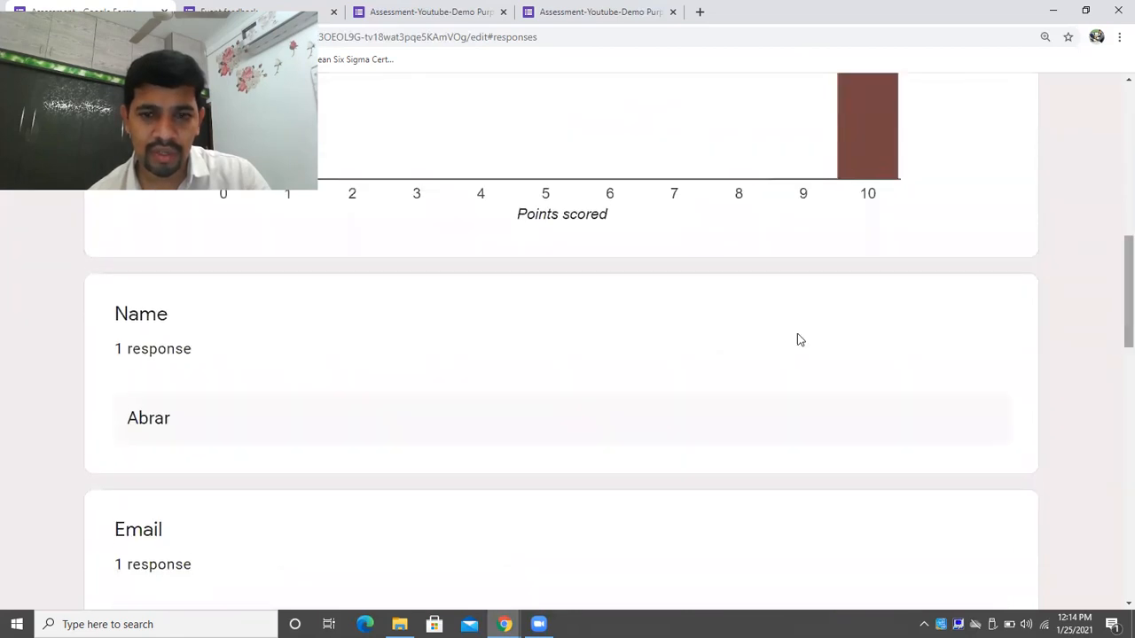
{"action": "scroll", "coordinate": [1111, 283], "scroll_direction": "down", "scroll_amount": 5}
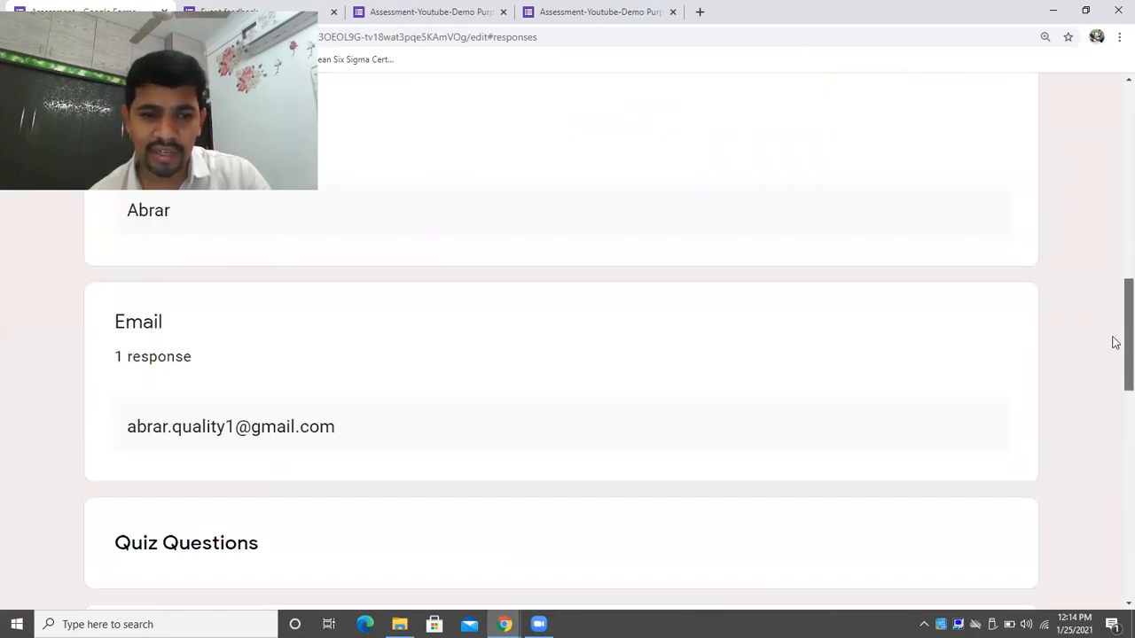
{"action": "left_click_drag", "start_coordinate": [1114, 387], "coordinate": [1113, 142]}
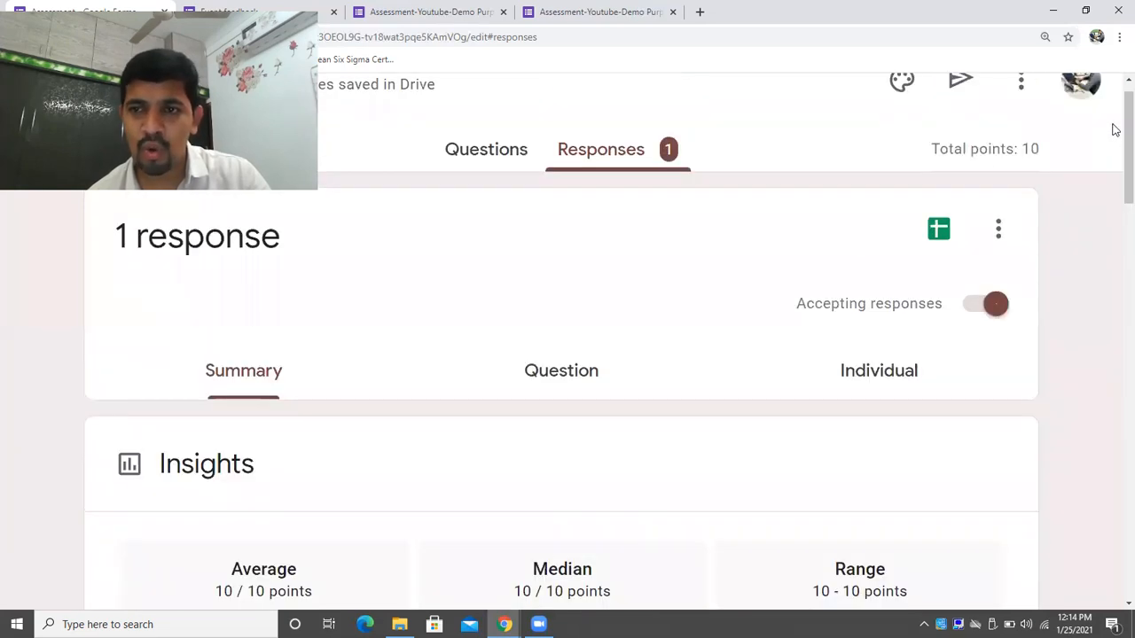
{"action": "scroll", "coordinate": [1112, 159], "scroll_direction": "up", "scroll_amount": 1}
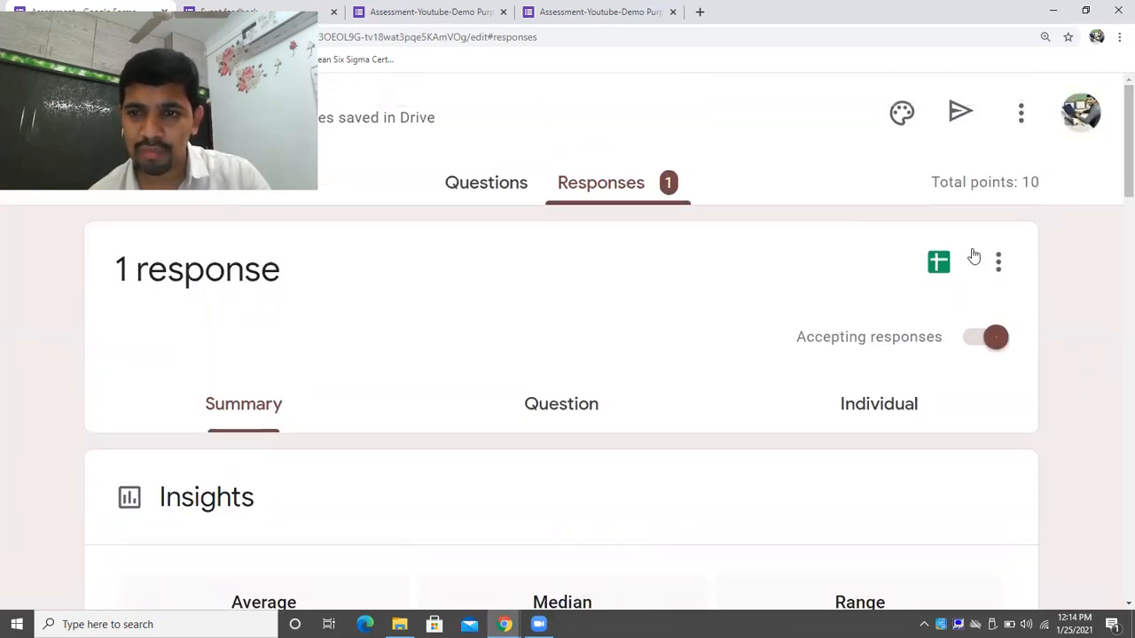
{"action": "left_click", "coordinate": [999, 262]}
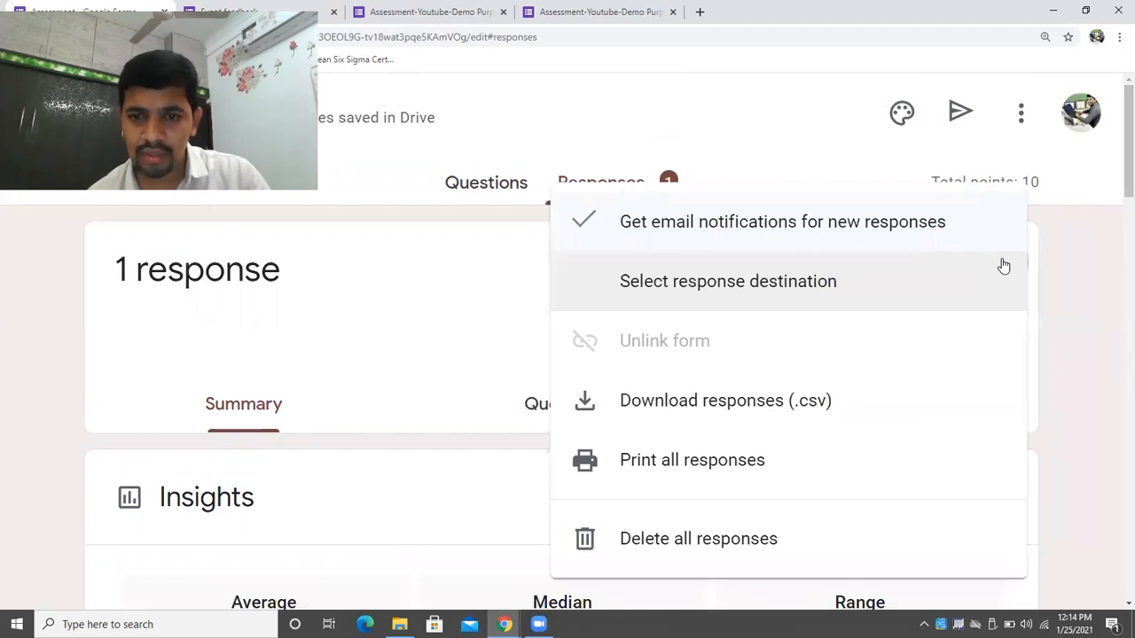
{"action": "key", "text": "Escape"}
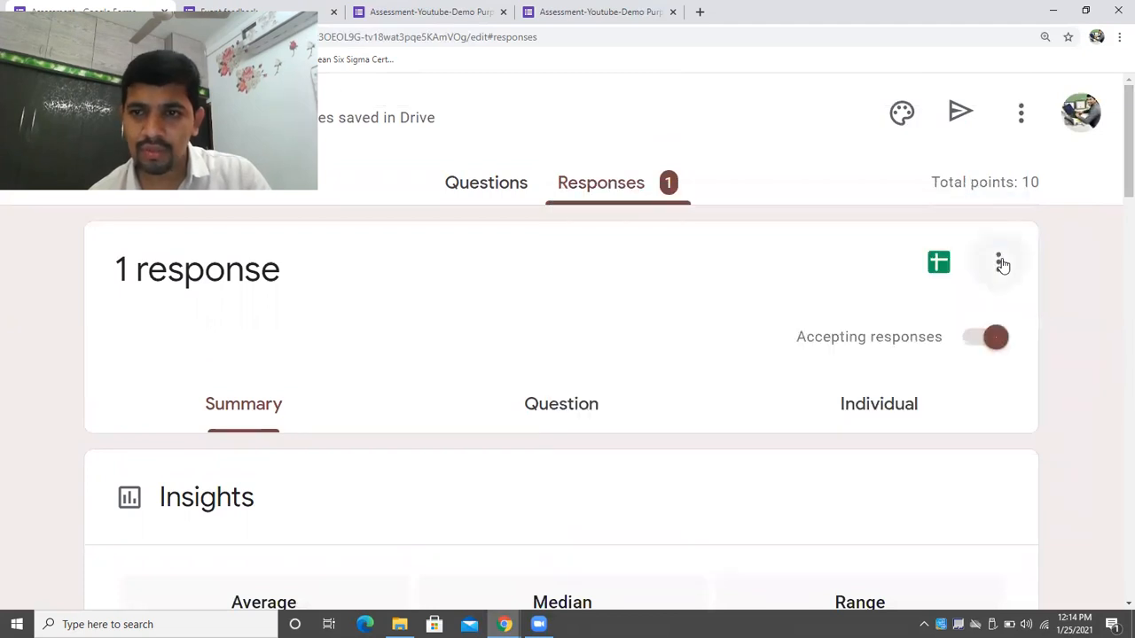
{"action": "left_click", "coordinate": [959, 113]}
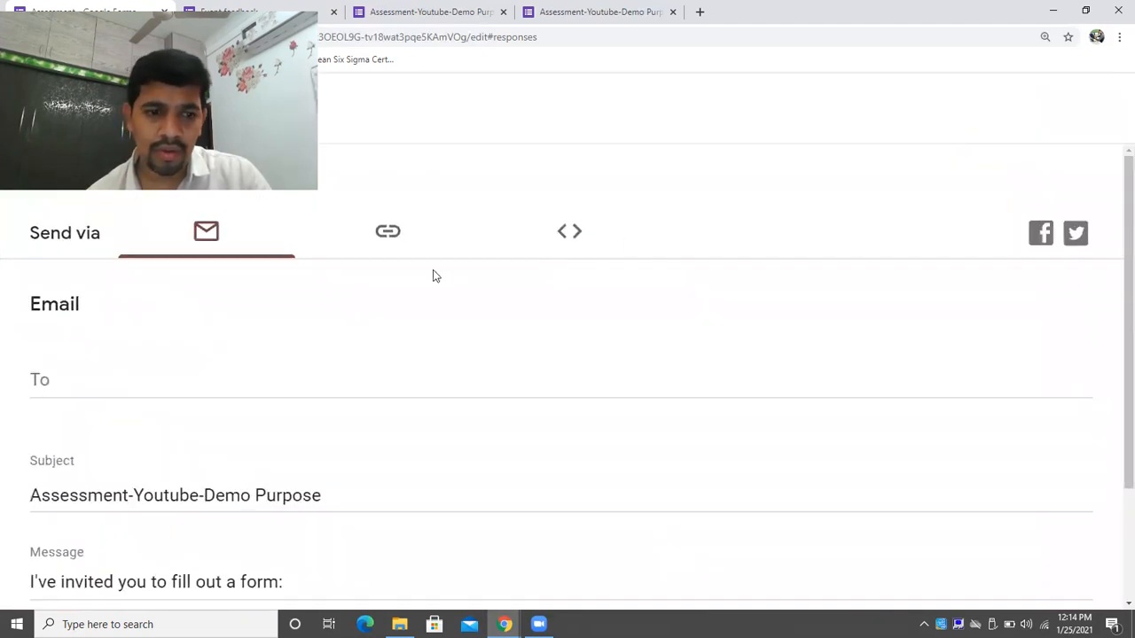
{"action": "left_click", "coordinate": [398, 235]}
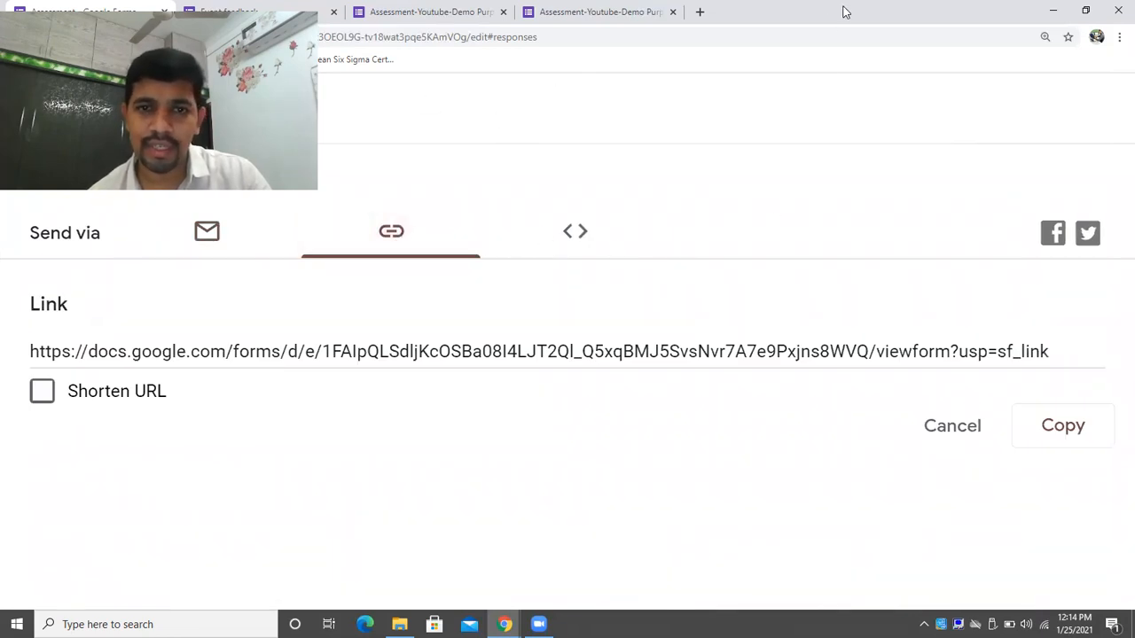
{"action": "left_click", "coordinate": [494, 166]}
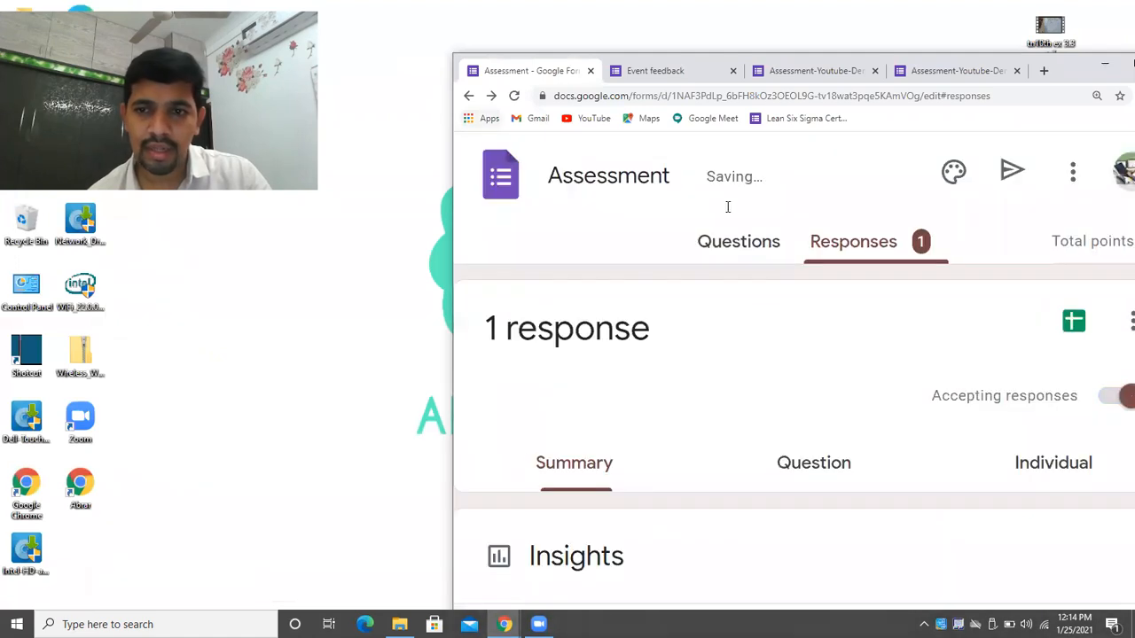
{"action": "double_click", "coordinate": [1067, 76]}
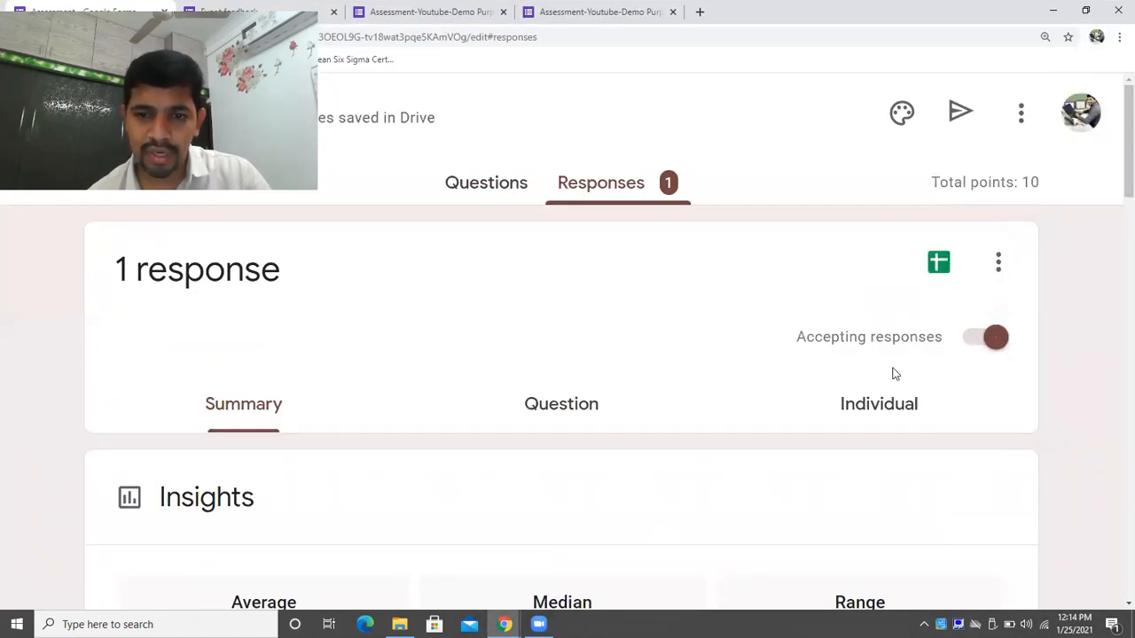
{"action": "left_click", "coordinate": [898, 408]}
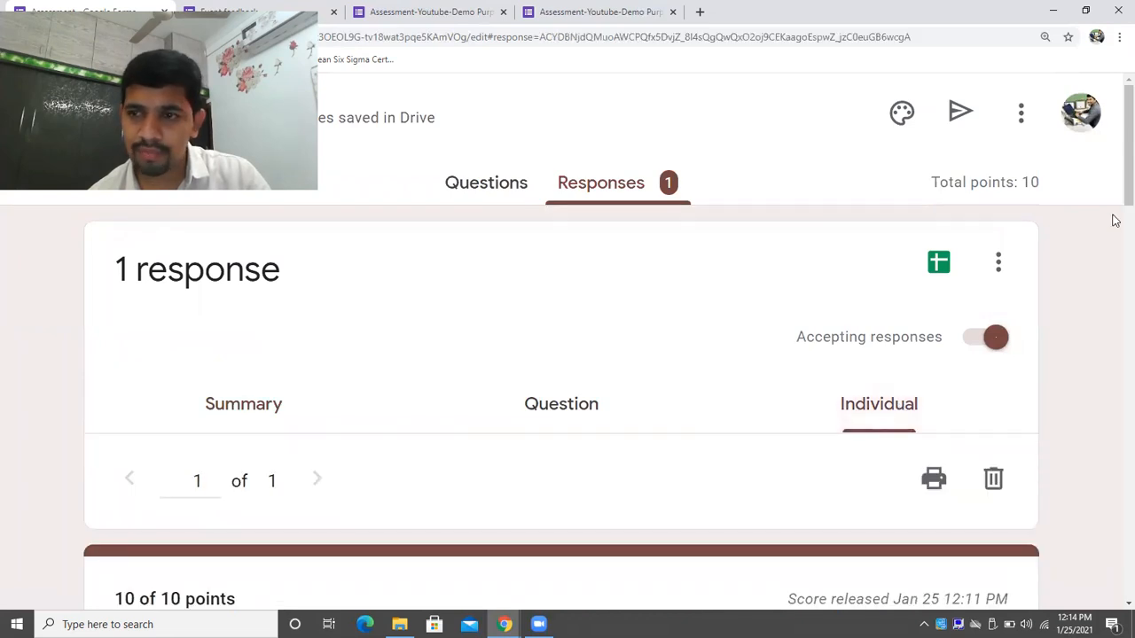
{"action": "left_click_drag", "start_coordinate": [1115, 204], "coordinate": [1113, 229]}
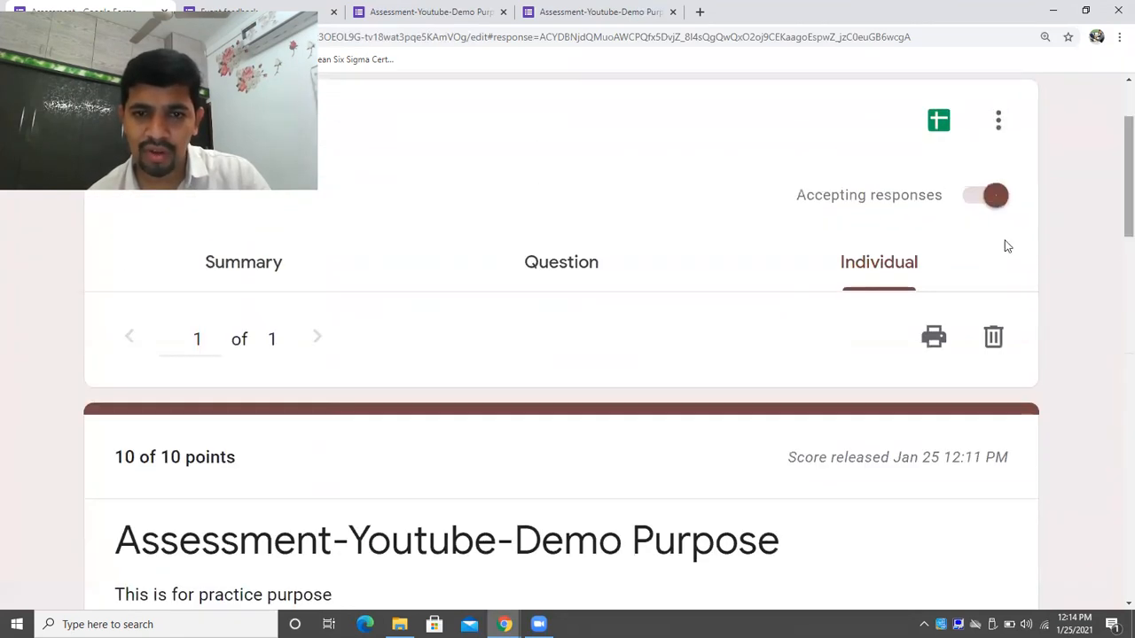
{"action": "left_click", "coordinate": [597, 273]}
{"action": "left_click_drag", "start_coordinate": [1114, 177], "coordinate": [1115, 363]}
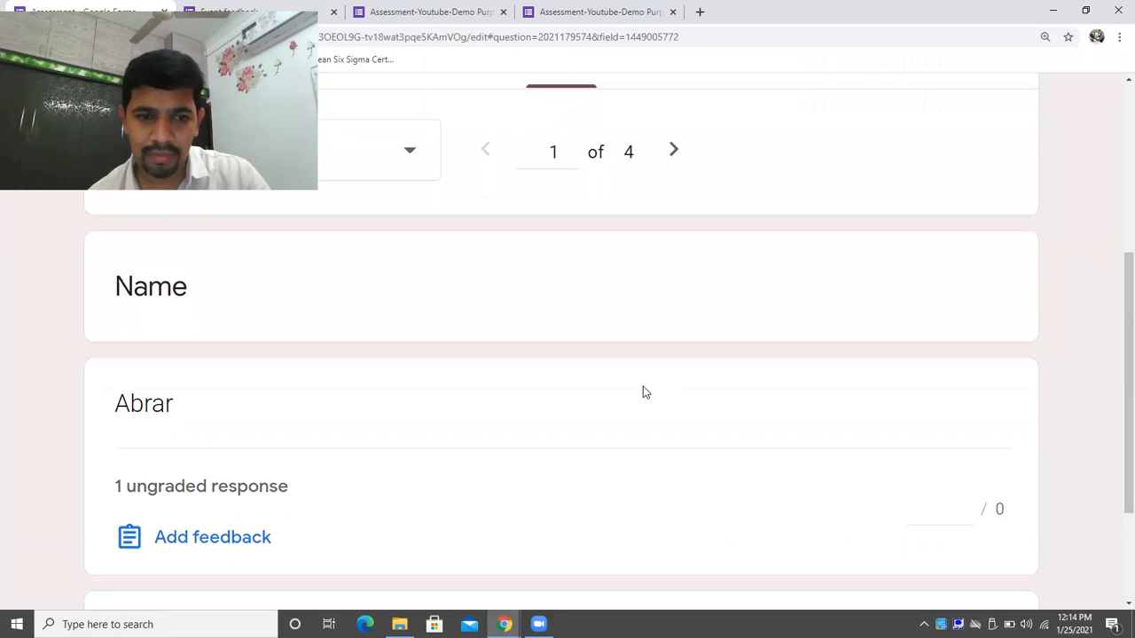
{"action": "left_click", "coordinate": [237, 494]}
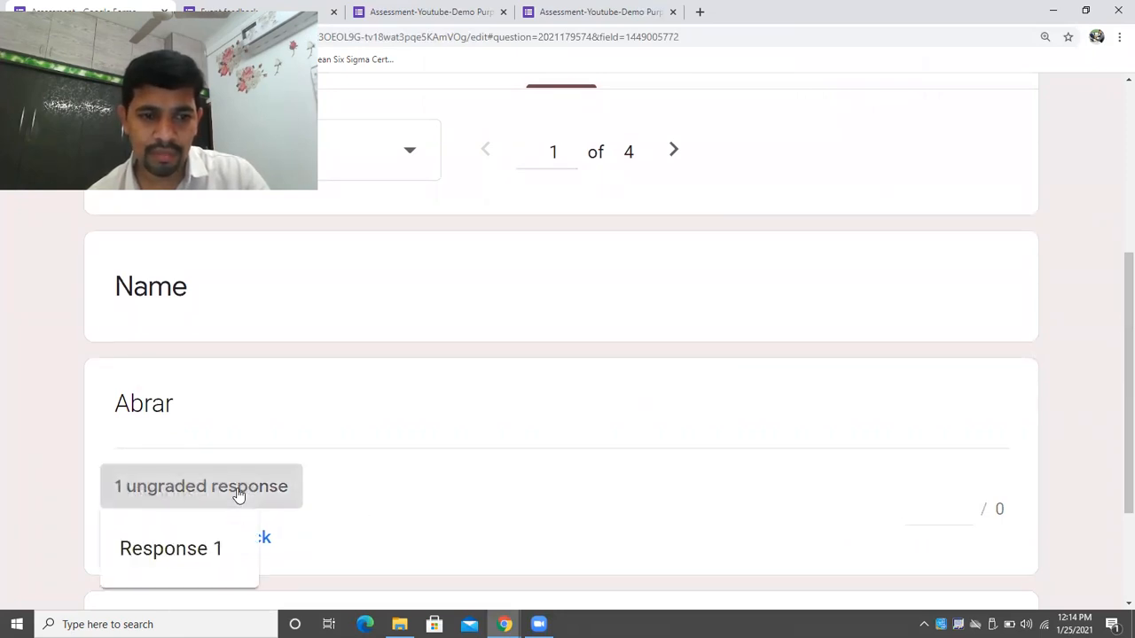
{"action": "left_click", "coordinate": [218, 556]}
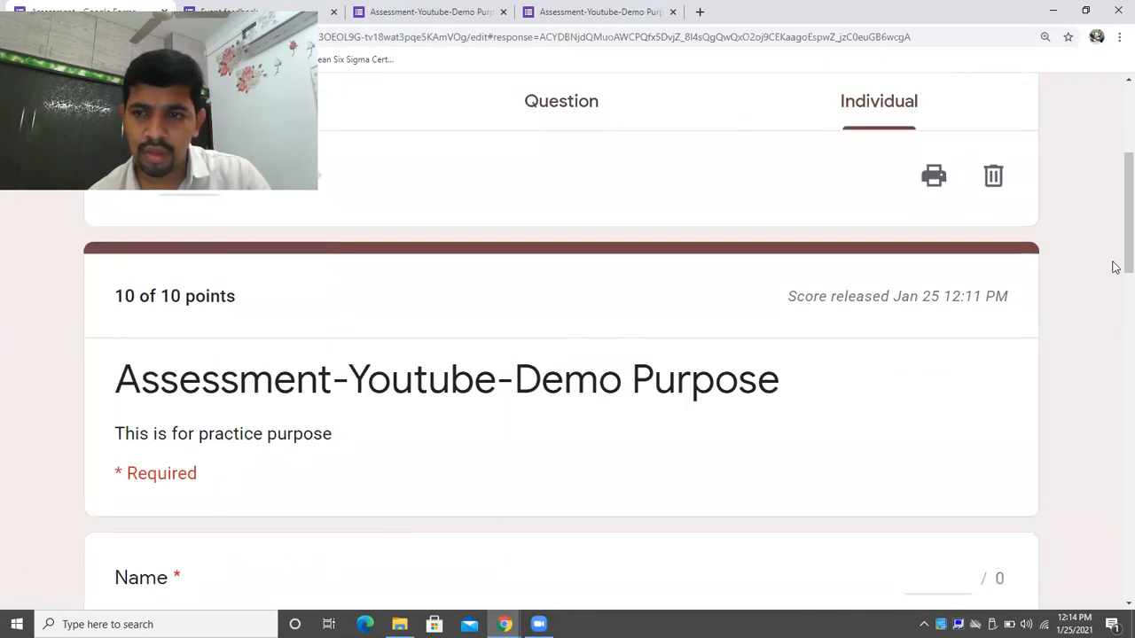
{"action": "left_click_drag", "start_coordinate": [1114, 241], "coordinate": [1115, 349]}
{"action": "scroll", "coordinate": [1115, 415], "scroll_direction": "up", "scroll_amount": 10}
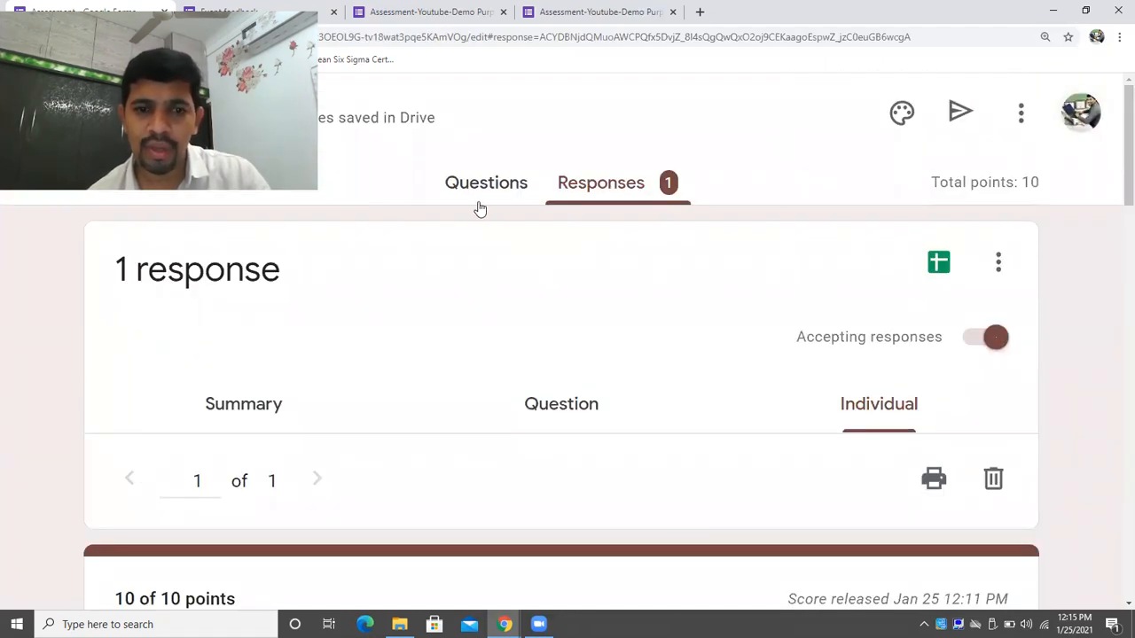
{"action": "left_click", "coordinate": [572, 401]}
{"action": "left_click", "coordinate": [262, 413]}
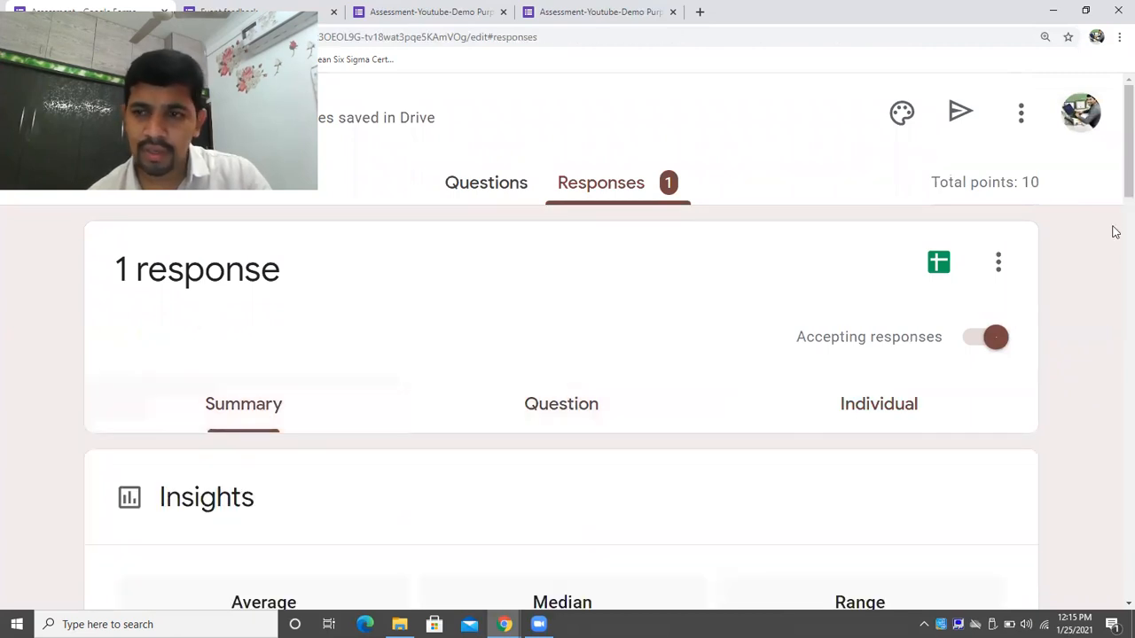
{"action": "scroll", "coordinate": [1113, 182], "scroll_direction": "down", "scroll_amount": 3}
{"action": "scroll", "coordinate": [1114, 240], "scroll_direction": "down", "scroll_amount": 3}
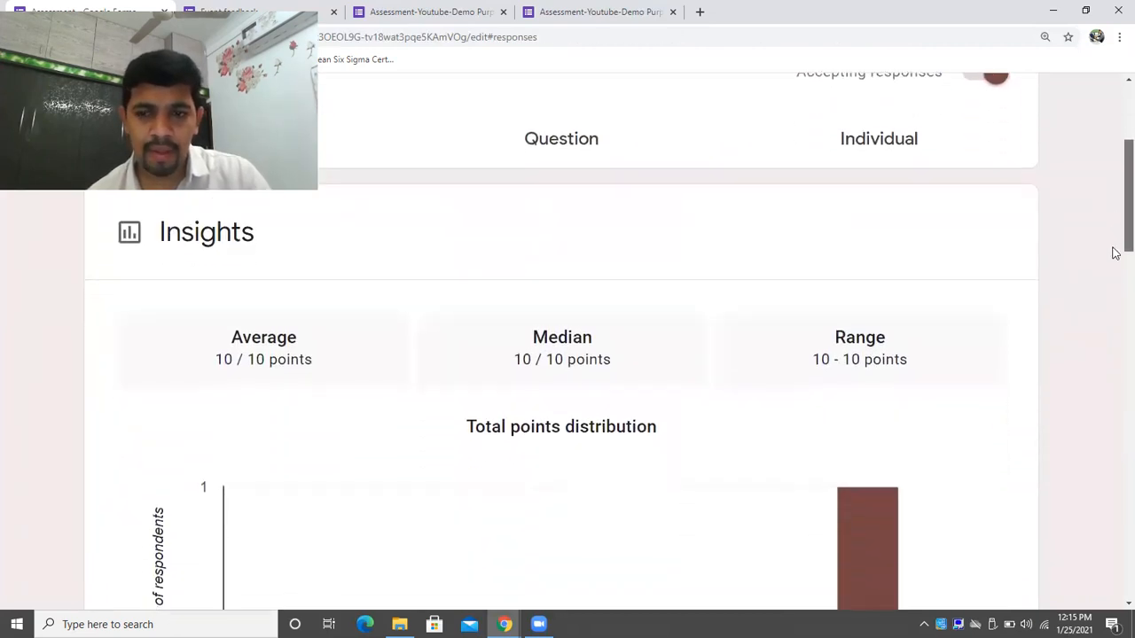
{"action": "scroll", "coordinate": [1113, 204], "scroll_direction": "up", "scroll_amount": 4}
{"action": "scroll", "coordinate": [1114, 179], "scroll_direction": "down", "scroll_amount": 7}
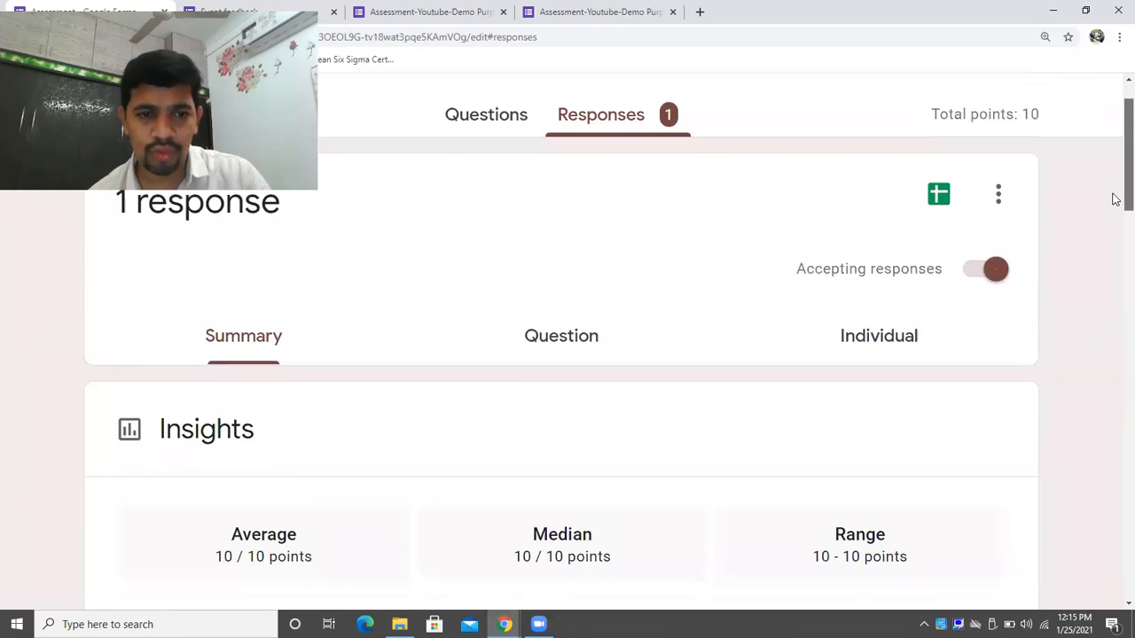
{"action": "mouse_move", "coordinate": [1113, 301]}
{"action": "left_mouse_down"}
{"action": "mouse_move", "coordinate": [1114, 341]}
{"action": "mouse_move", "coordinate": [1113, 309]}
{"action": "left_mouse_up"}
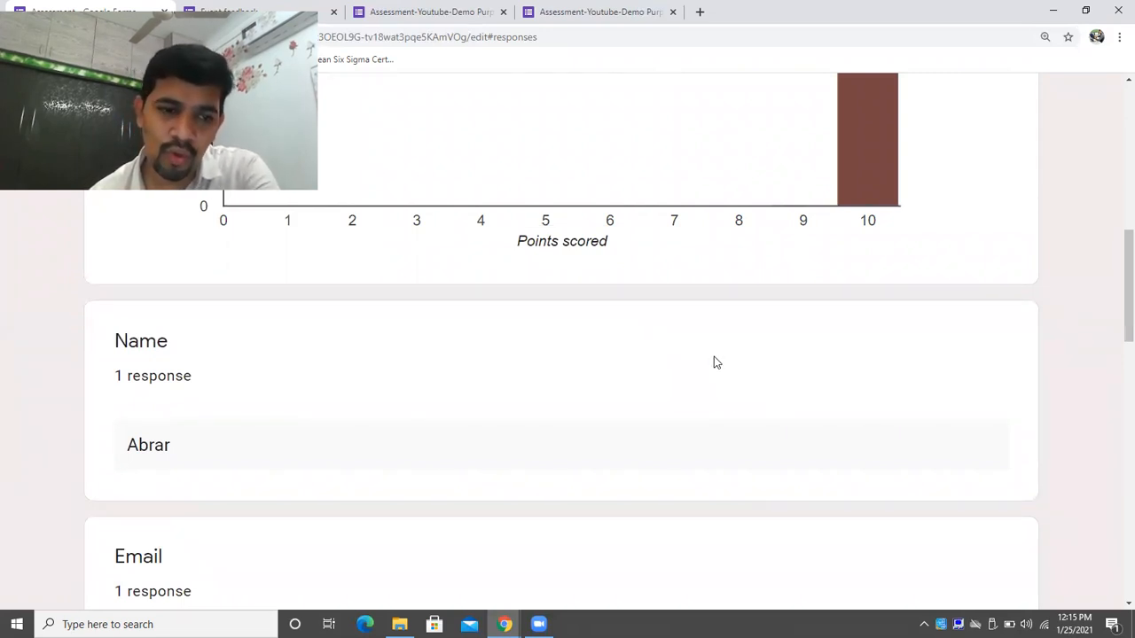
{"action": "left_click_drag", "start_coordinate": [1114, 299], "coordinate": [1115, 7]}
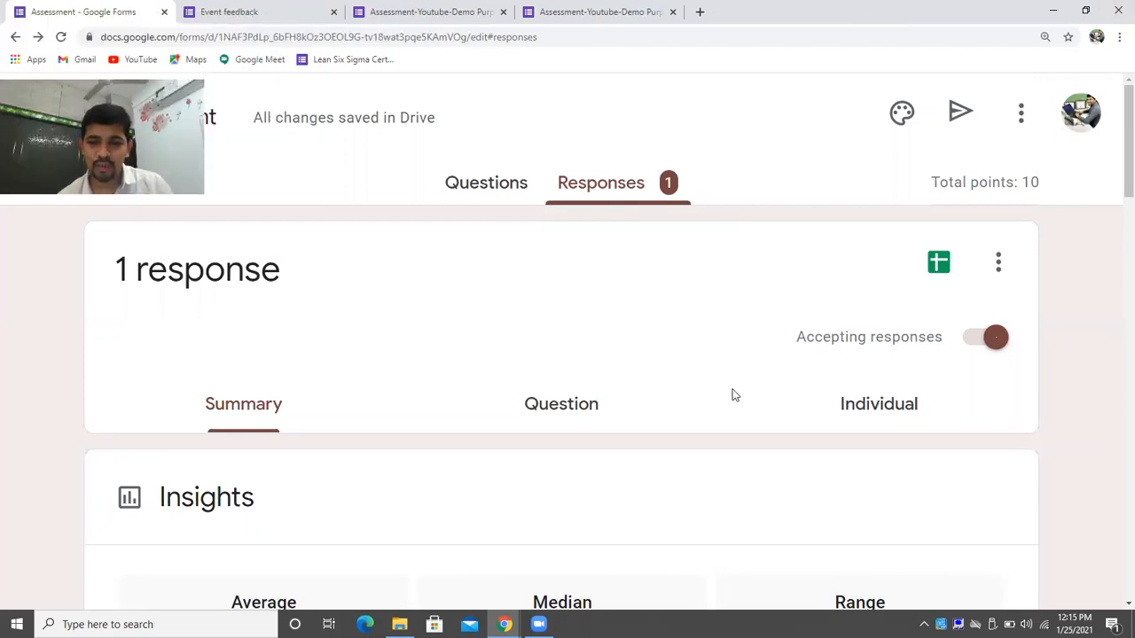
Hide the browser window to reveal the Windows desktop.
{"action": "left_click", "coordinate": [1131, 625]}
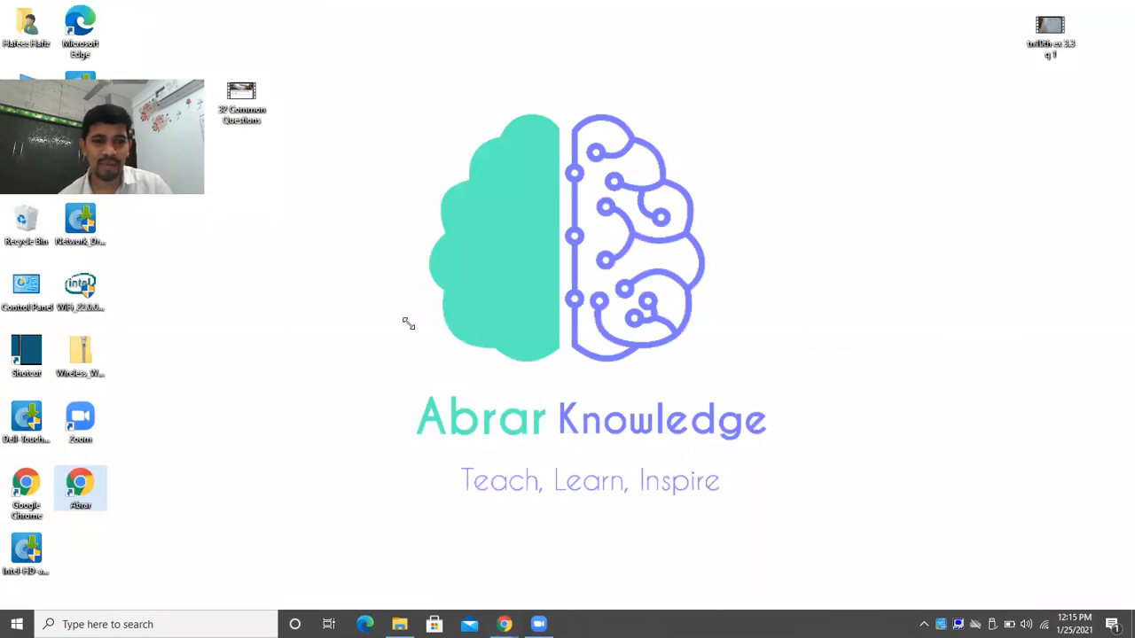
{"action": "left_click_drag", "start_coordinate": [407, 325], "coordinate": [413, 329]}
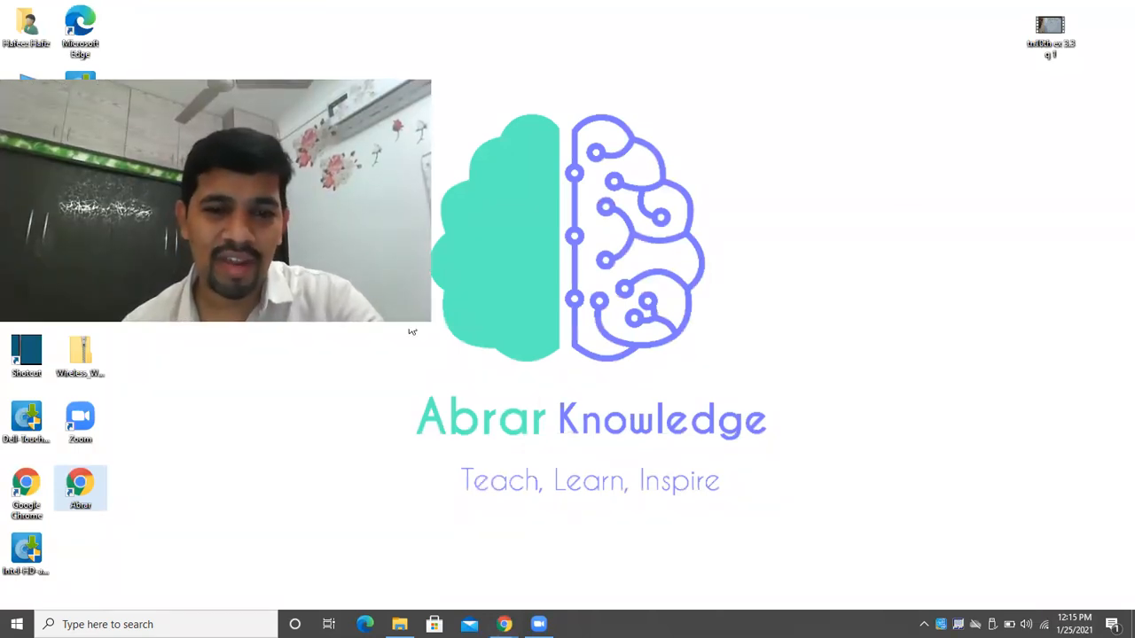